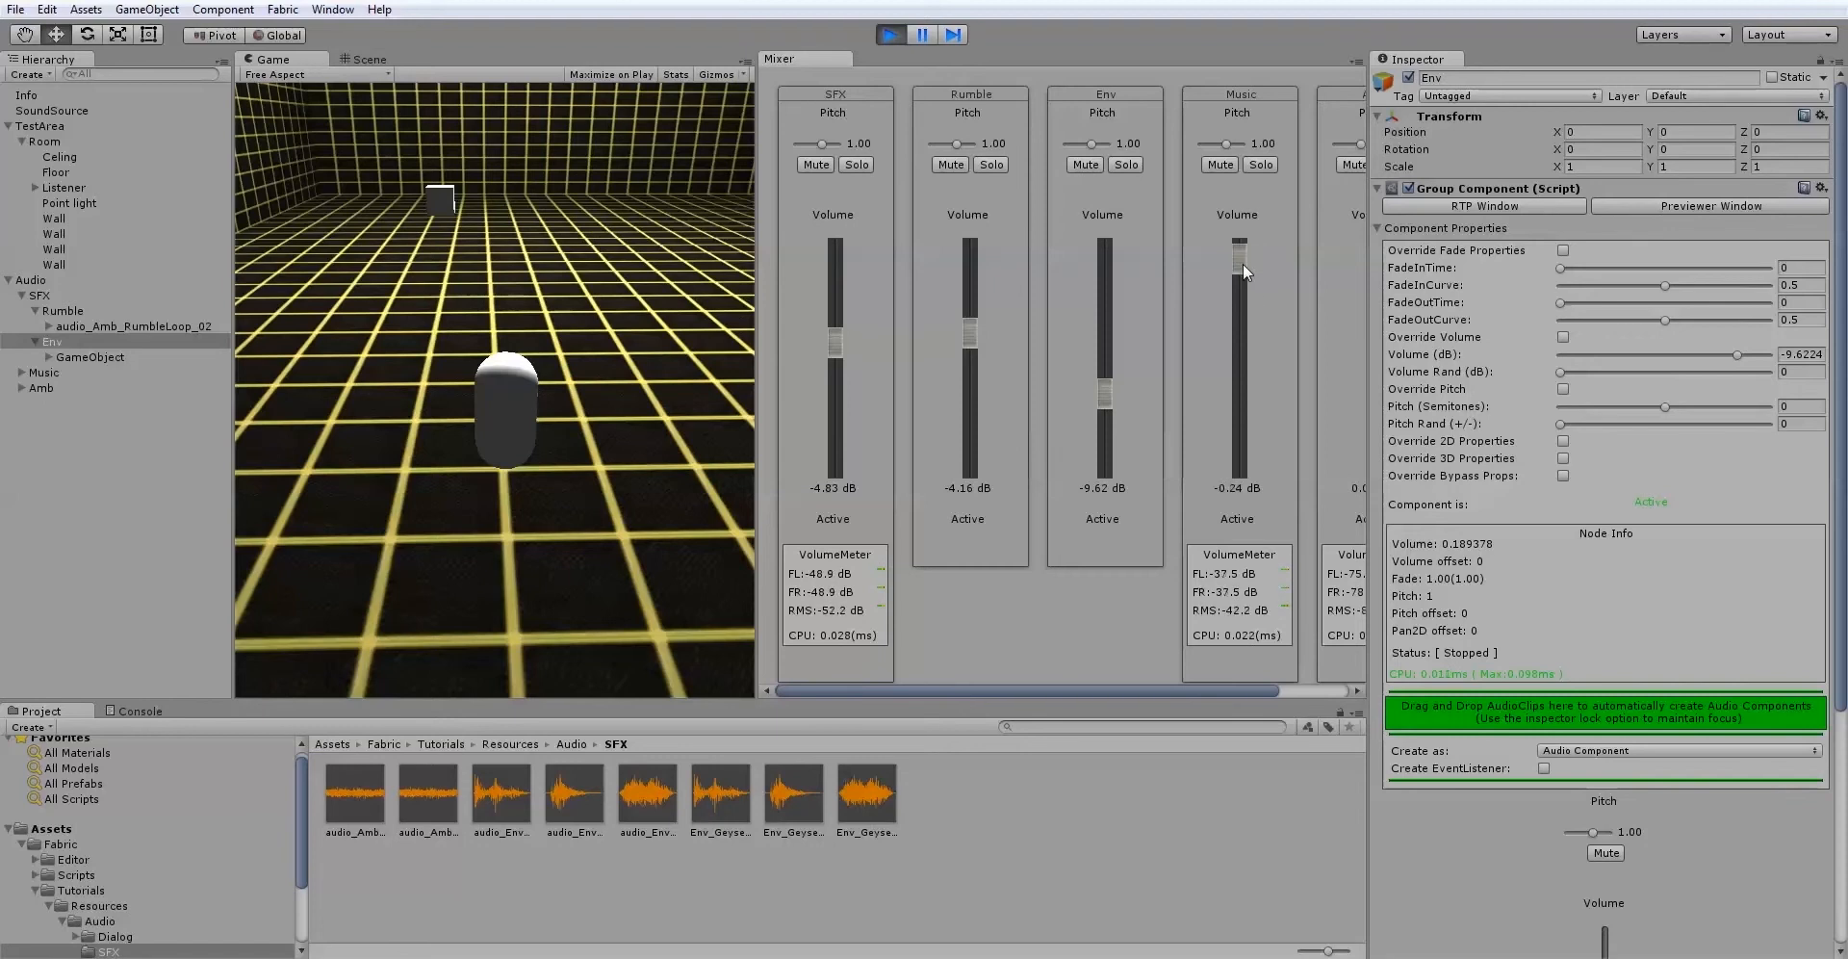
# Lower the Amb volume fader to about -13.90 dB and turn down the Music fader in the widened mixer.
pyautogui.moveTo(1243, 263); pyautogui.dragTo(1249, 362)
pyautogui.moveTo(758, 436); pyautogui.dragTo(684, 436)
pyautogui.moveTo(1296, 264); pyautogui.dragTo(1307, 435)
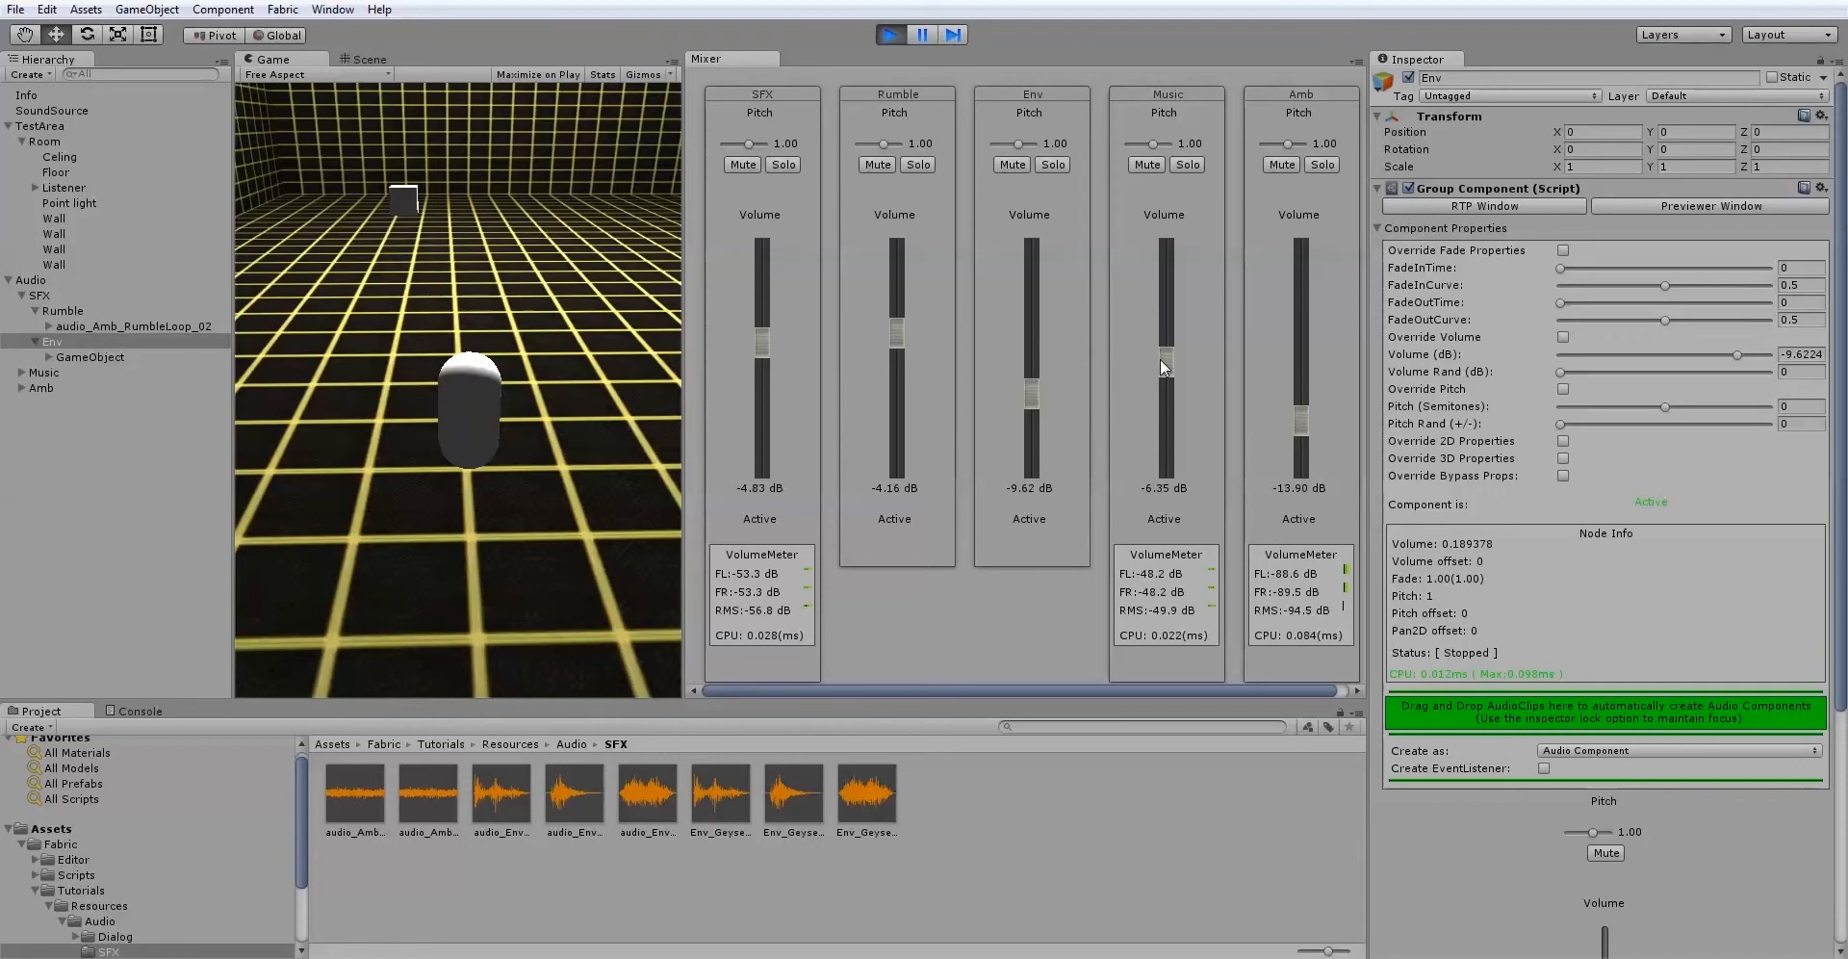
pyautogui.moveTo(1159, 359); pyautogui.dragTo(1171, 402)
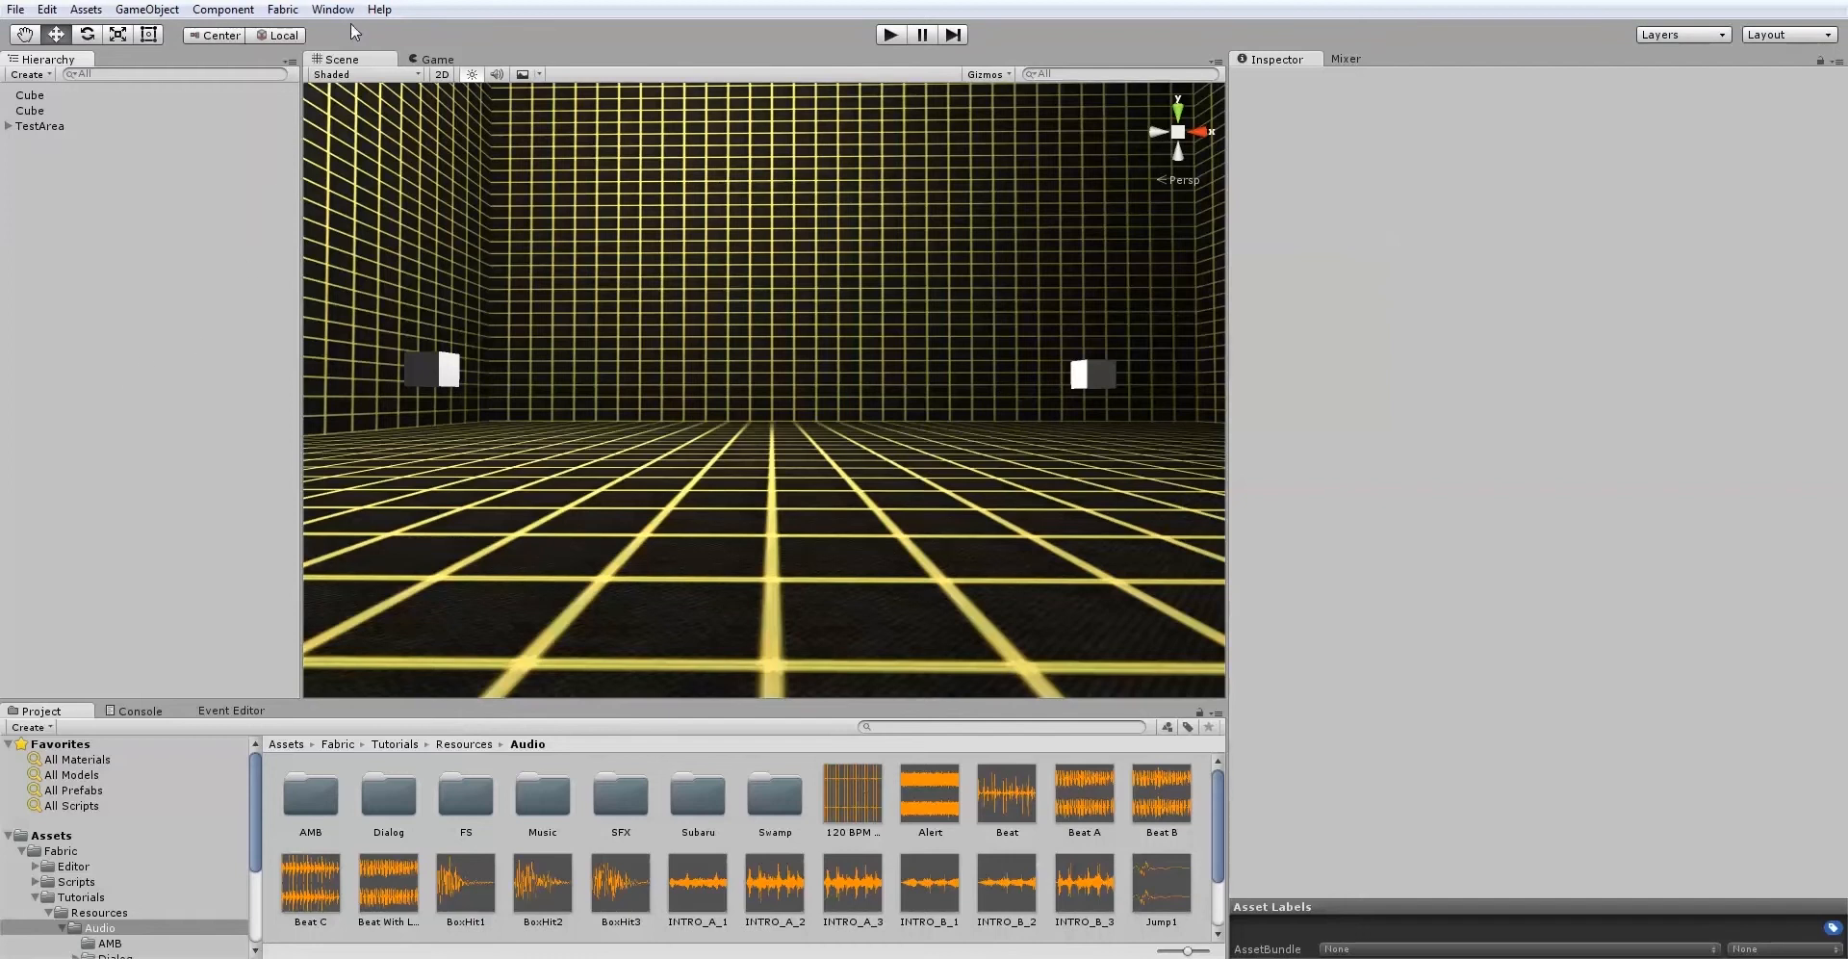
# Add a Fabric Manager to the scene and review its manager and event settings on the Audio object.
pyautogui.click(284, 10)
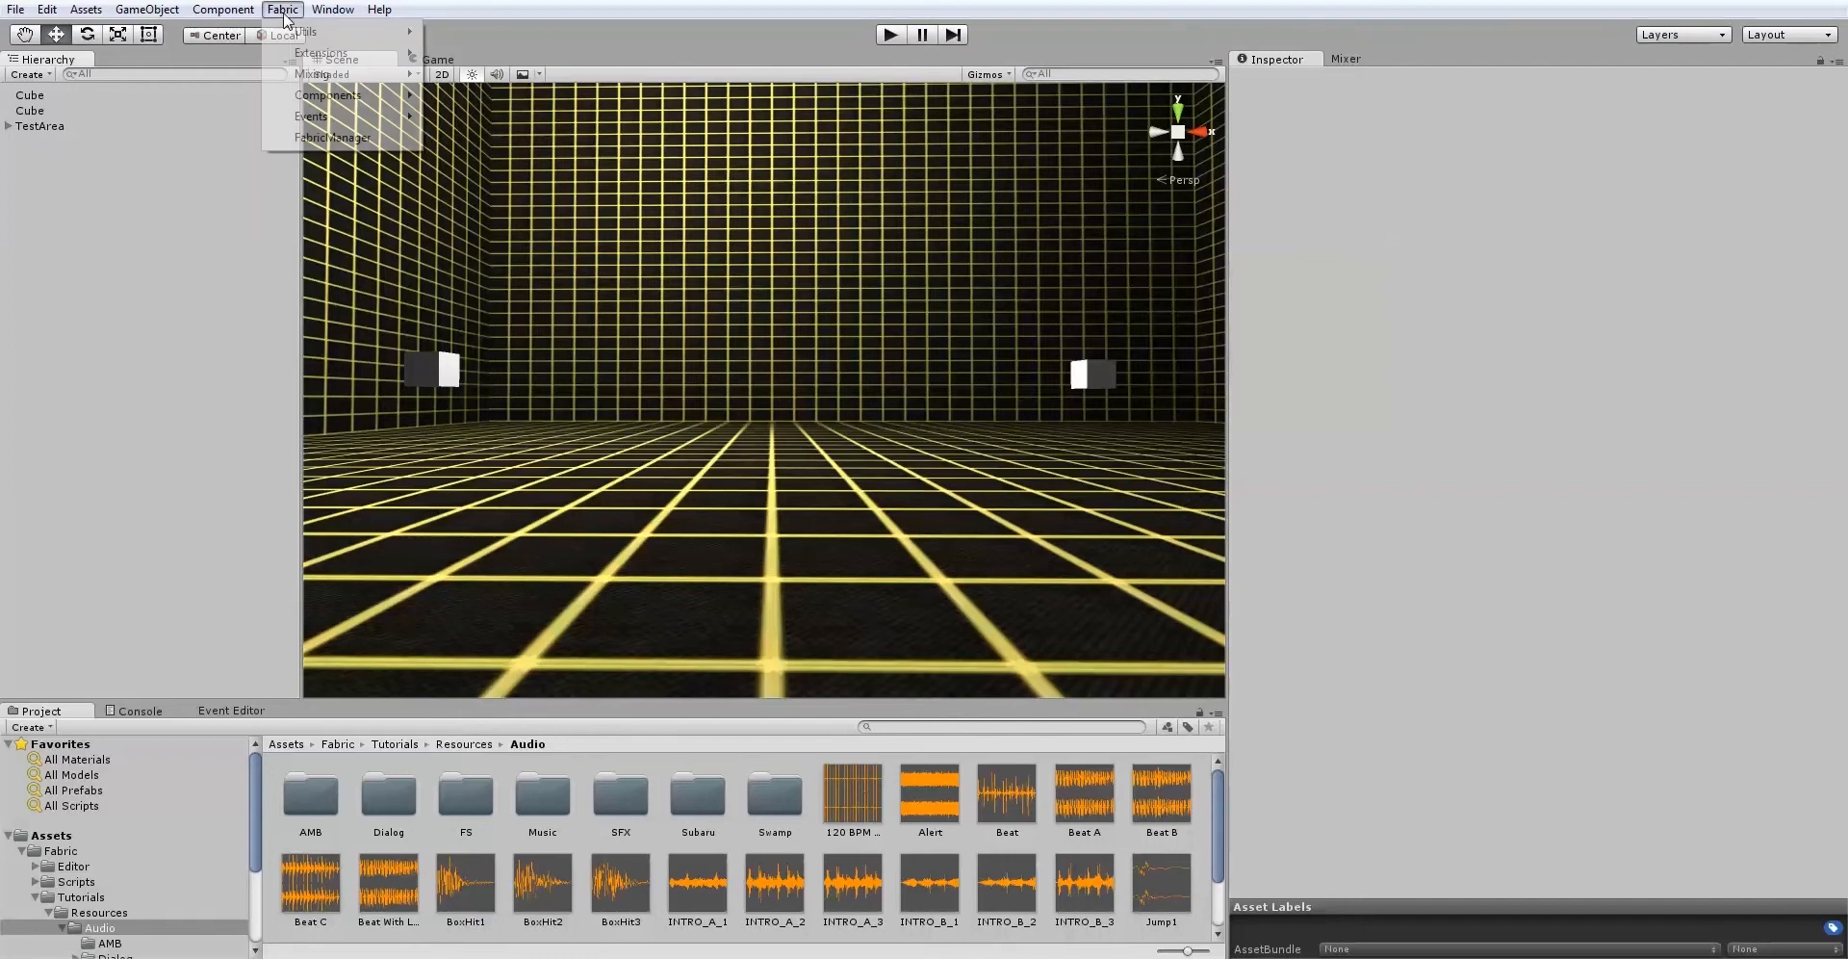
pyautogui.click(332, 138)
pyautogui.click(27, 143)
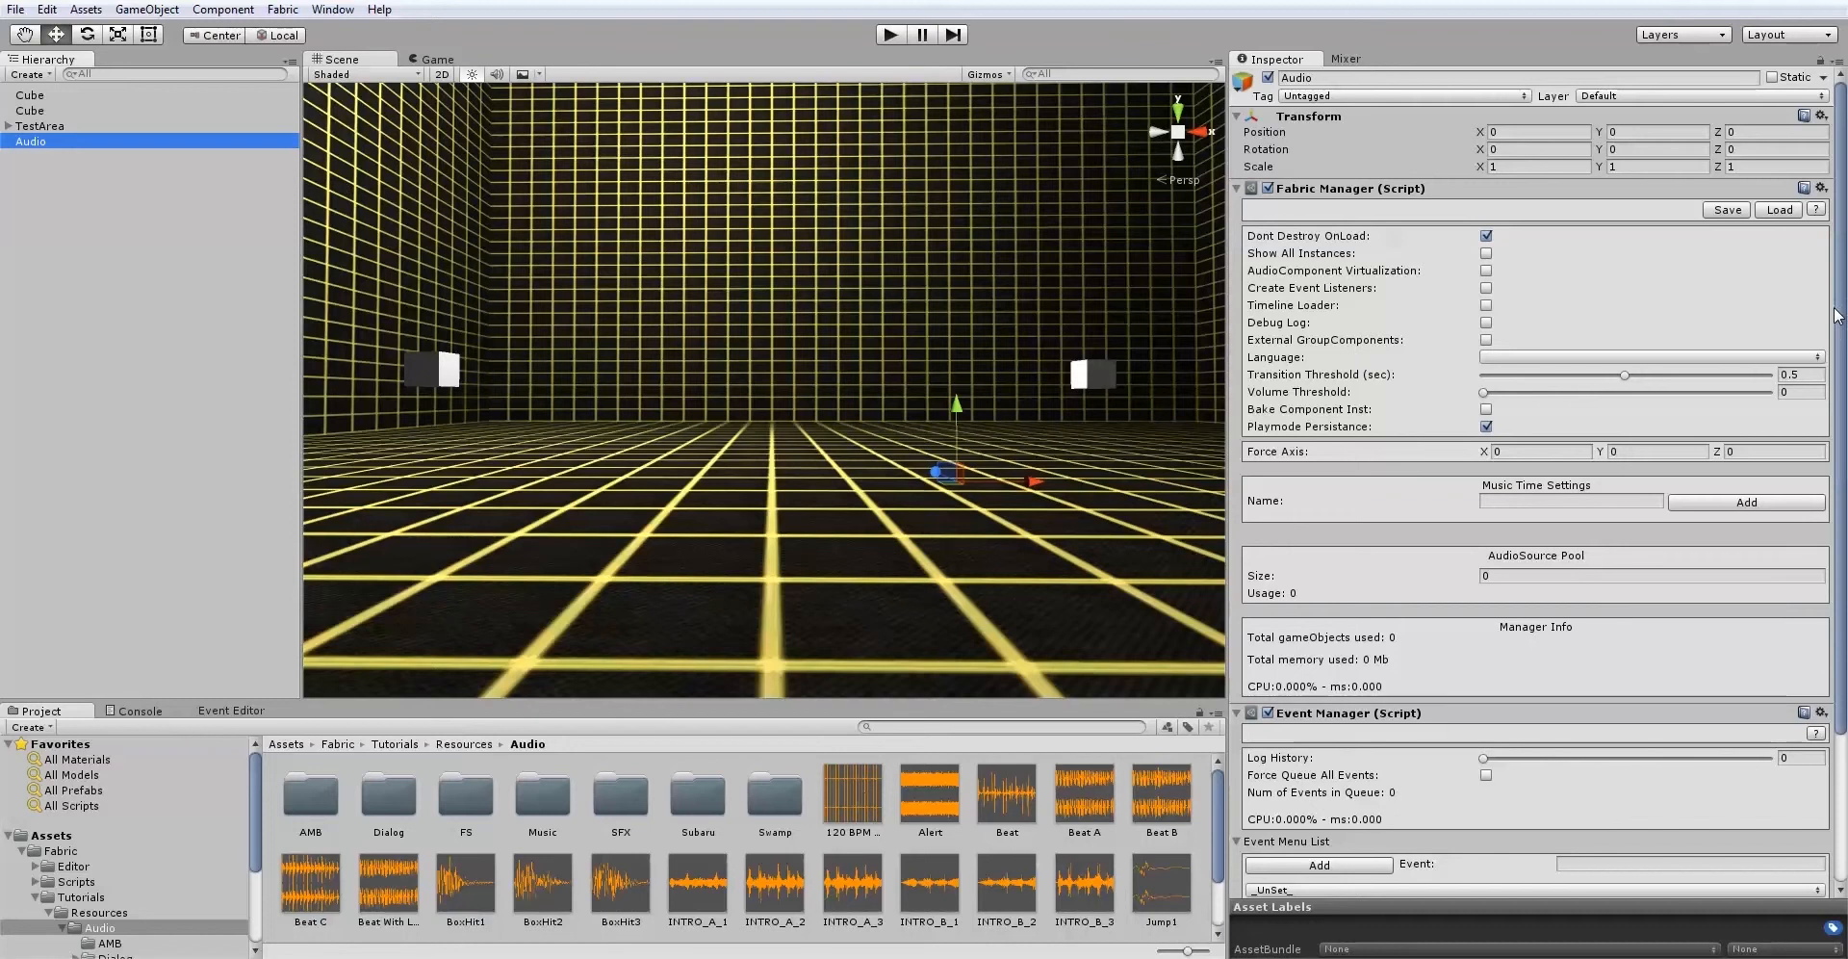
pyautogui.moveTo(1840, 313); pyautogui.dragTo(1844, 373)
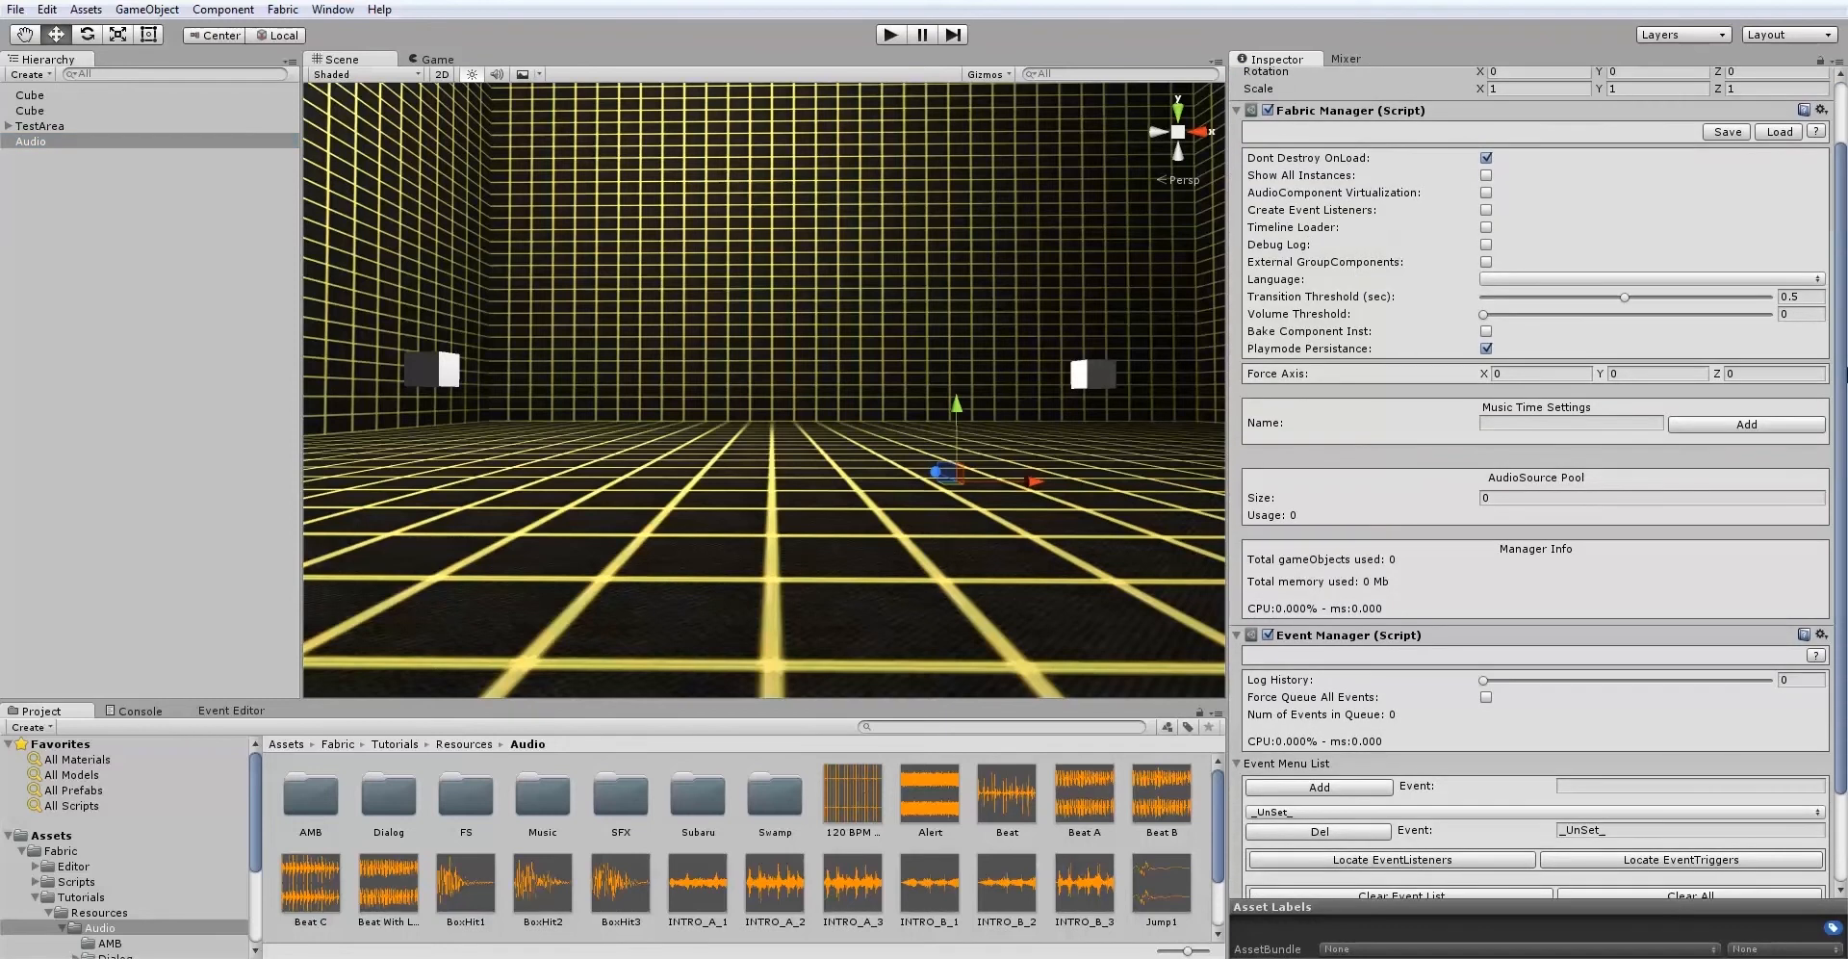
# Add a Fabric GroupComponent as a child of the Audio object.
pyautogui.click(41, 146)
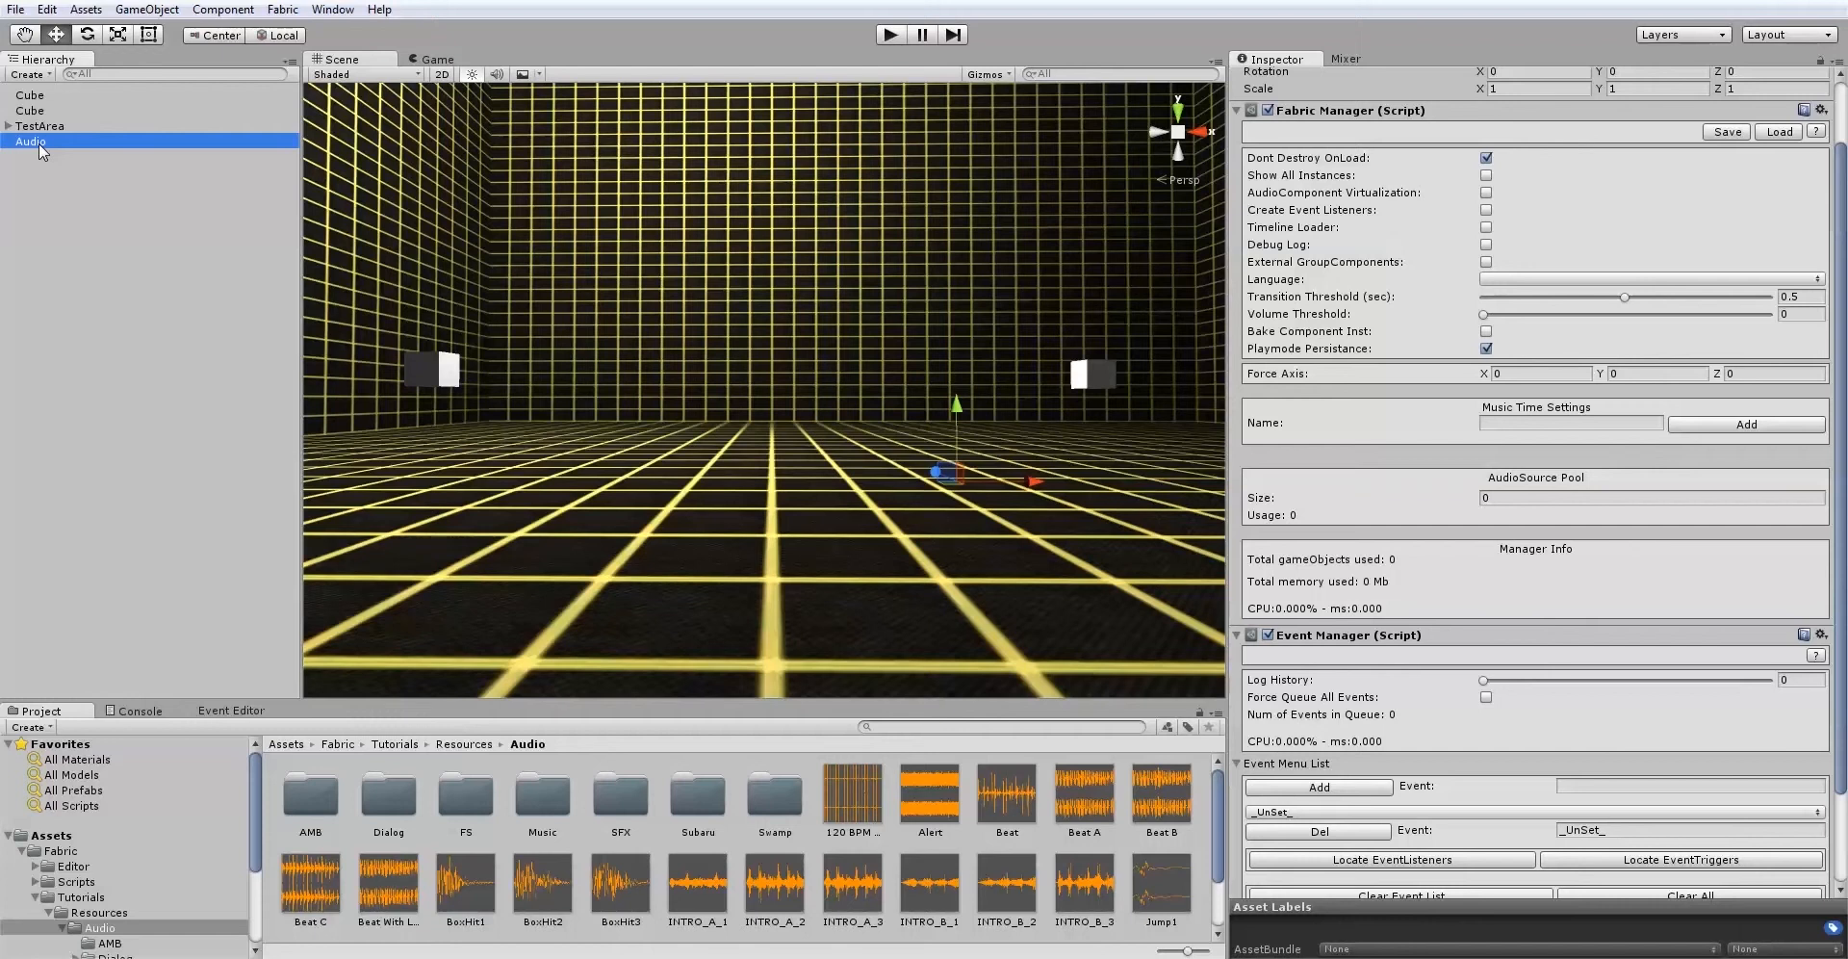
pyautogui.click(280, 11)
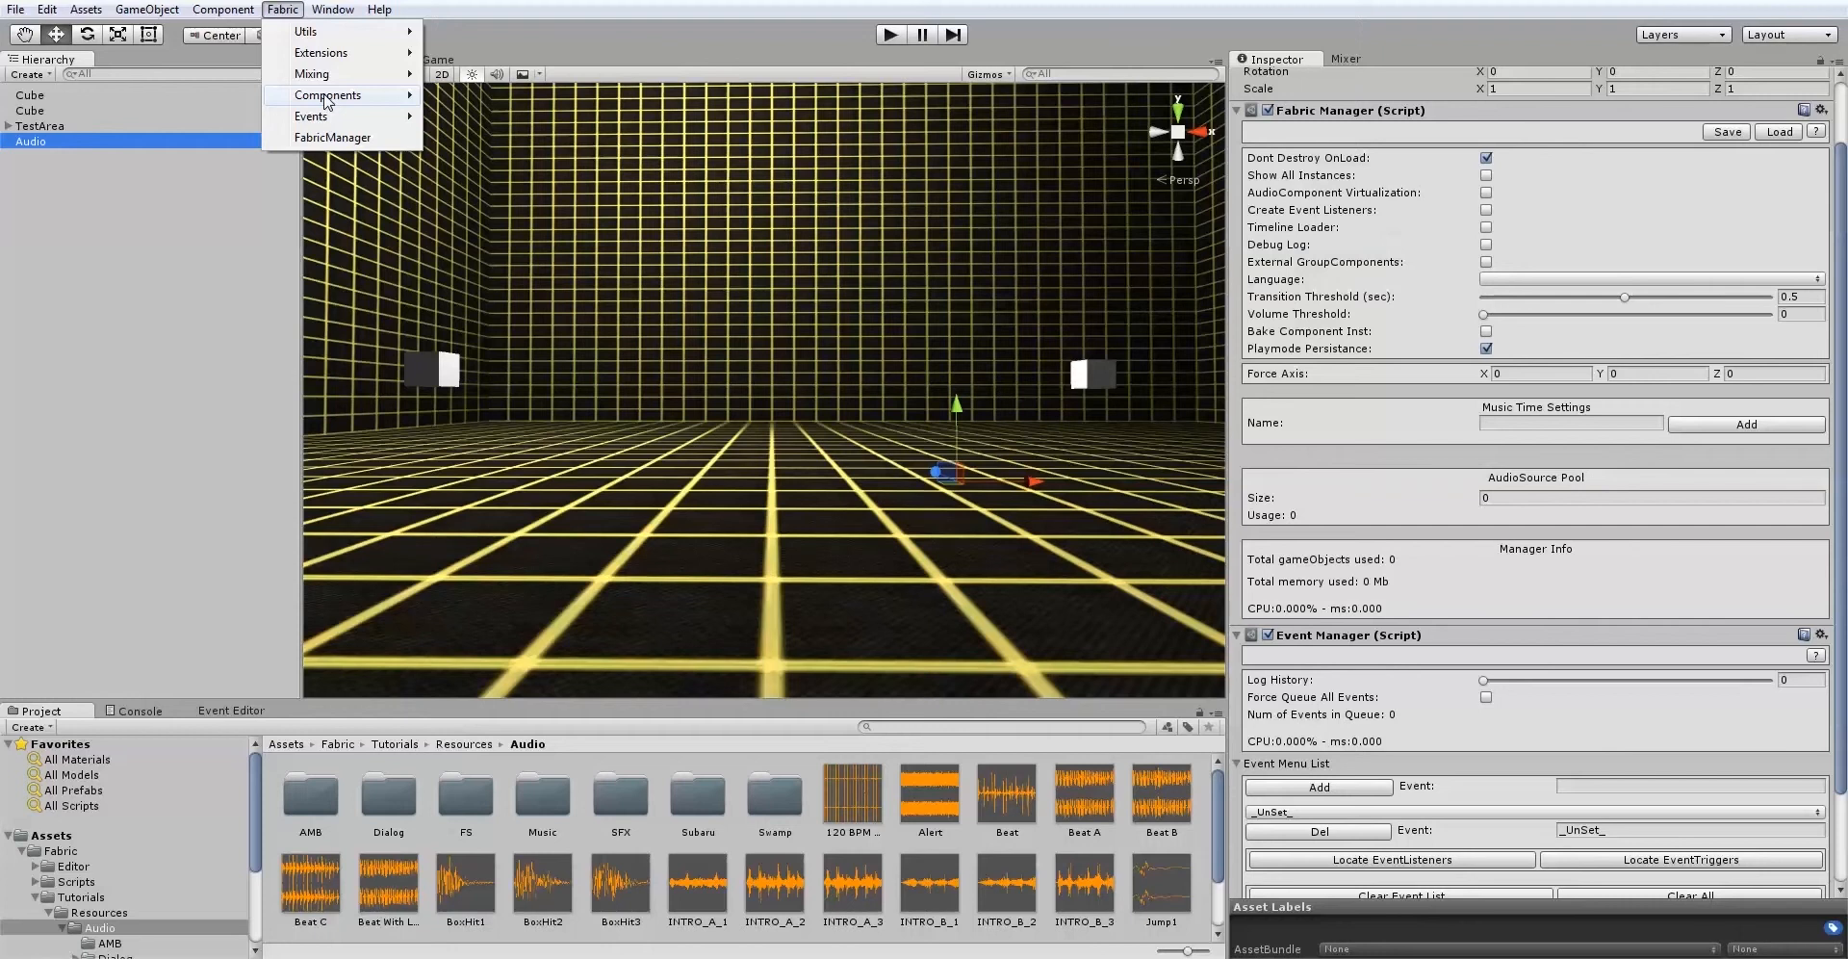
pyautogui.moveTo(326, 100)
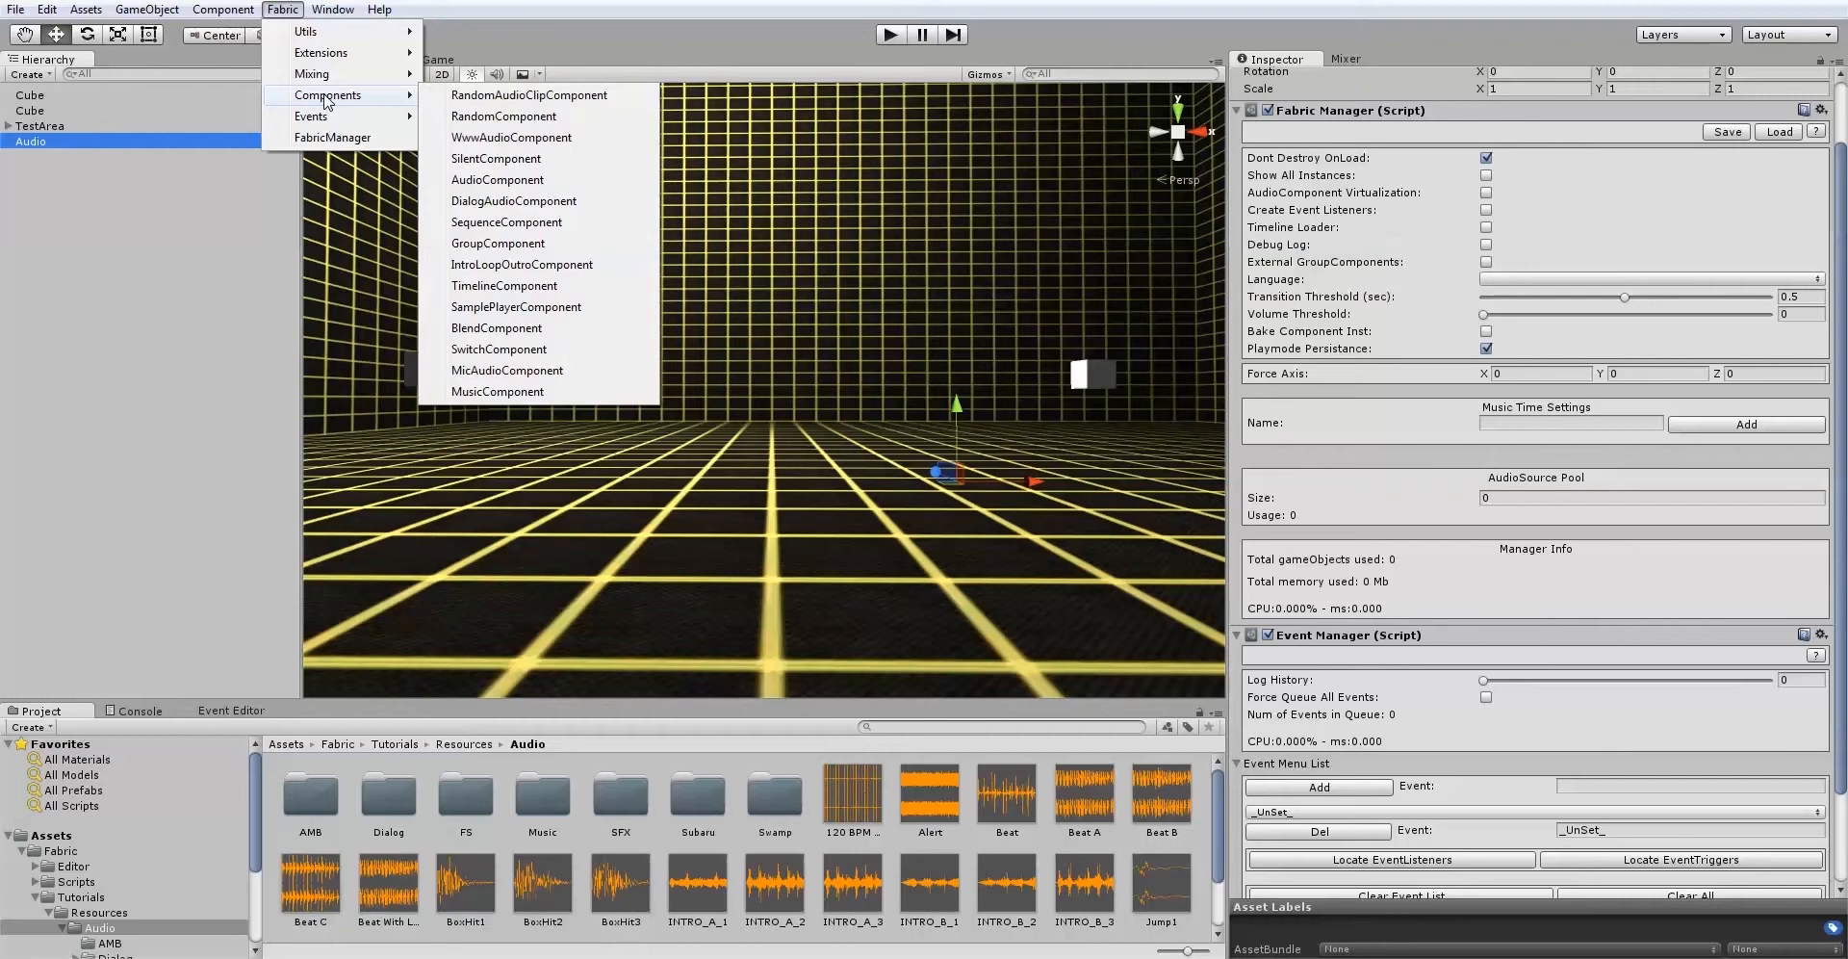
pyautogui.click(476, 245)
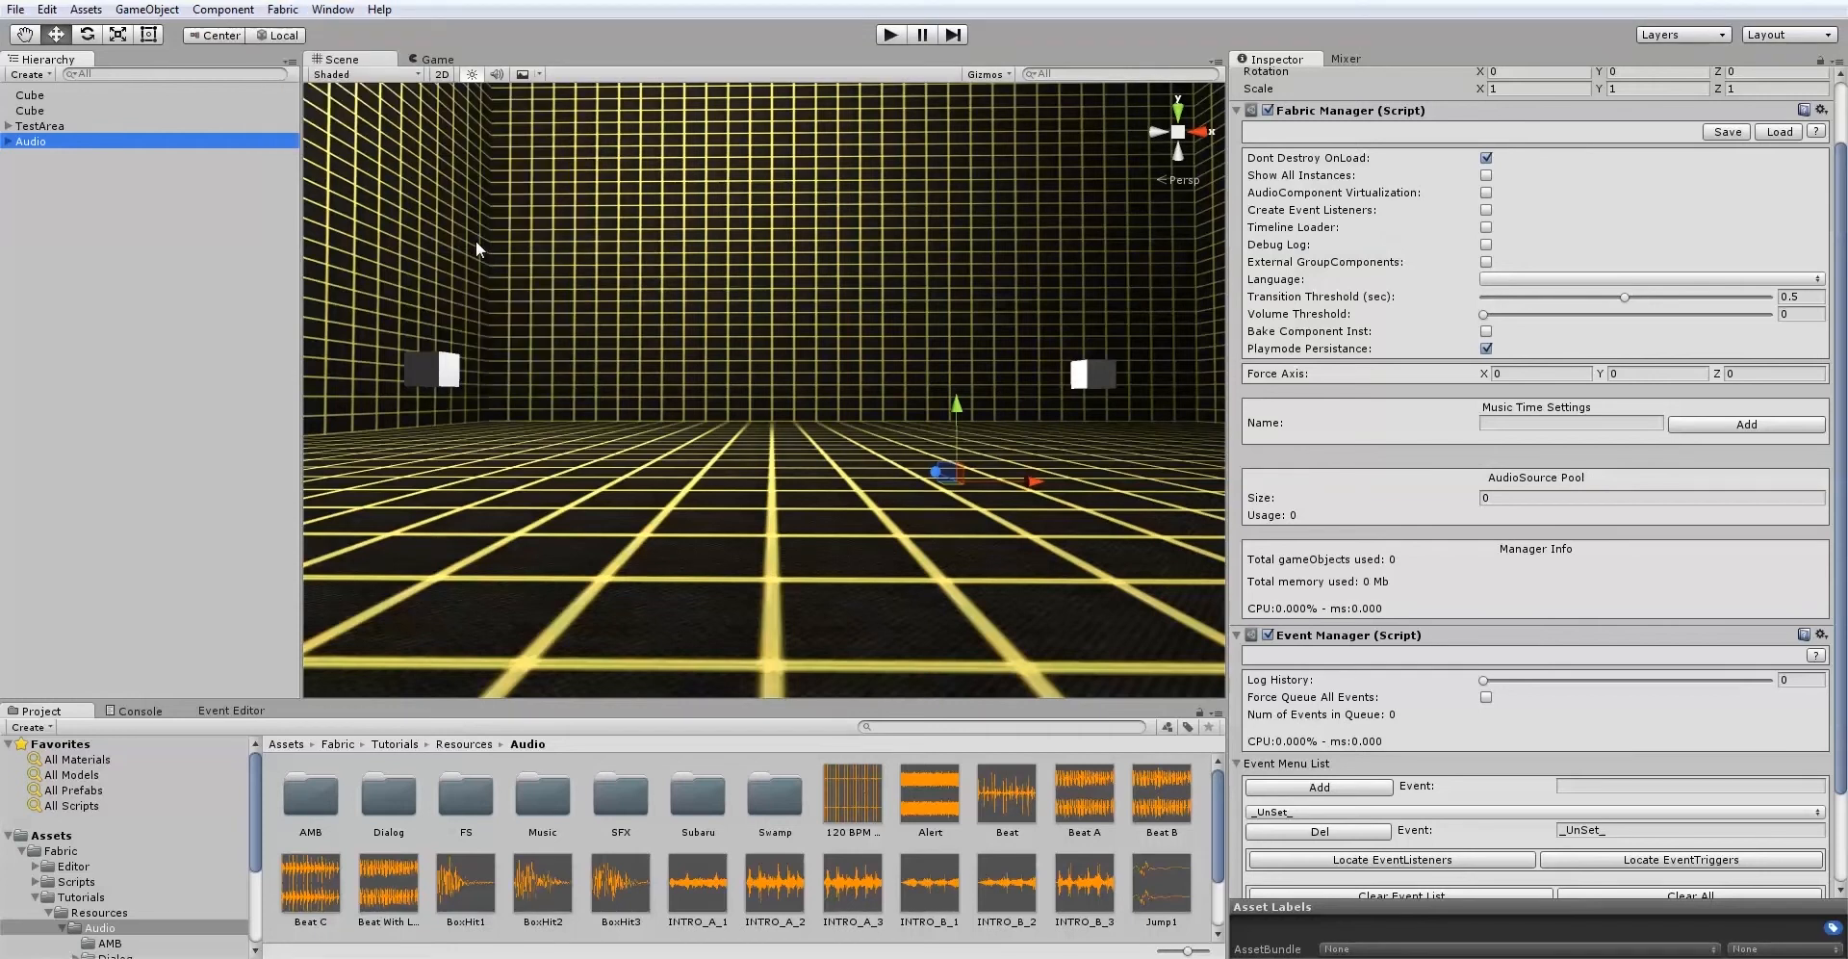
# Add Fabric's VolumeMeter mixing component to the GroupComponent under Audio.
pyautogui.click(8, 141)
pyautogui.click(50, 159)
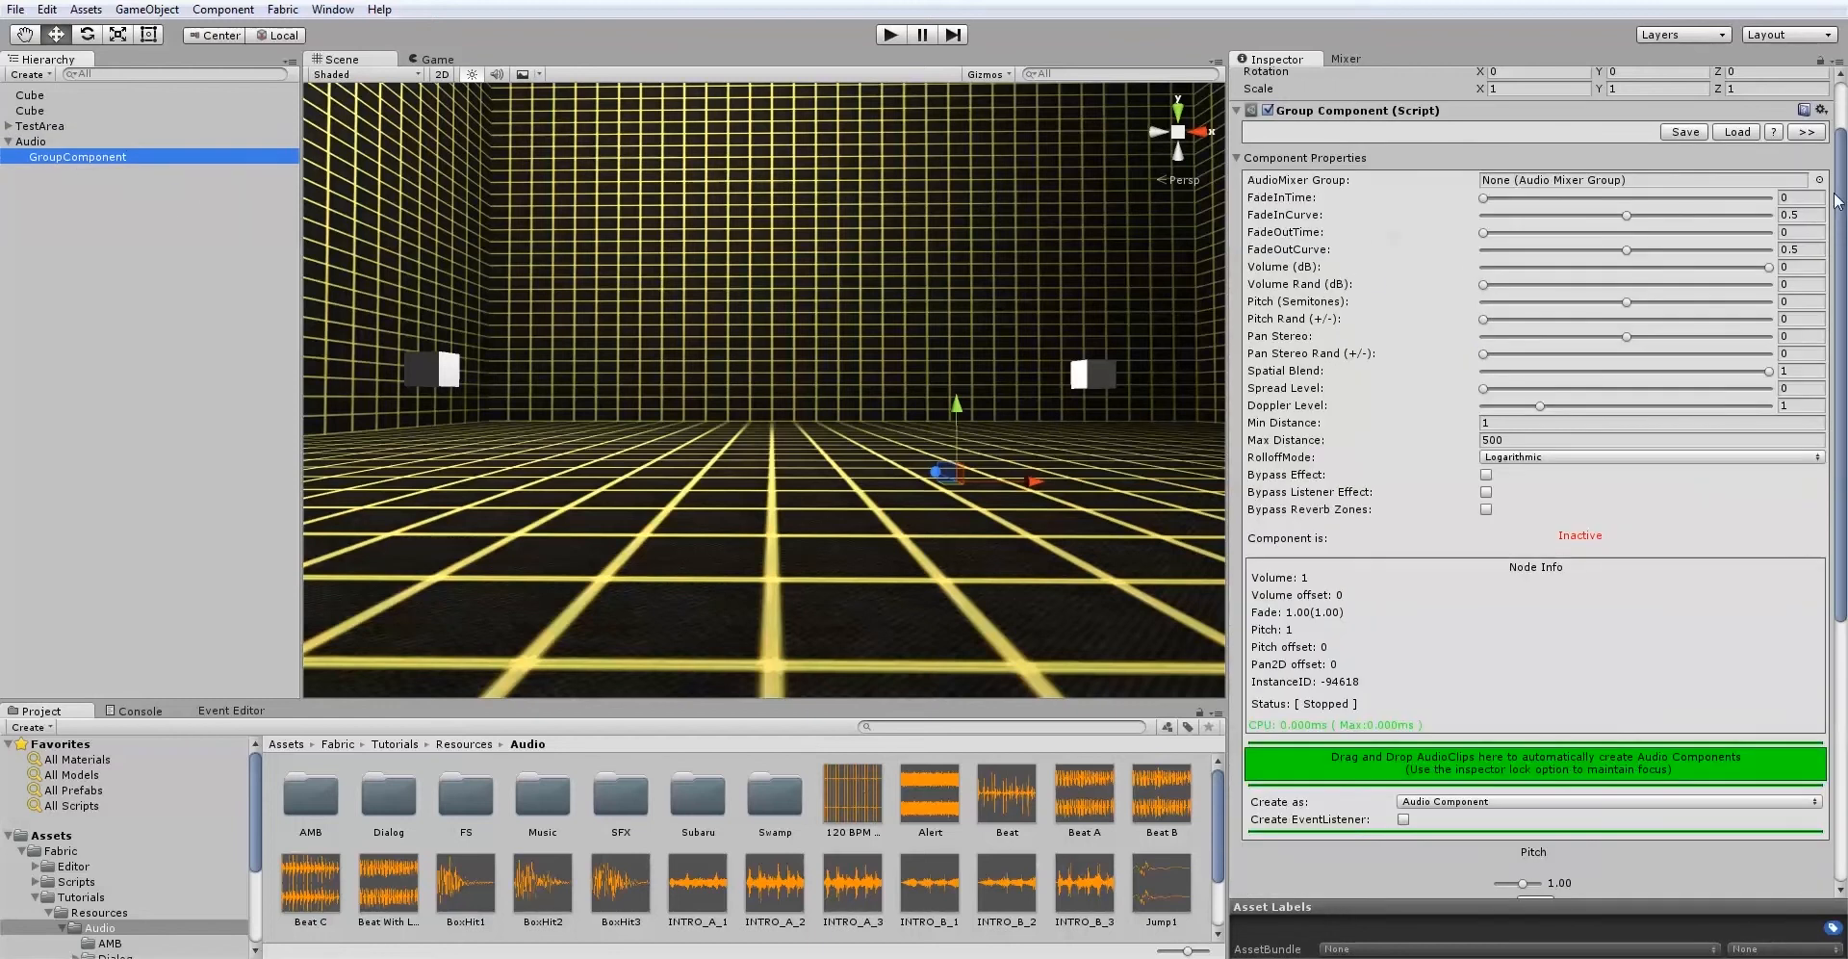
pyautogui.moveTo(1839, 200); pyautogui.dragTo(1845, 465)
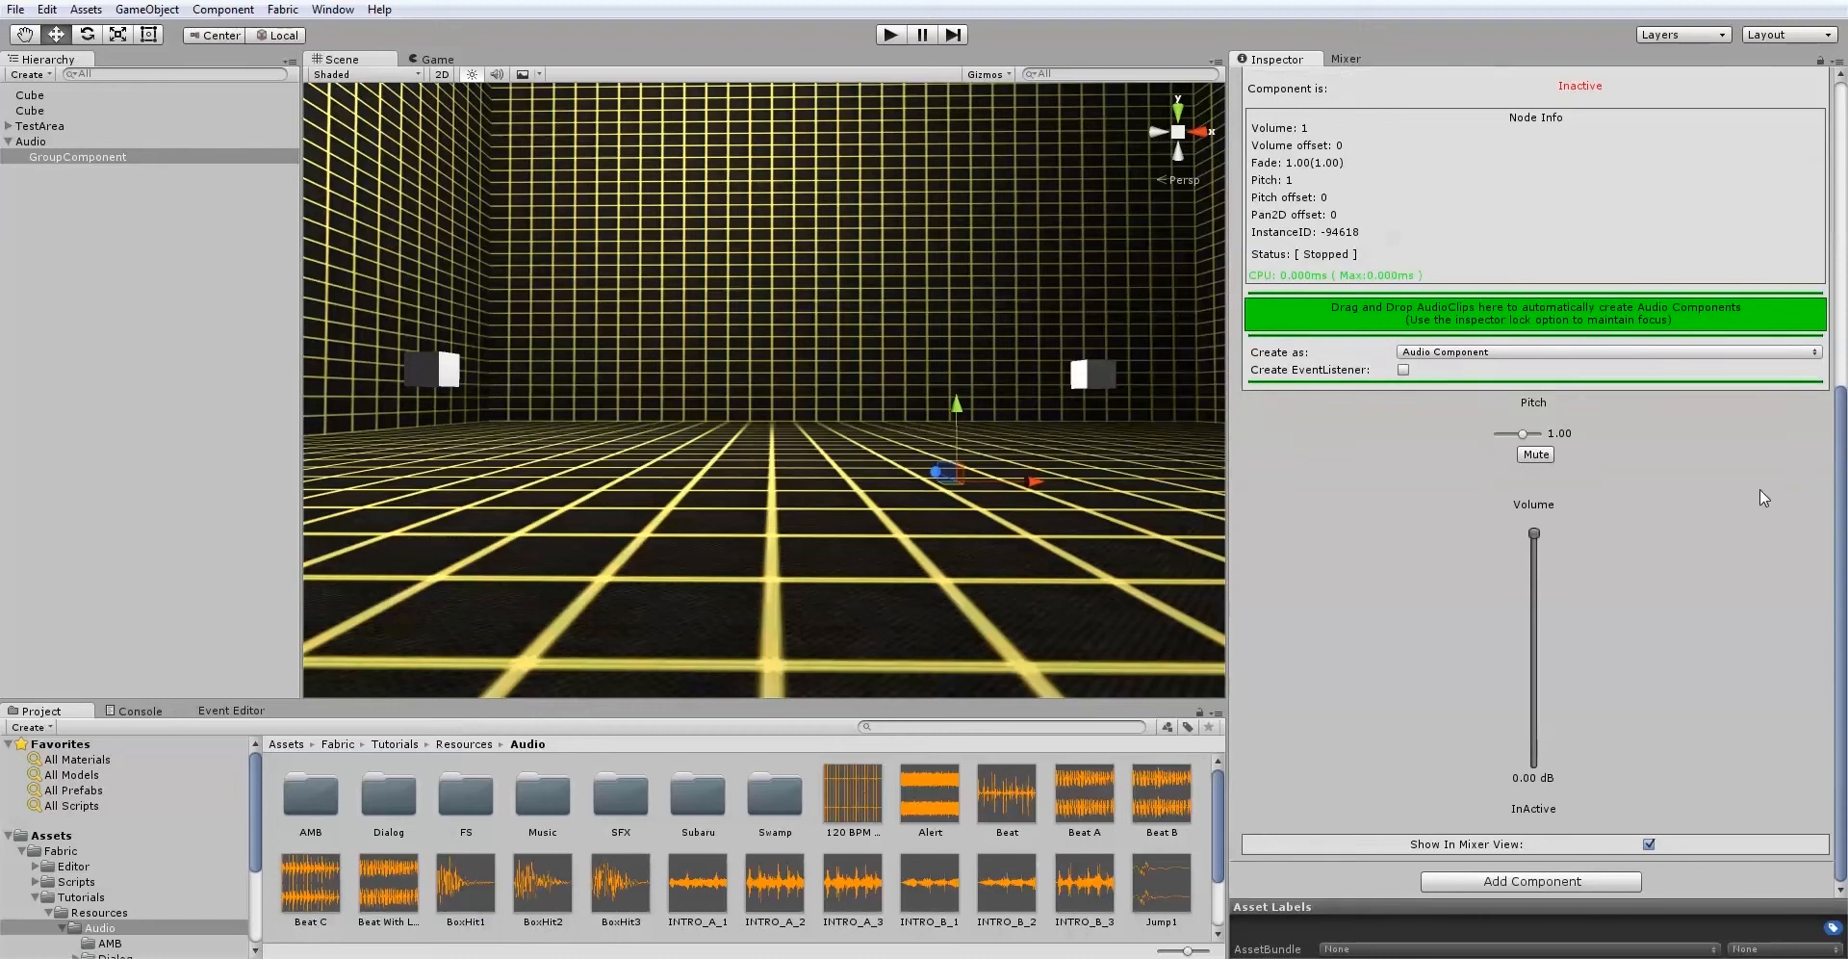
pyautogui.click(1495, 882)
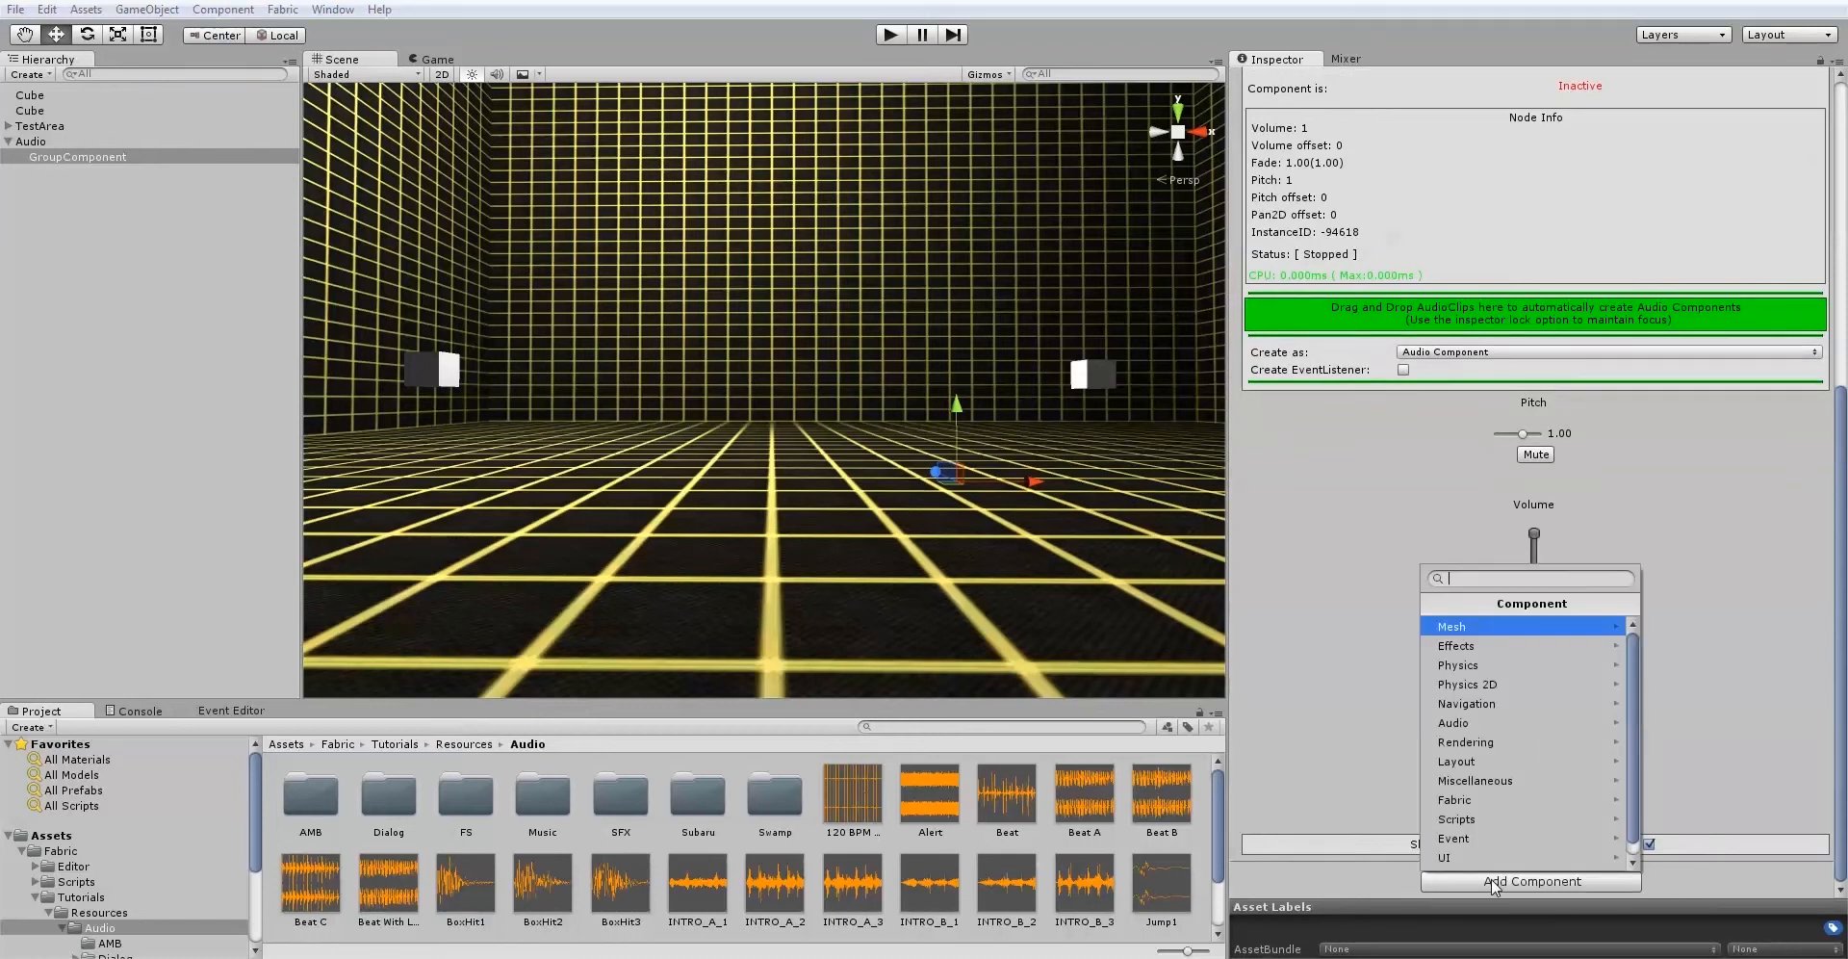
pyautogui.click(1458, 800)
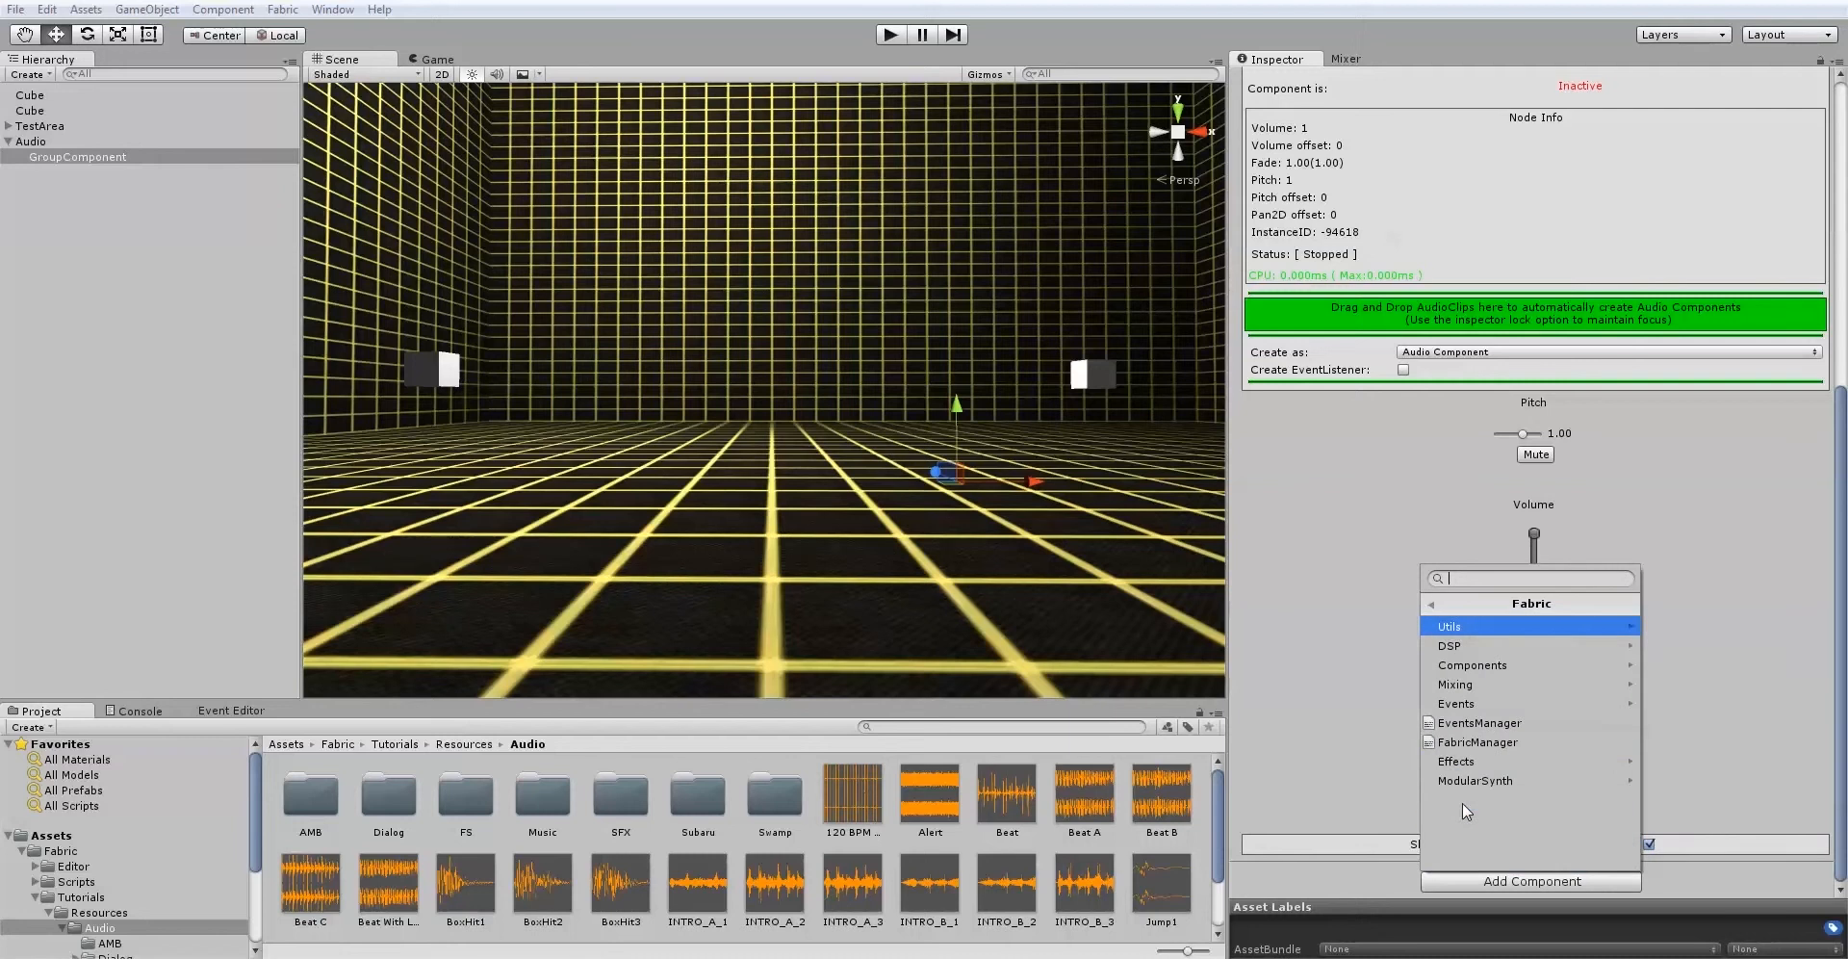
pyautogui.click(1481, 694)
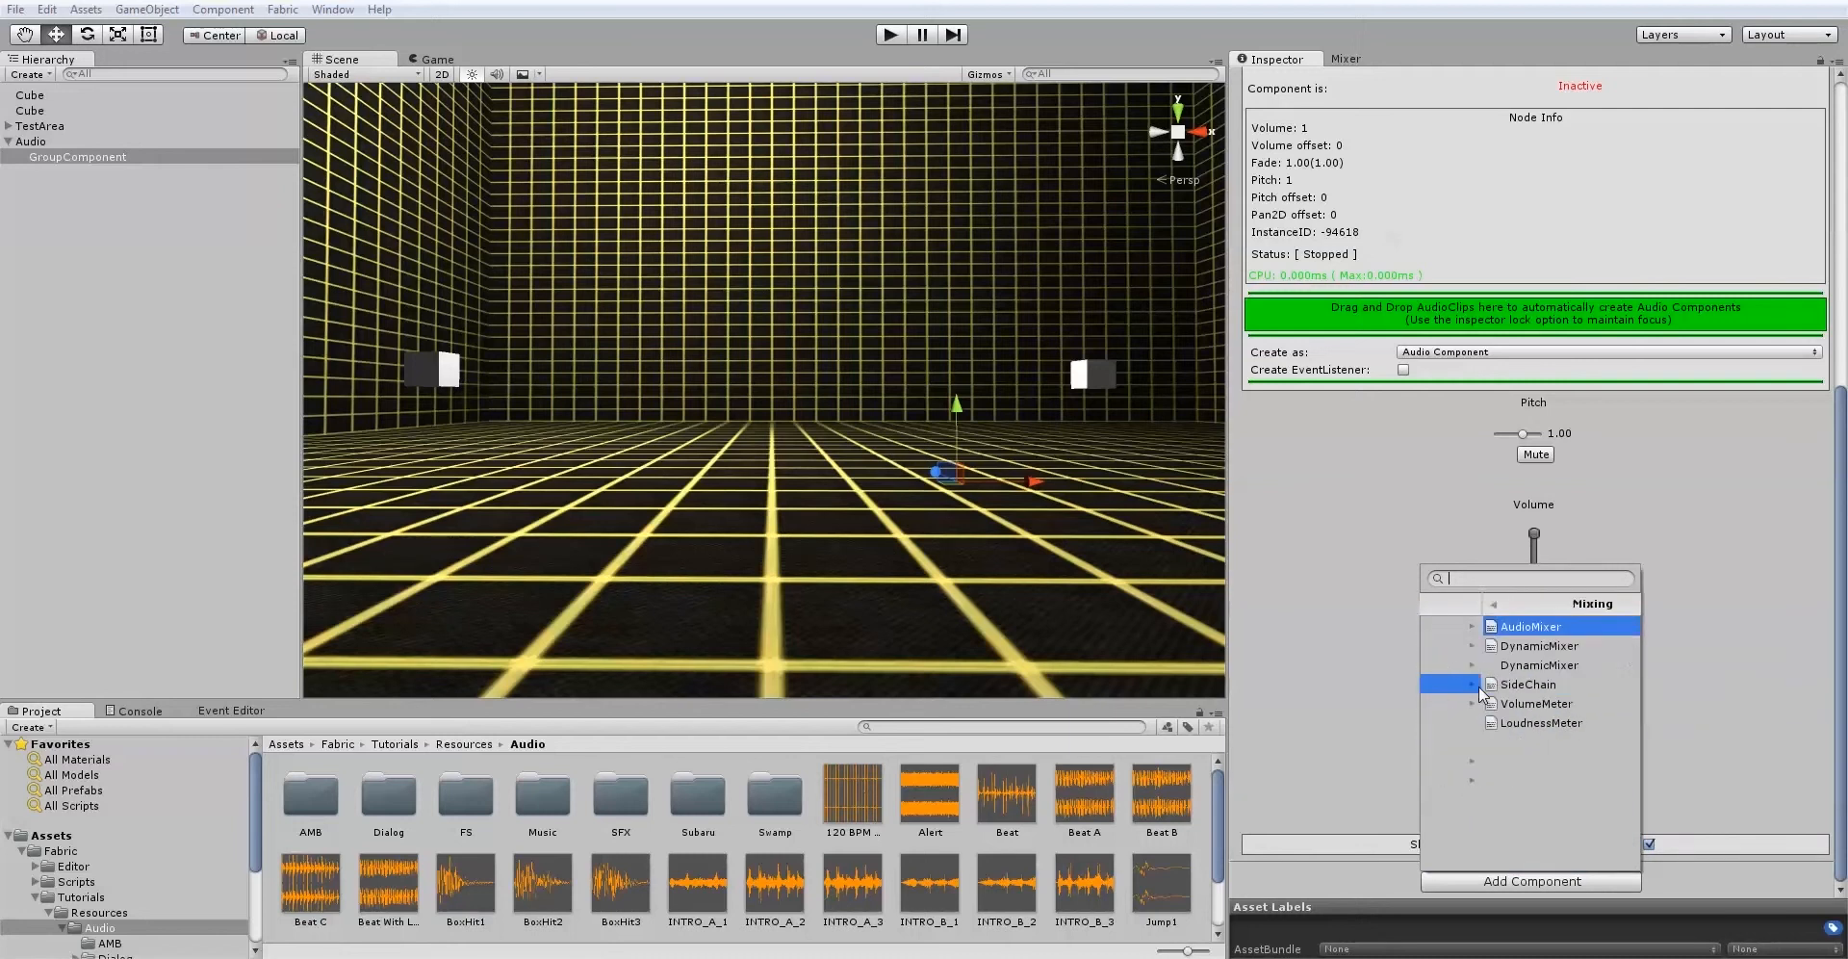
pyautogui.click(1508, 711)
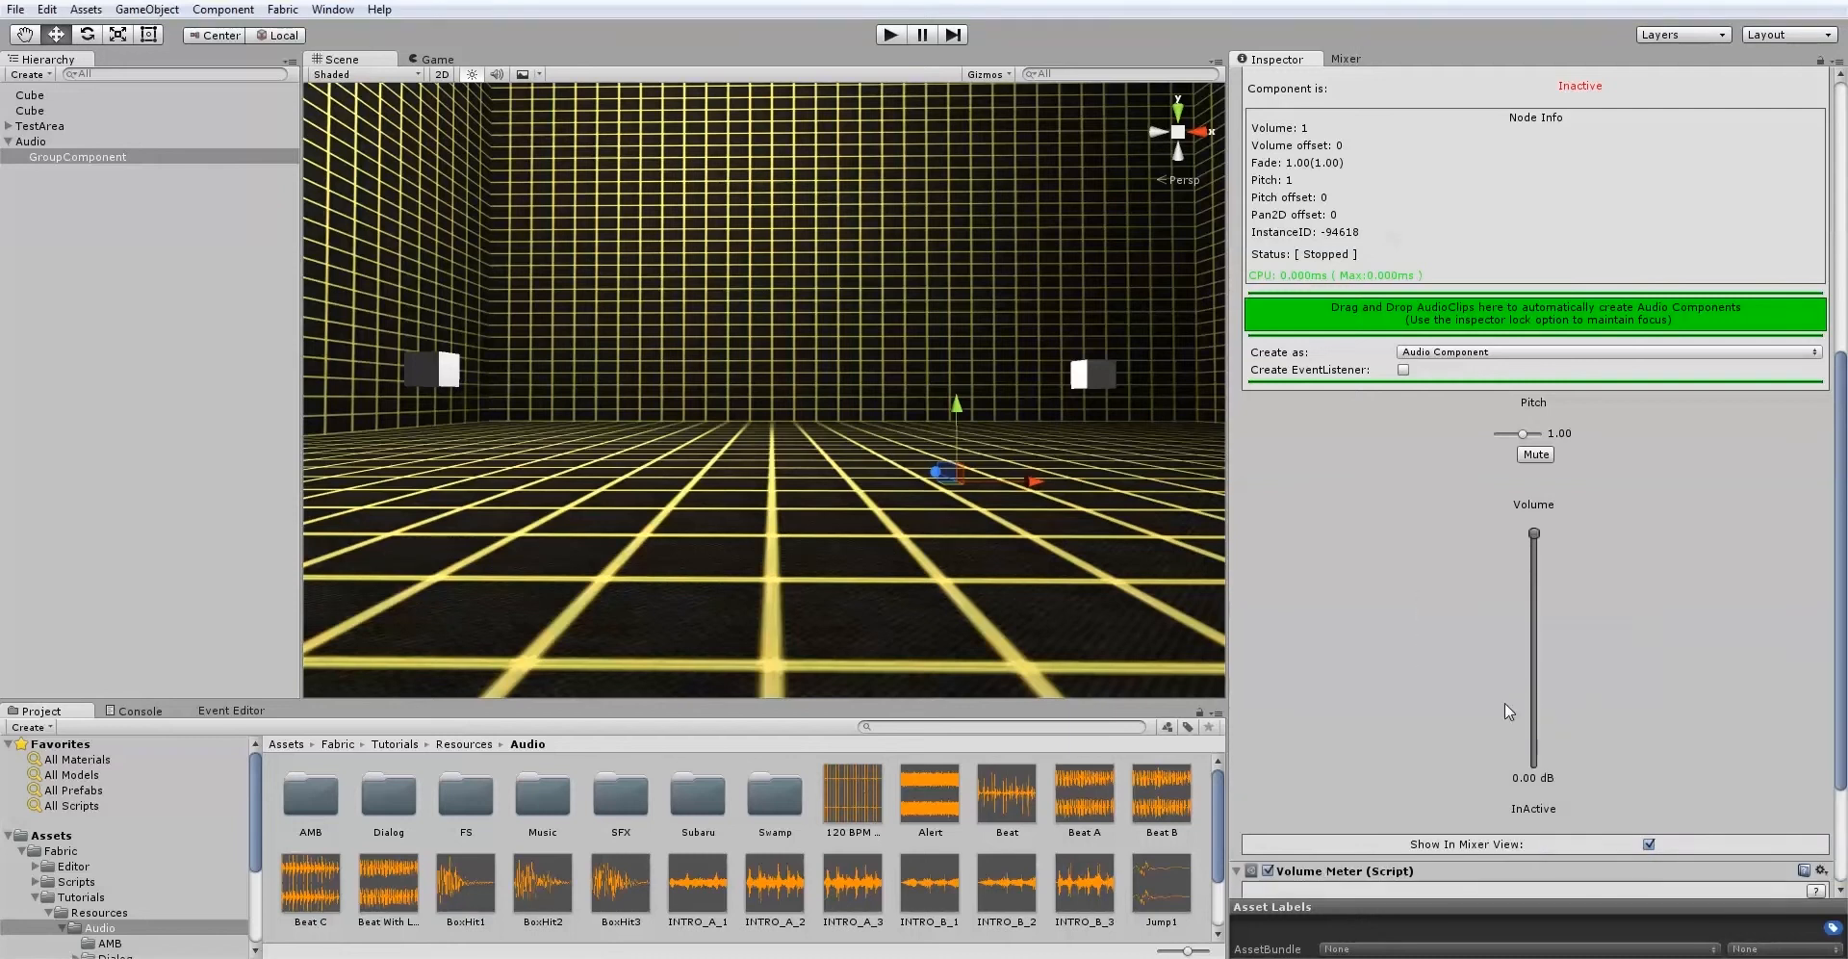
pyautogui.moveTo(1842, 430); pyautogui.dragTo(1842, 571)
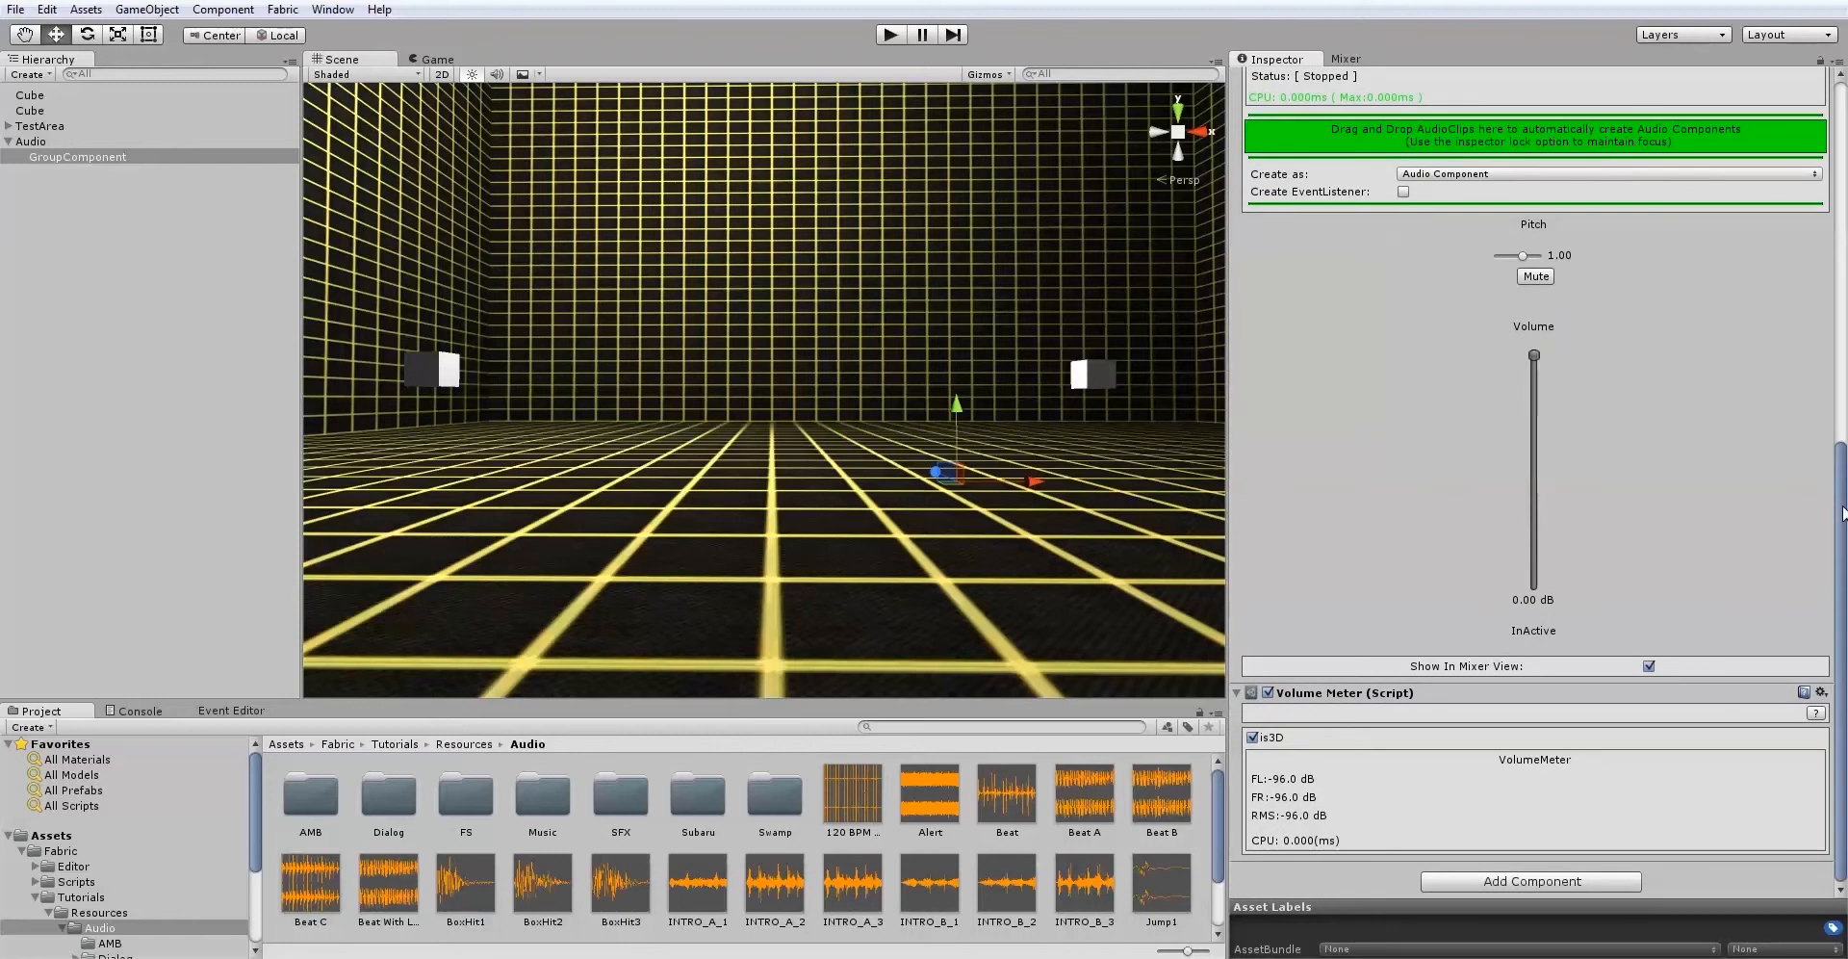
# Save the GroupComponent with its volume meter as an XML file named GroupMix Fader.
pyautogui.scroll(10, 1797, 193)
pyautogui.scroll(3, 1797, 193)
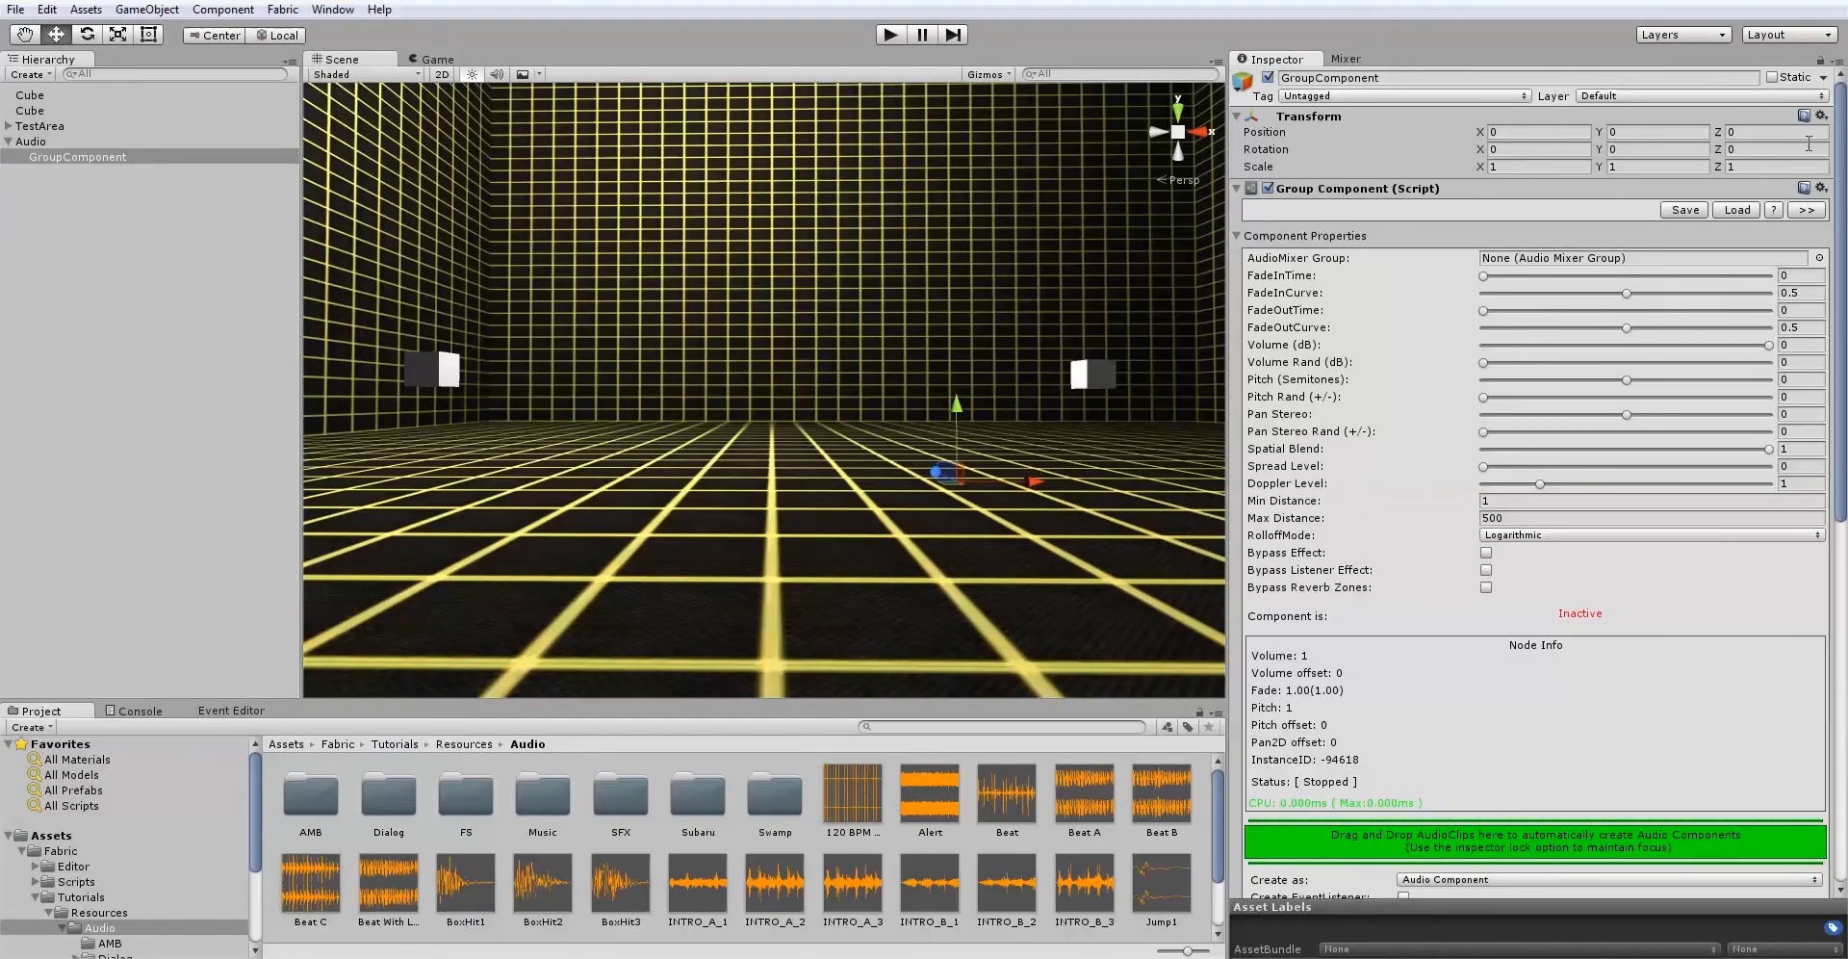
pyautogui.click(1685, 209)
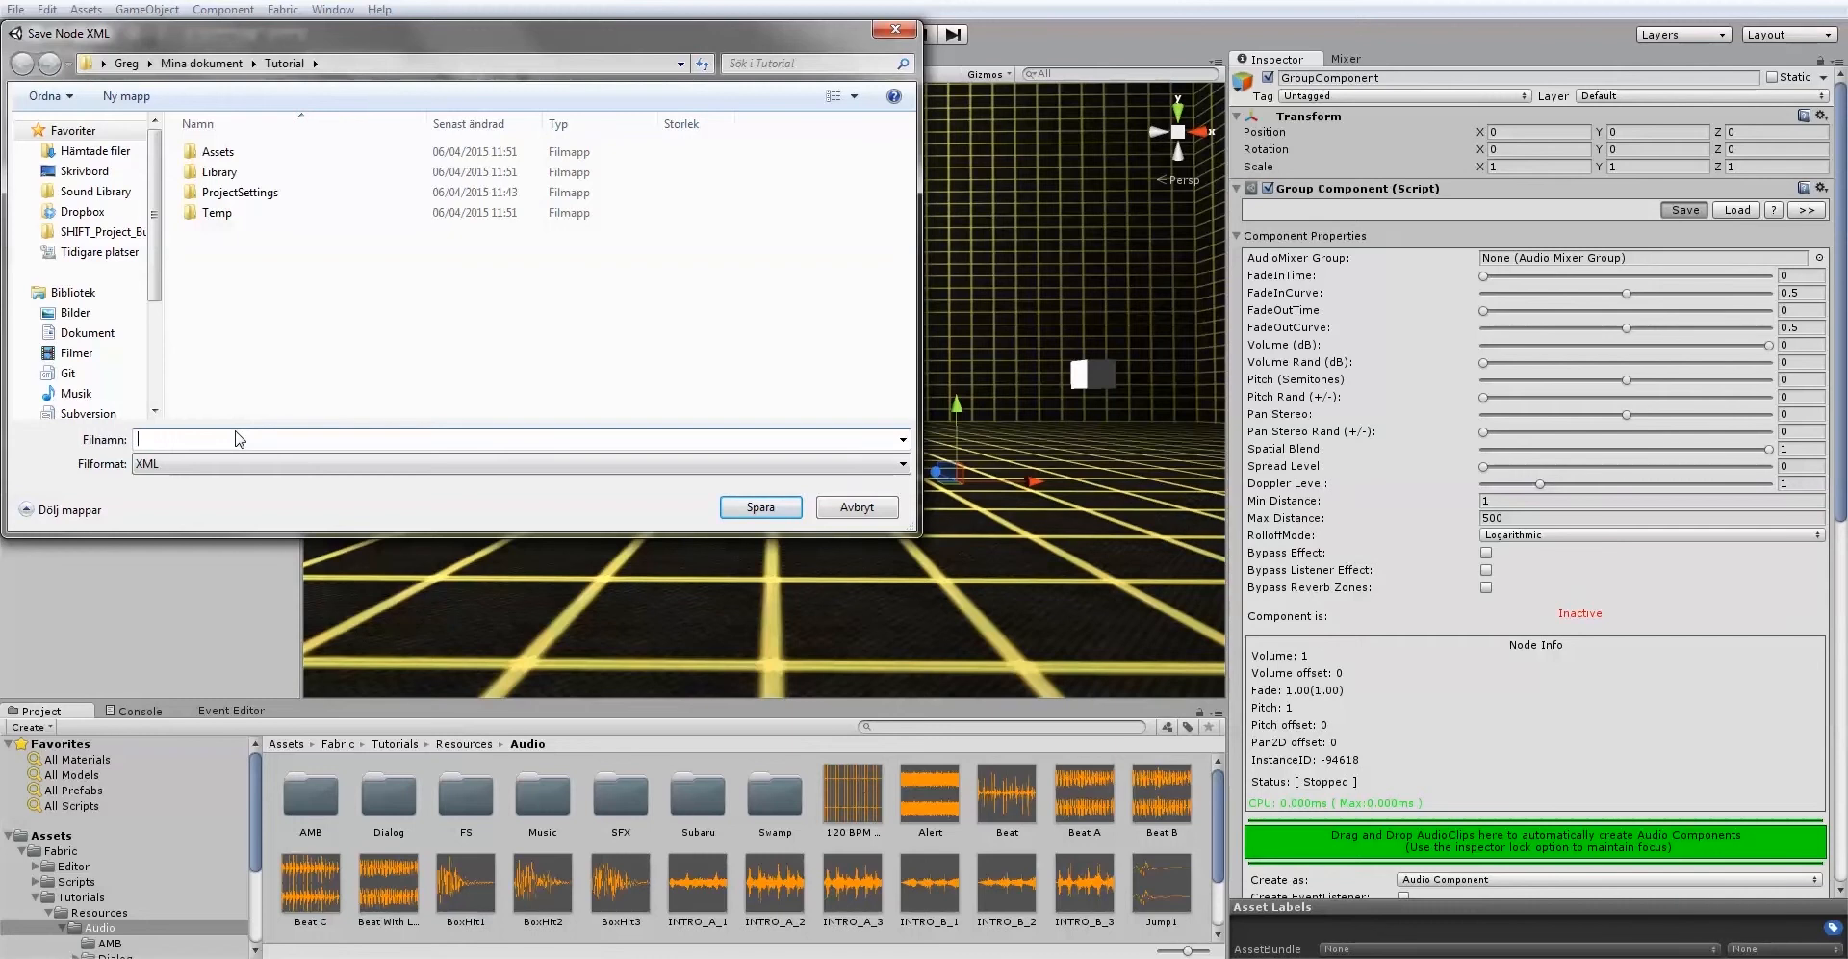
pyautogui.write('GroupMix Fader')
pyautogui.click(752, 507)
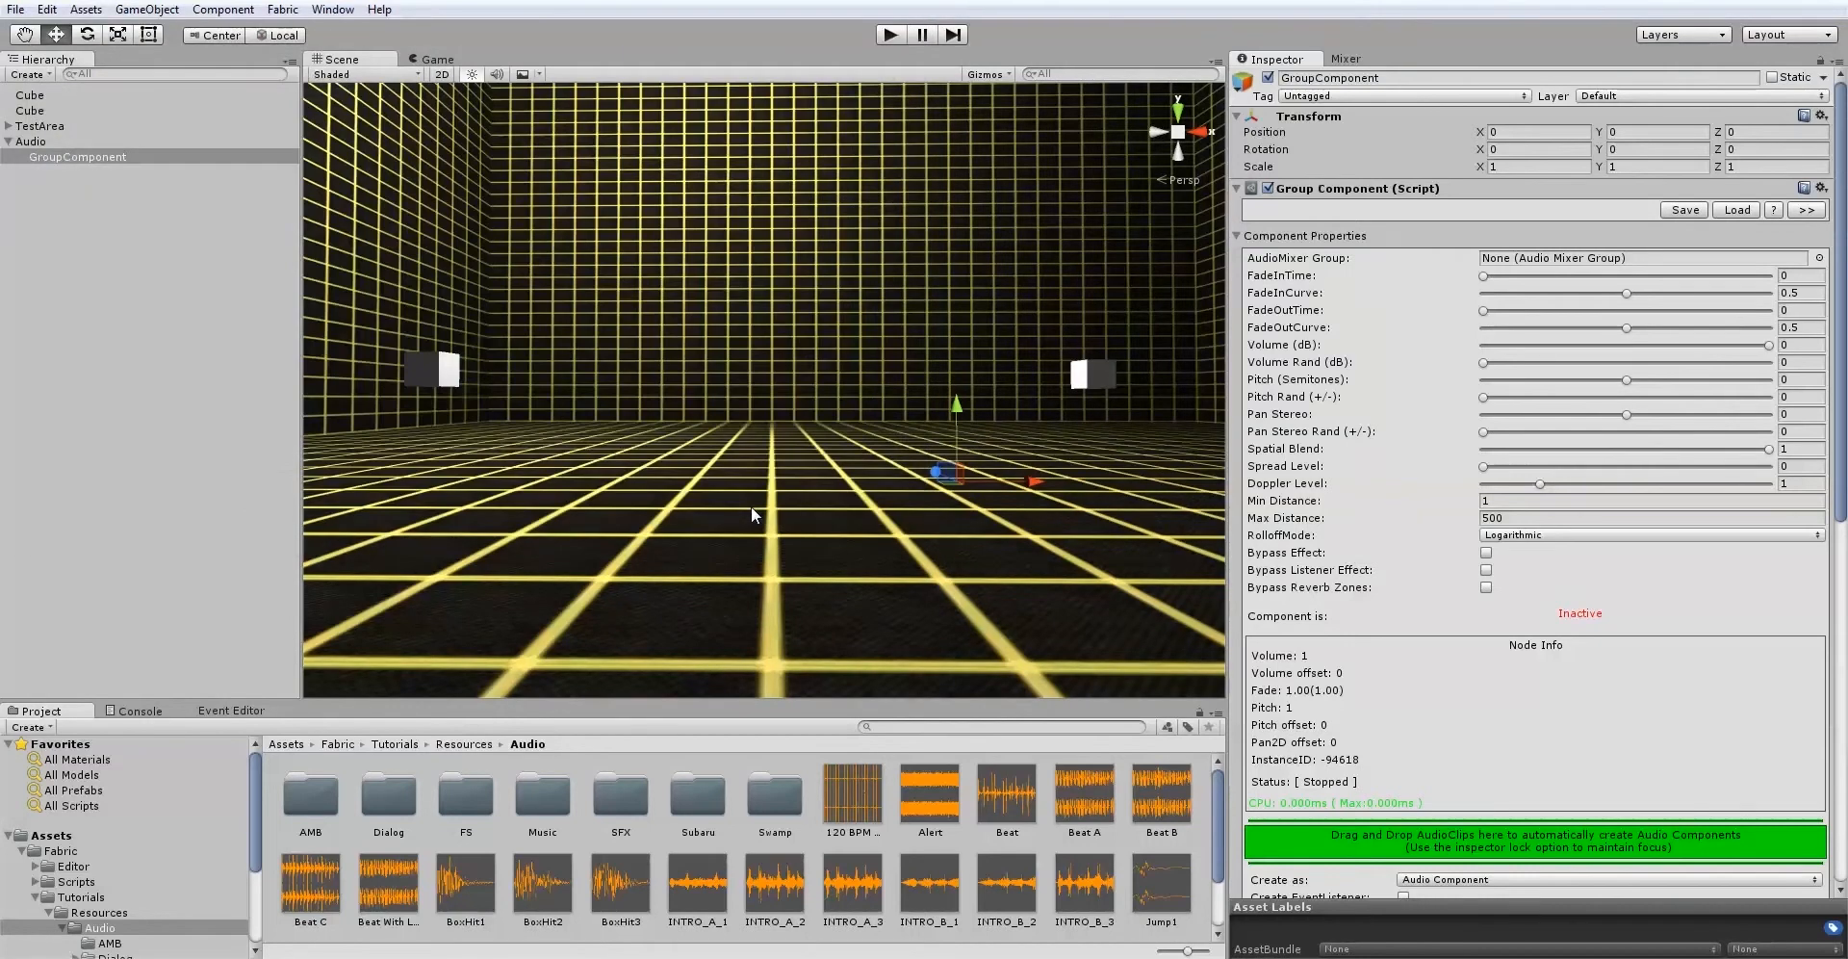
# Load the GroupMix Fader XML file twice as a child of the Audio object's Fabric Manager.
pyautogui.click(40, 146)
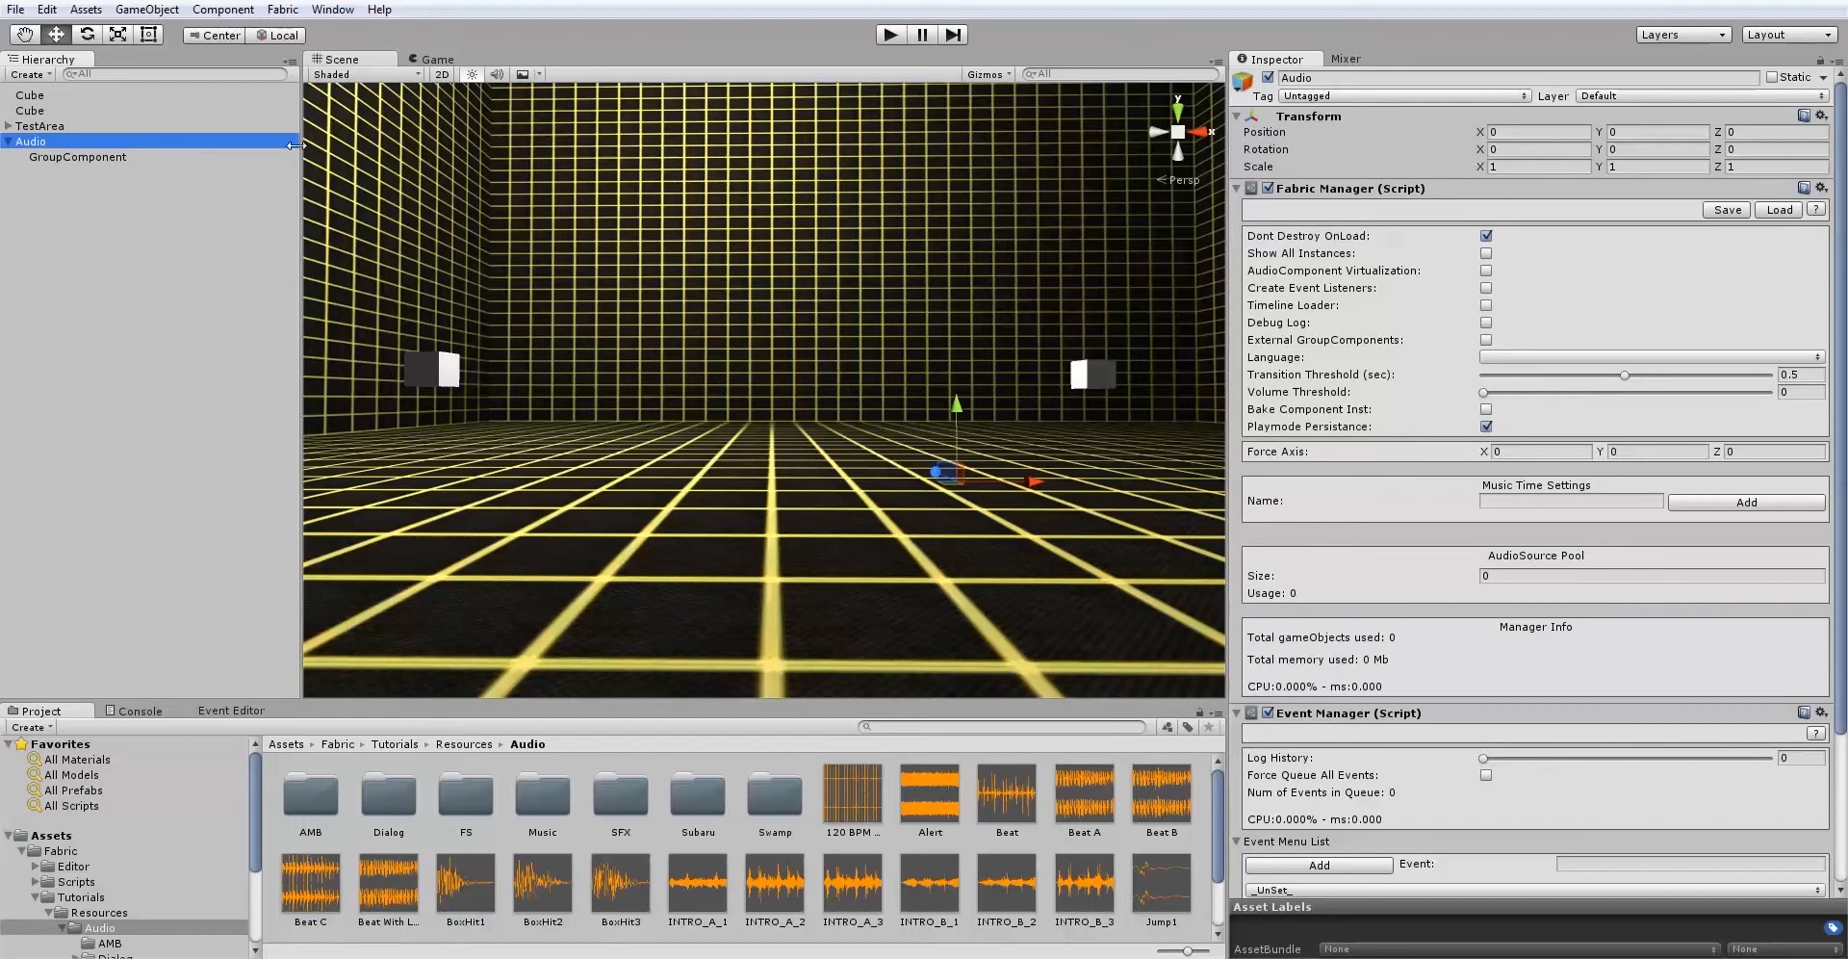
pyautogui.click(1781, 210)
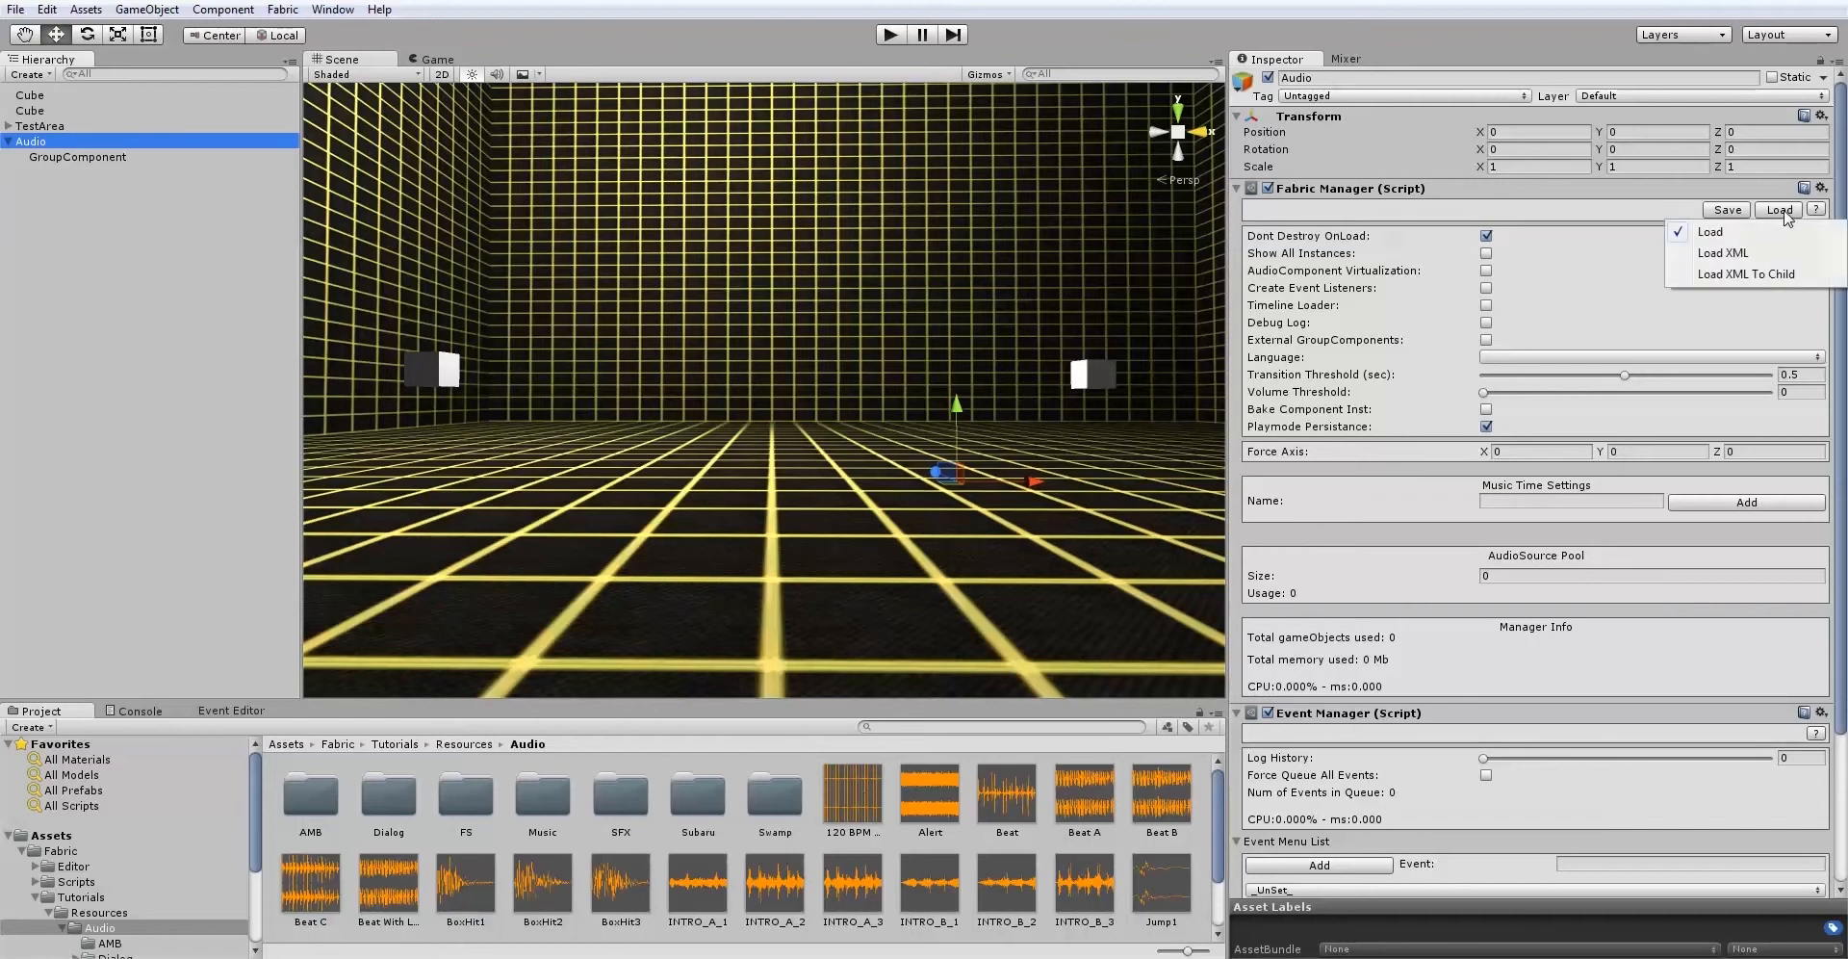
pyautogui.click(1762, 278)
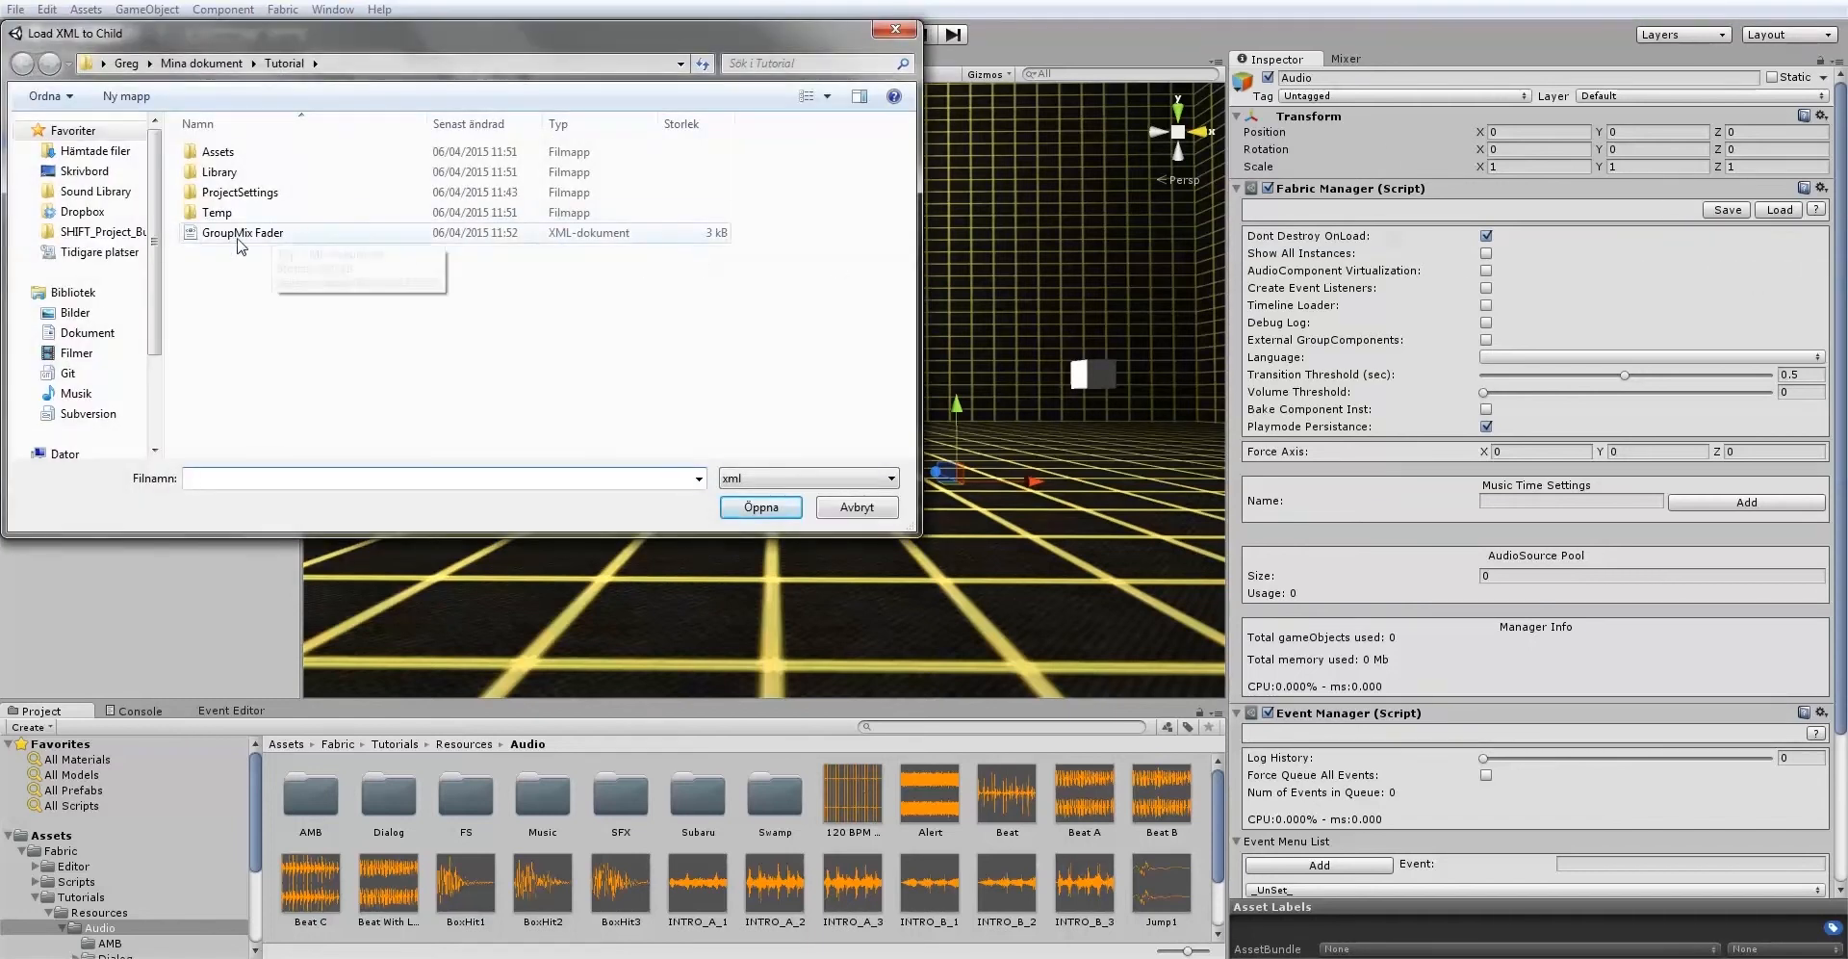
pyautogui.click(233, 238)
pyautogui.doubleClick(233, 238)
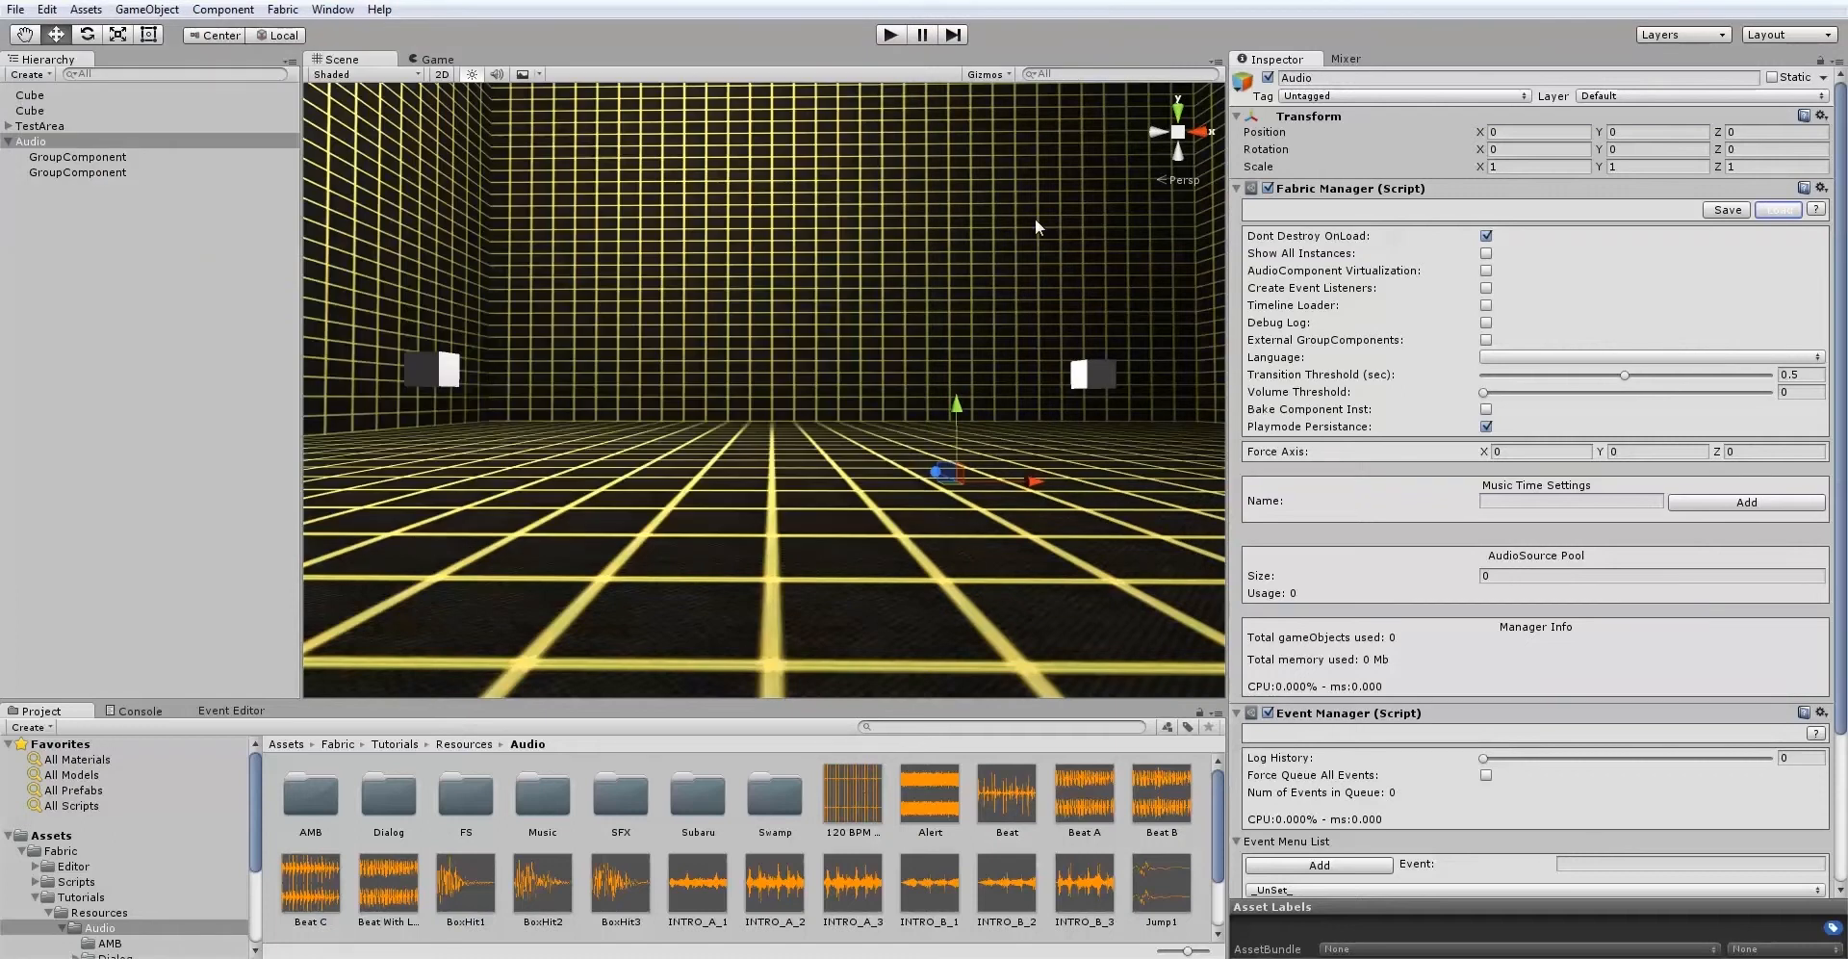
pyautogui.click(1779, 210)
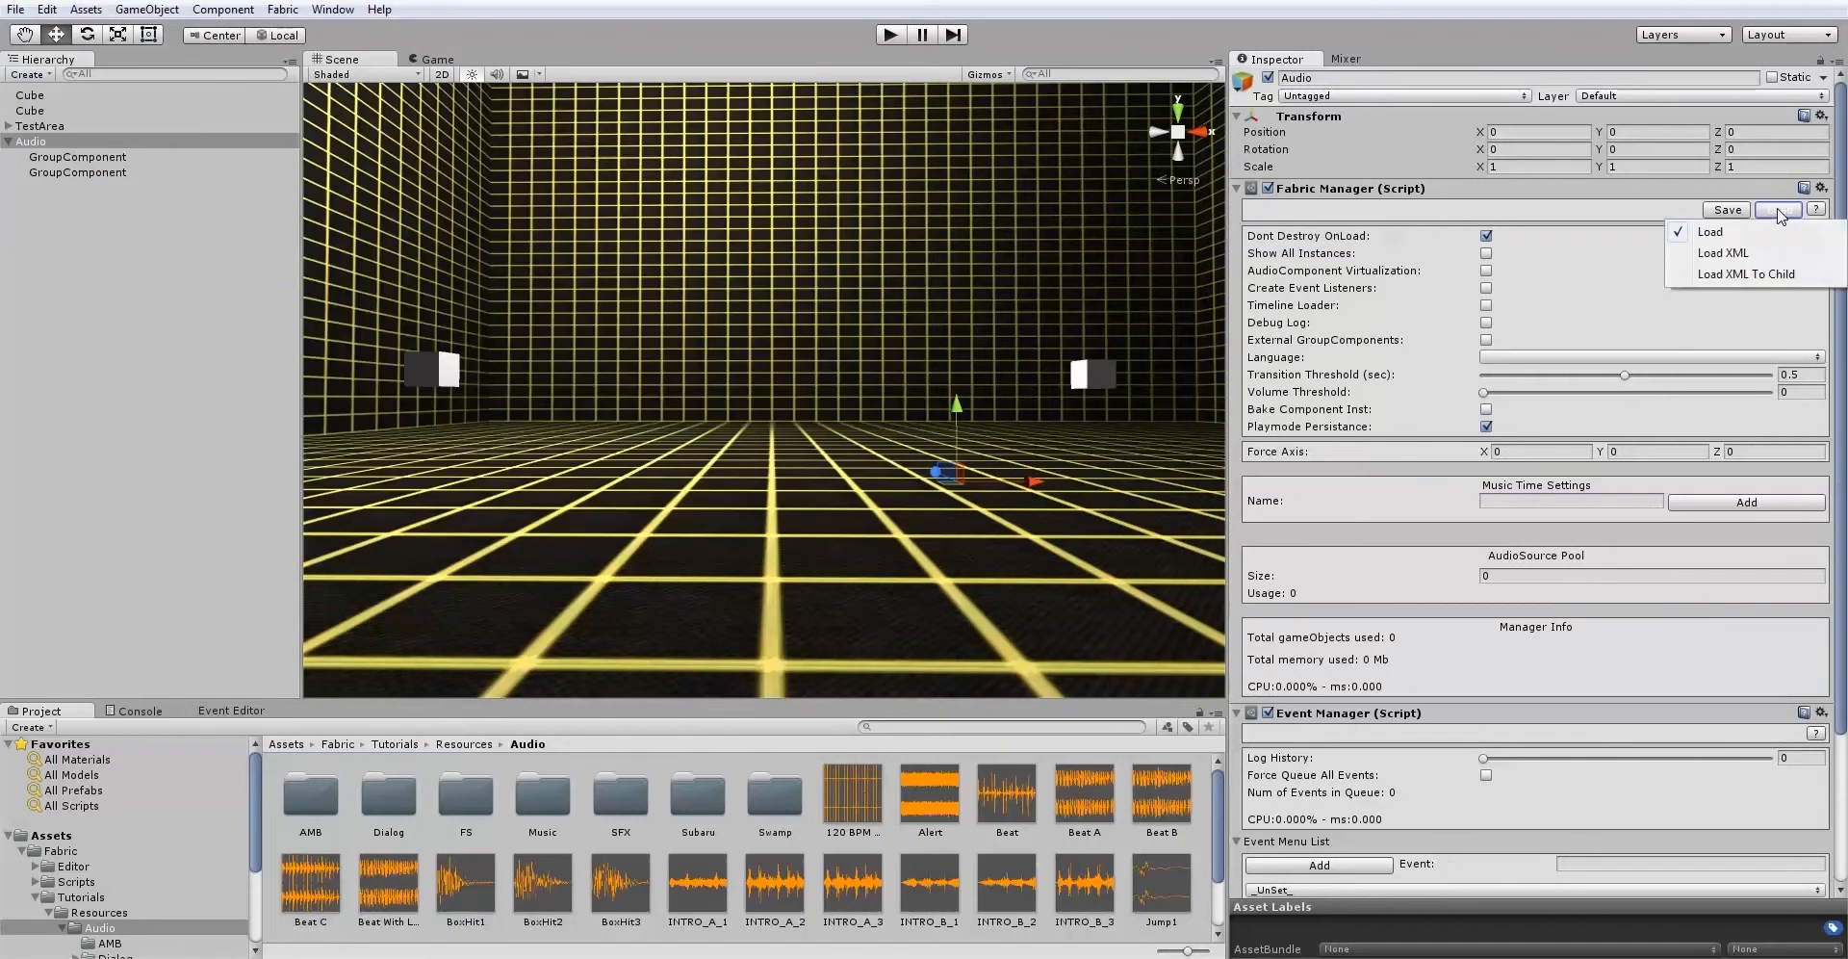
pyautogui.click(1750, 276)
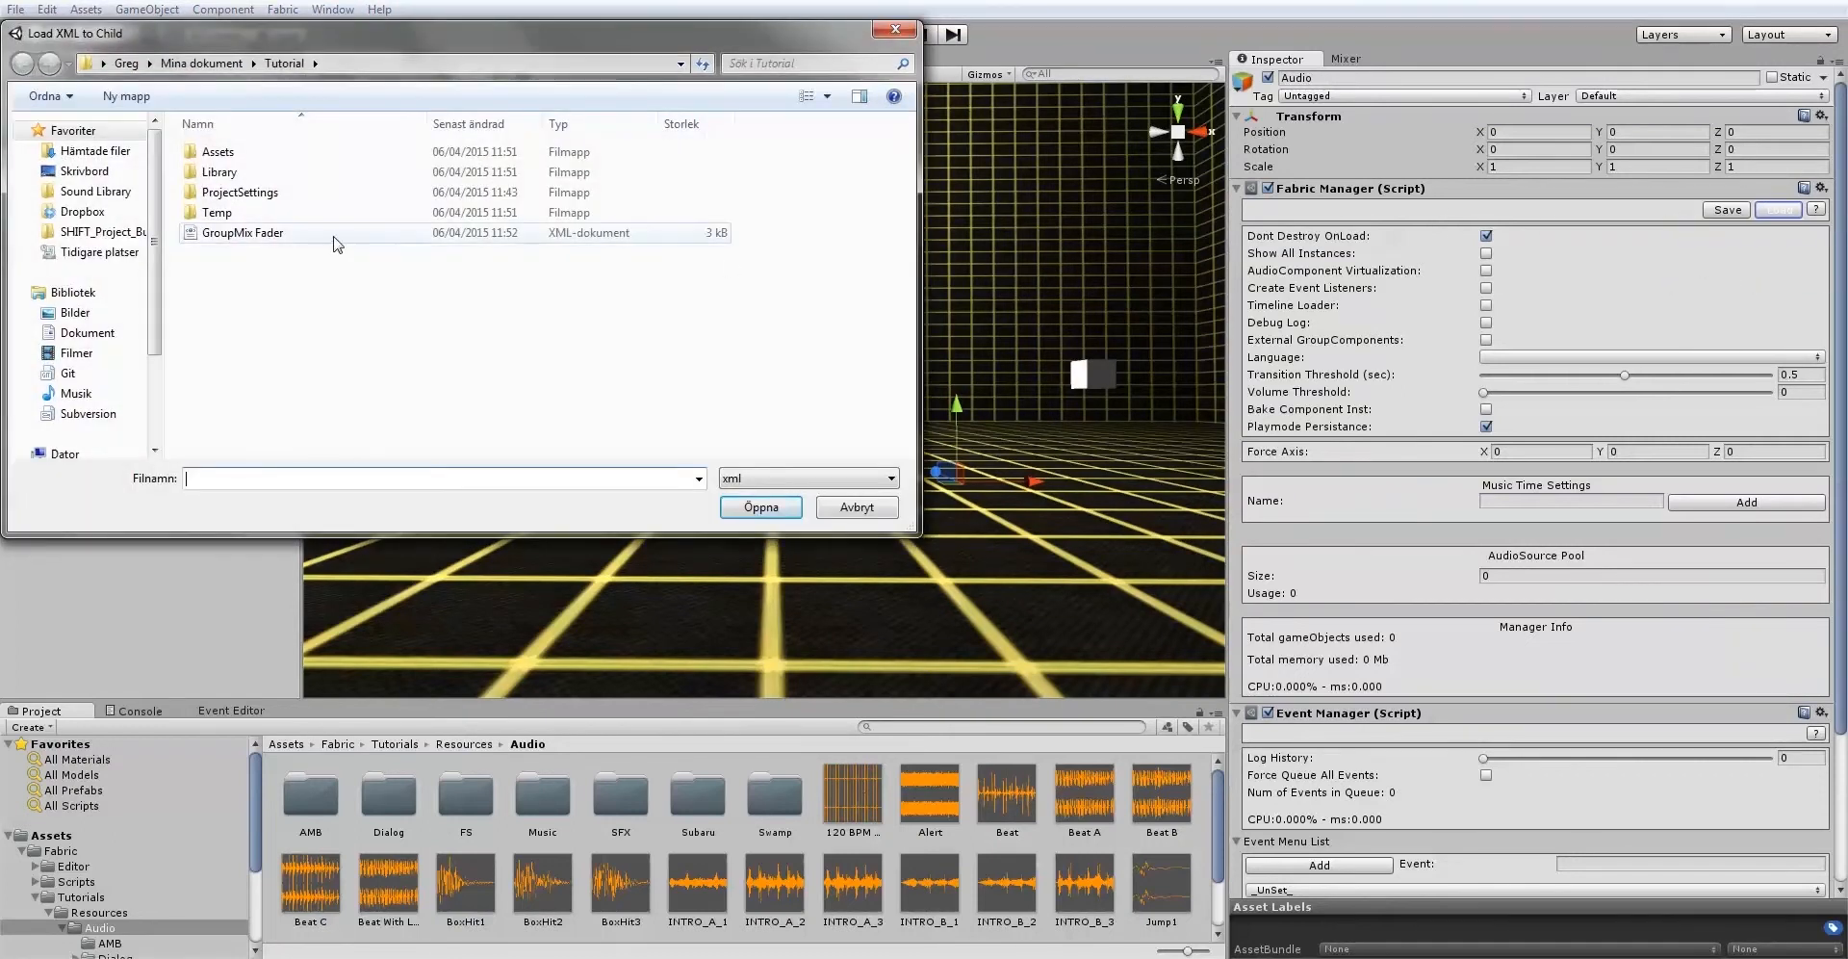
pyautogui.doubleClick(270, 236)
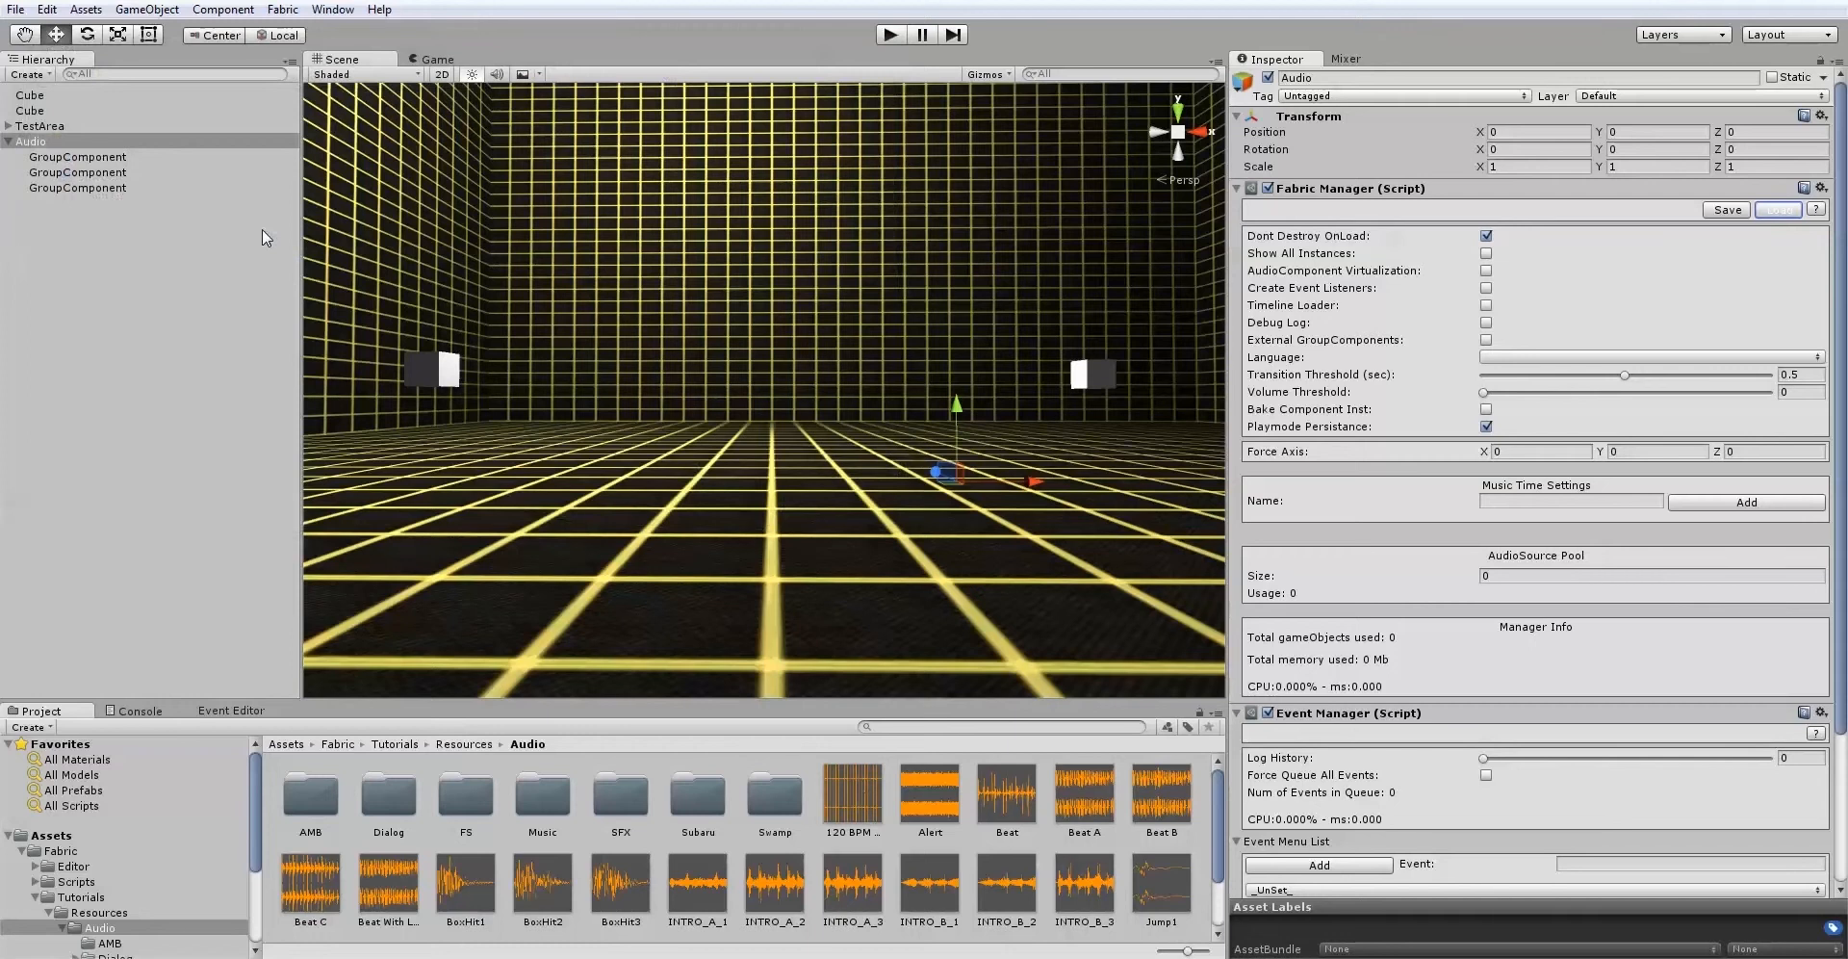
# Rename the first GroupComponent under Audio to SFX.
pyautogui.click(109, 159)
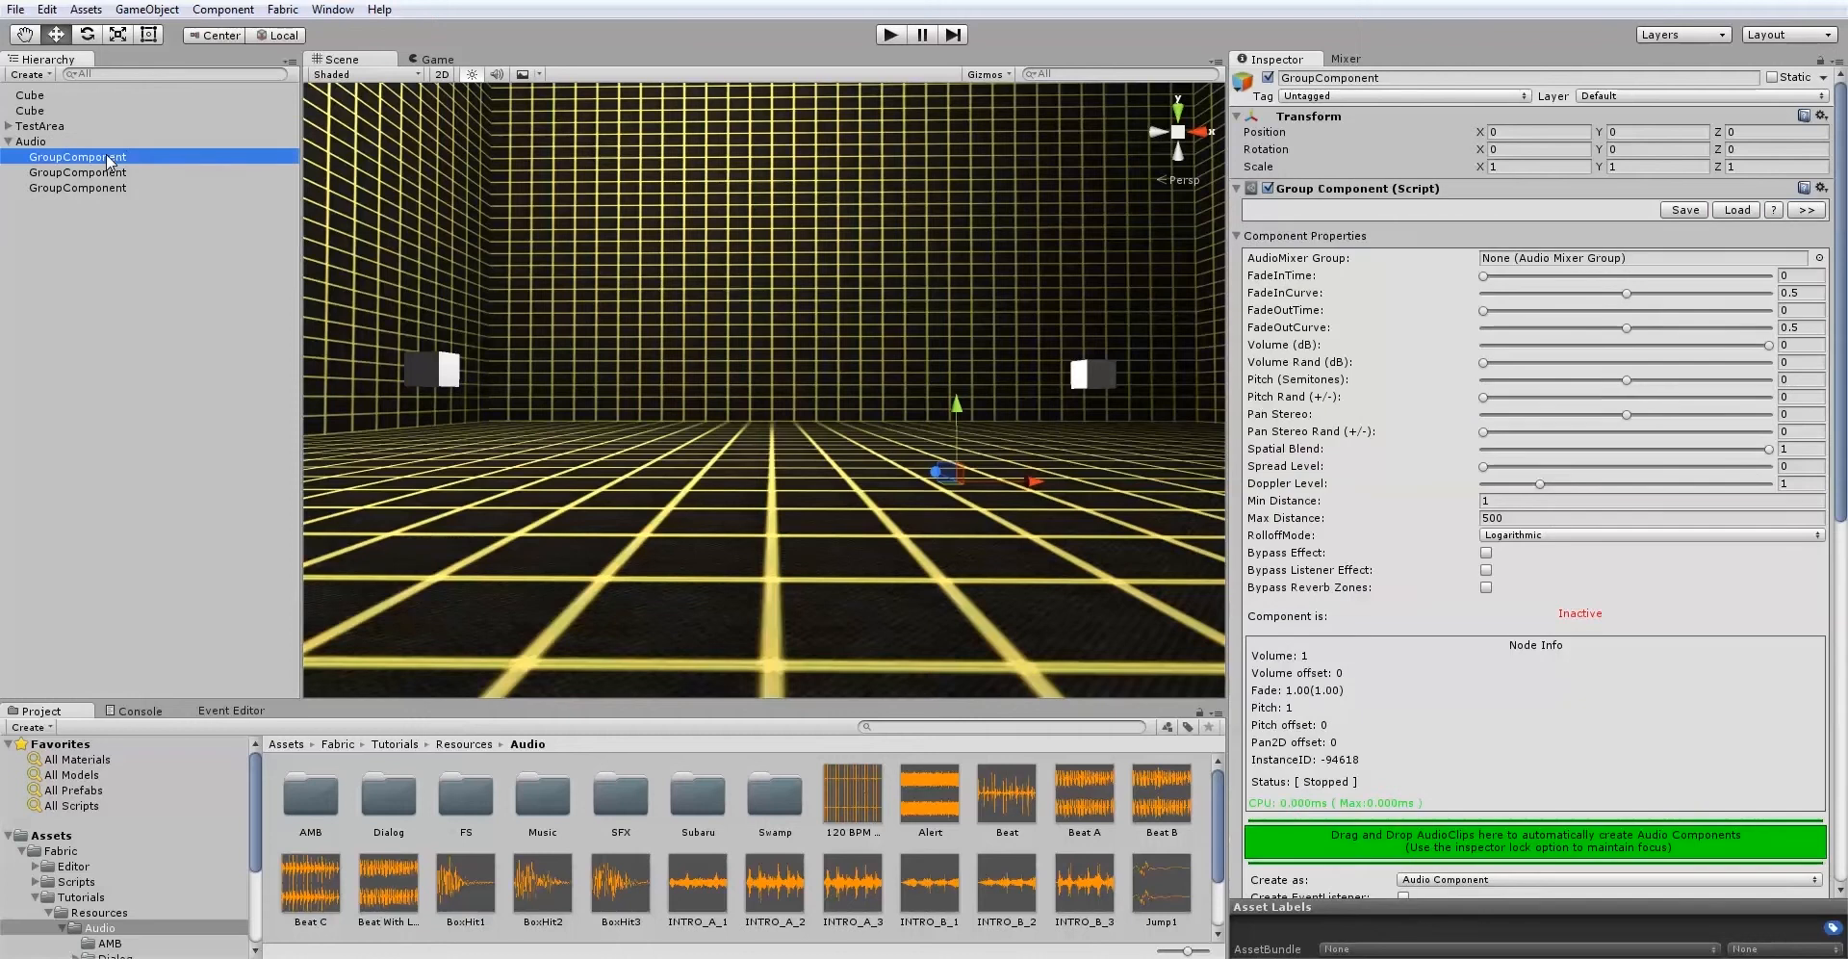
pyautogui.rightClick(109, 161)
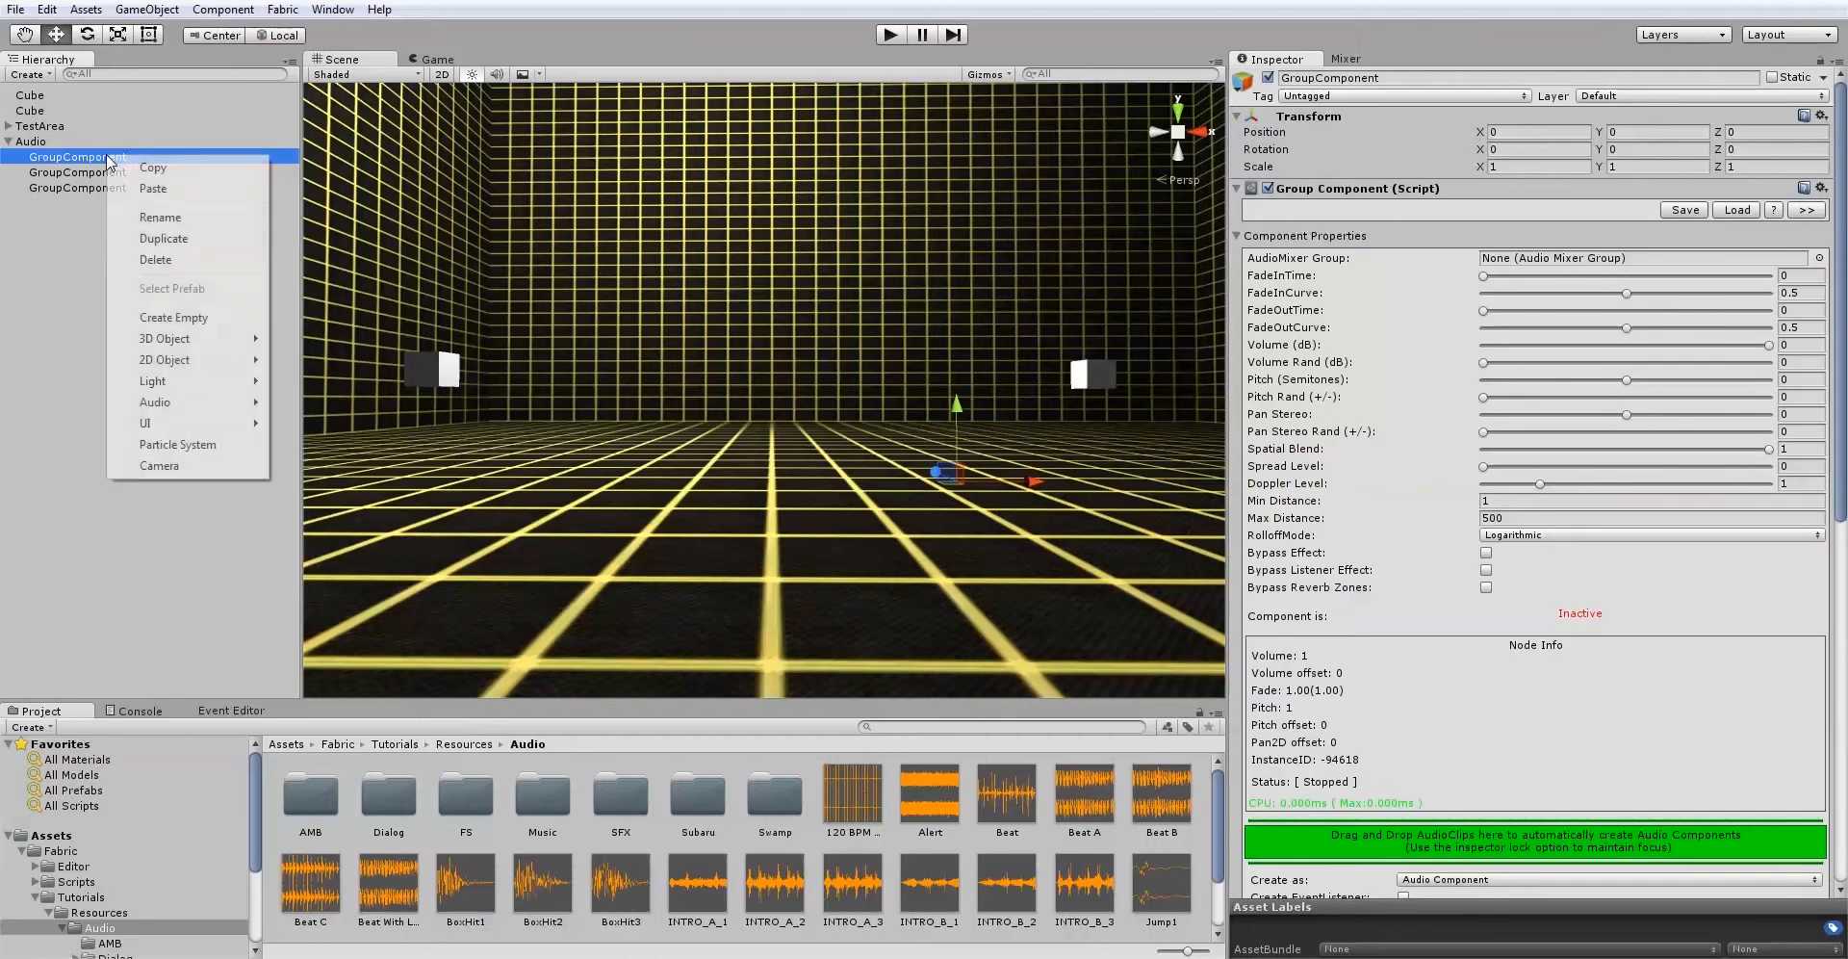
pyautogui.click(156, 220)
pyautogui.write('SFX')
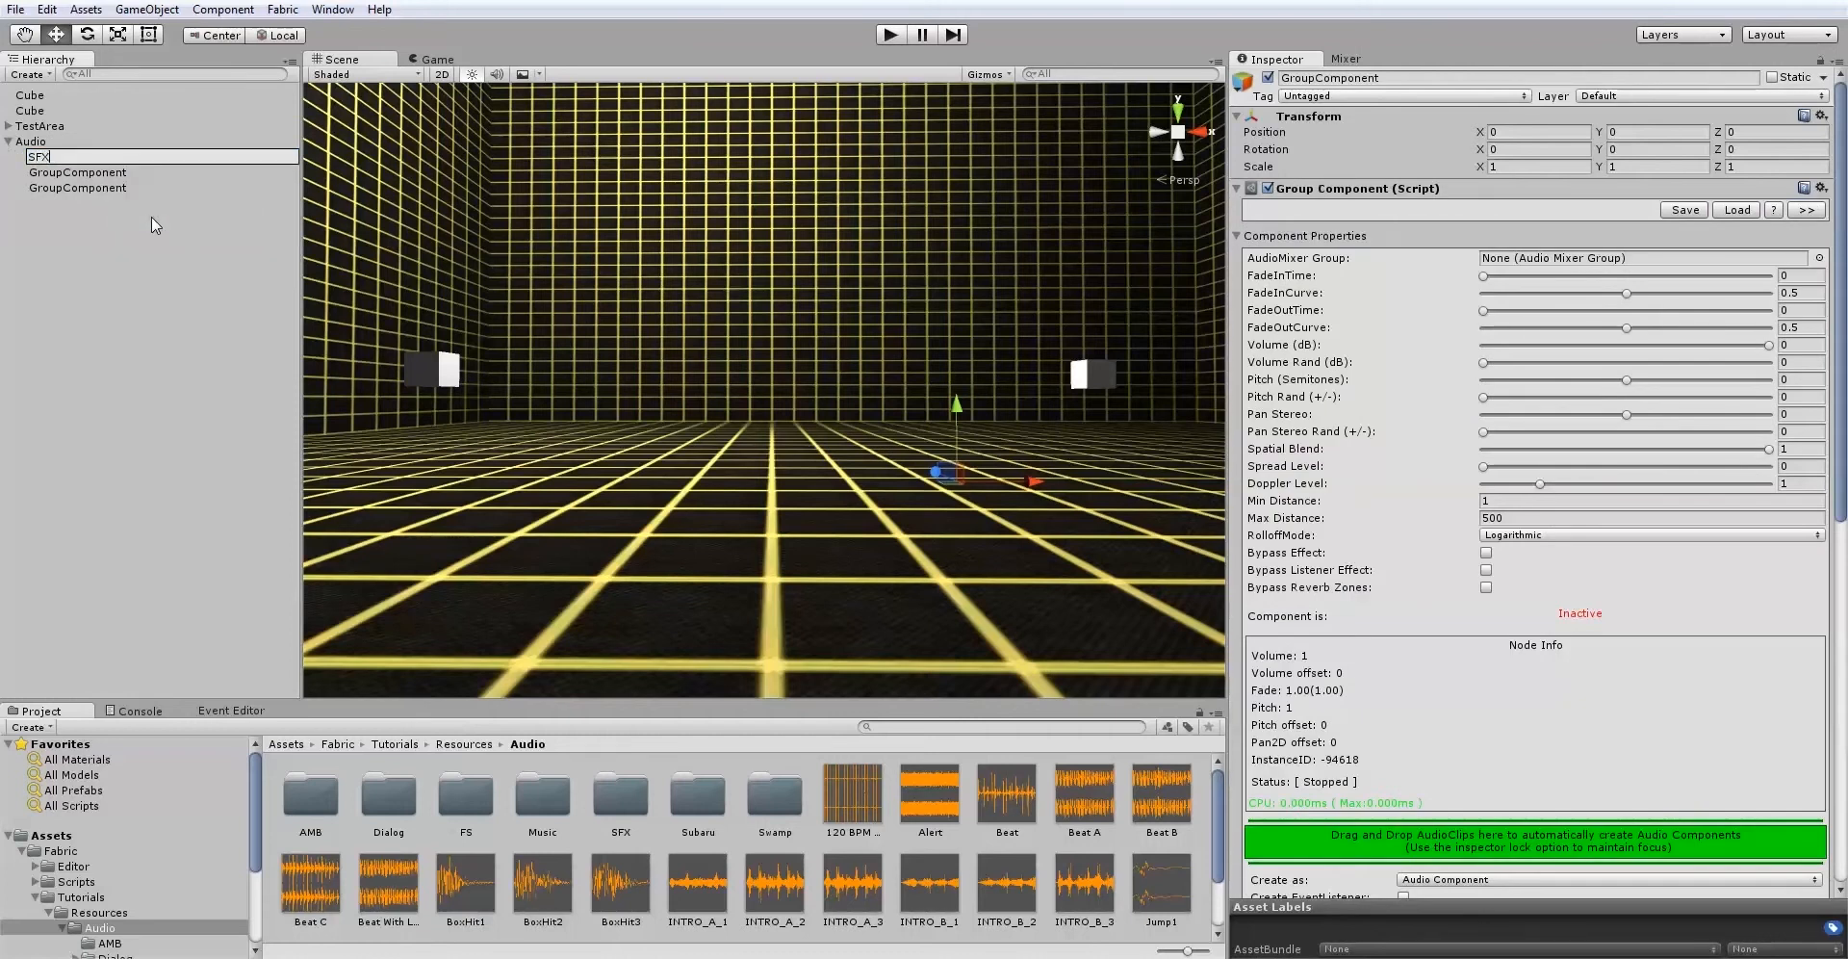
pyautogui.press('Return')
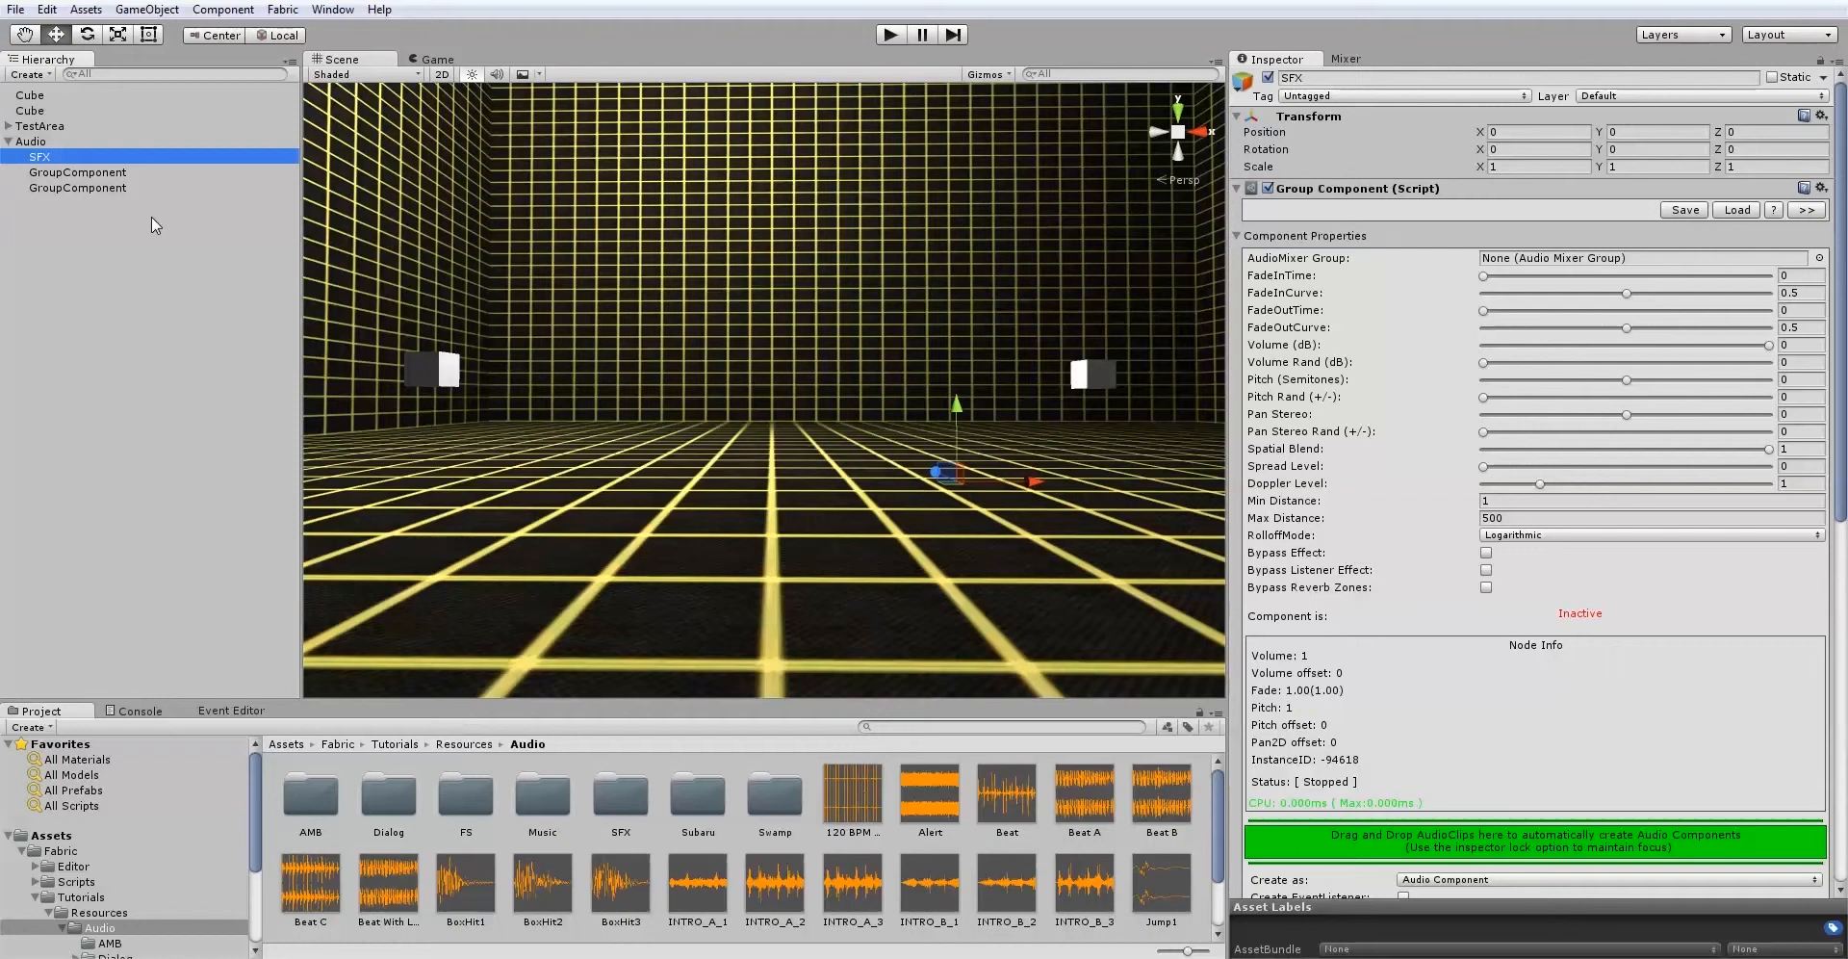
# Add a Fabric RandomComponent as a child of the SFX group.
pyautogui.click(283, 10)
pyautogui.moveTo(339, 96)
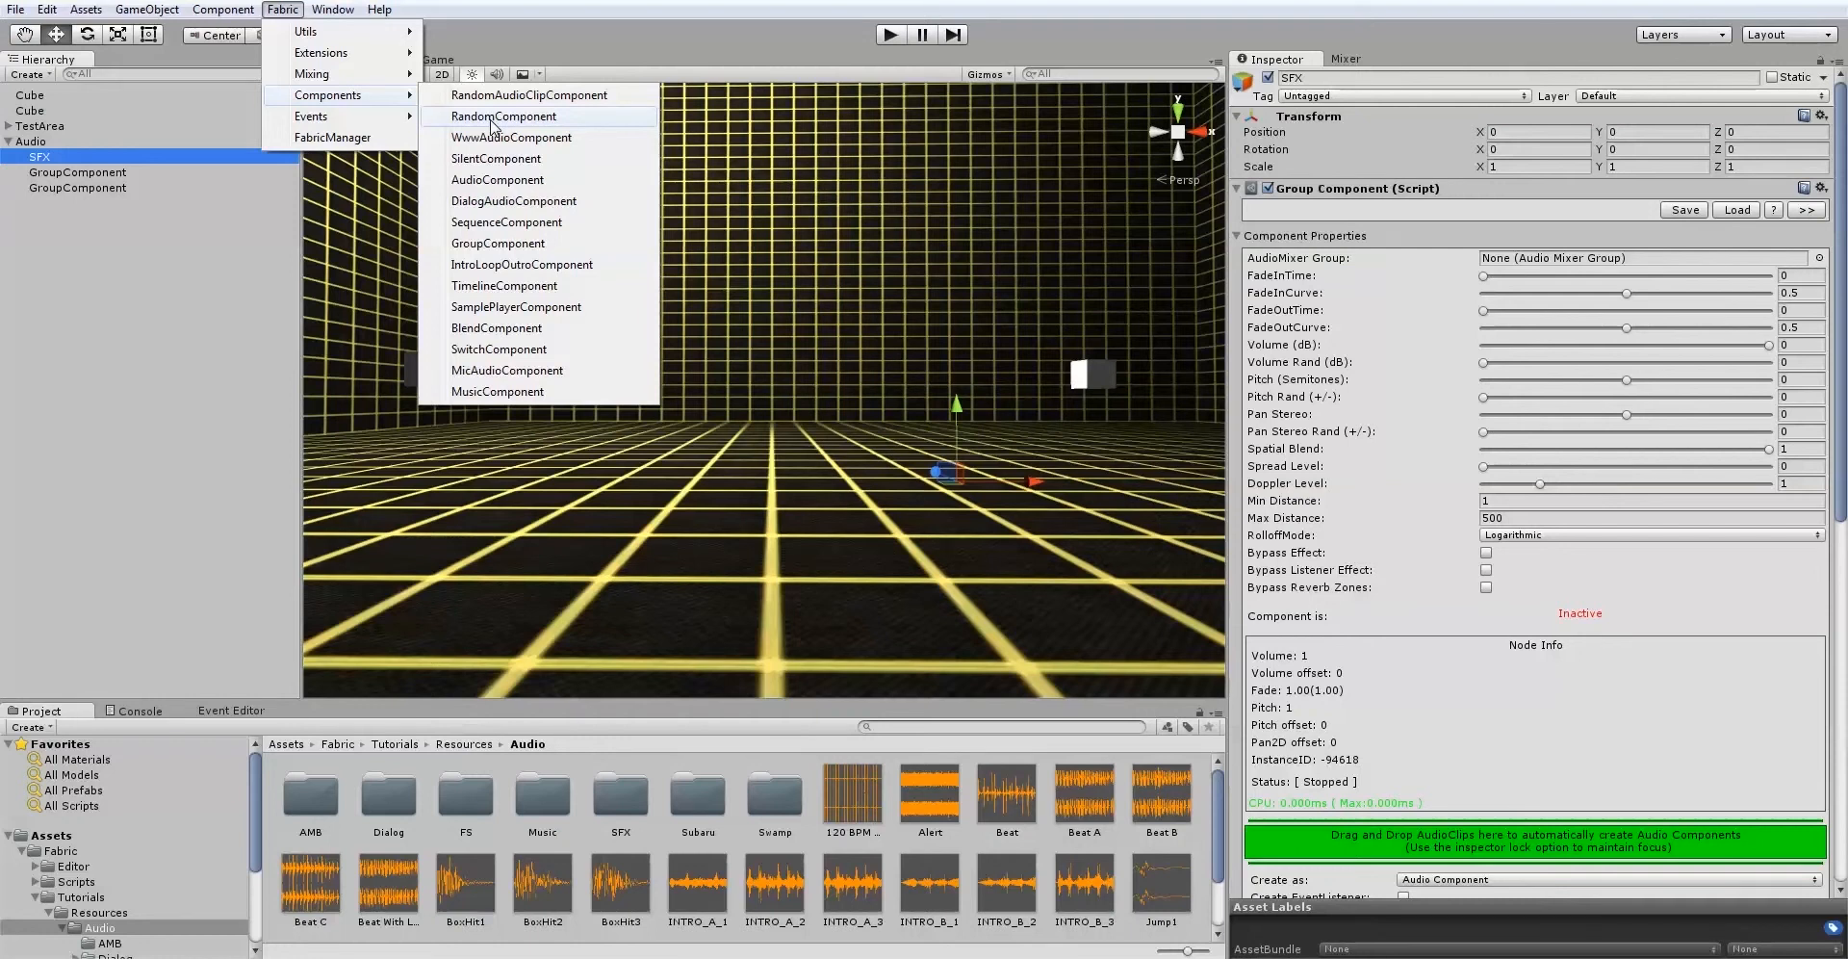
pyautogui.click(493, 117)
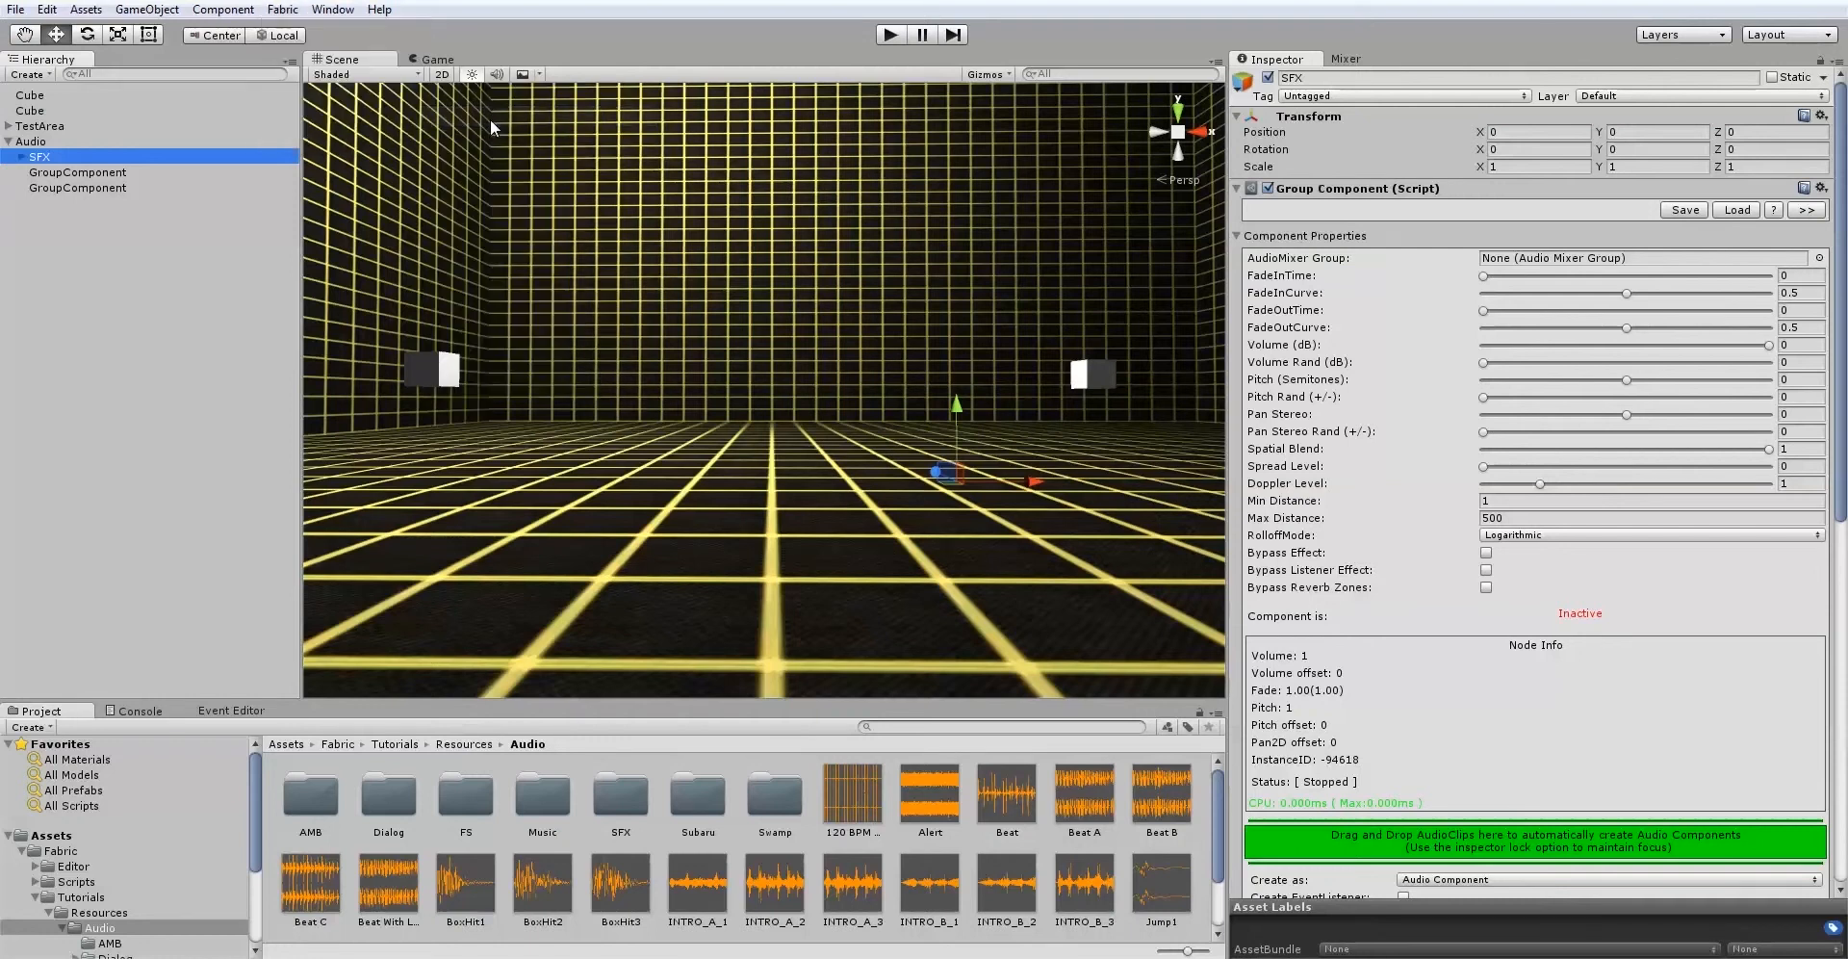
# Select the RandomComponent under SFX and lock the Inspector on its properties.
pyautogui.click(21, 157)
pyautogui.click(87, 172)
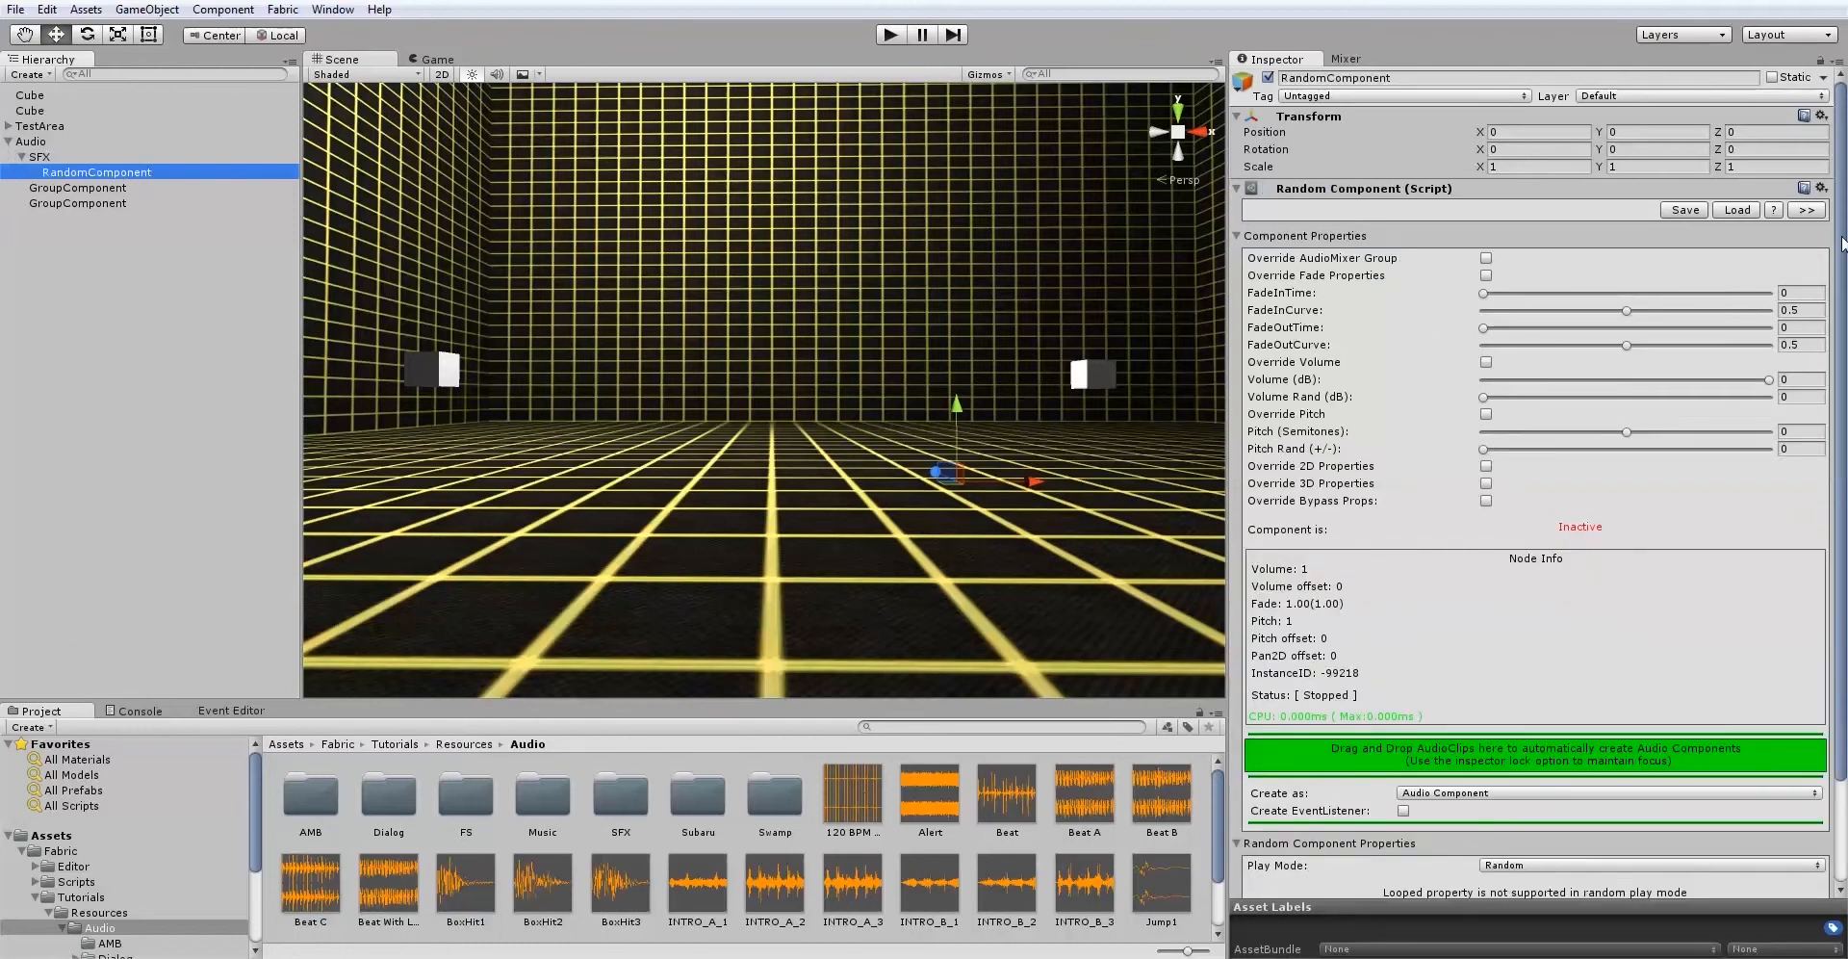
pyautogui.moveTo(1842, 243); pyautogui.dragTo(1844, 346)
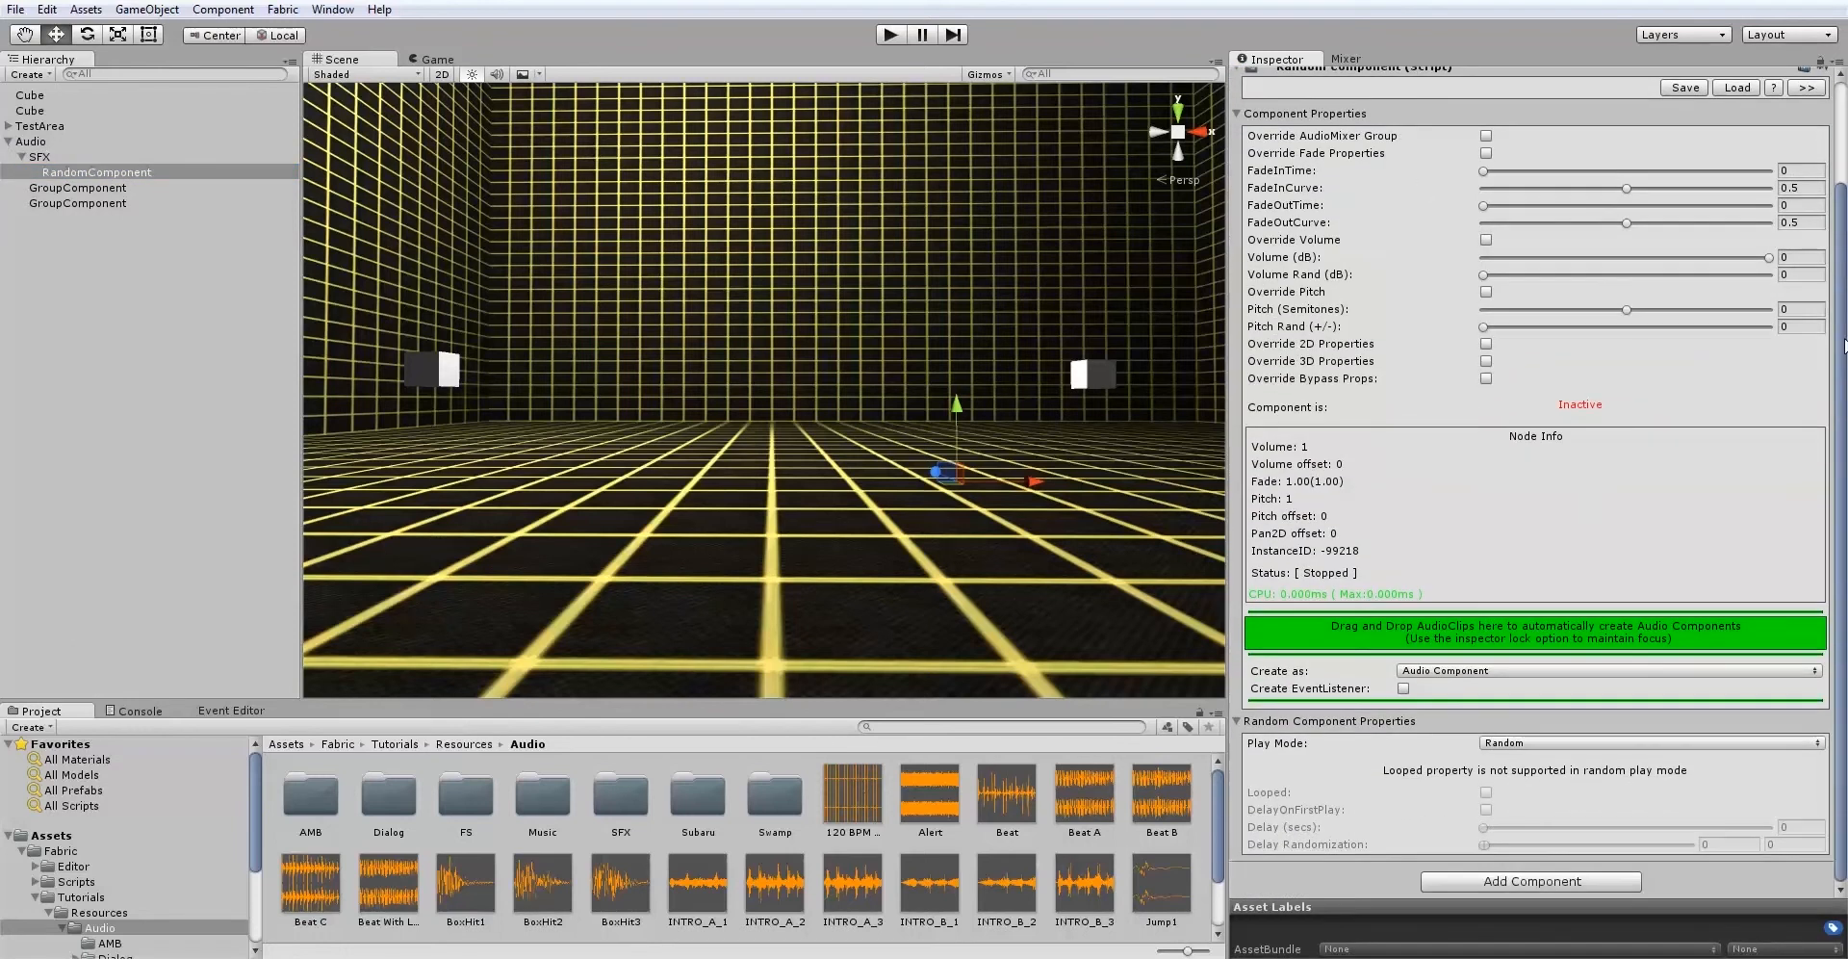
pyautogui.click(1818, 62)
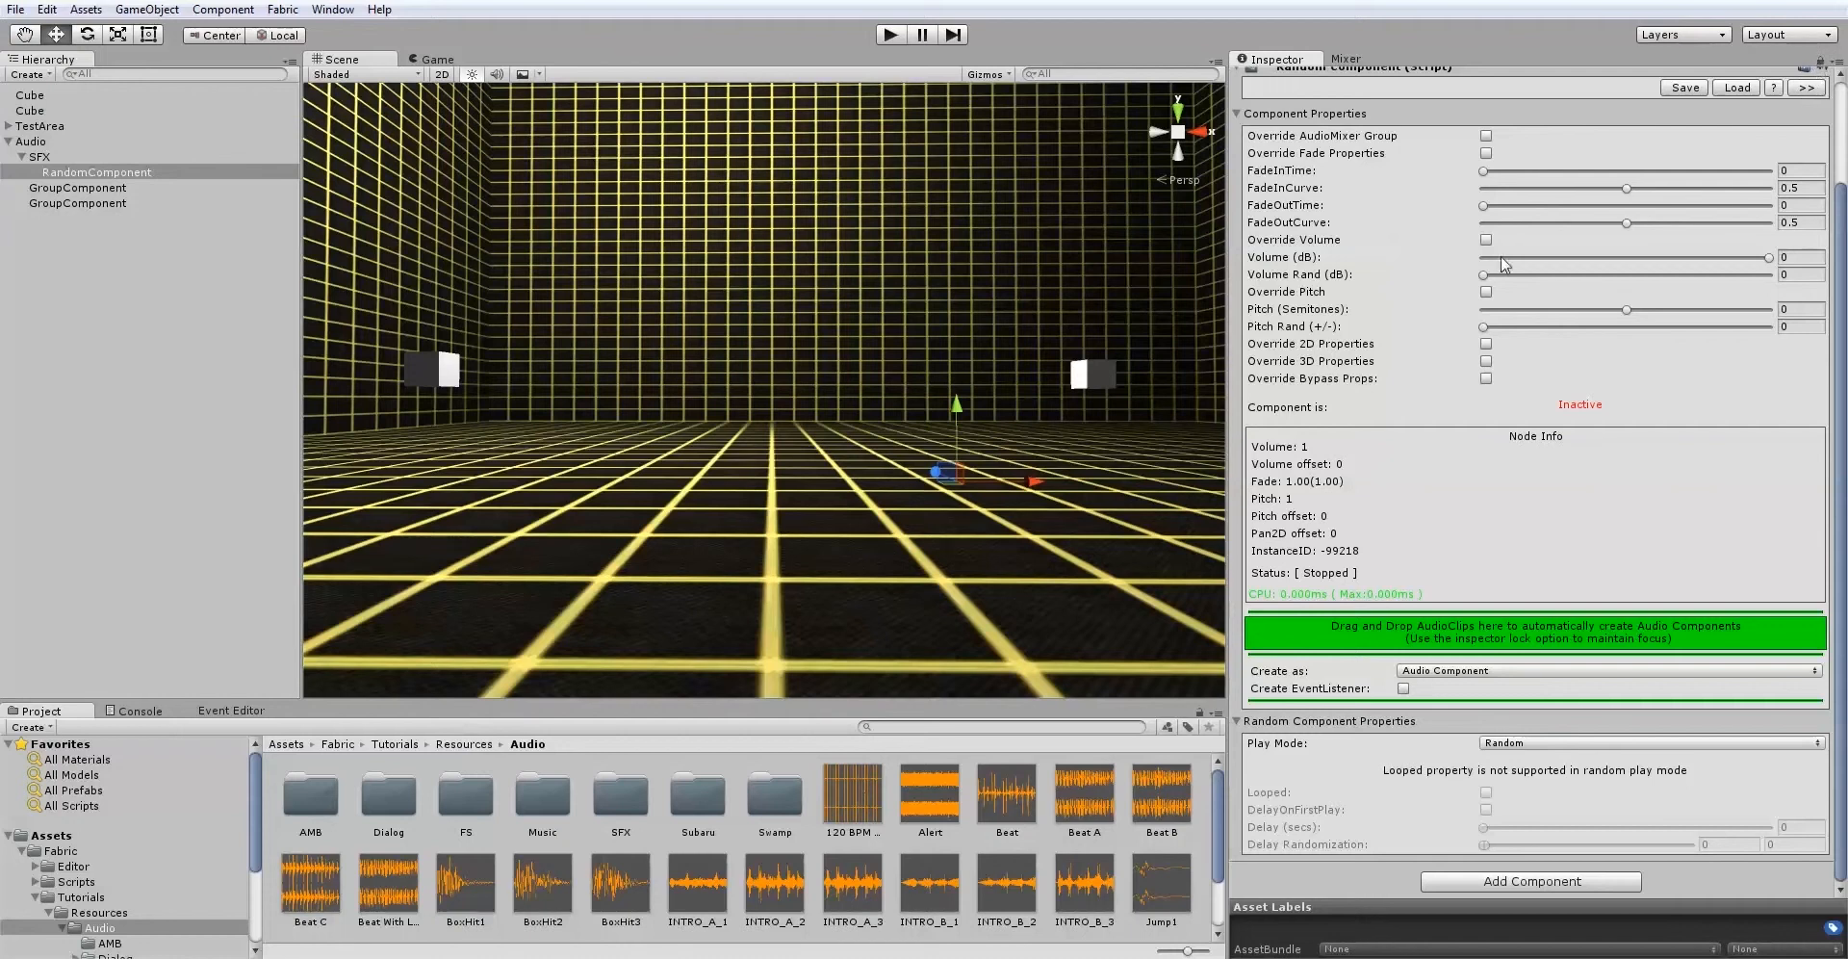
# Add all four audio clips from the SFX folder to the RandomComponent as Audio Components.
pyautogui.doubleClick(633, 803)
pyautogui.click(301, 800)
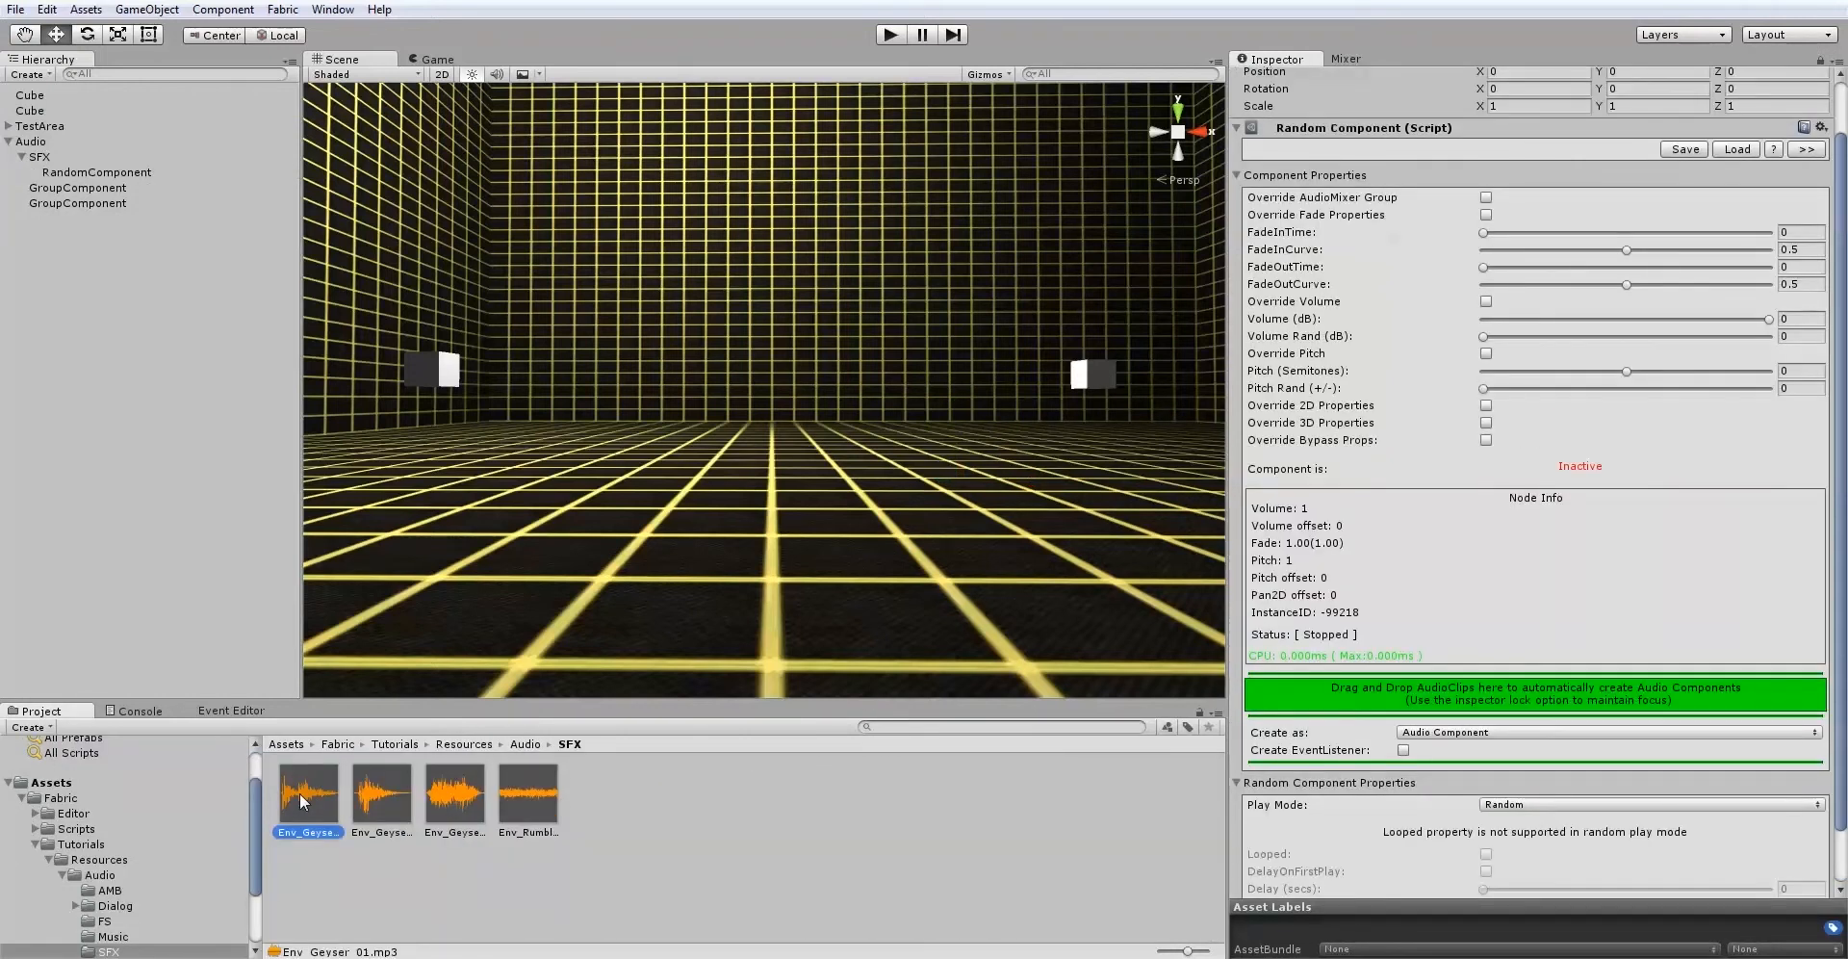
pyautogui.keyDown('shift'); pyautogui.click(541, 800); pyautogui.keyUp('shift')
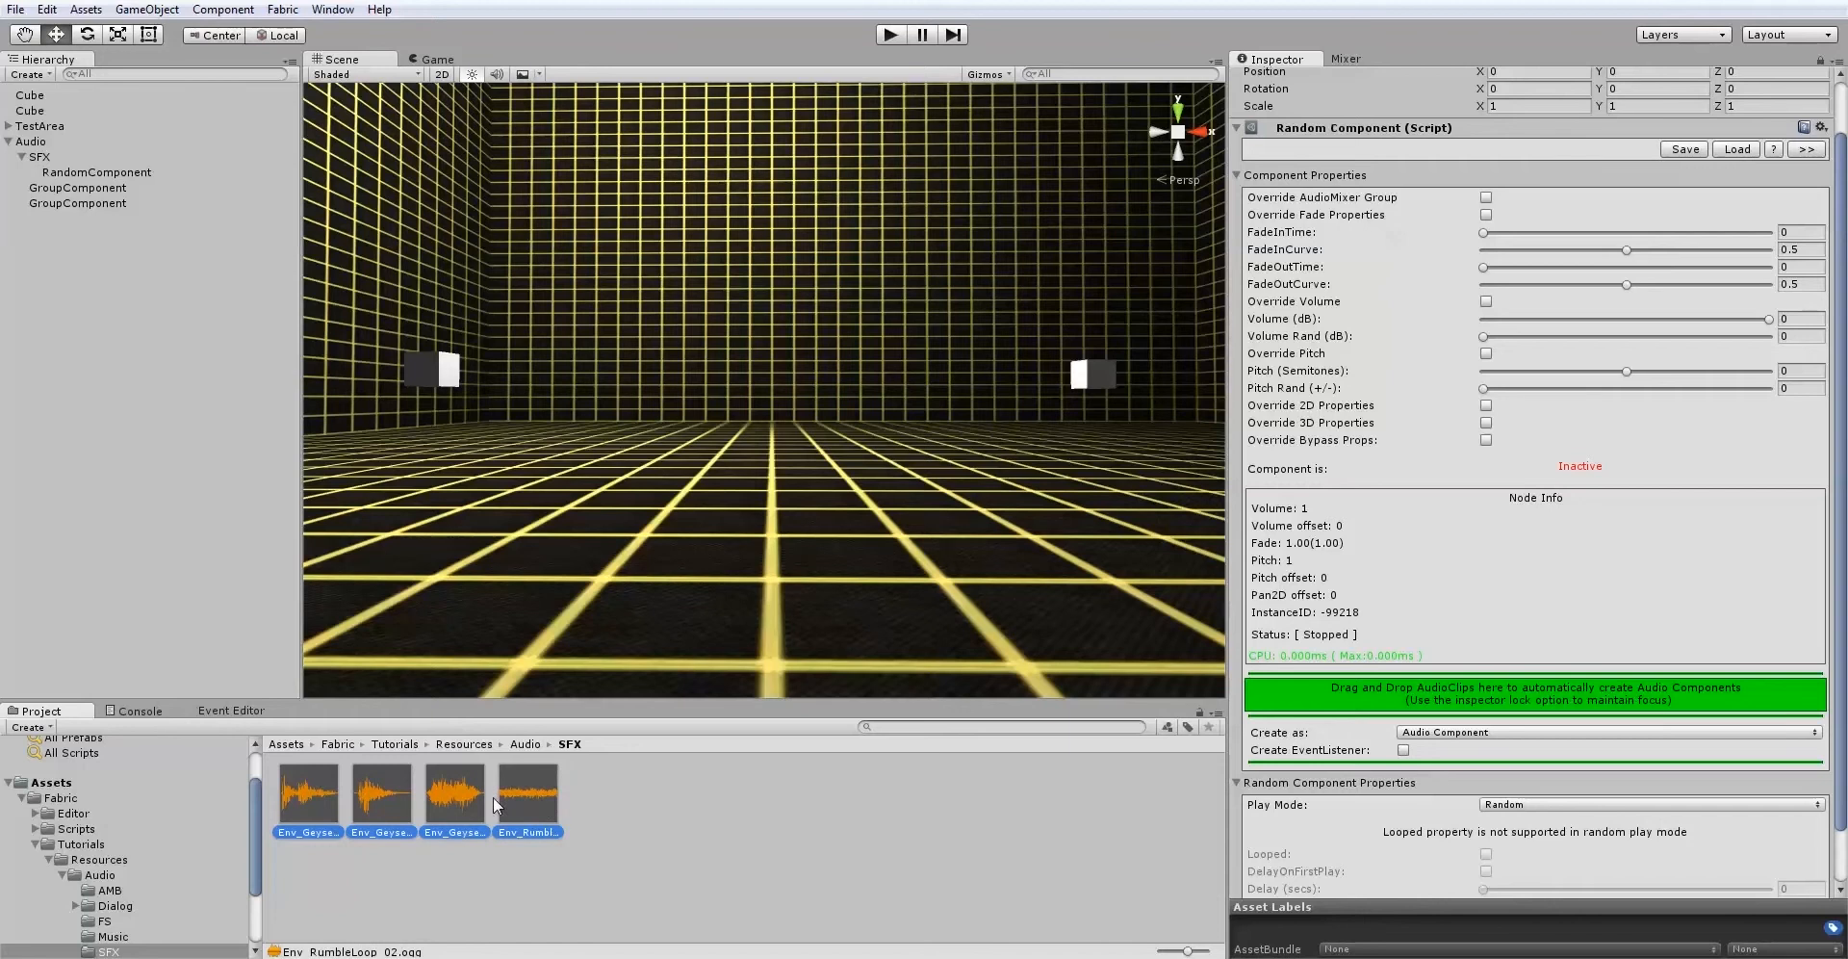
pyautogui.moveTo(329, 795); pyautogui.dragTo(1330, 696)
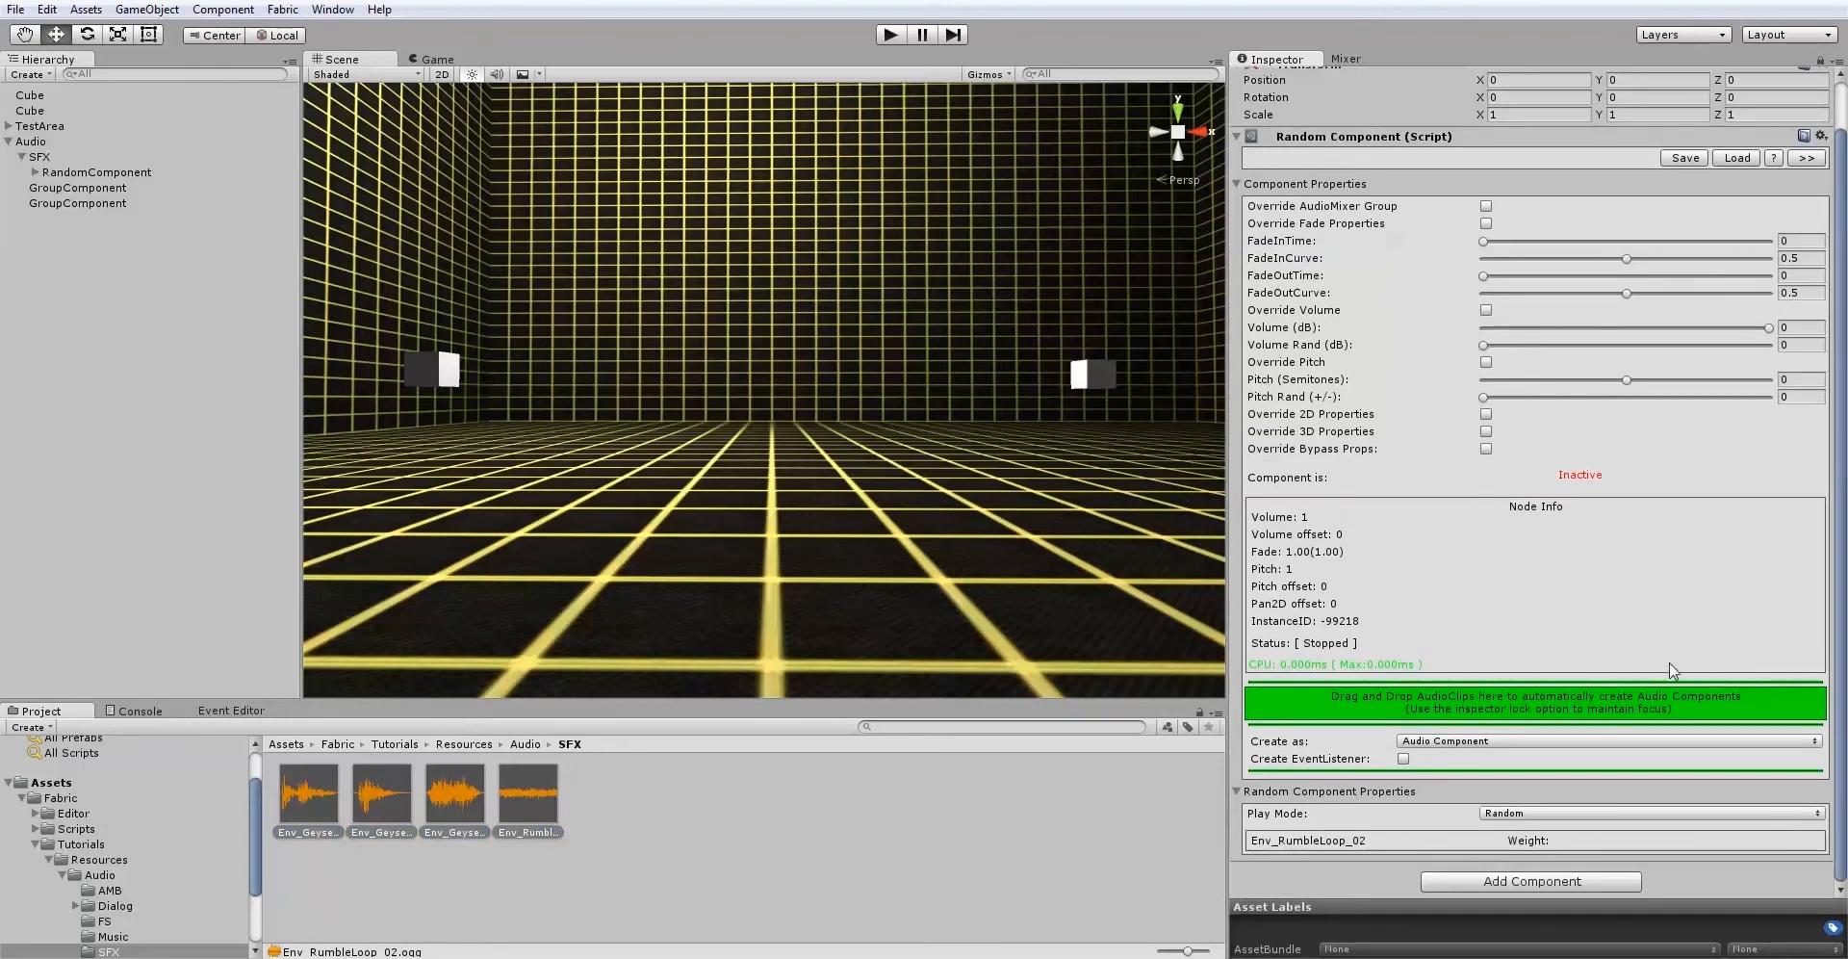
# Set the RandomComponent's play mode to Random No Repeat with looping enabled, and unlock the Inspector.
pyautogui.scroll(-1, 1753, 669)
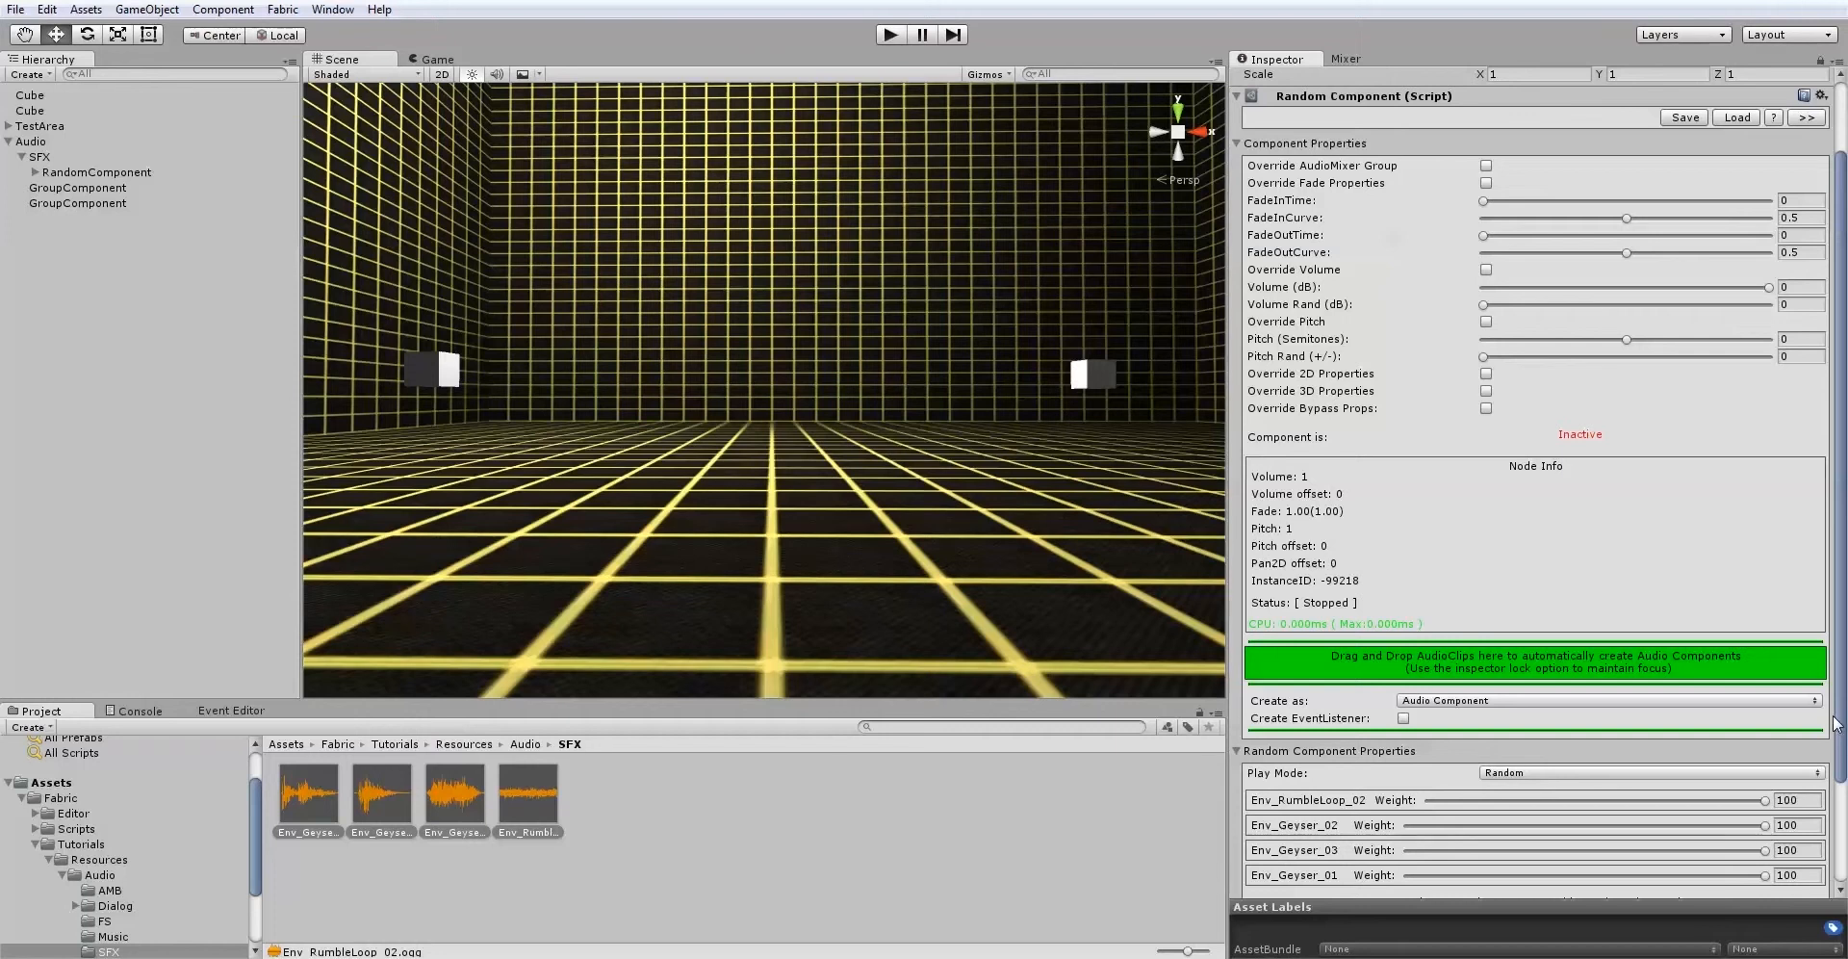
pyautogui.scroll(-3, 1791, 761)
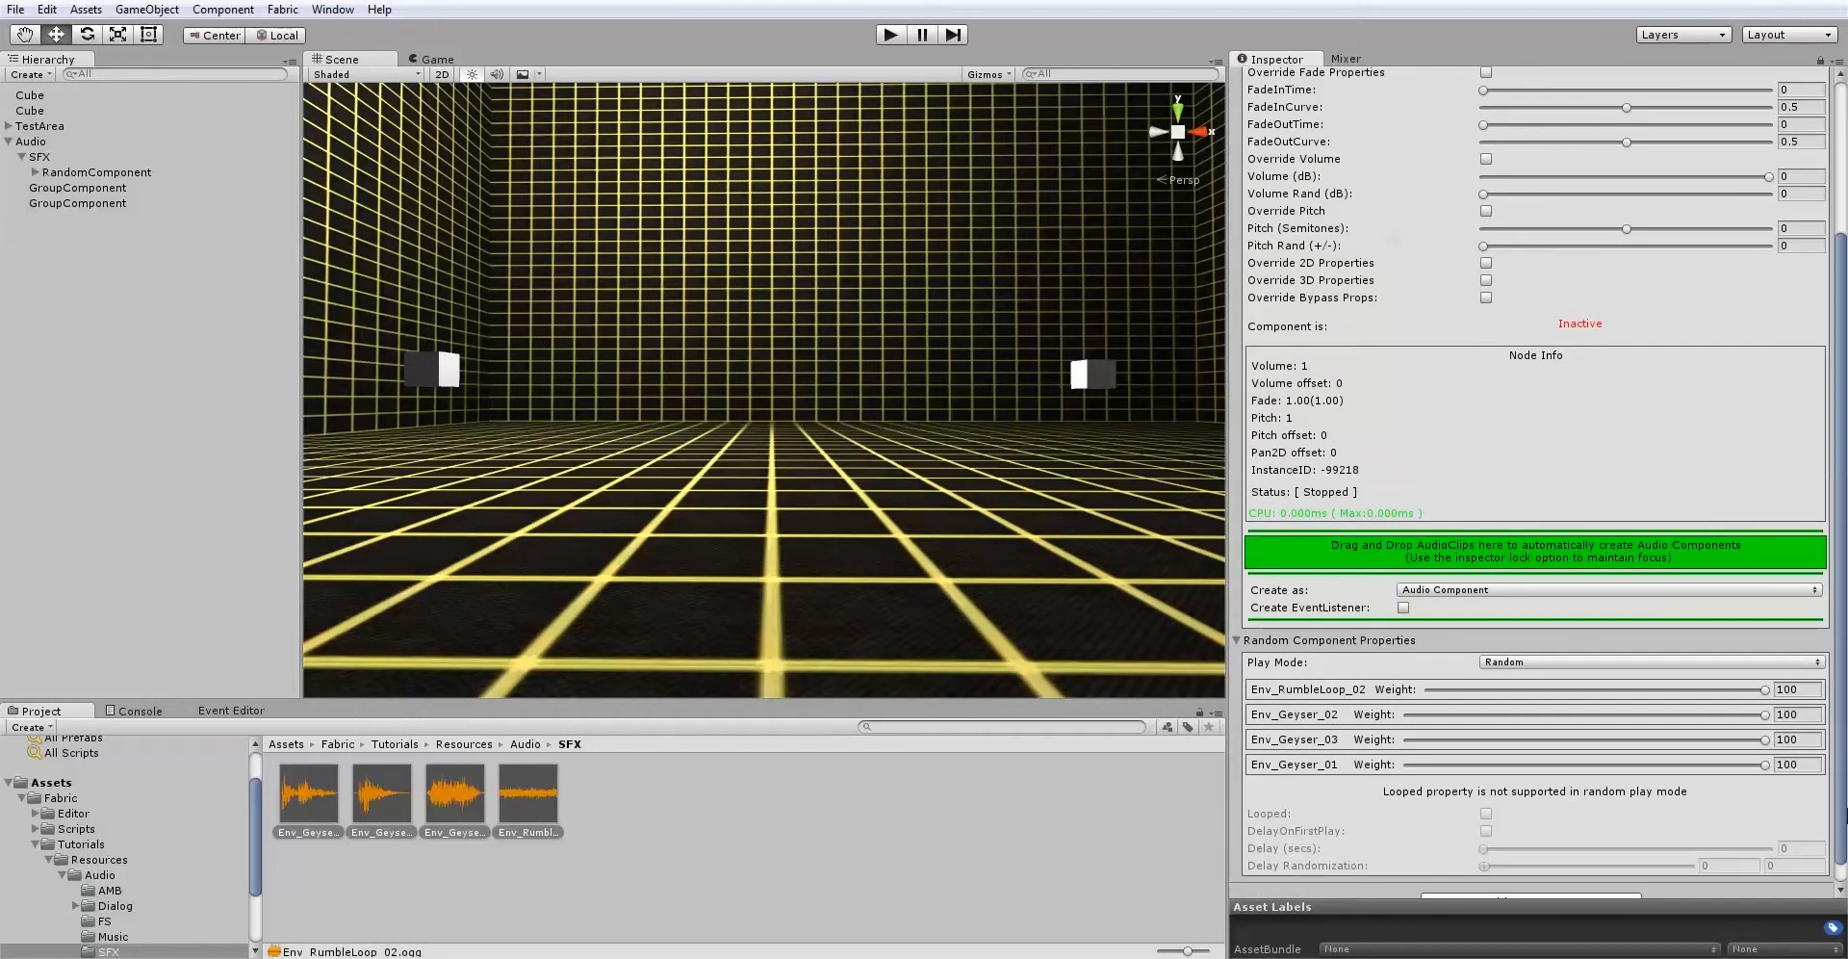
pyautogui.click(1522, 664)
pyautogui.click(1508, 706)
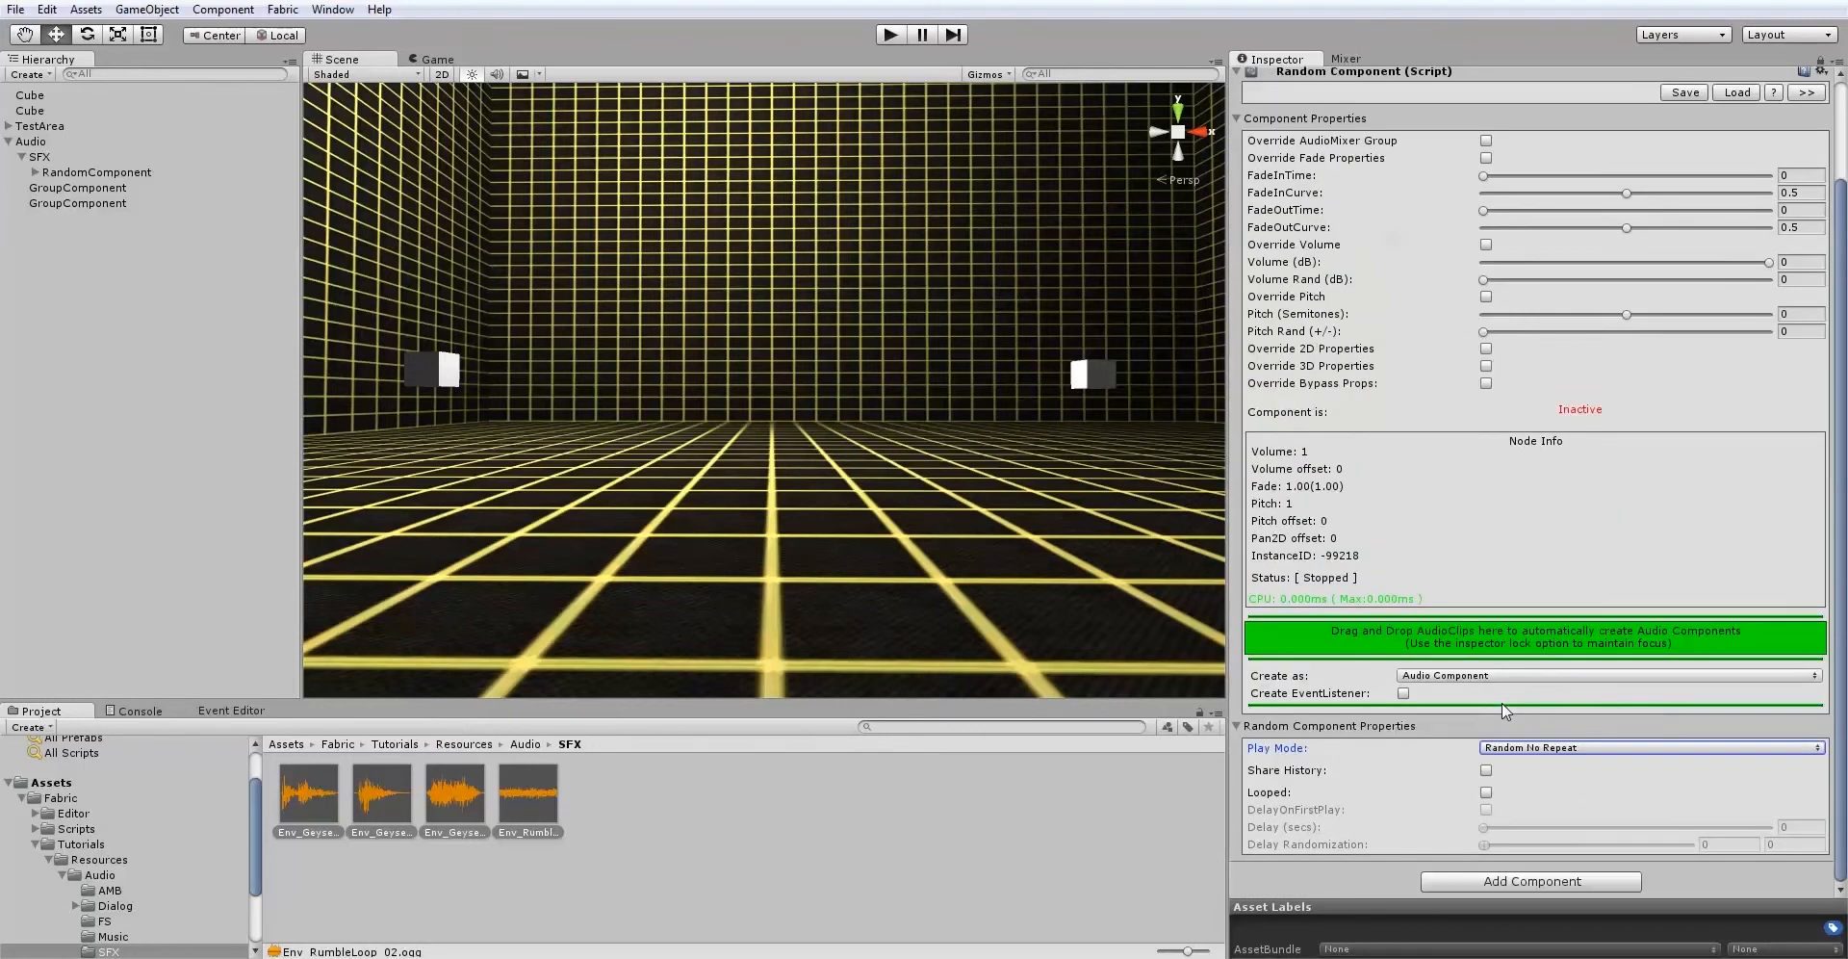
pyautogui.click(1486, 793)
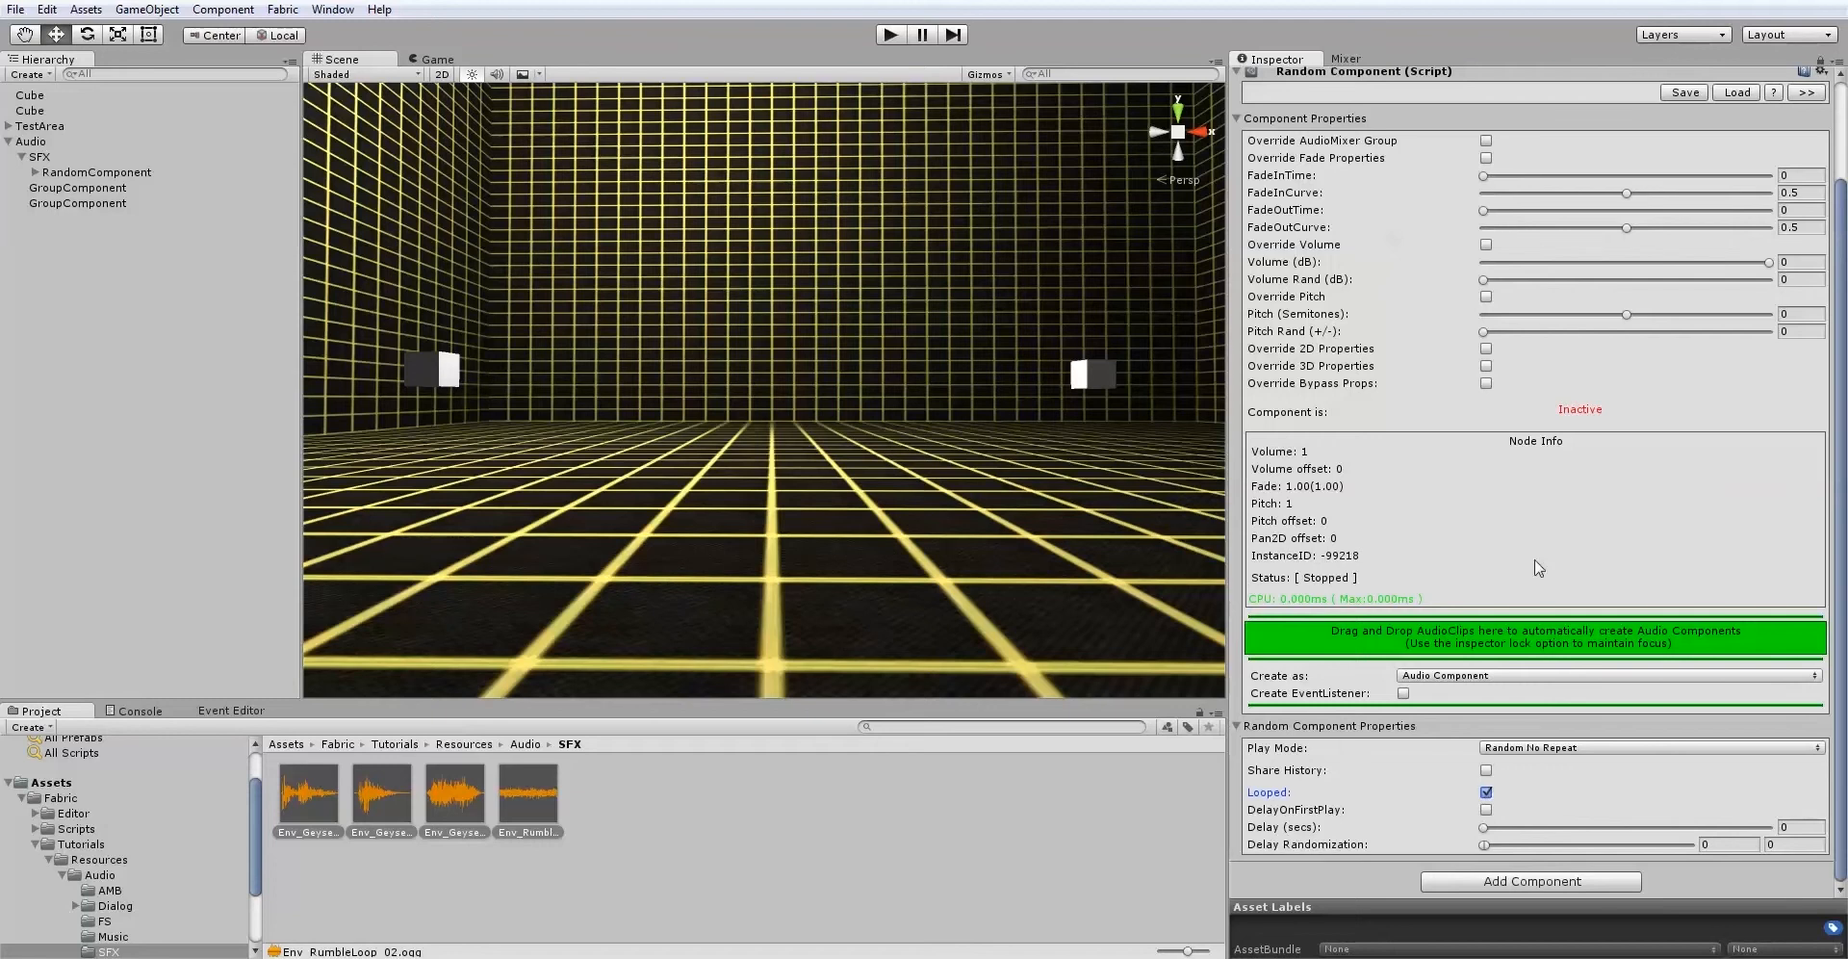
pyautogui.click(1823, 61)
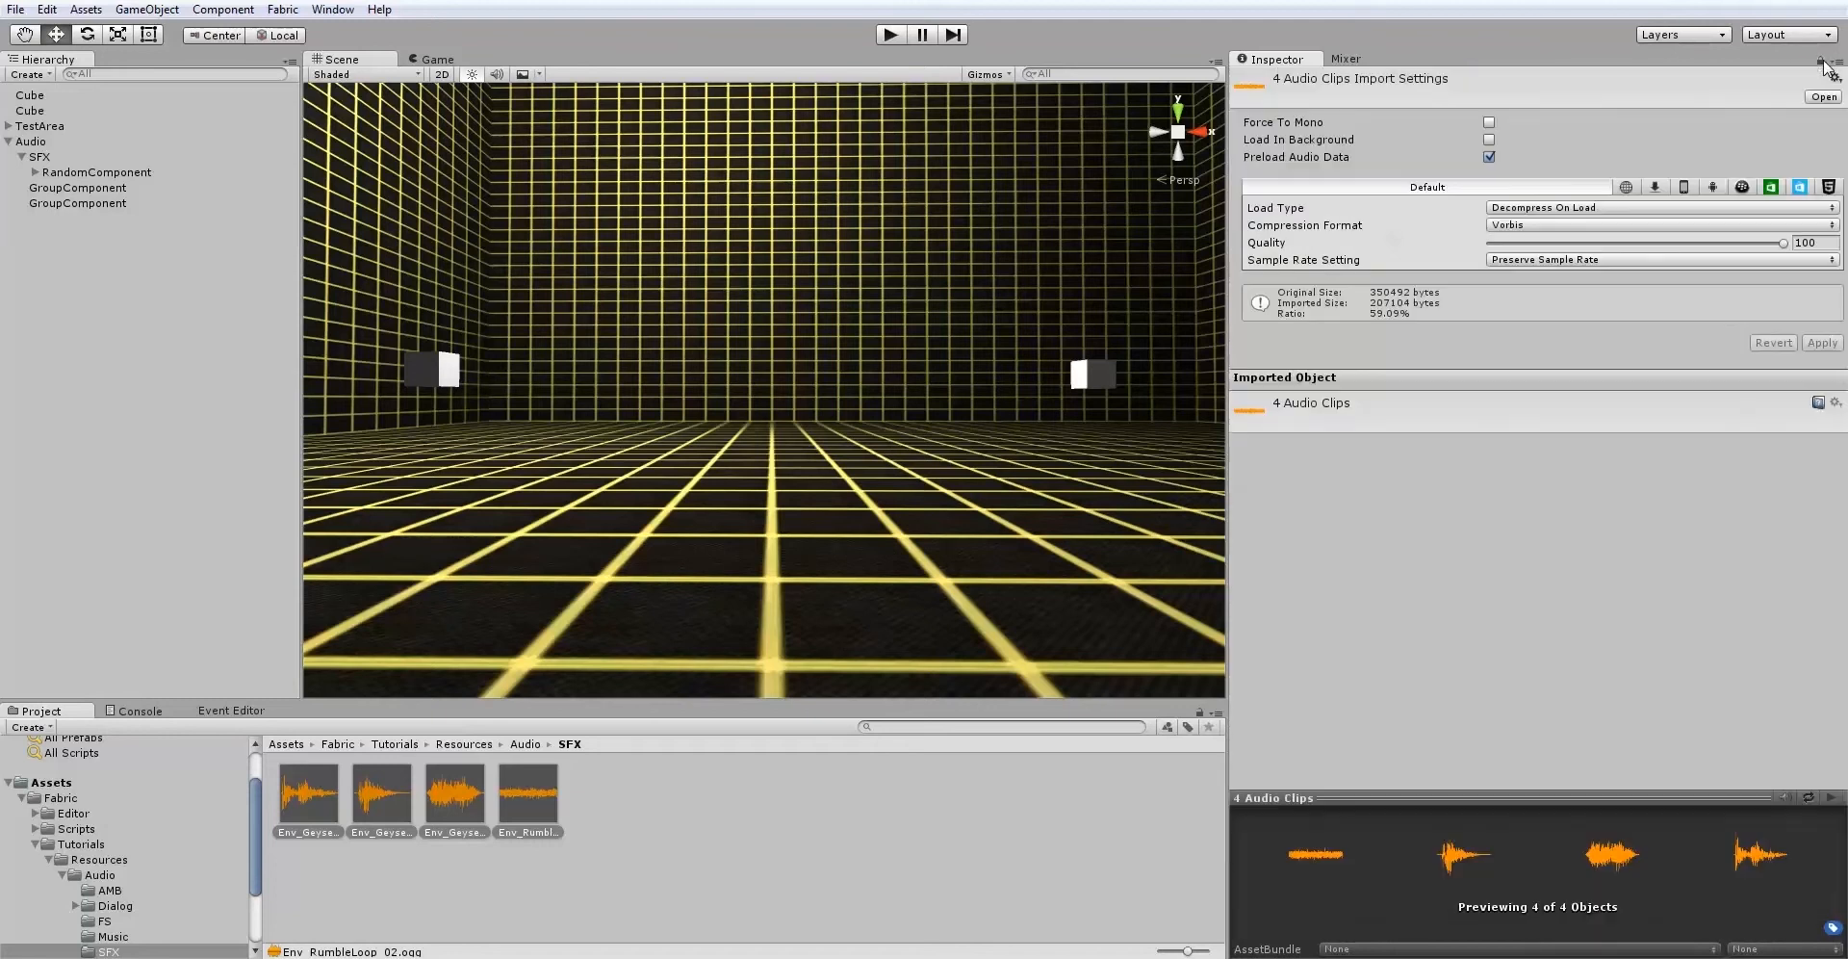
# Rename the first remaining GroupComponent under Audio to Music.
pyautogui.click(90, 188)
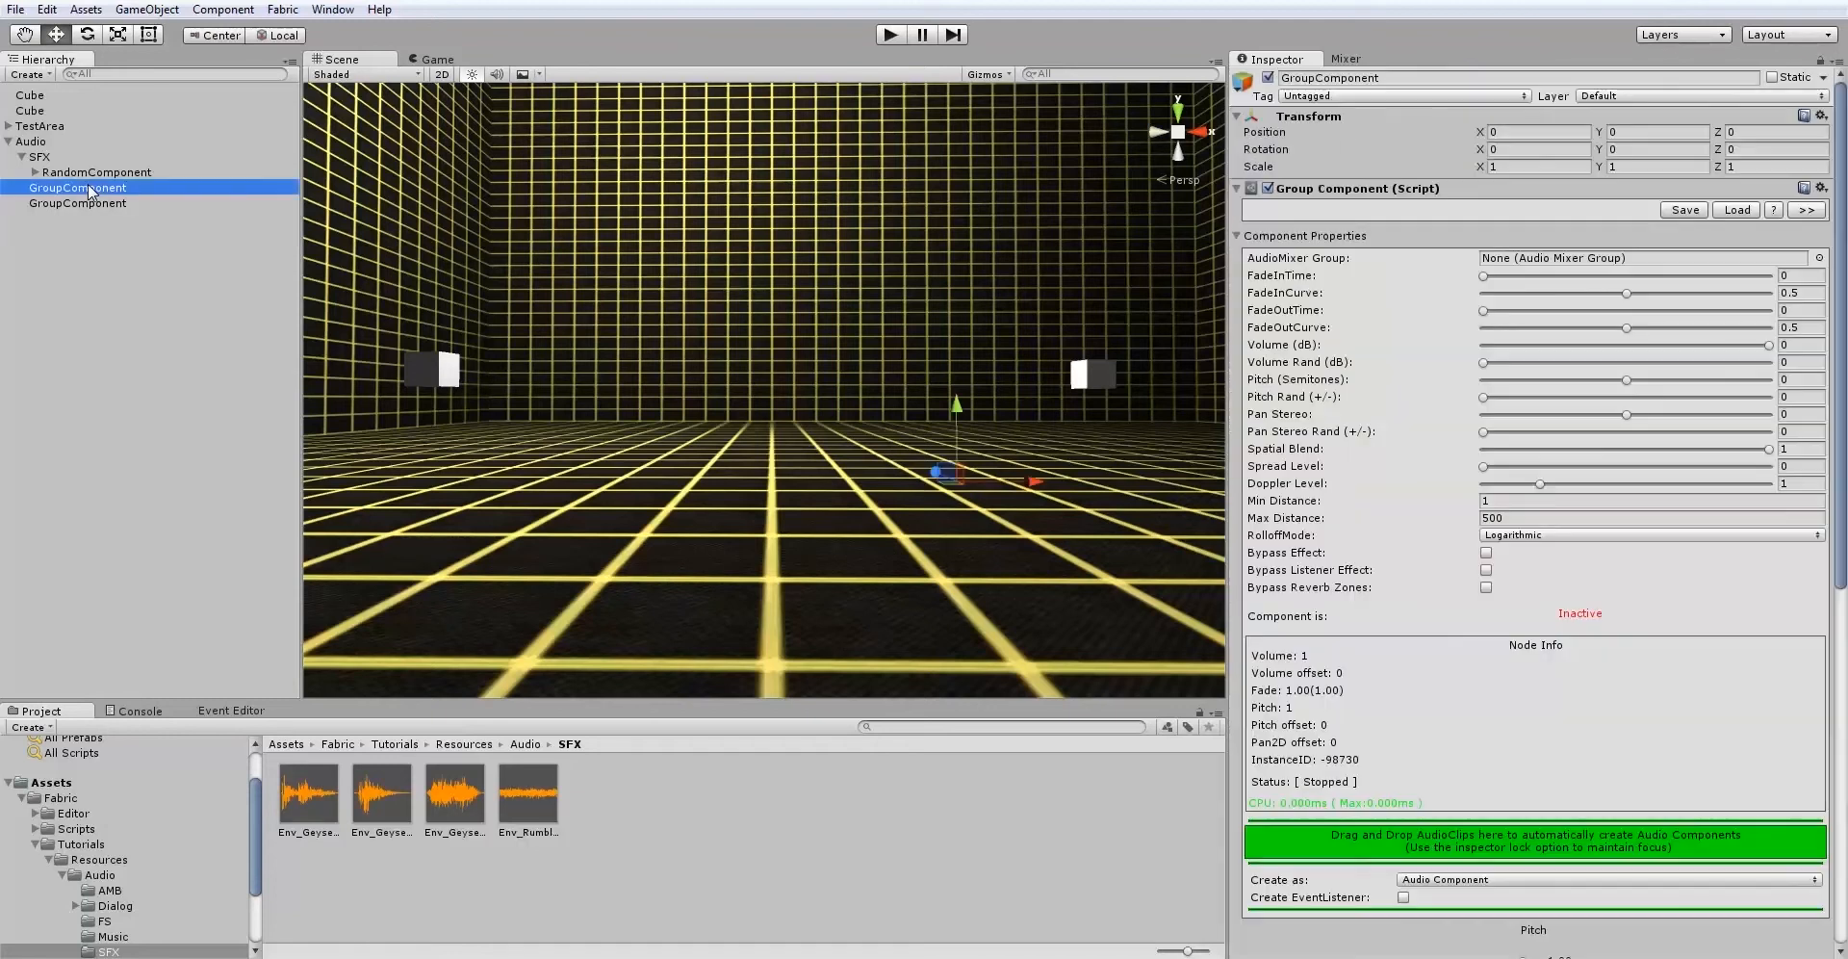
pyautogui.rightClick(89, 189)
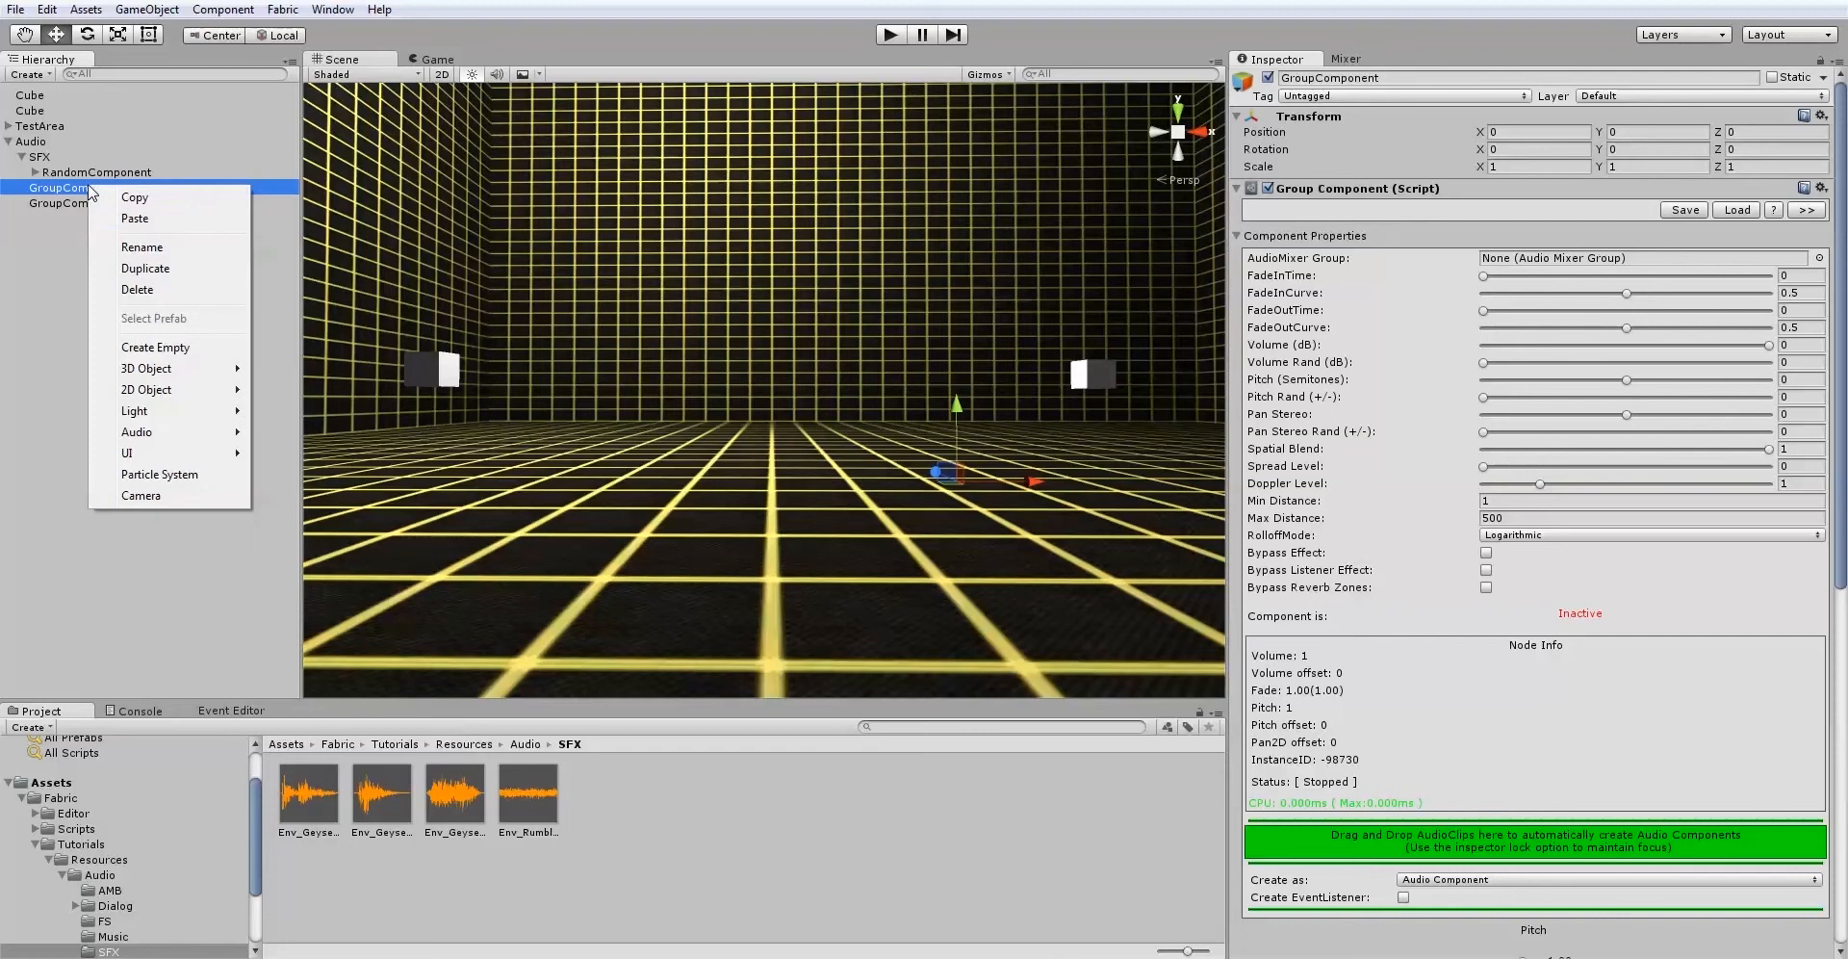
pyautogui.click(135, 248)
pyautogui.write('Music')
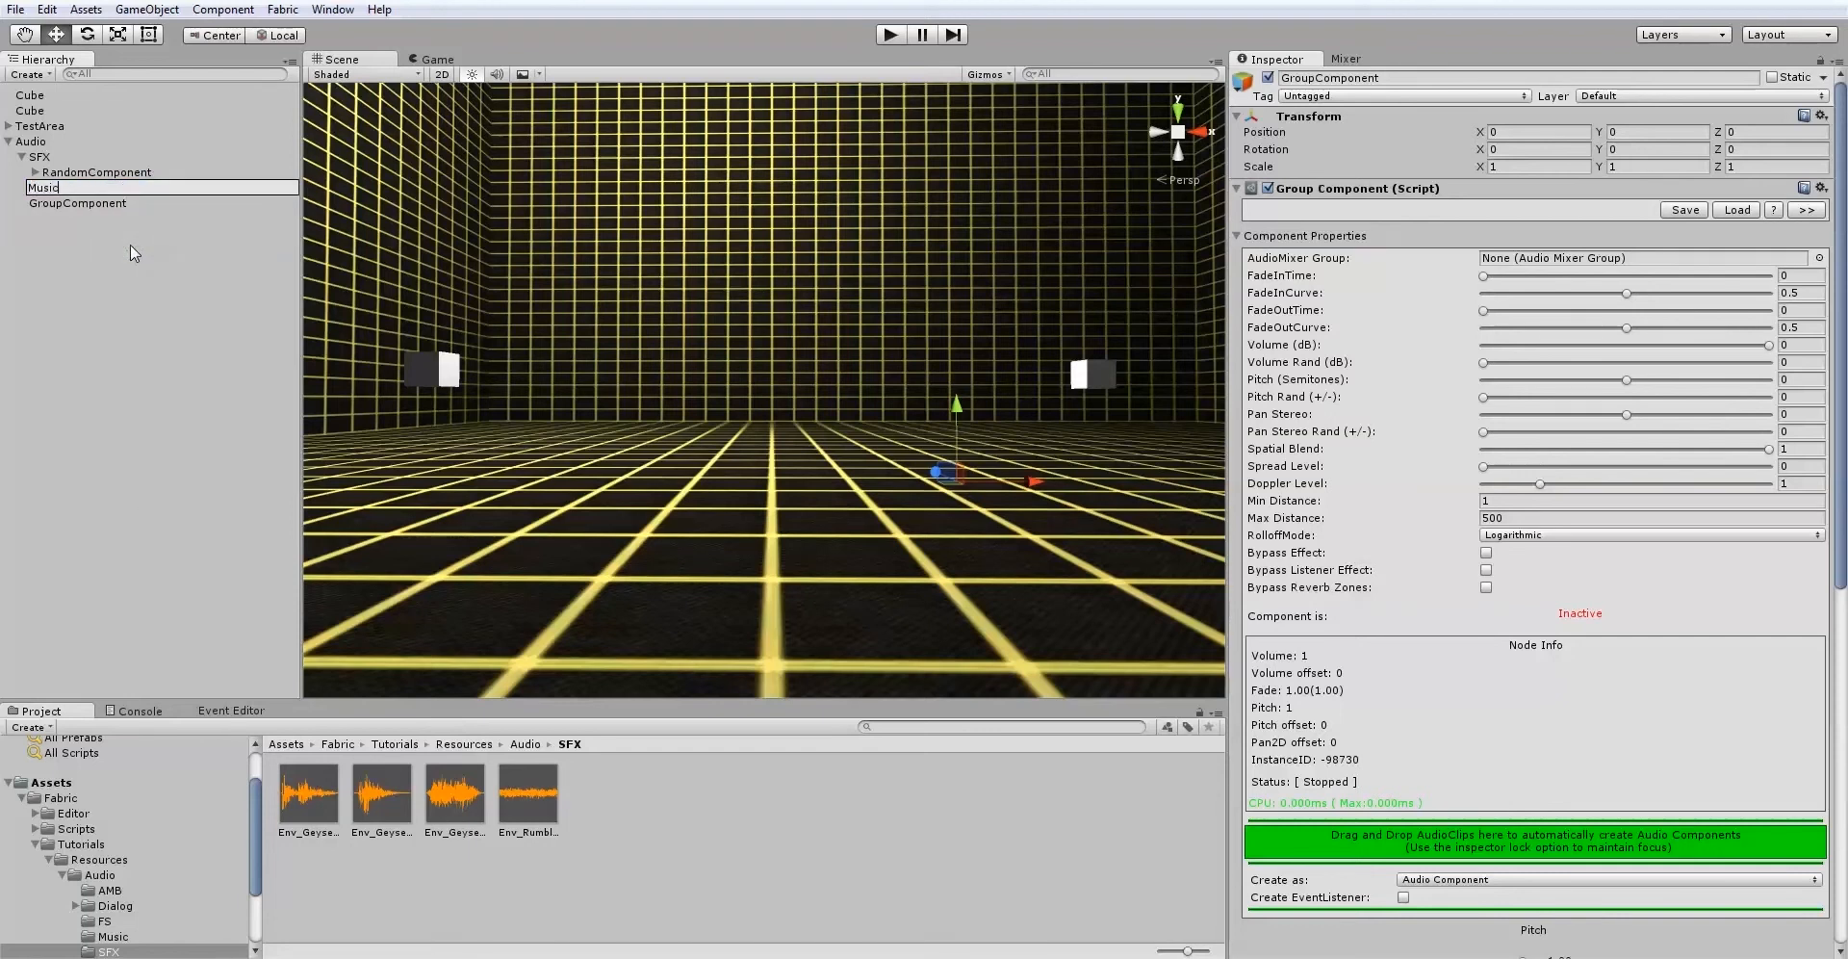
pyautogui.press('Return')
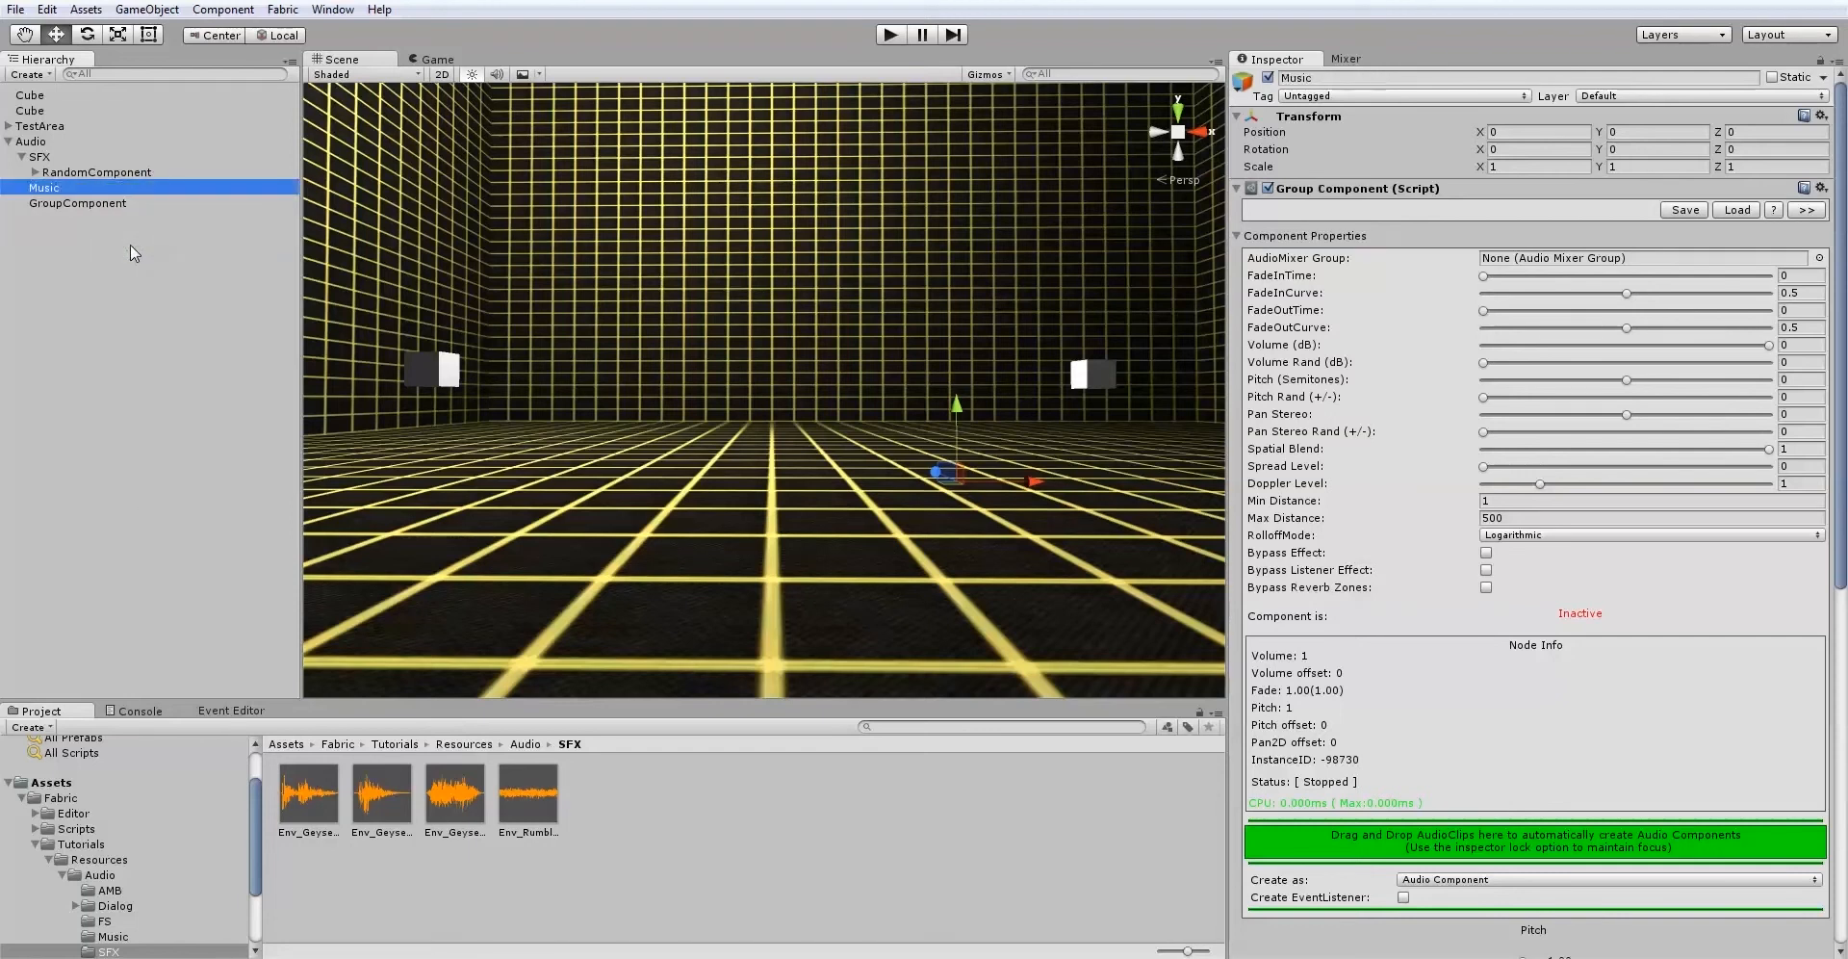
# Add a Fabric SequenceComponent as a child of the Music group and select it to show its properties.
pyautogui.click(283, 10)
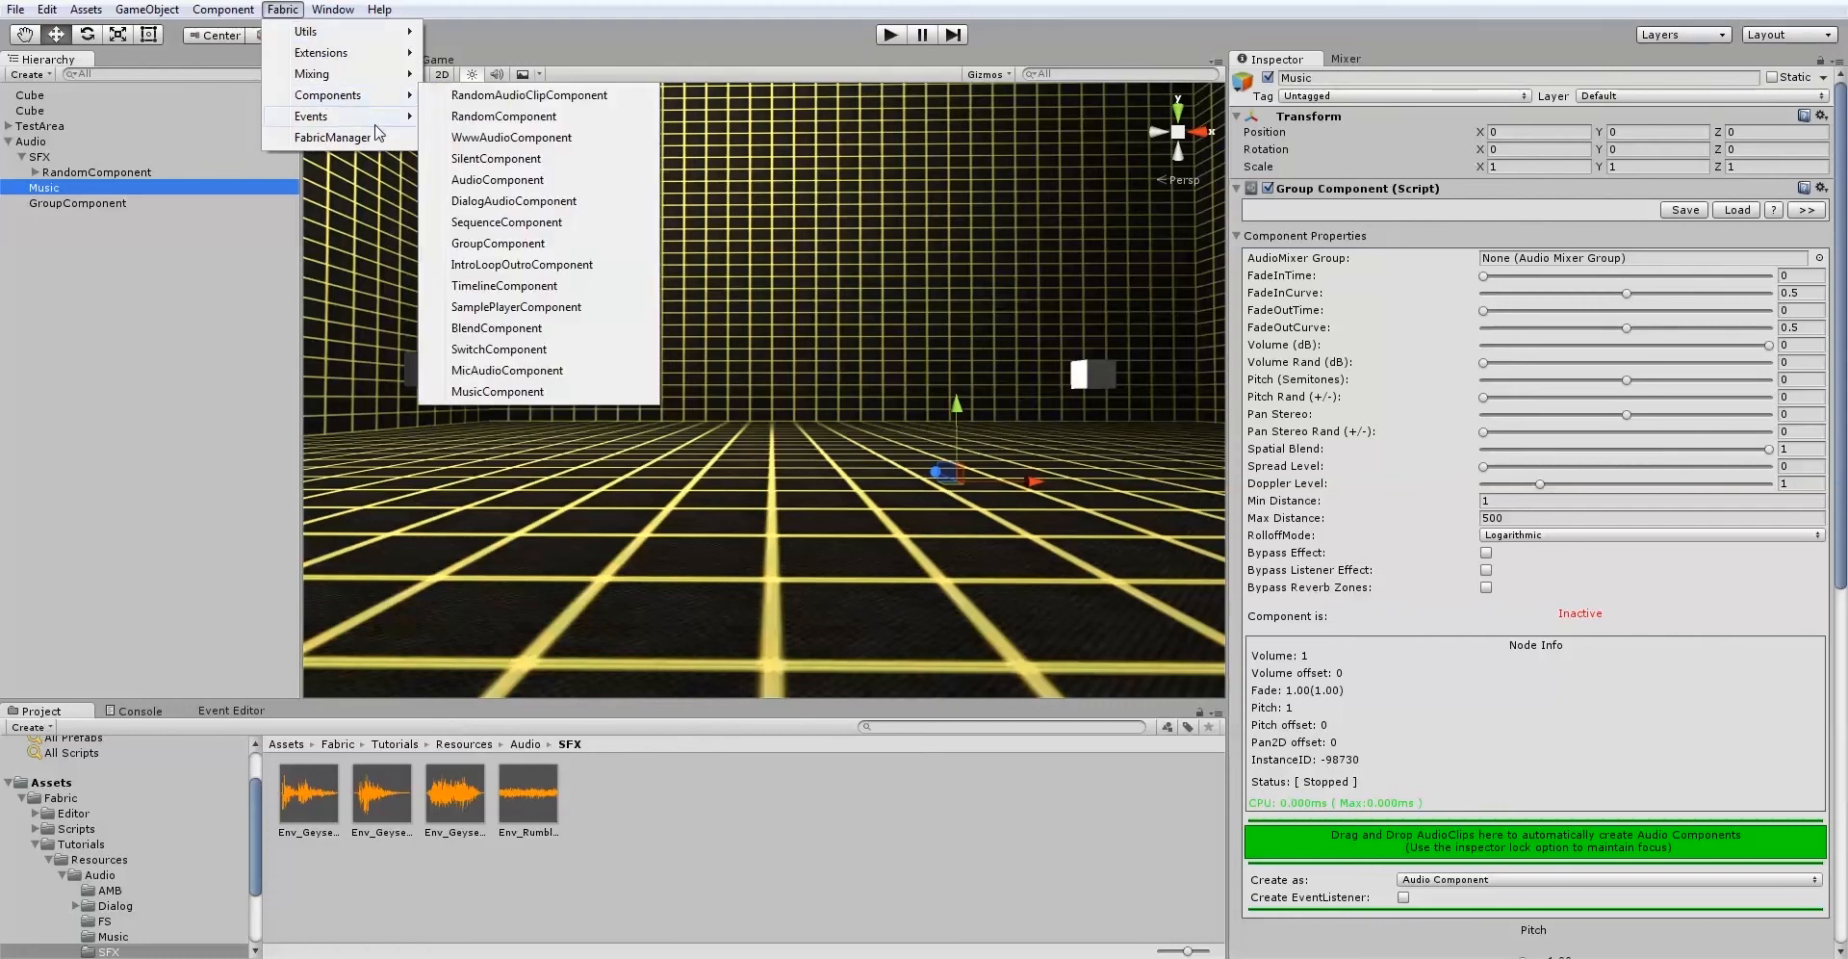
pyautogui.click(481, 227)
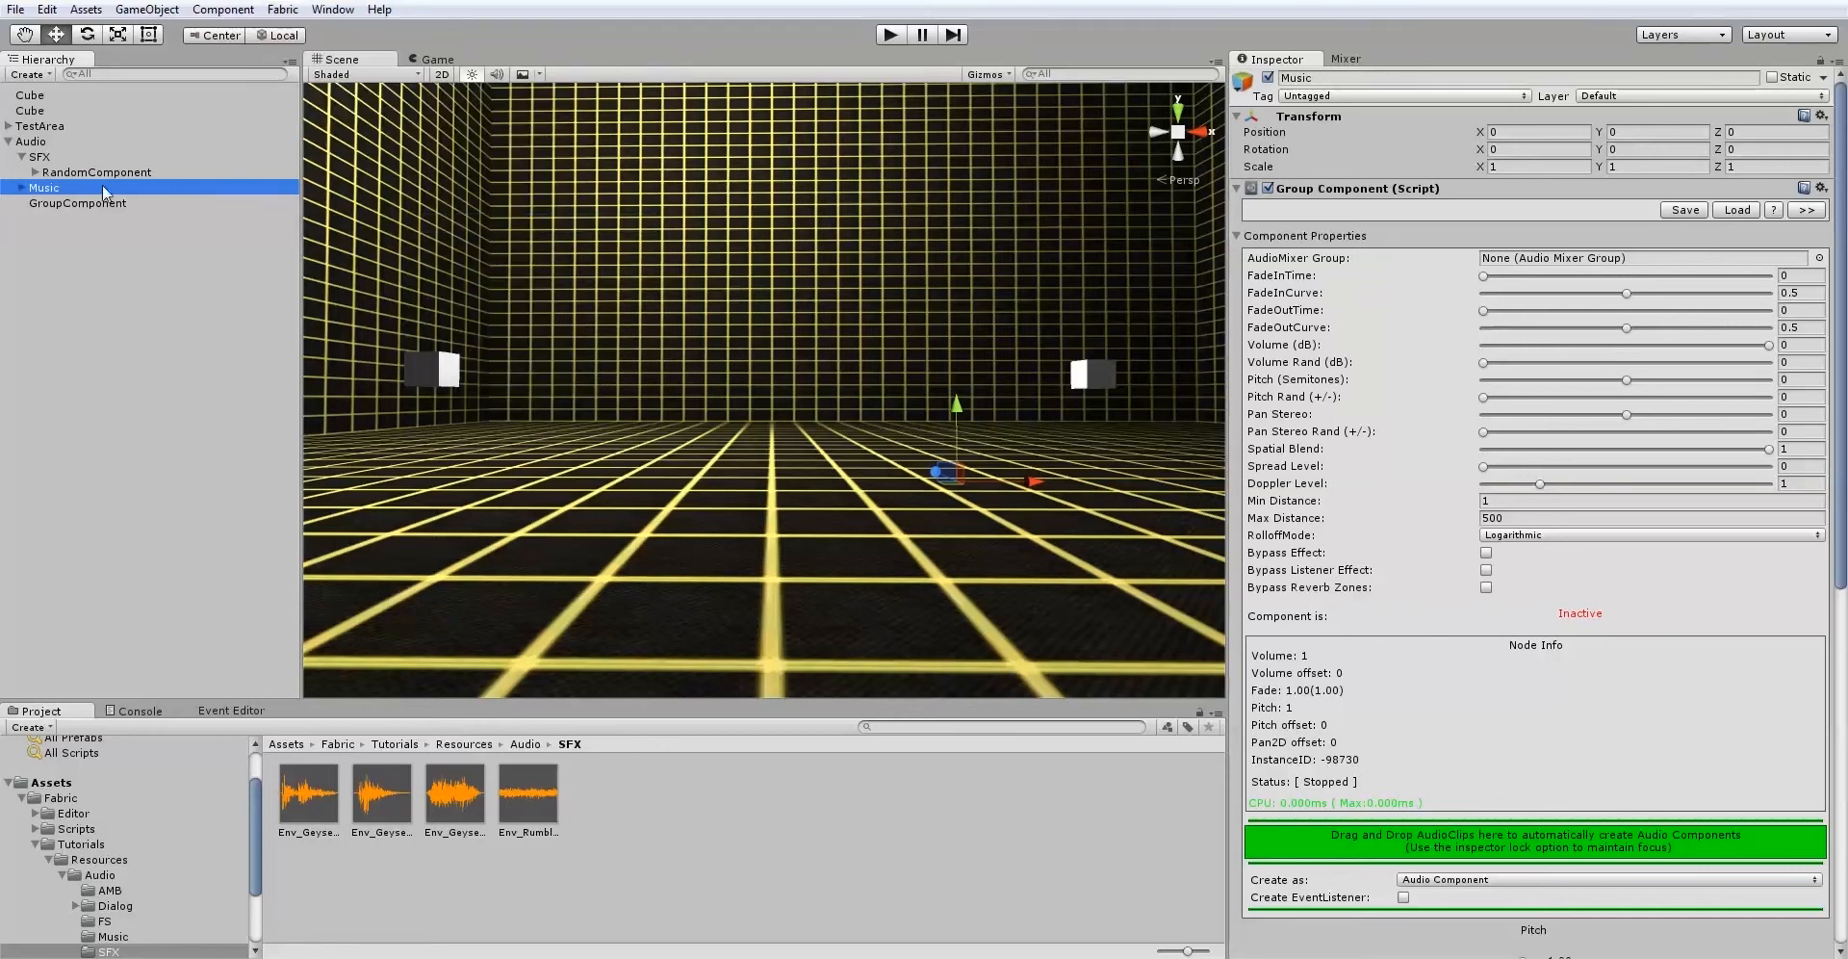
pyautogui.click(21, 188)
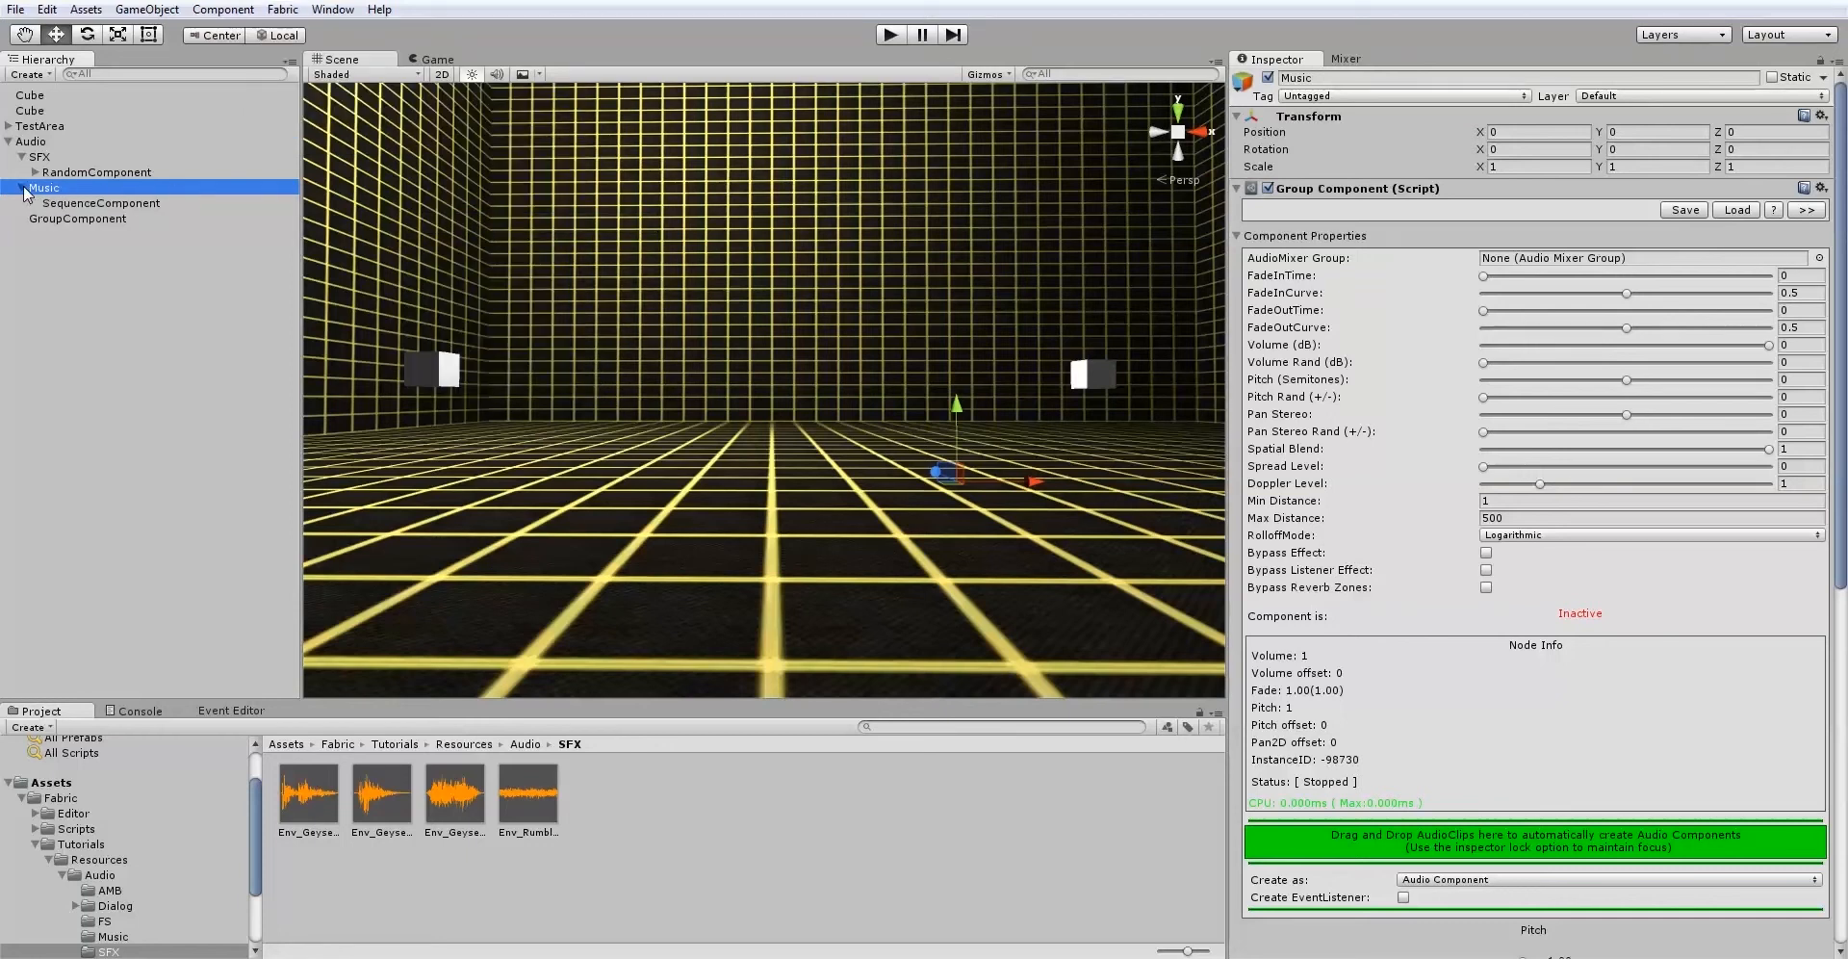
pyautogui.click(75, 205)
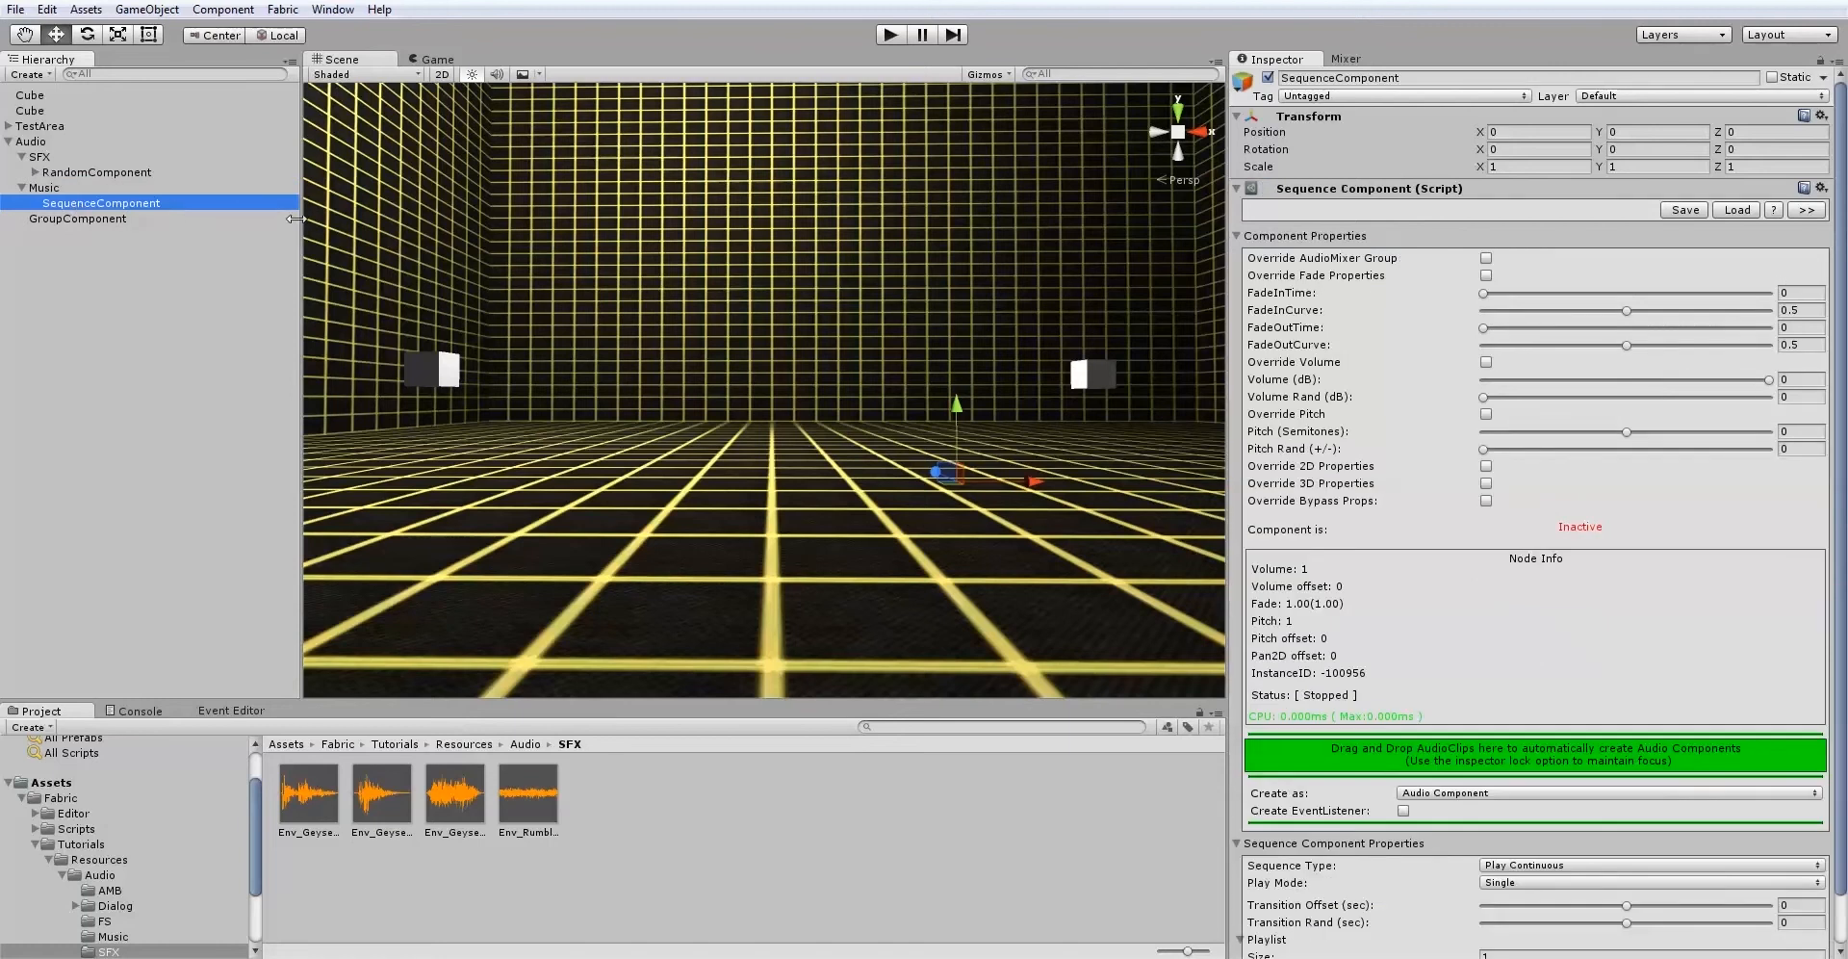
pyautogui.scroll(-2, 1832, 229)
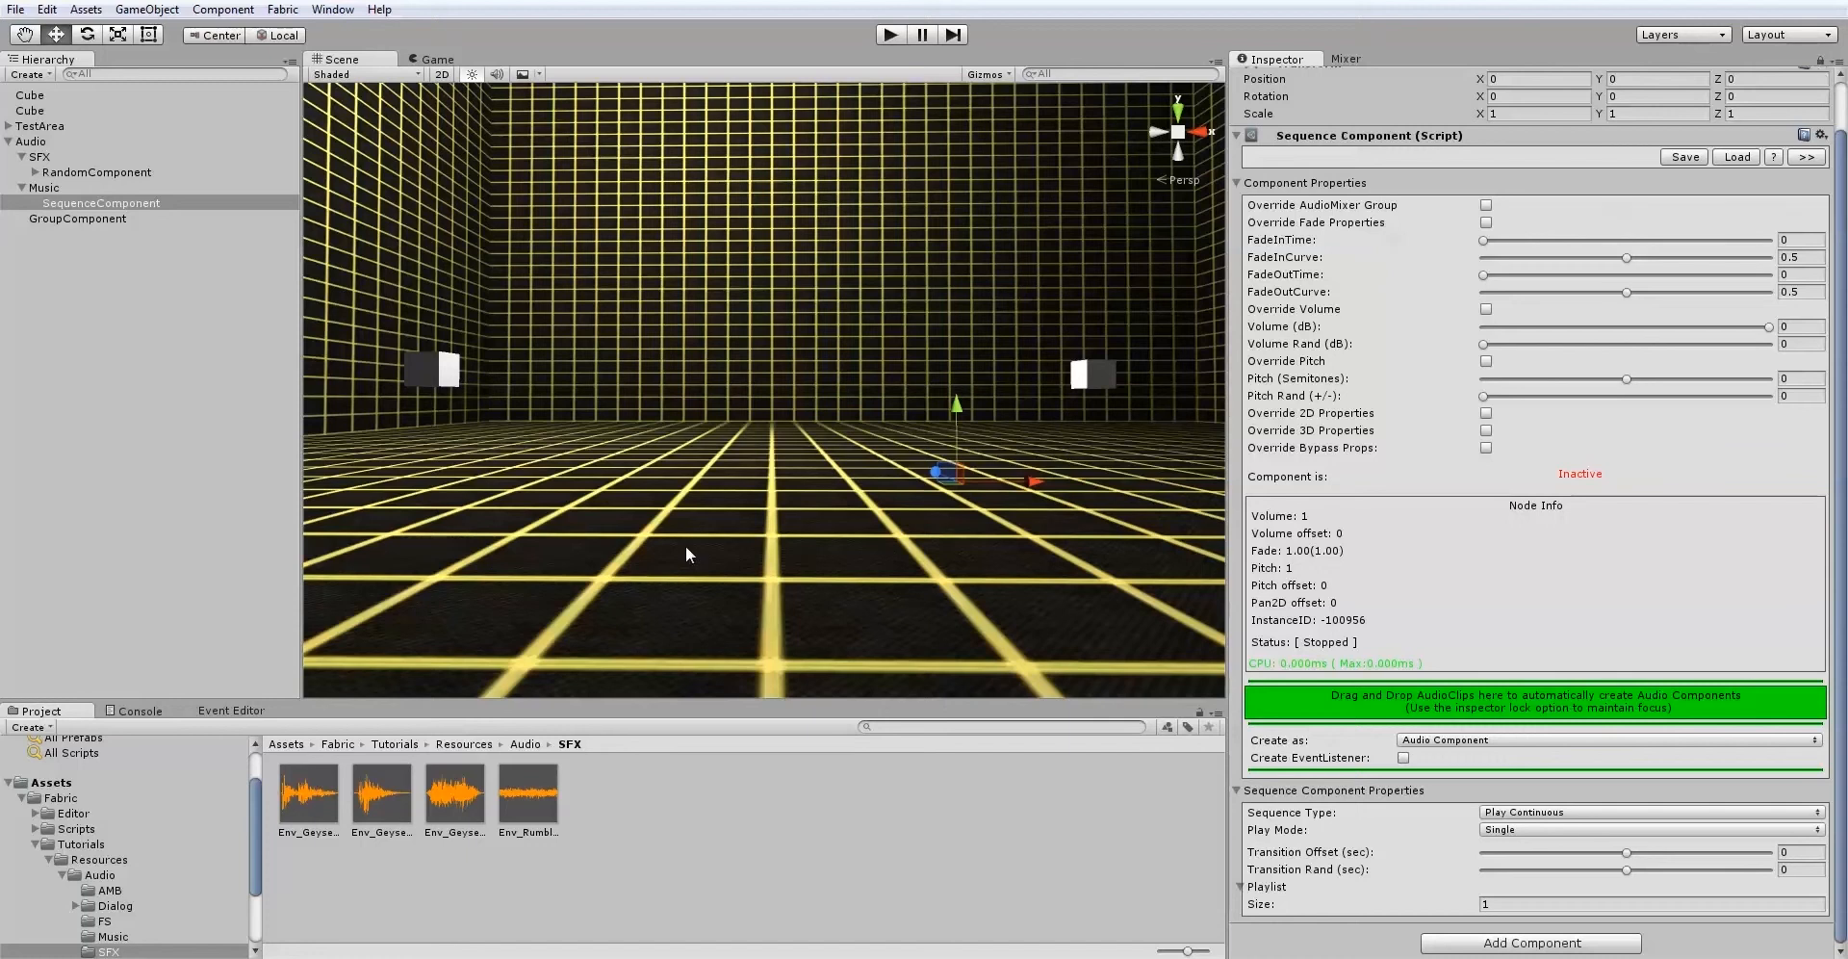
# Add all eight clips from the Music audio folder, MAIN_A_1 through MAIN_C_2, to the SequenceComponent as Audio Components.
pyautogui.click(530, 746)
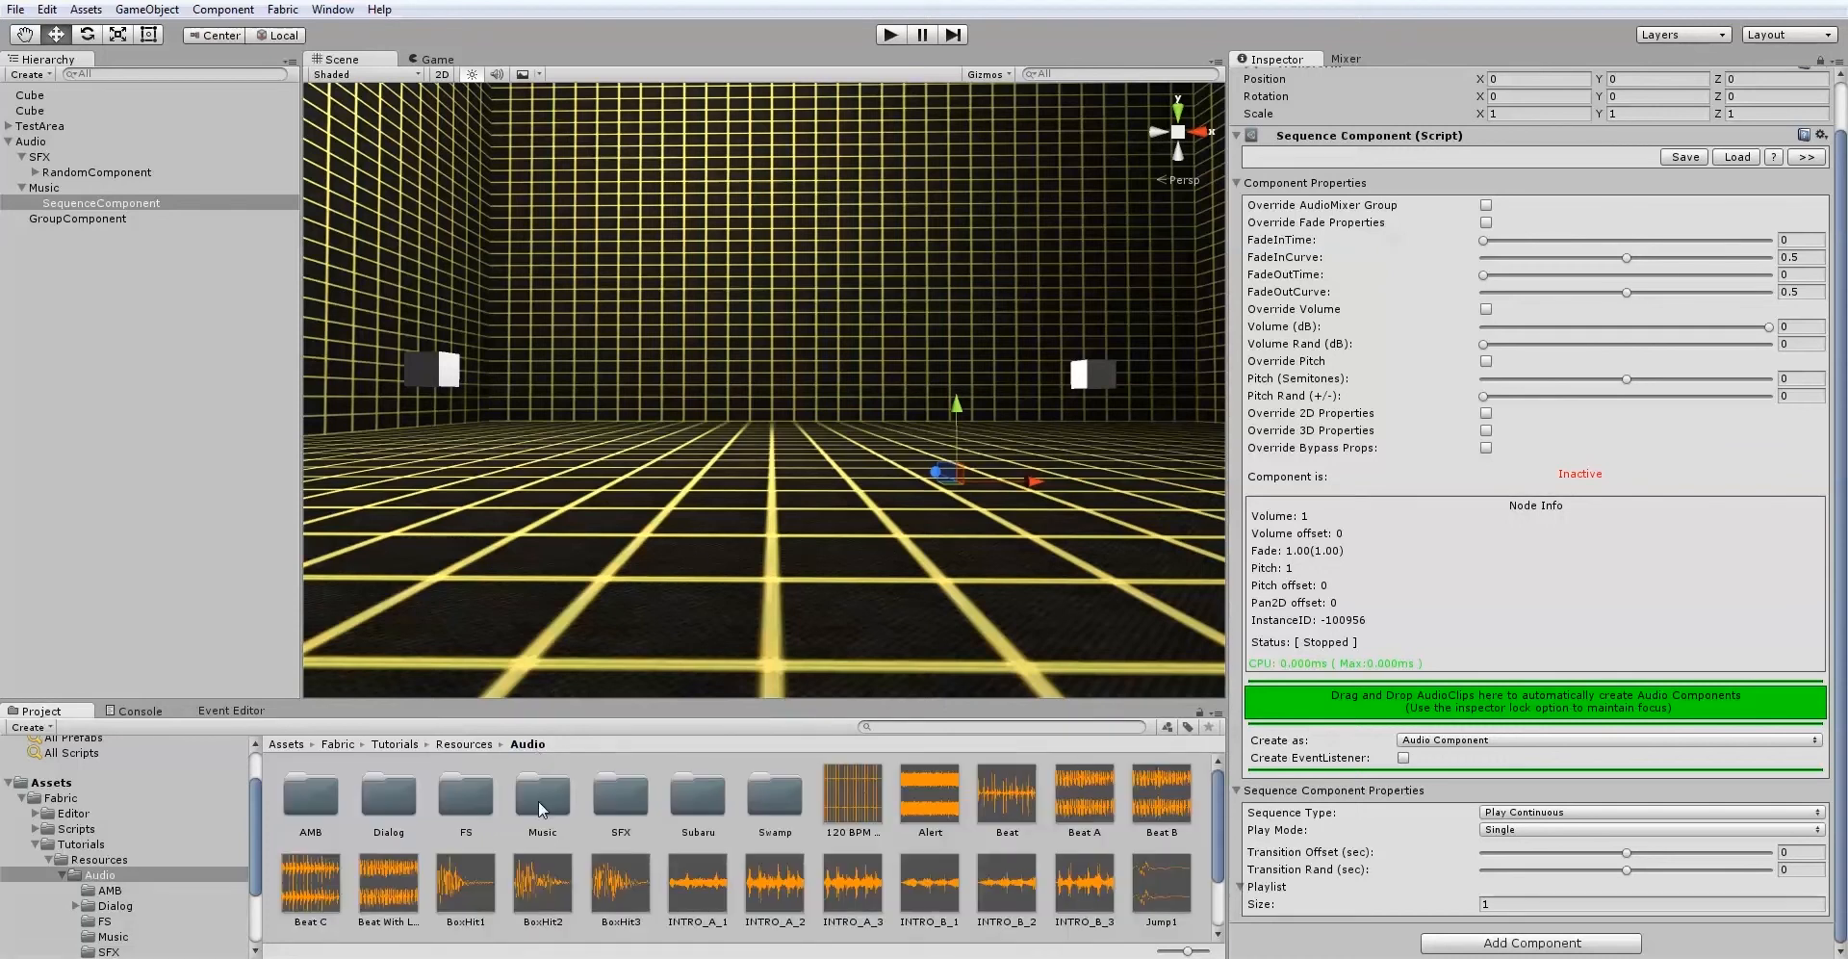
pyautogui.doubleClick(547, 818)
pyautogui.click(305, 802)
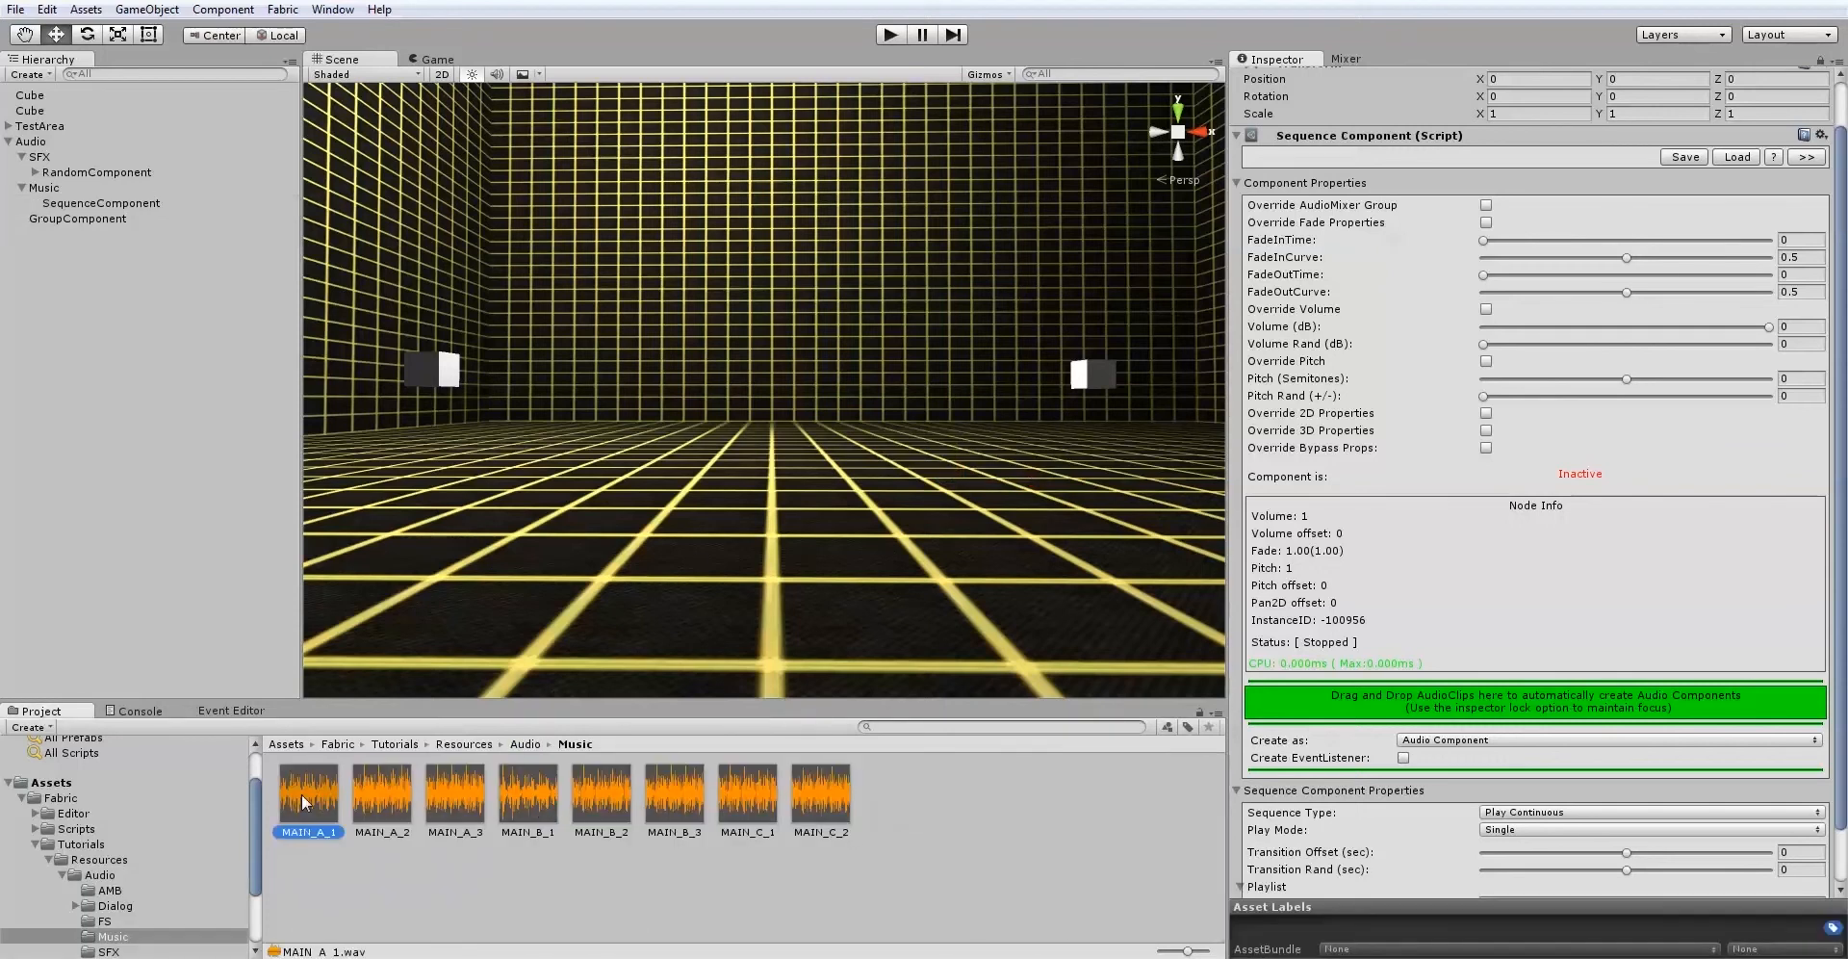
pyautogui.keyDown('shift'); pyautogui.click(825, 797); pyautogui.keyUp('shift')
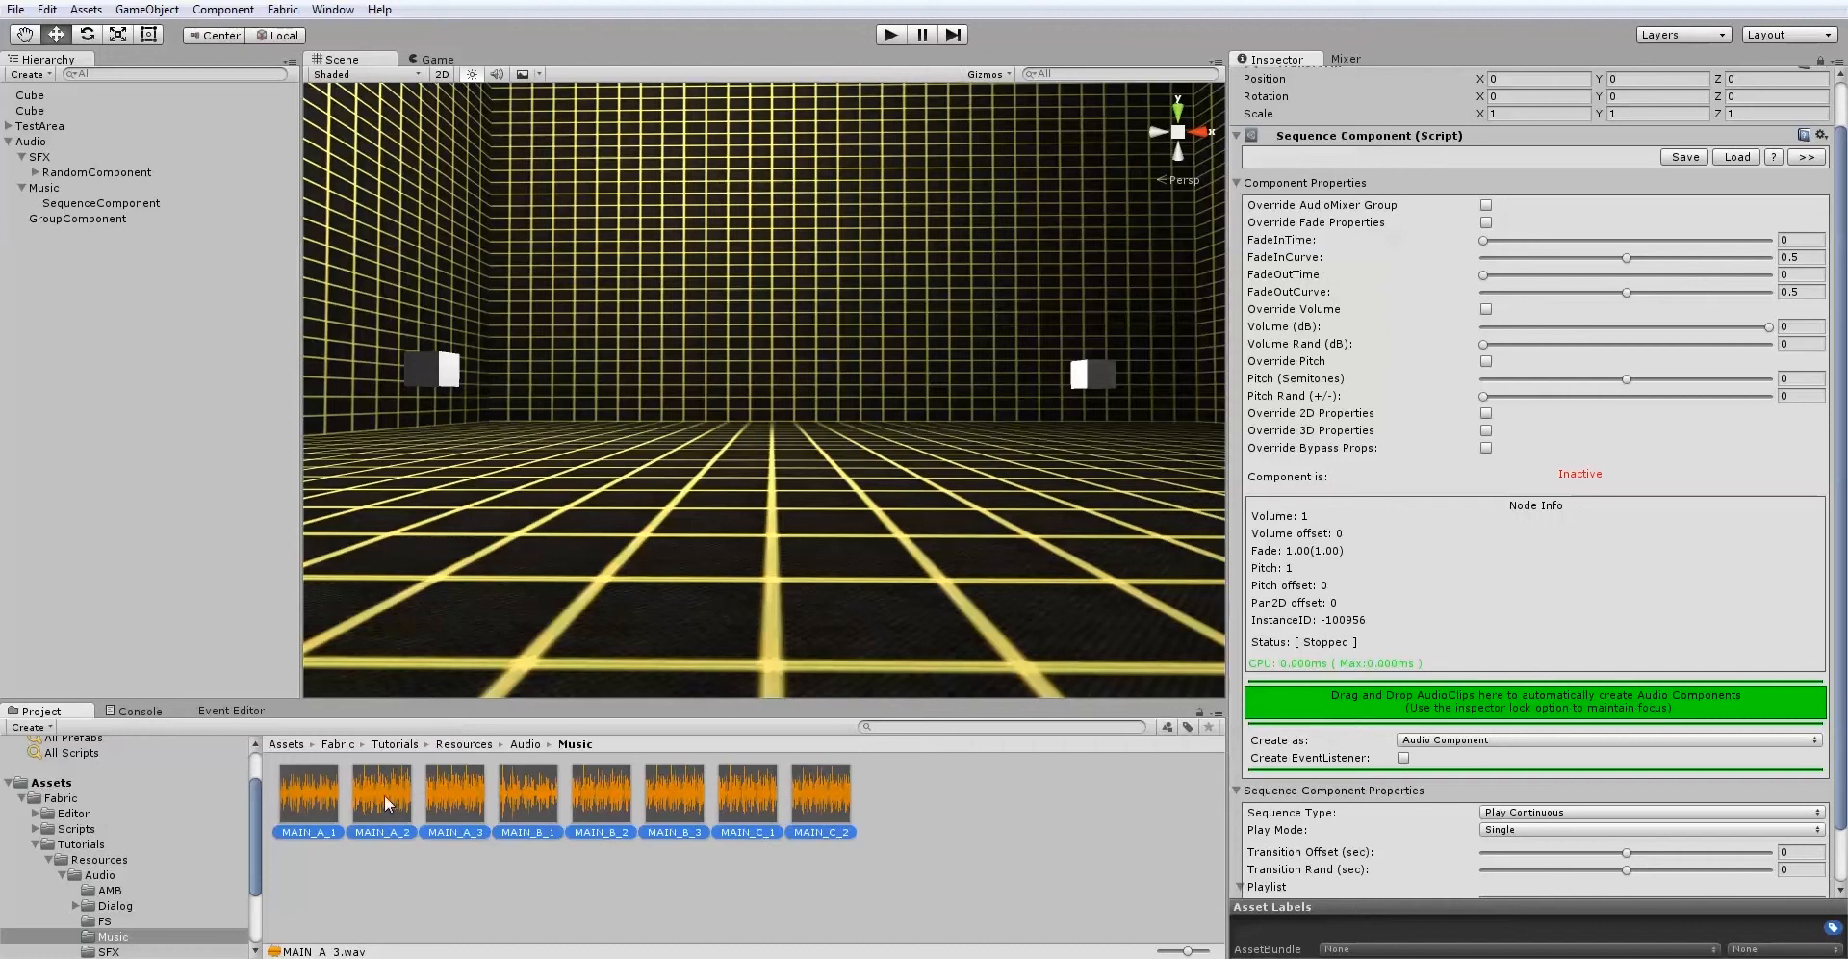
pyautogui.moveTo(311, 805); pyautogui.dragTo(1343, 706)
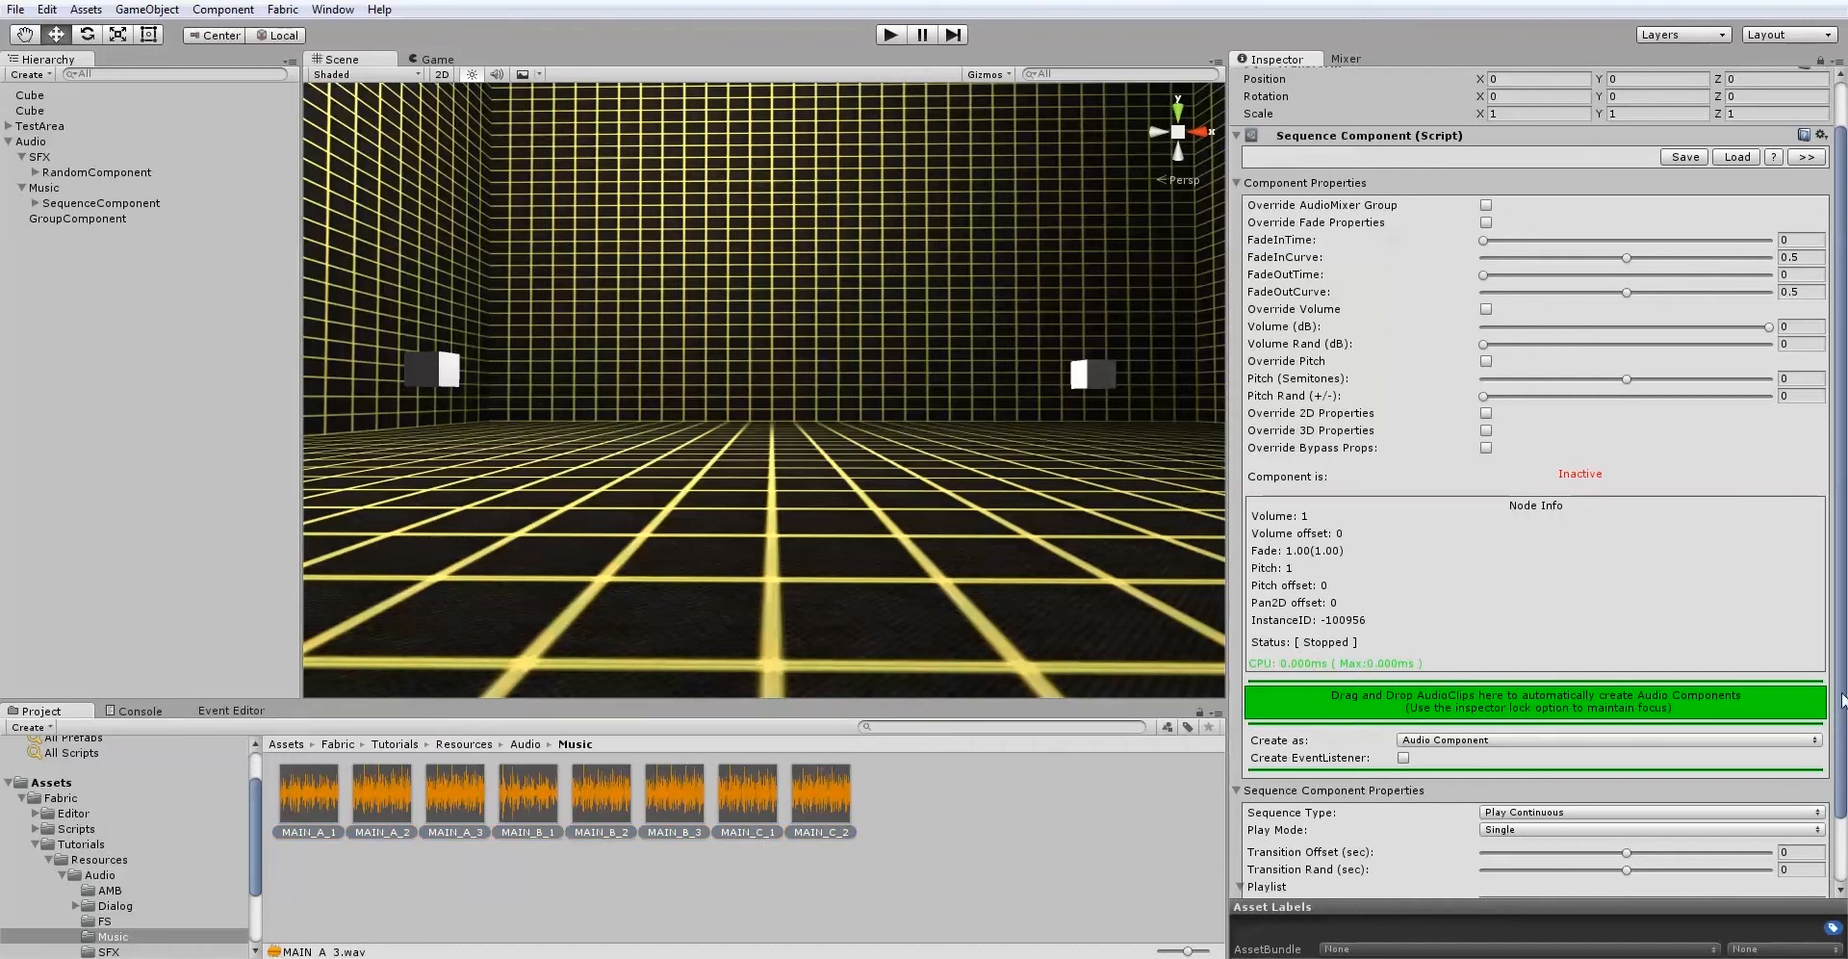
# Set the SequenceComponent's playlist size to 8 and its play mode to Loop.
pyautogui.moveTo(1839, 712); pyautogui.dragTo(1845, 775)
pyautogui.click(1512, 827)
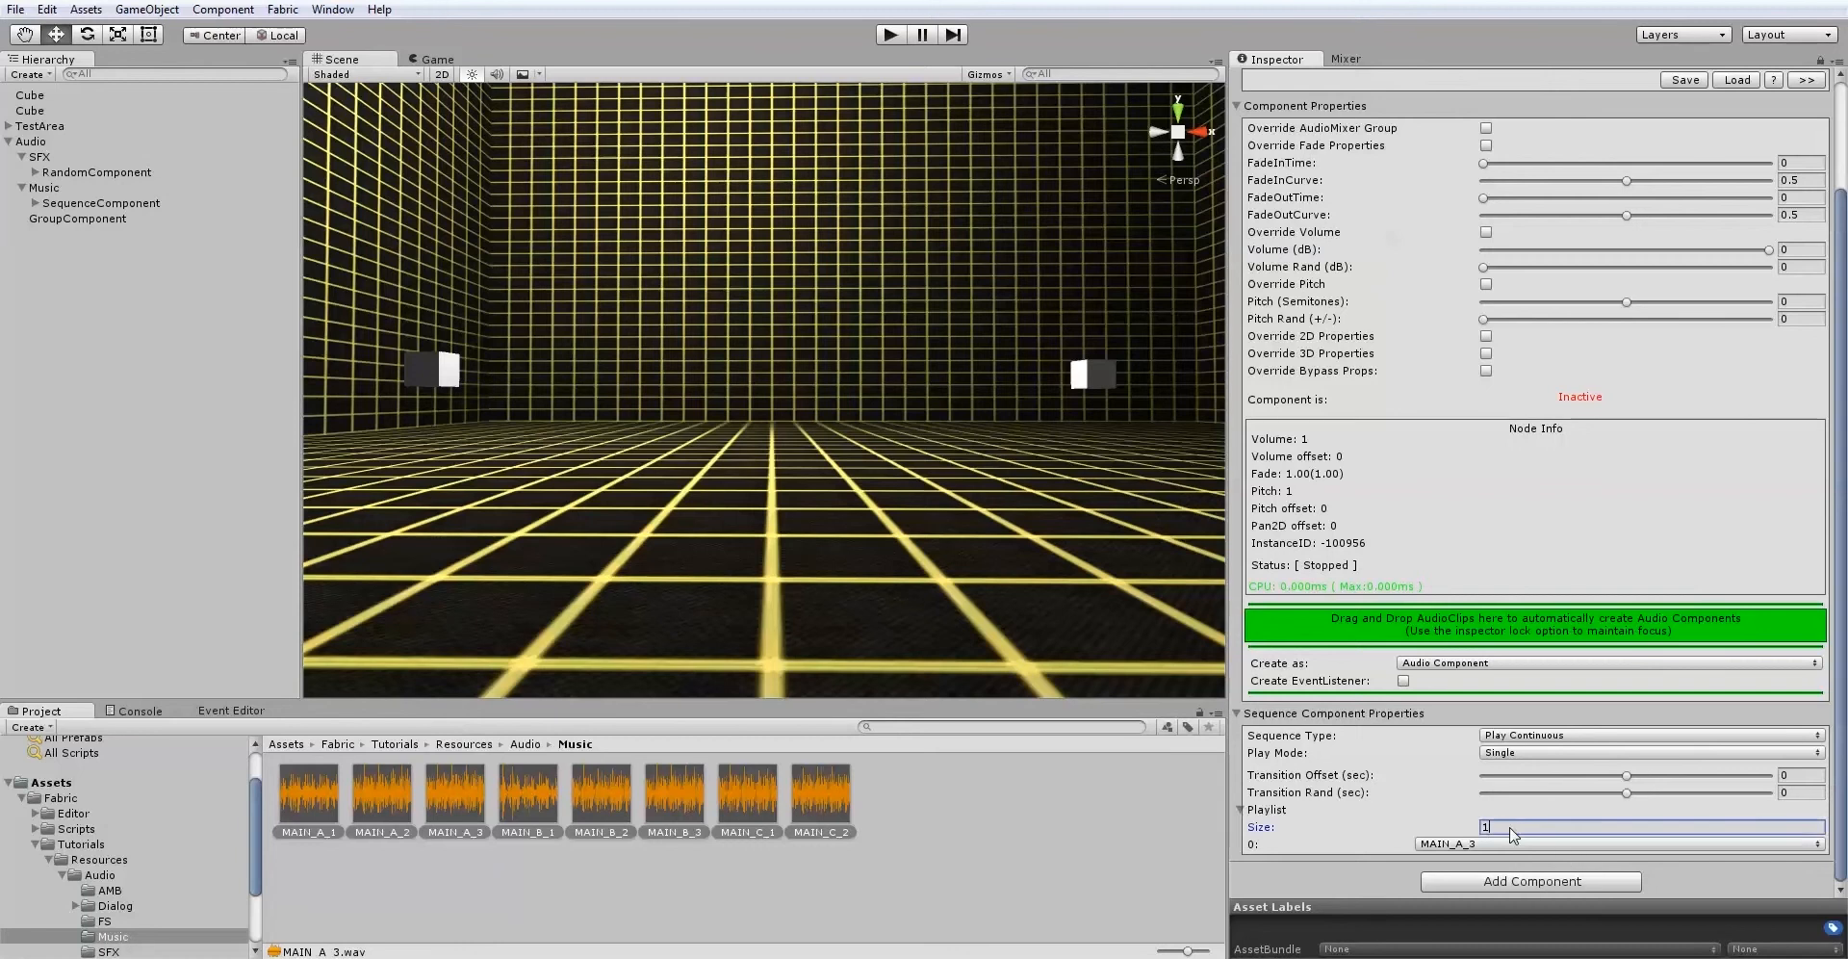
pyautogui.write('8')
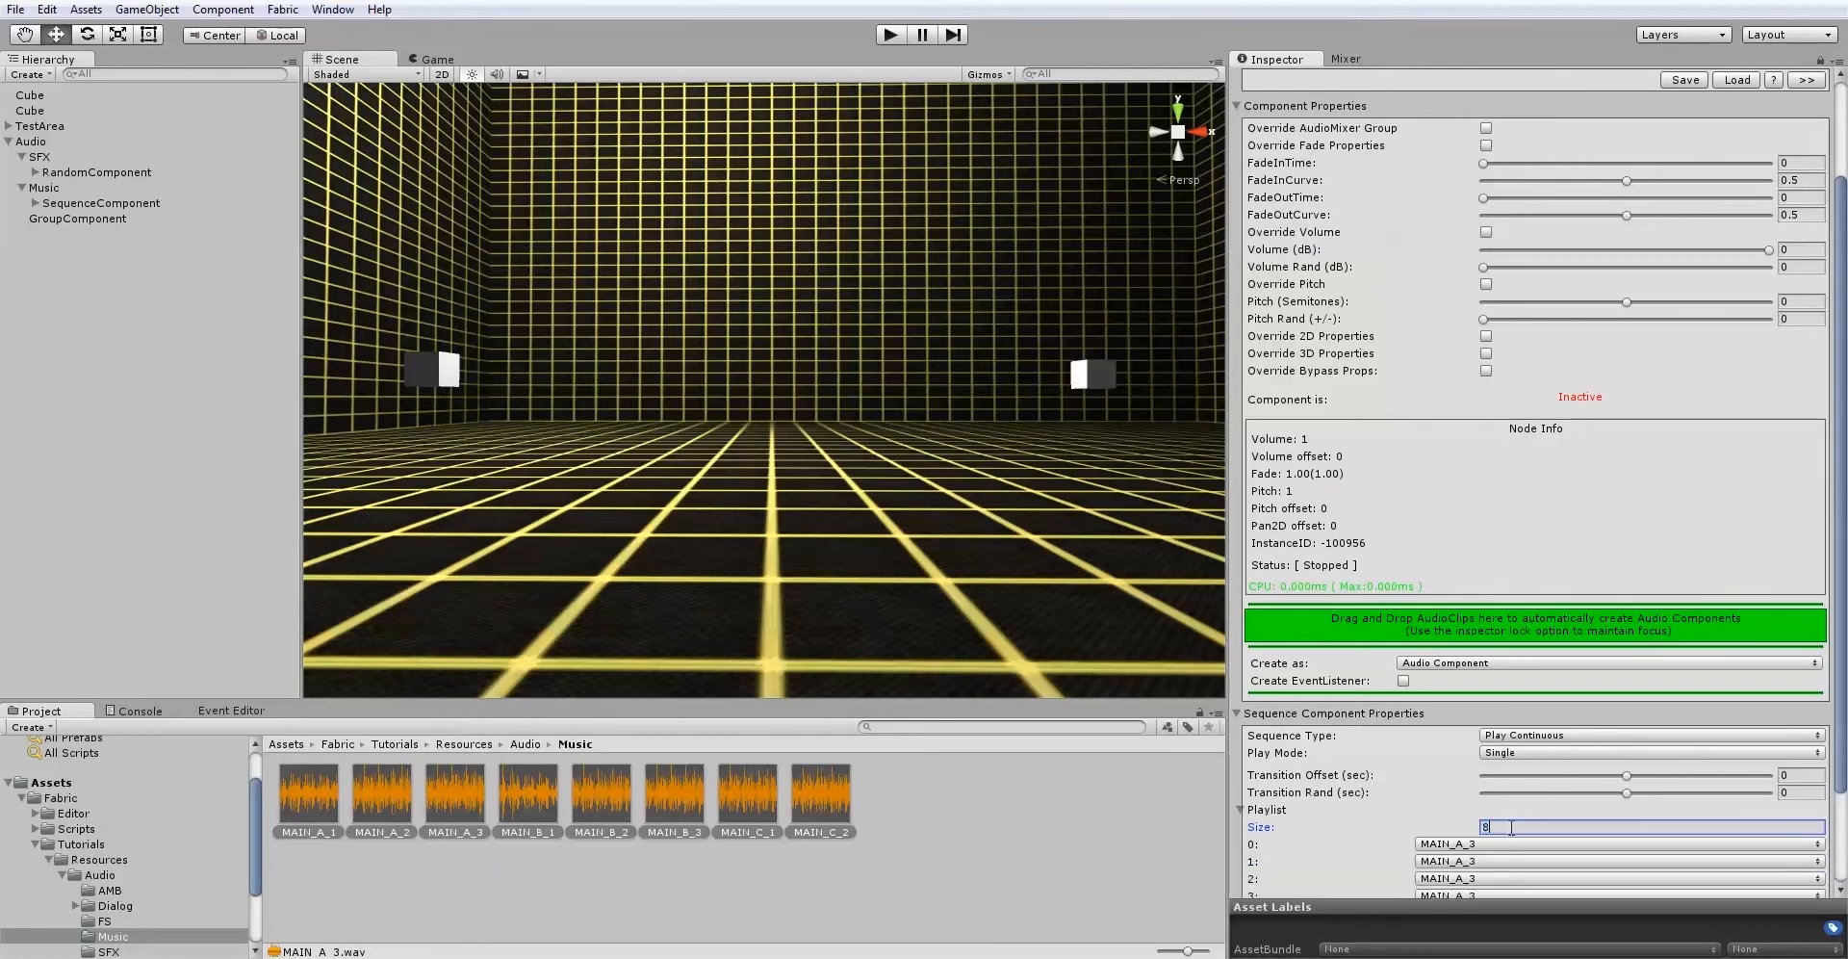
pyautogui.scroll(-3, 1509, 640)
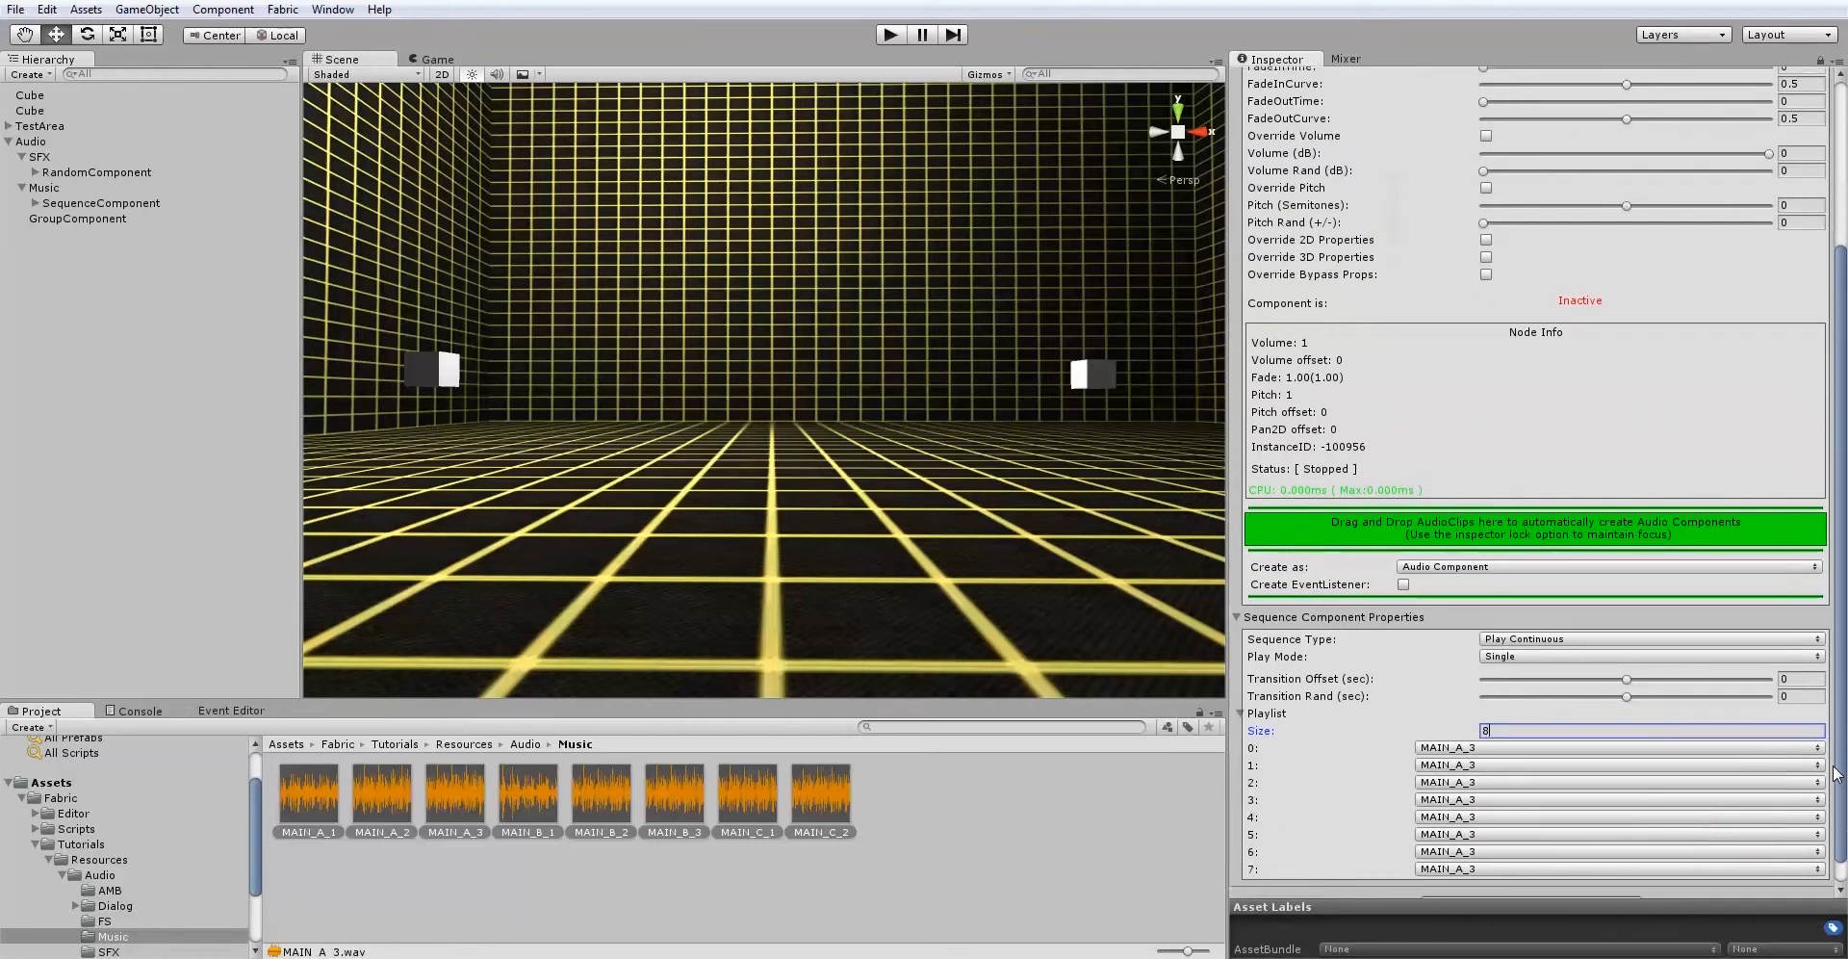
pyautogui.click(1508, 632)
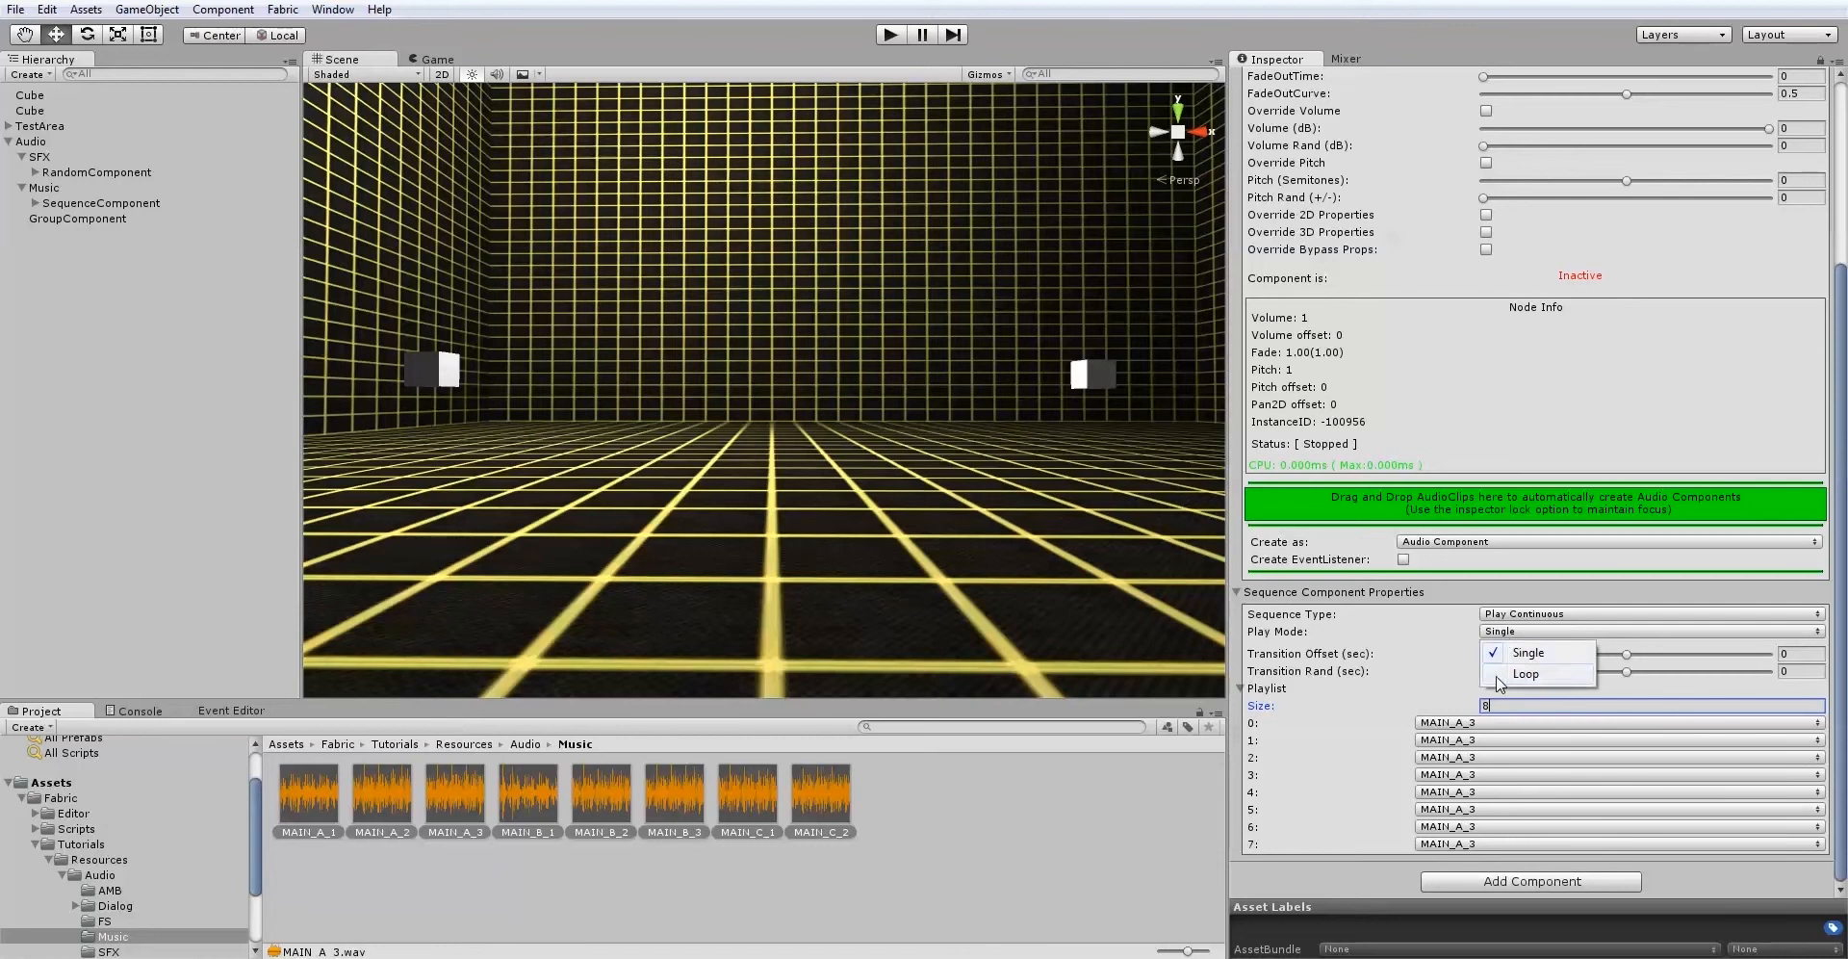
pyautogui.click(1499, 675)
# Assign MAIN_A_1 to playlist entry 0 and MAIN_A_2 to entry 1.
pyautogui.click(1456, 723)
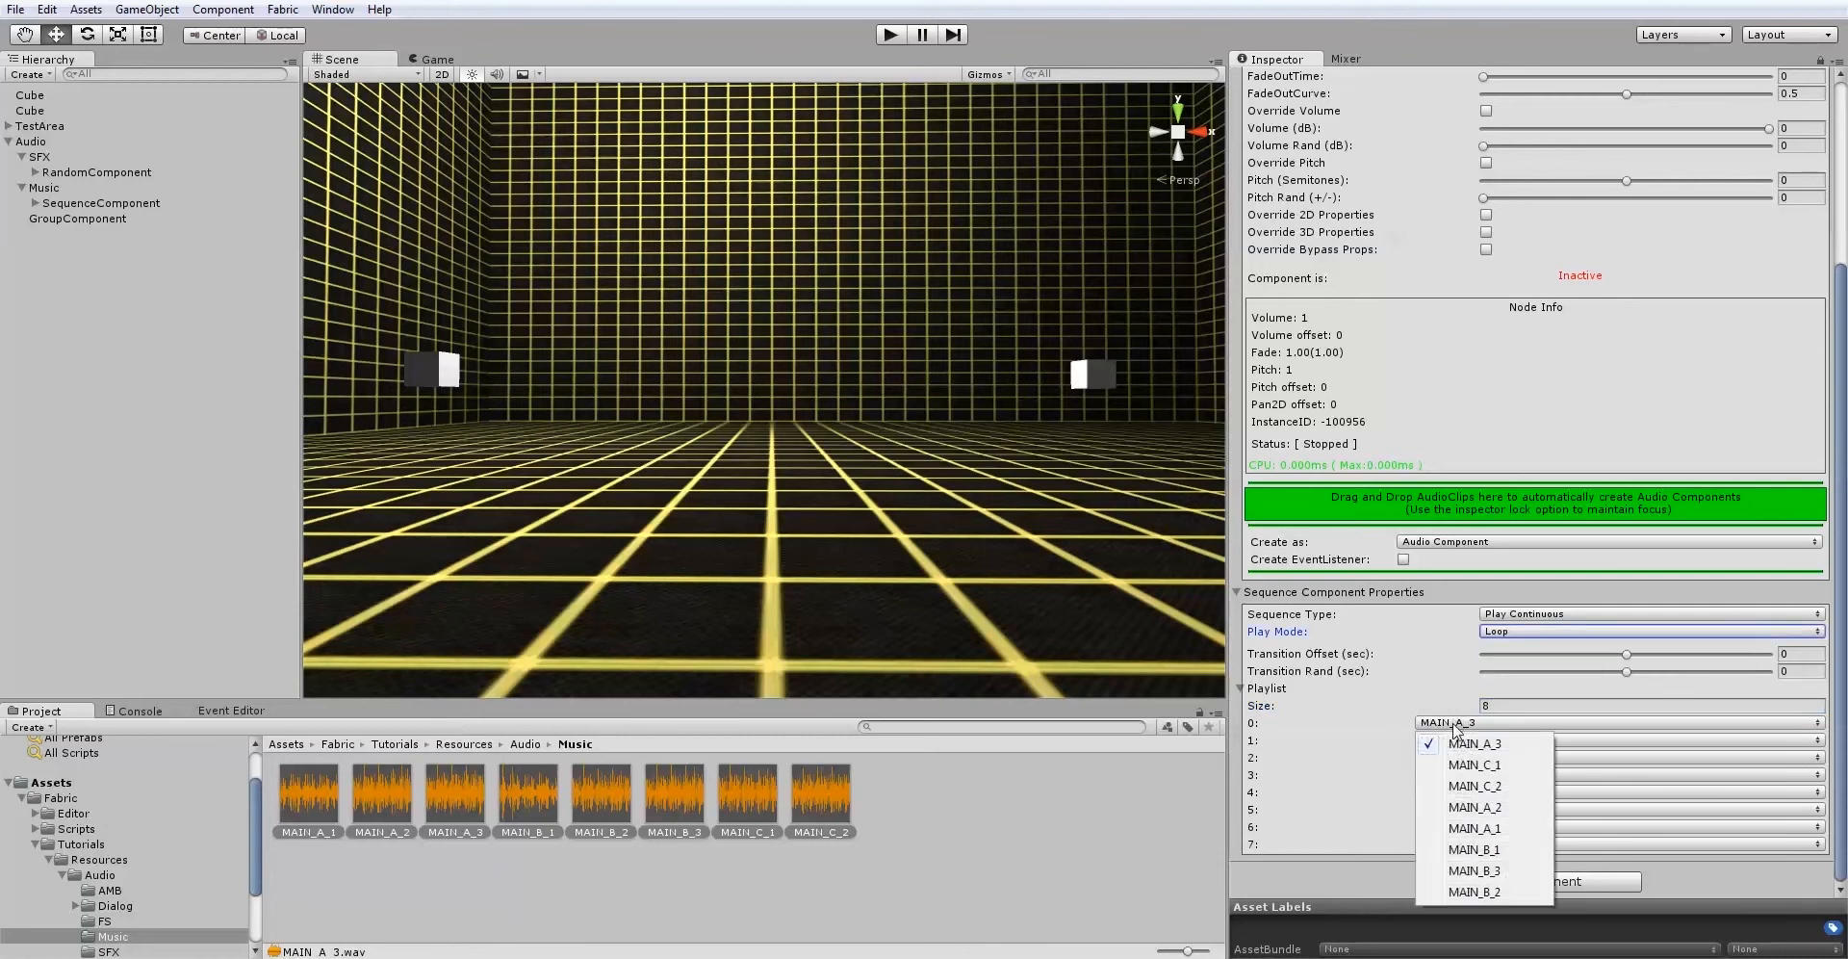
pyautogui.click(1463, 828)
pyautogui.click(1458, 742)
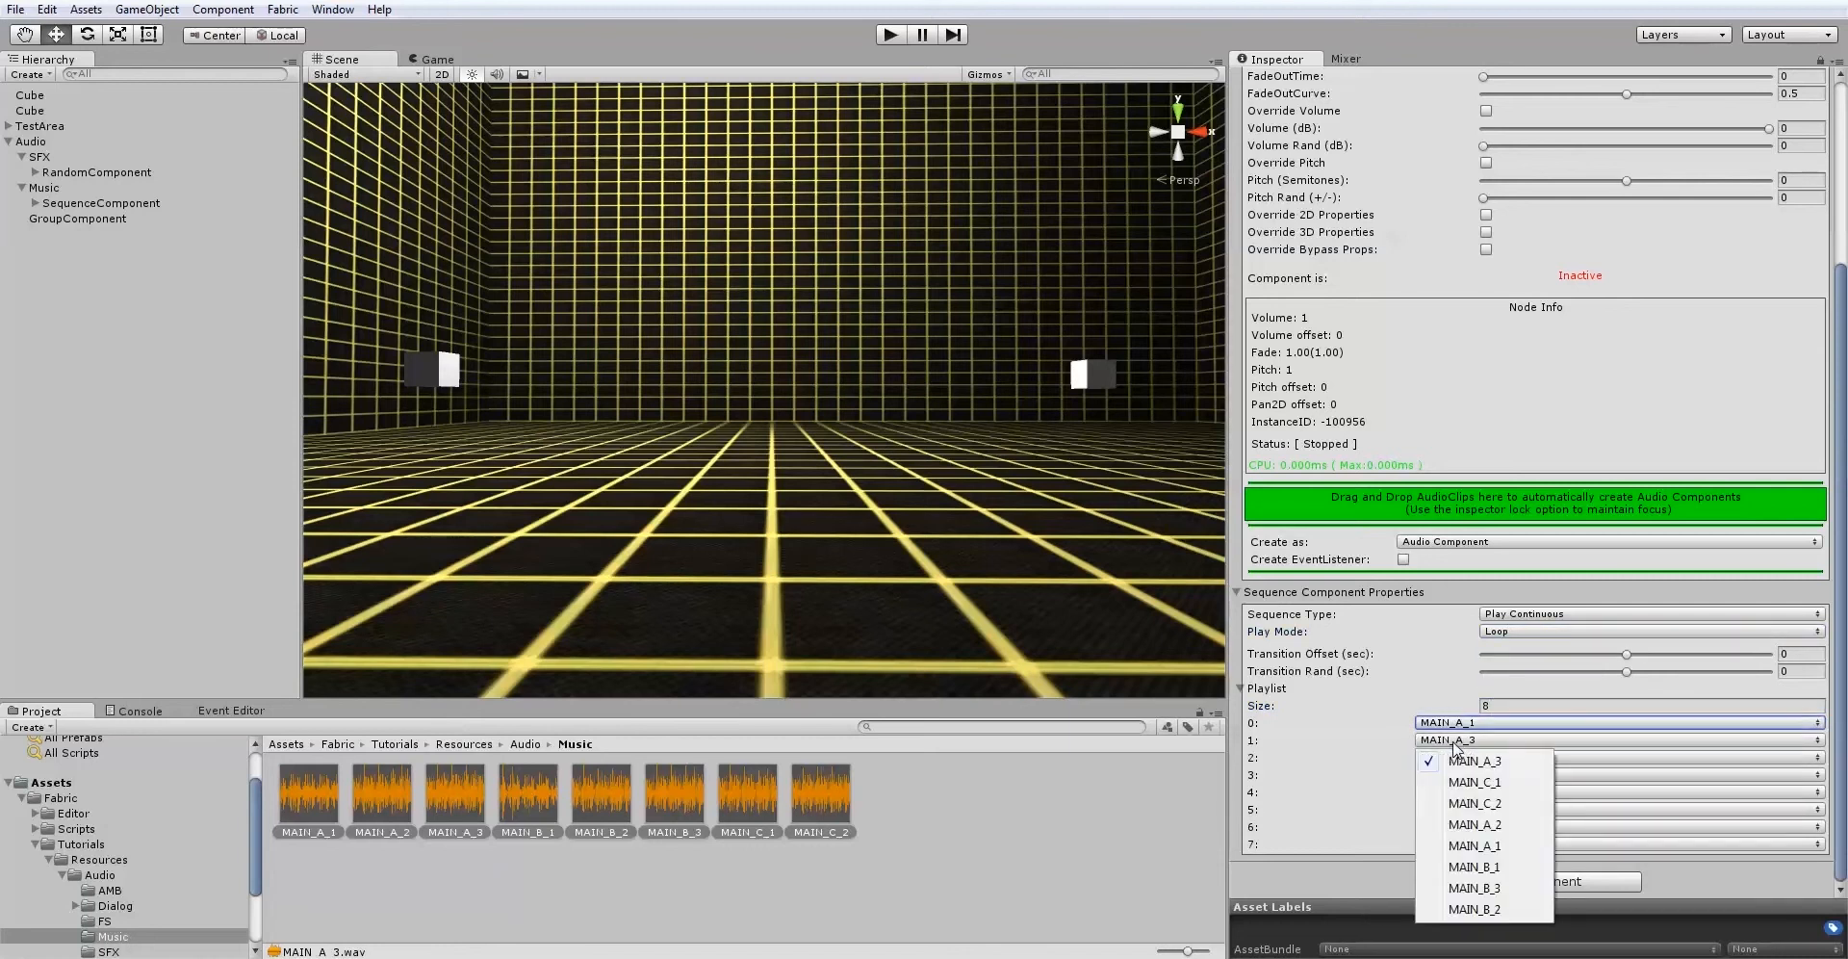
pyautogui.click(1470, 825)
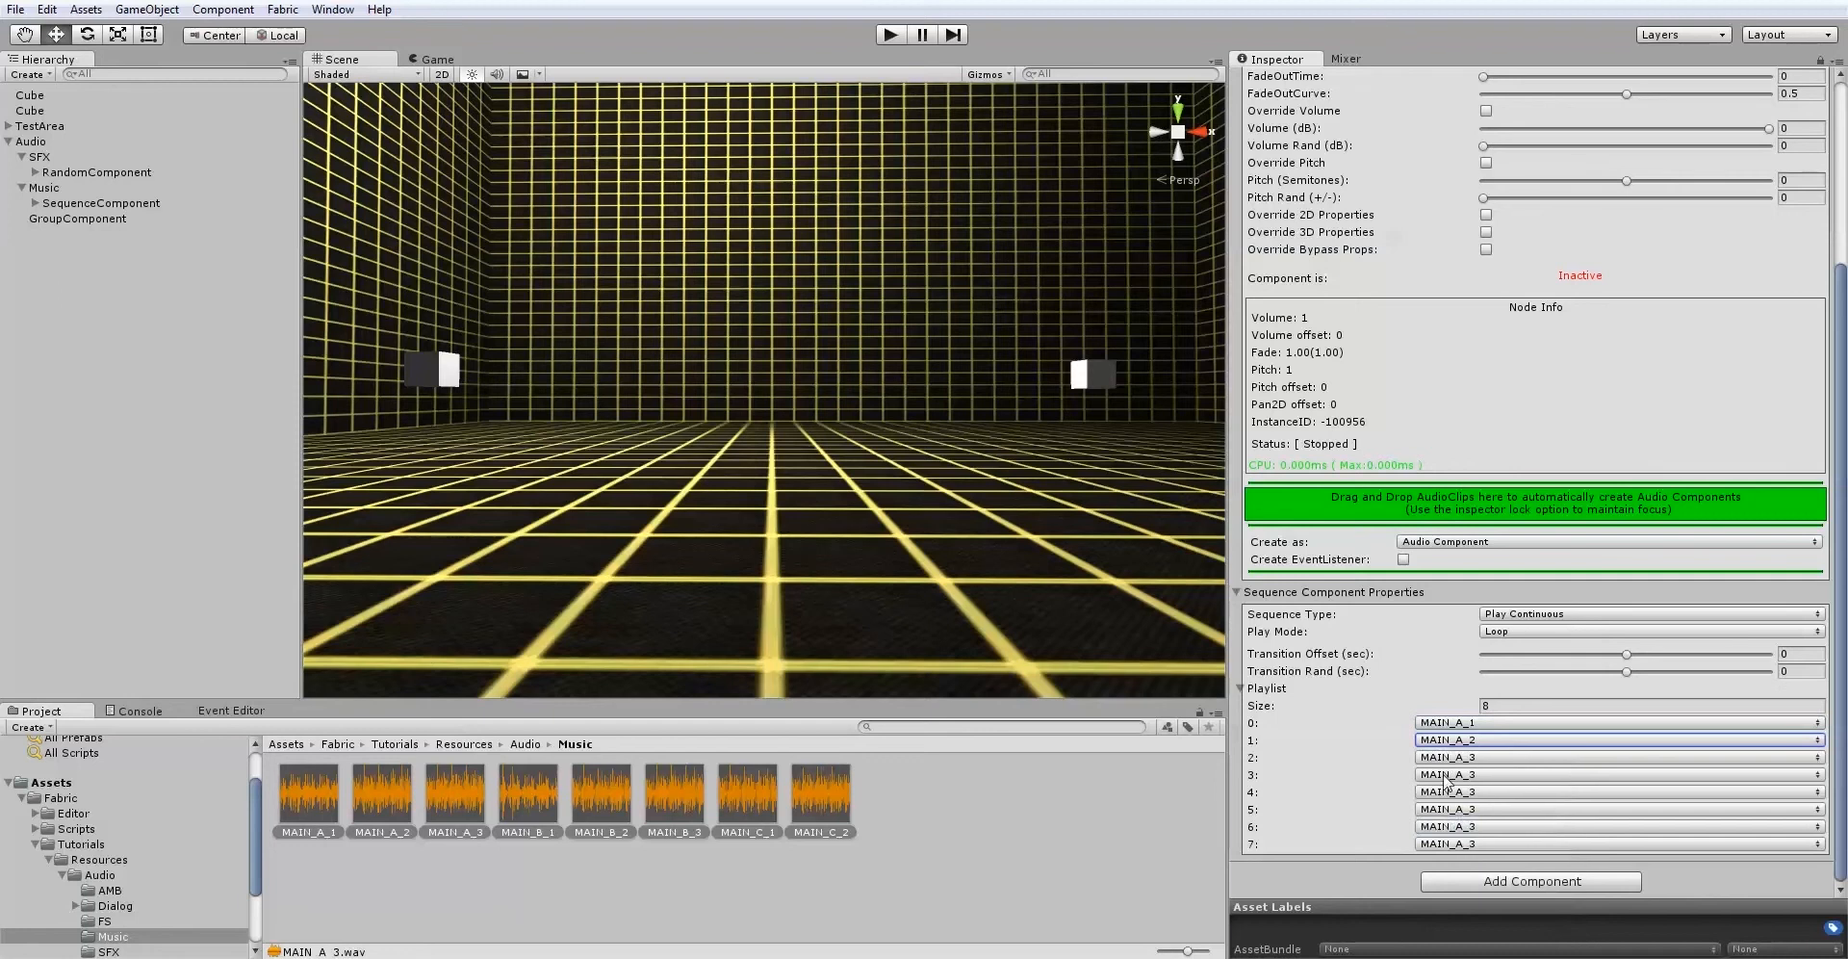
# Assign MAIN_B_1, MAIN_B_2 and MAIN_B_3 to playlist entries 3, 4 and 5.
pyautogui.click(1442, 776)
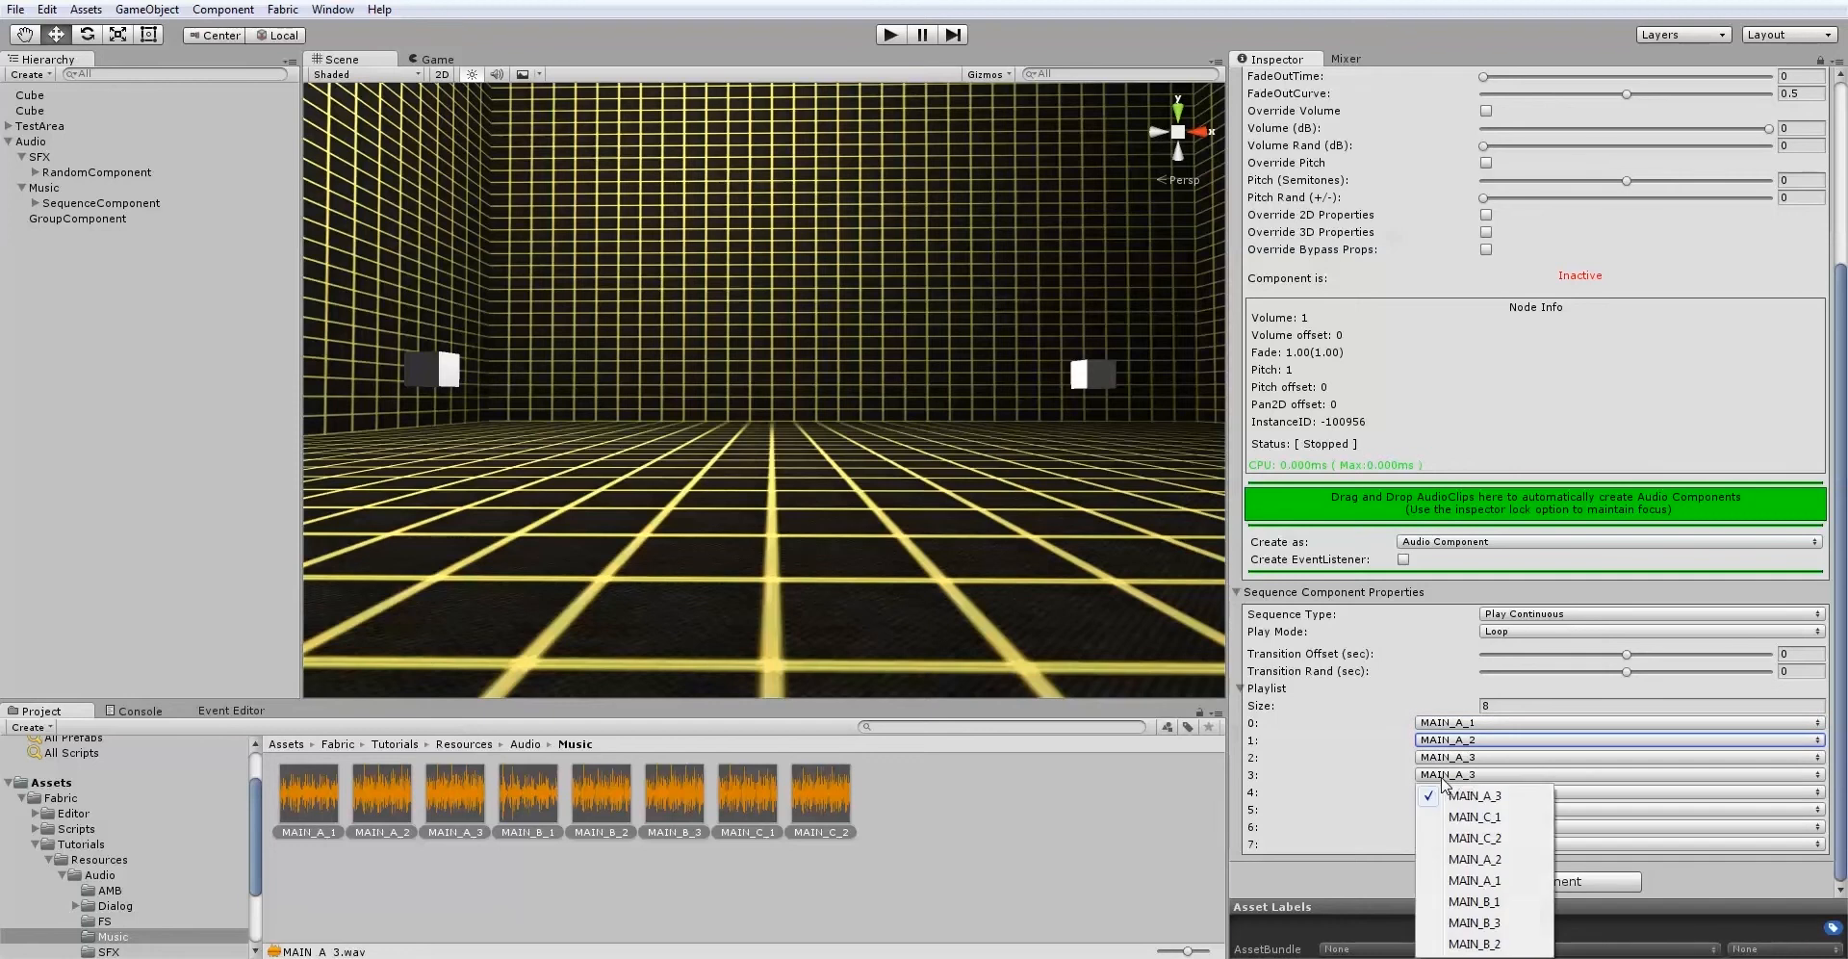
pyautogui.click(1464, 902)
pyautogui.click(1448, 809)
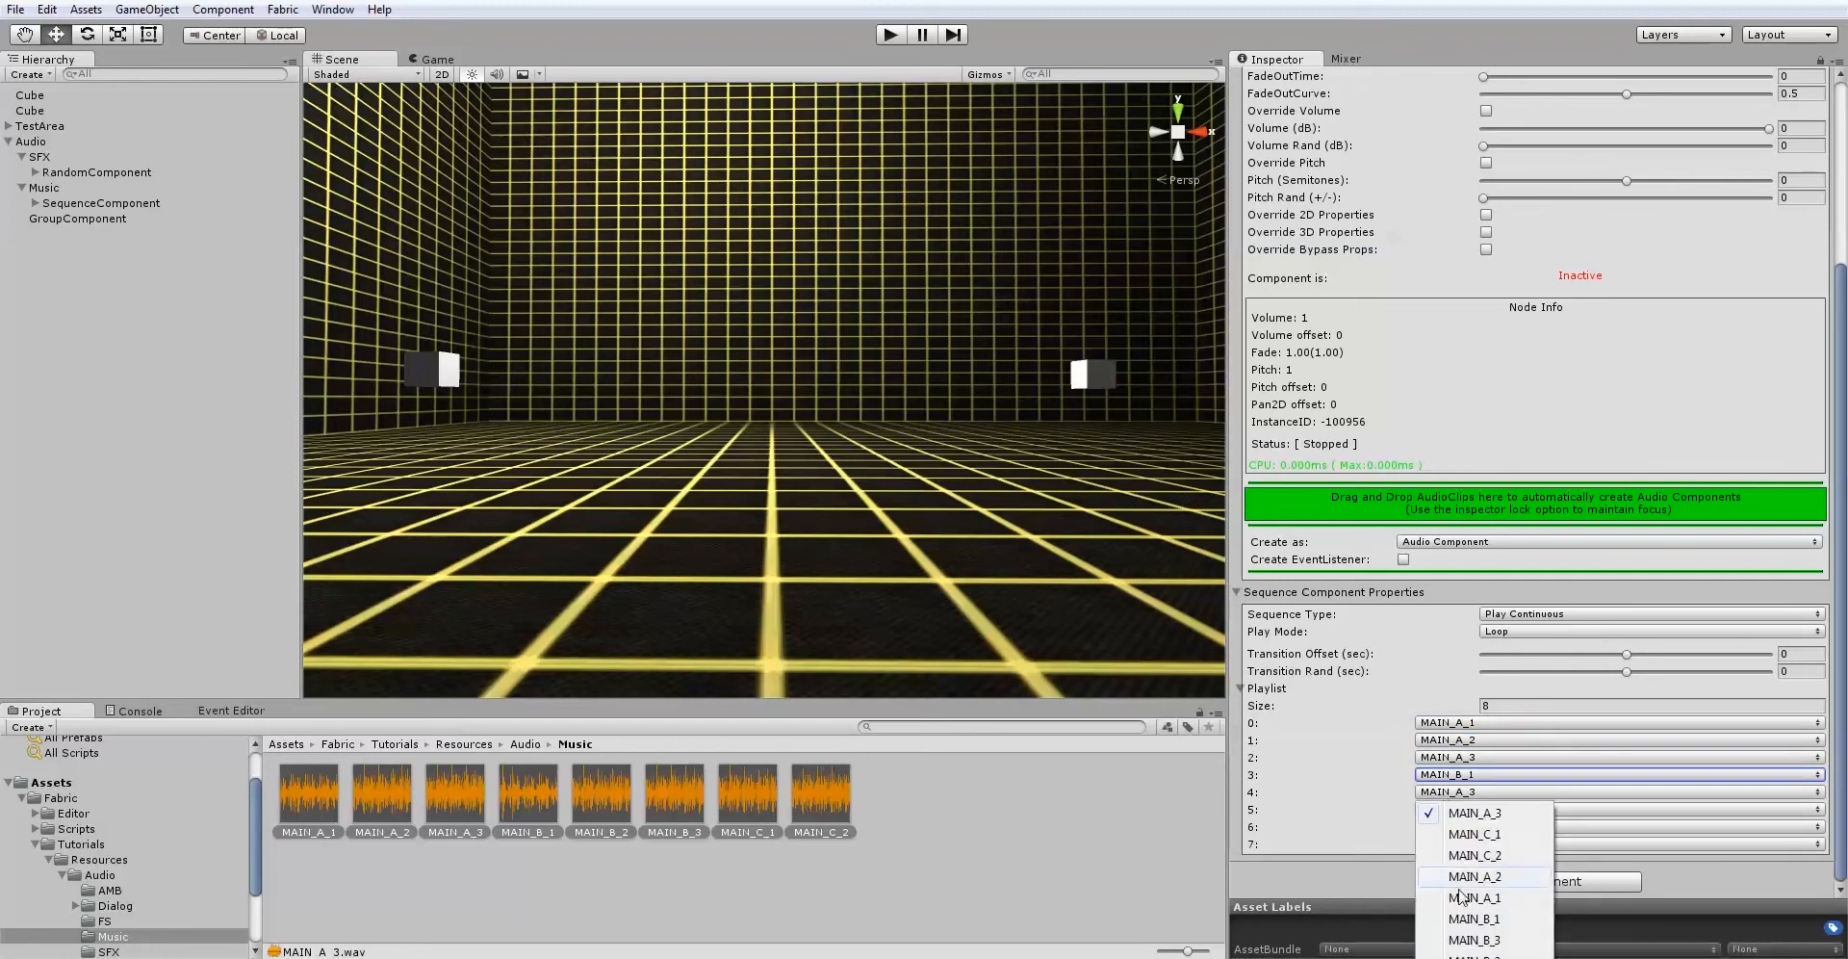
pyautogui.click(1457, 956)
pyautogui.click(1462, 808)
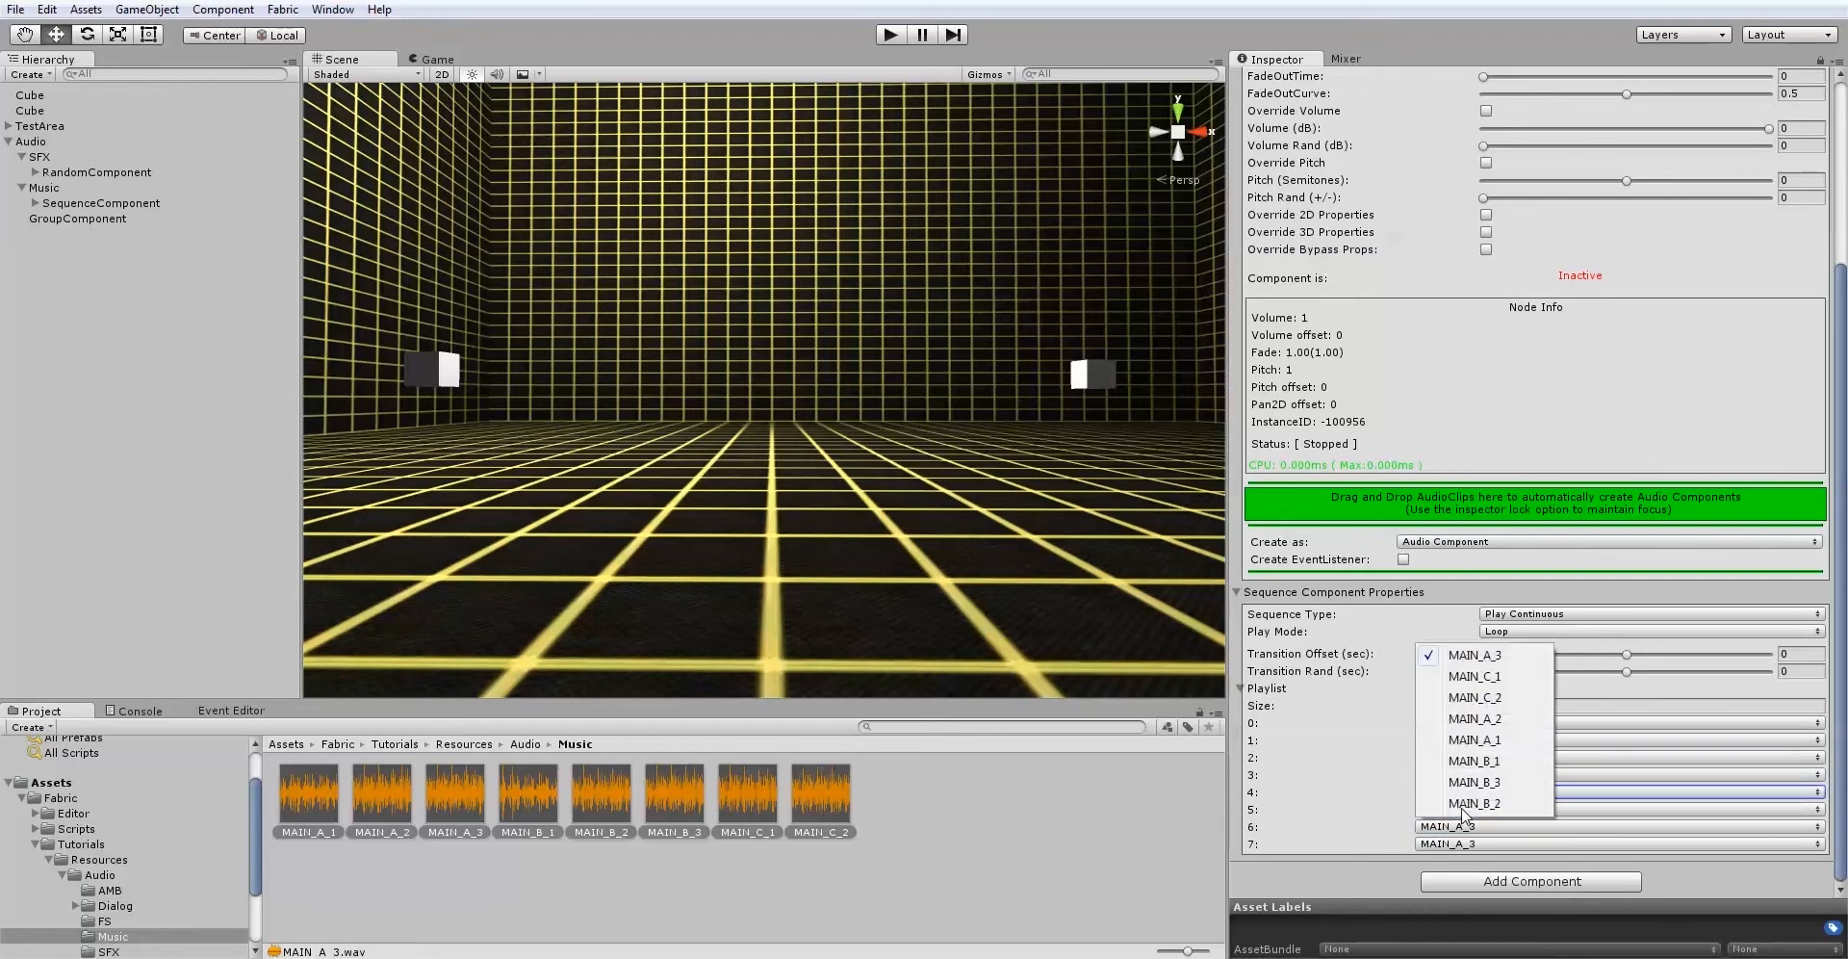
pyautogui.click(1470, 784)
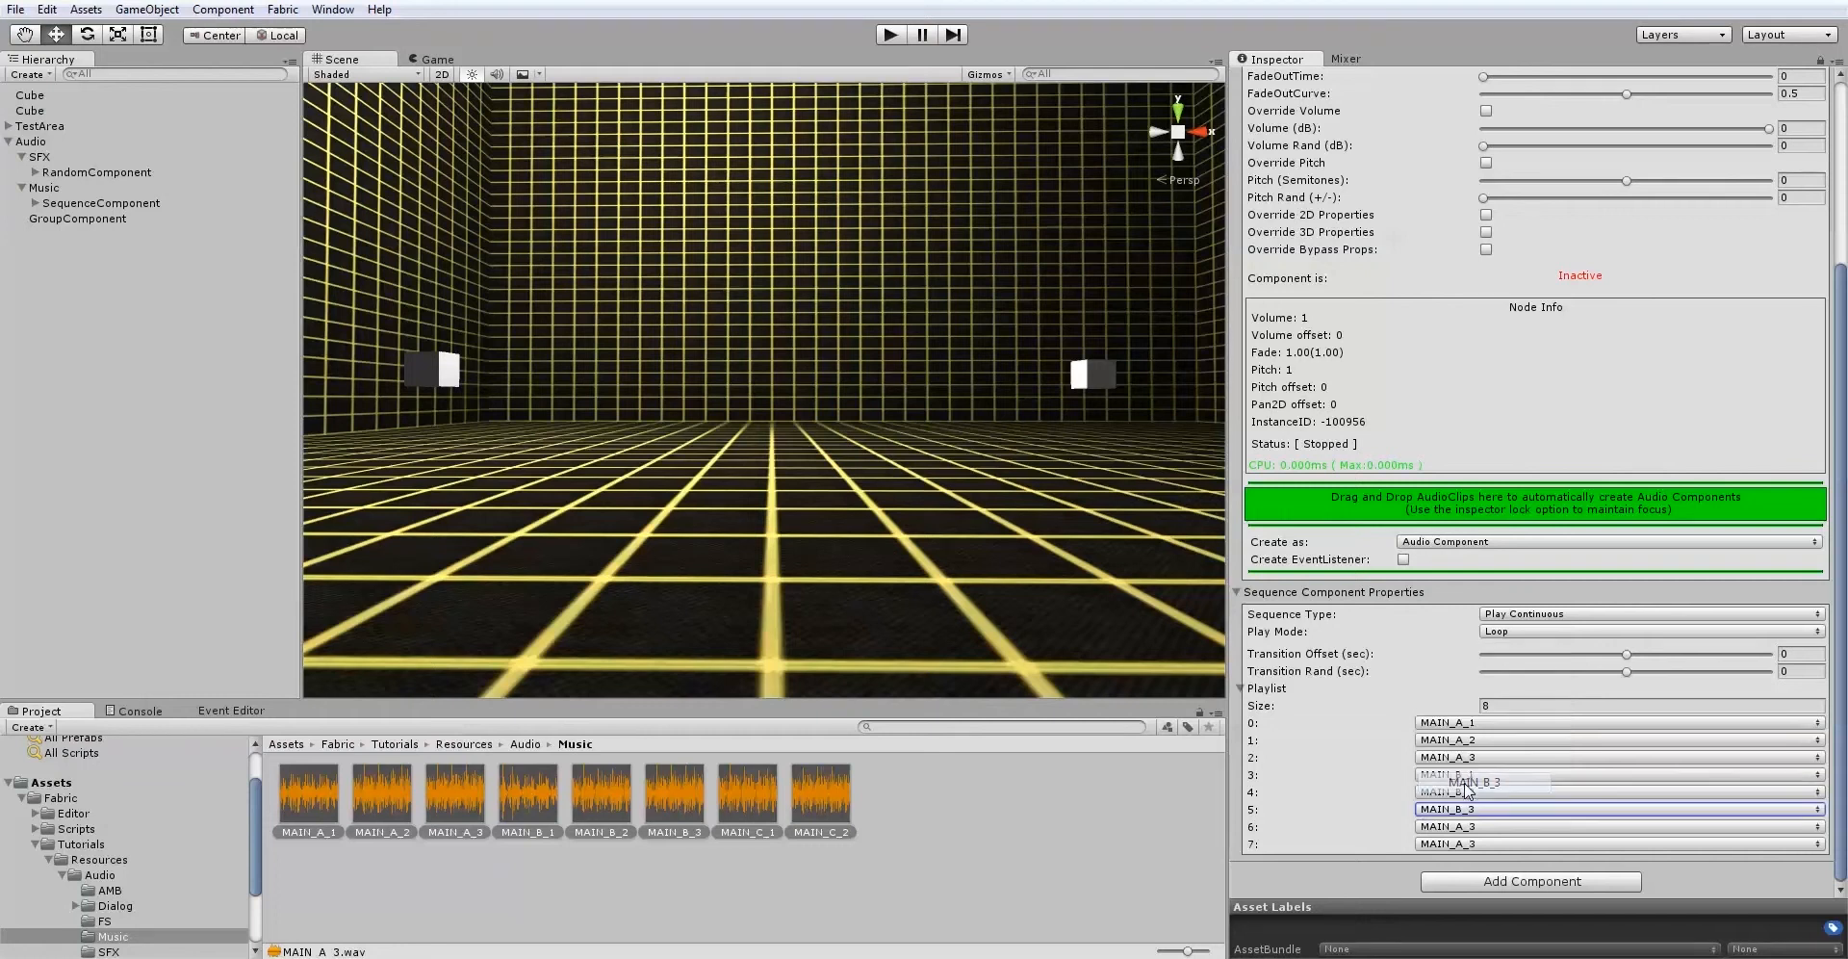
# Assign MAIN_C_1 to playlist entry 6 and MAIN_C_2 to entry 7.
pyautogui.click(1464, 827)
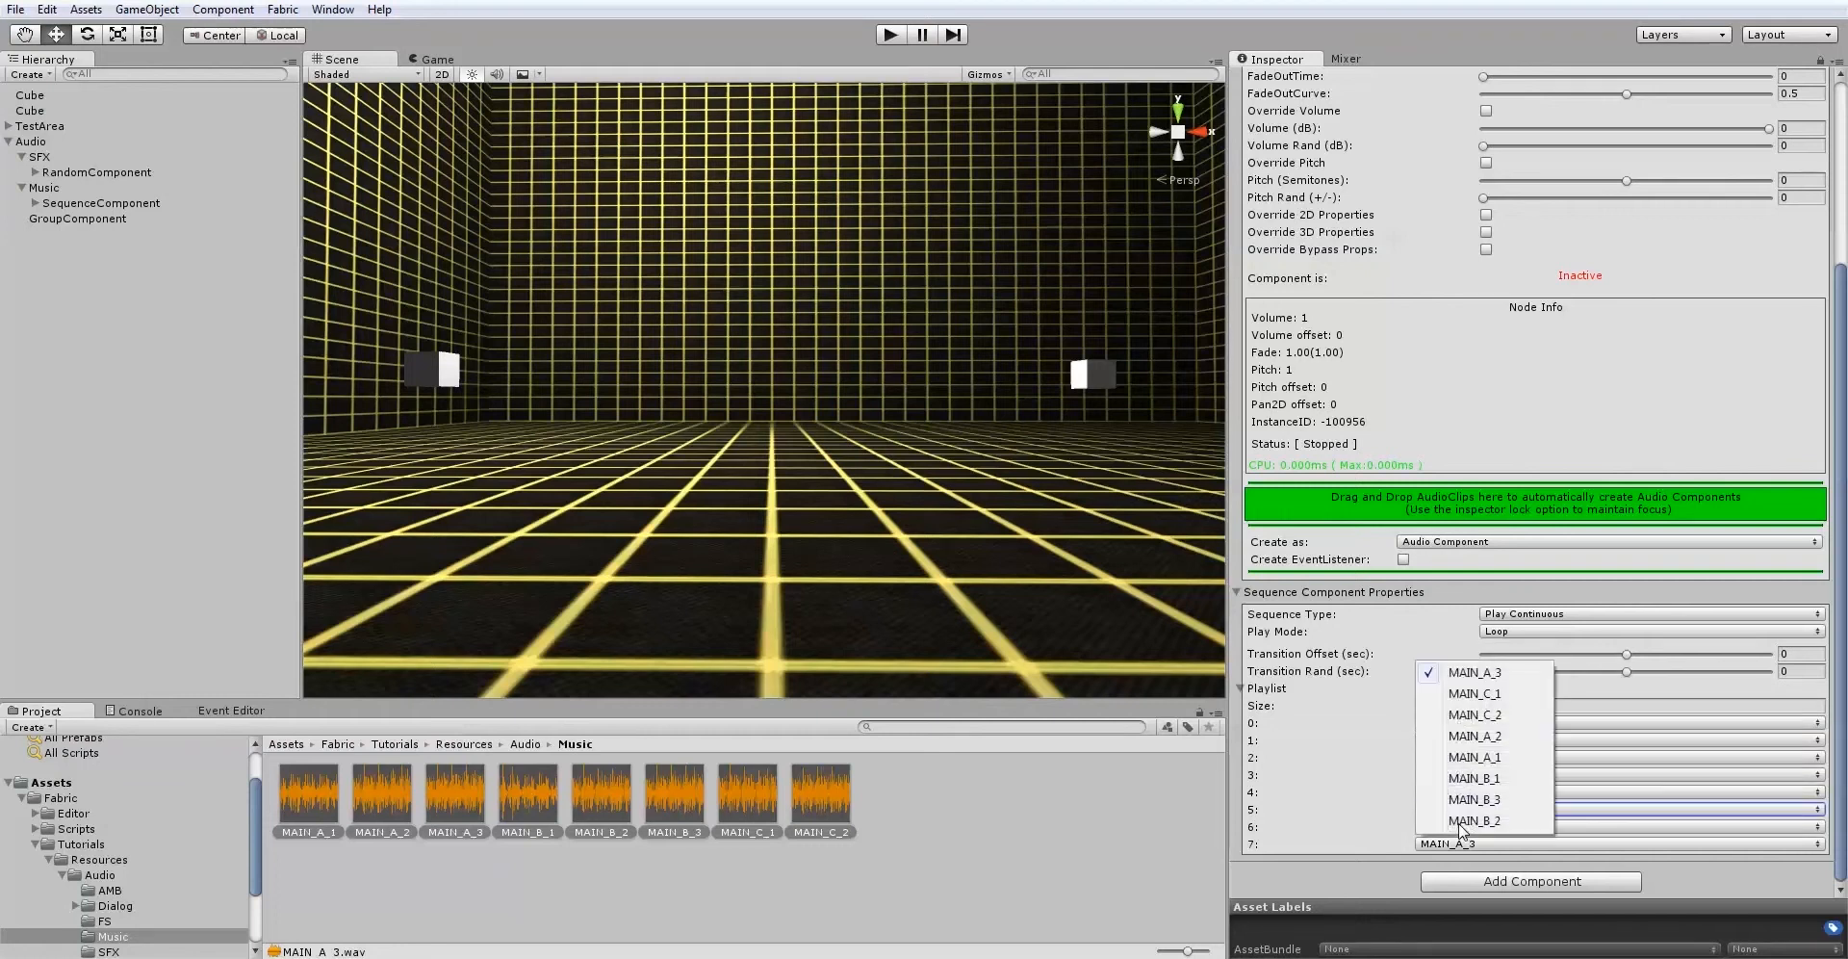
pyautogui.click(1468, 694)
pyautogui.click(1464, 844)
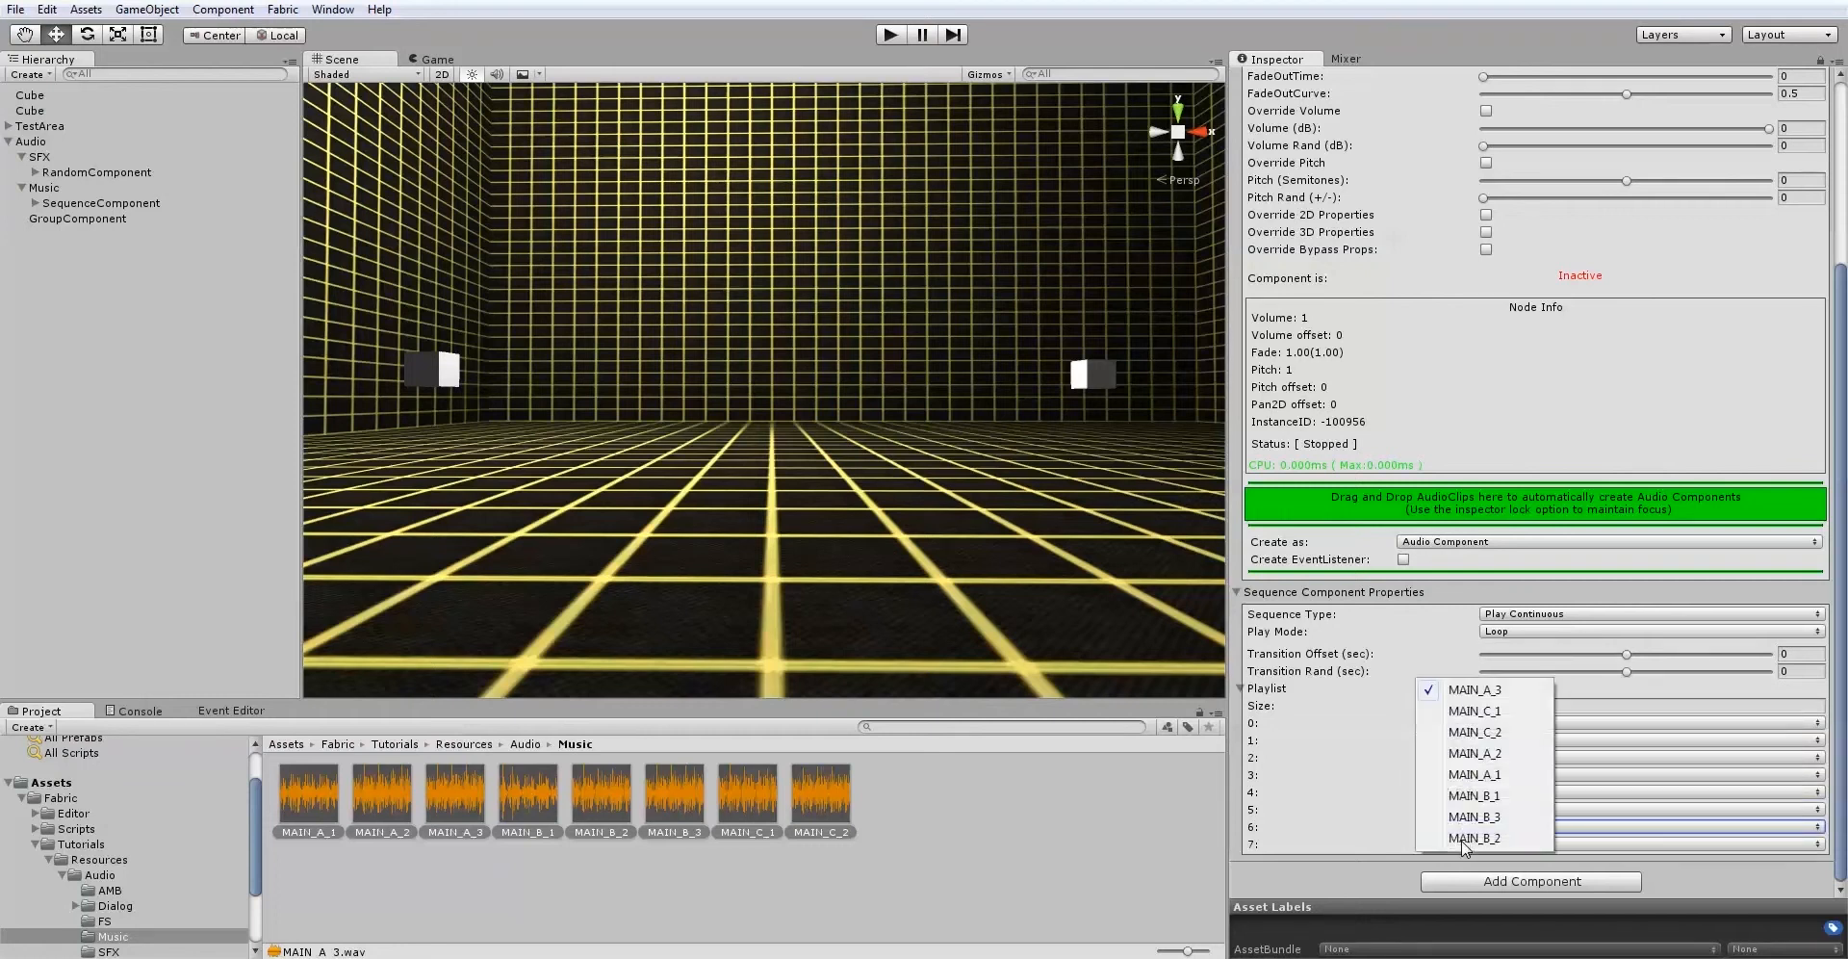
pyautogui.click(1468, 744)
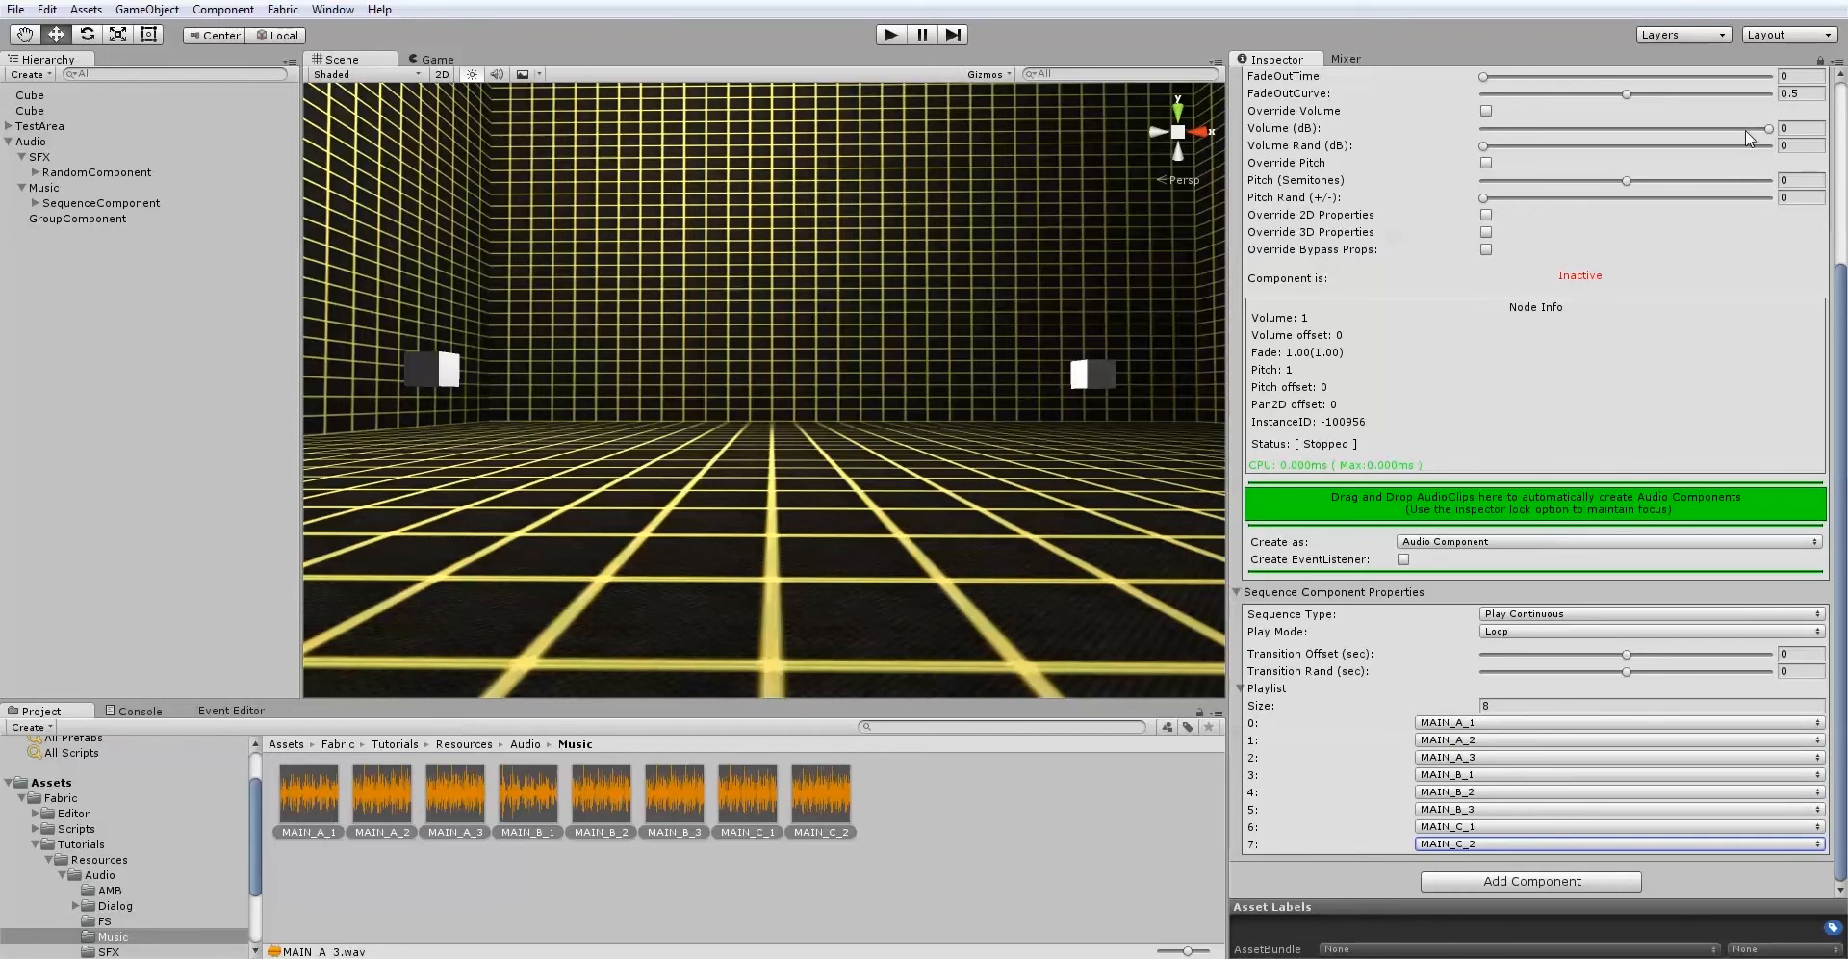
# Unlock the Inspector and rename the remaining GroupComponent under Audio to AMB.
pyautogui.click(1820, 60)
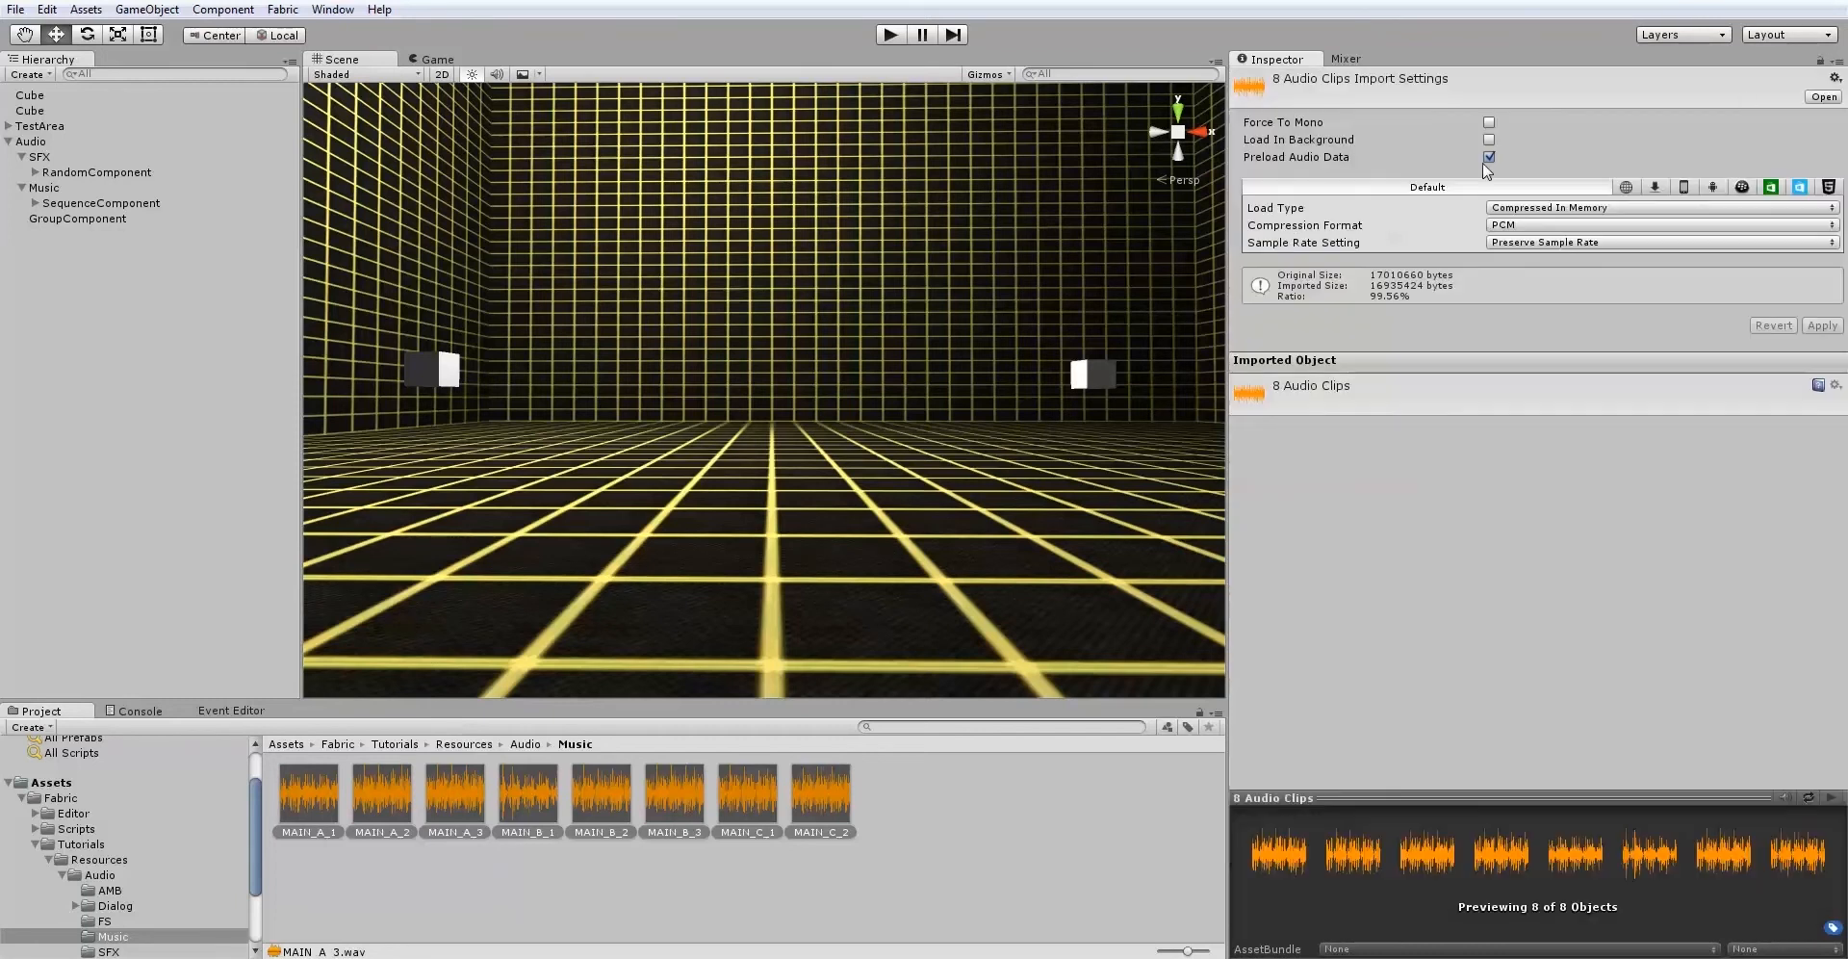
pyautogui.click(87, 220)
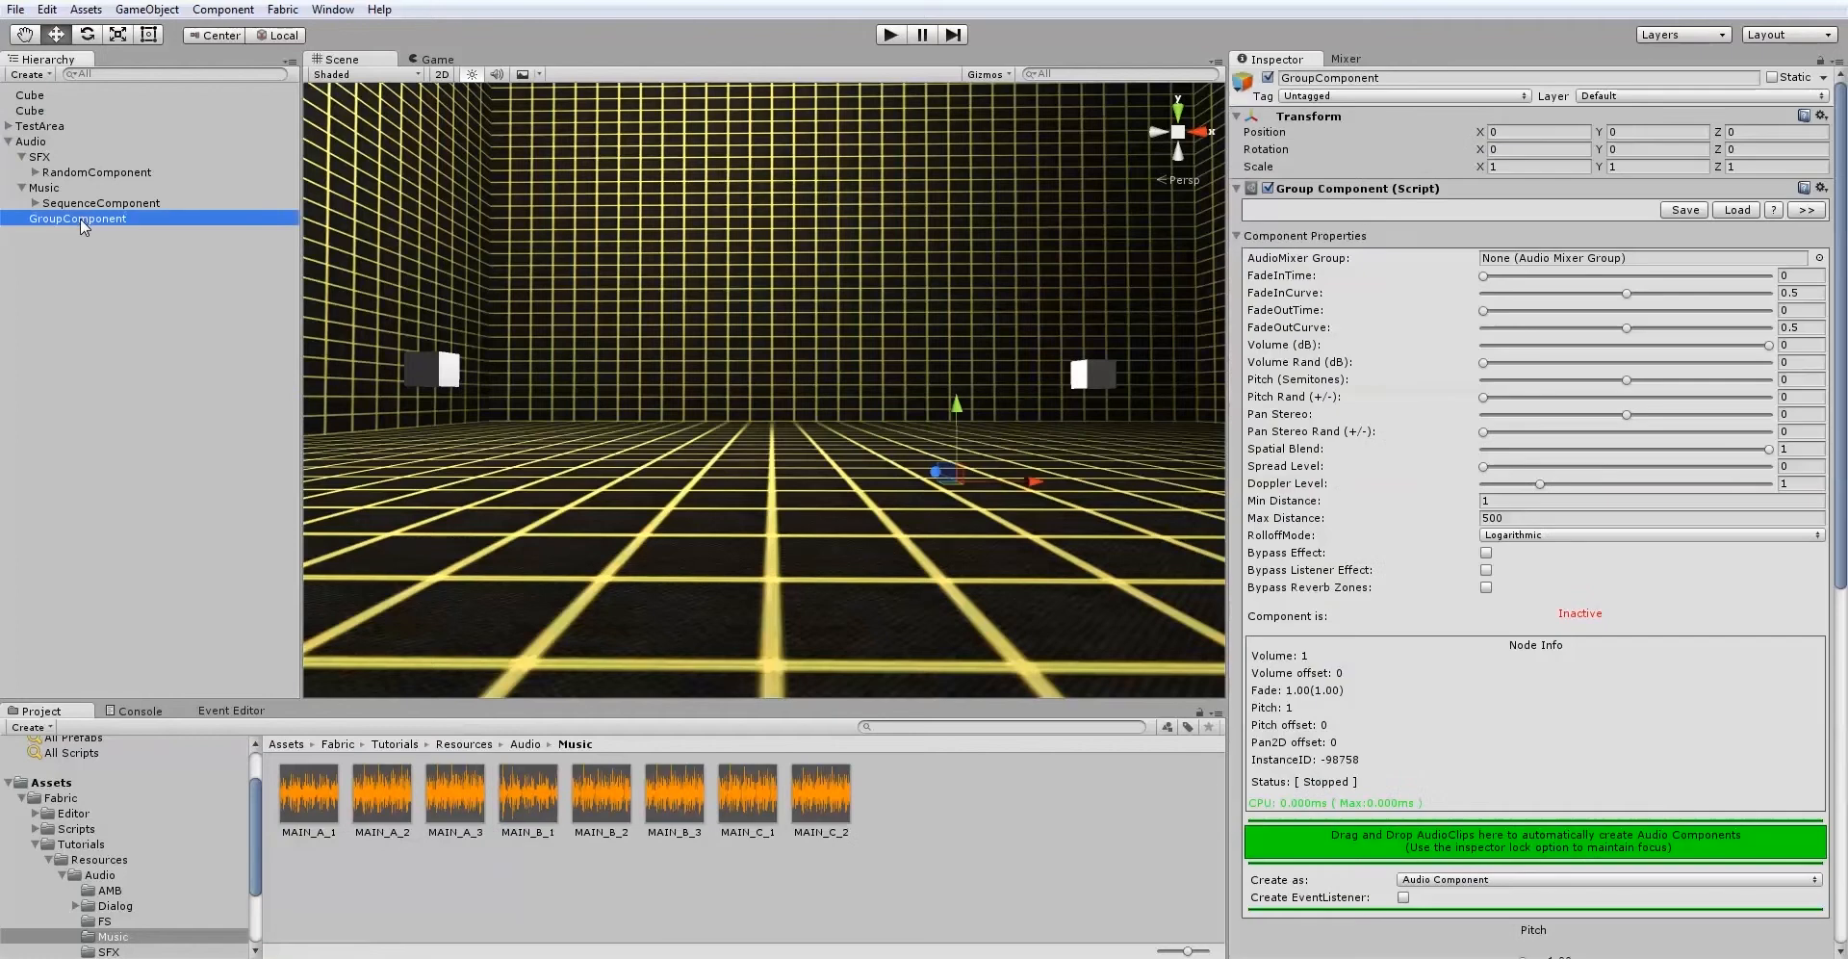
pyautogui.rightClick(83, 225)
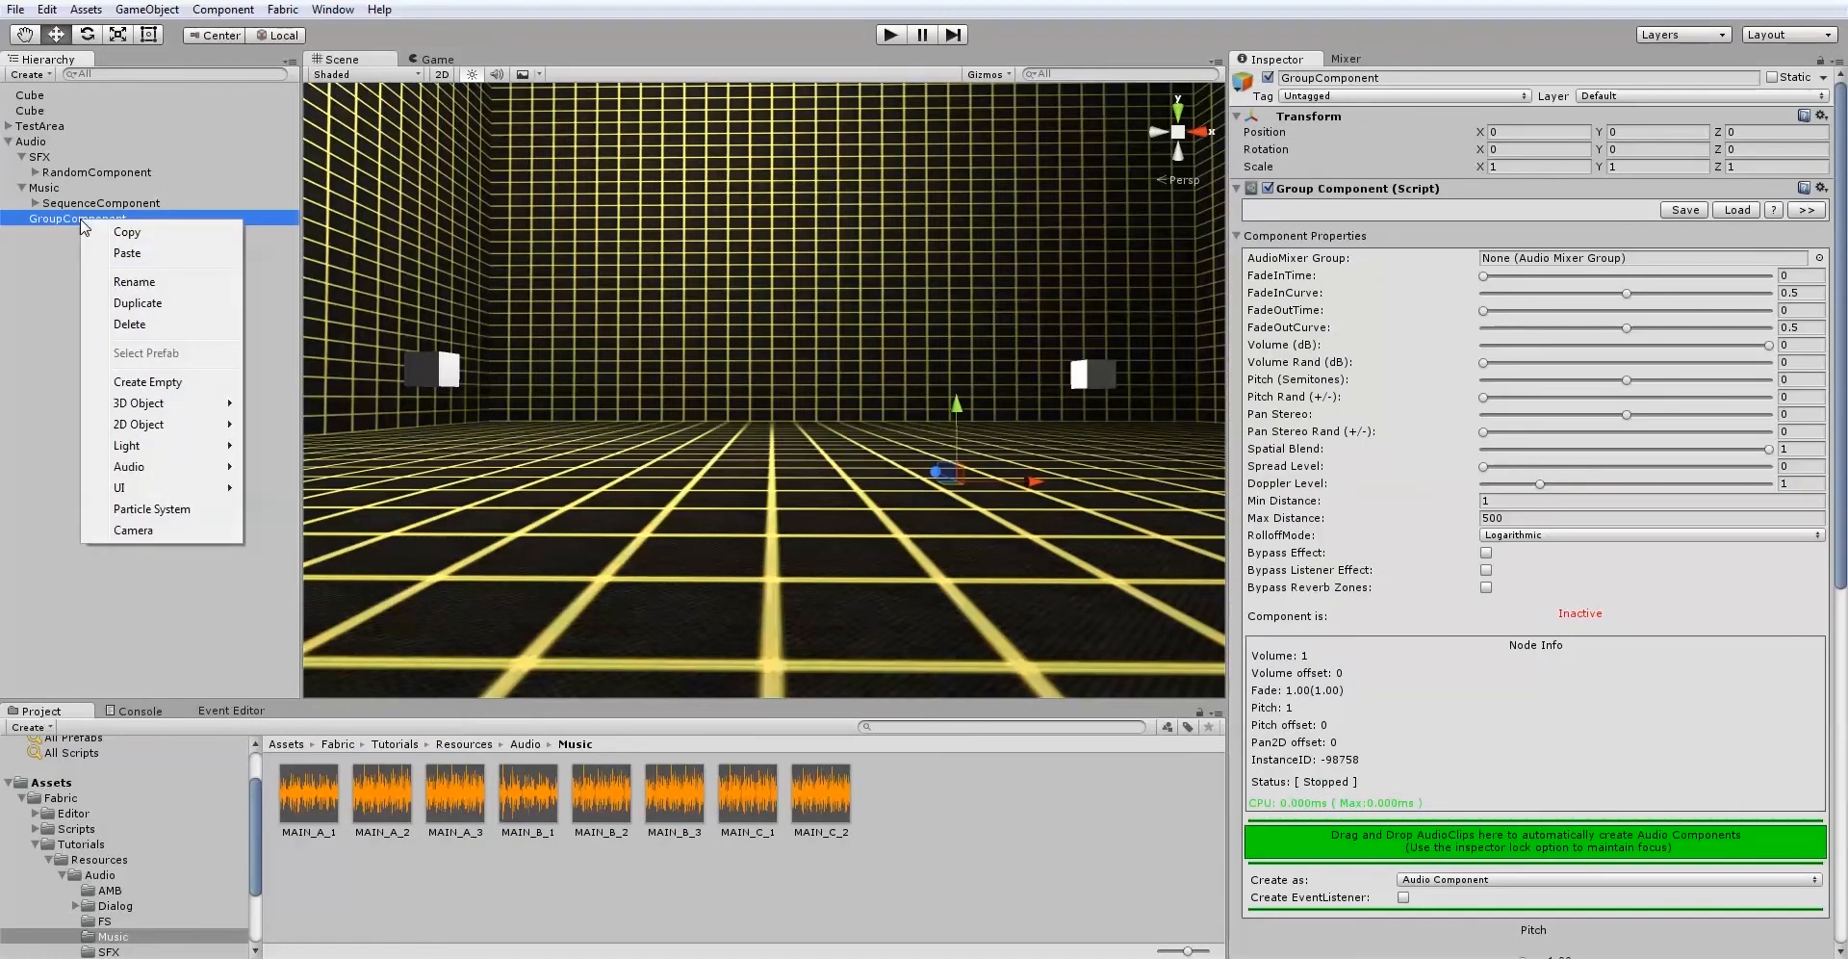
pyautogui.click(133, 282)
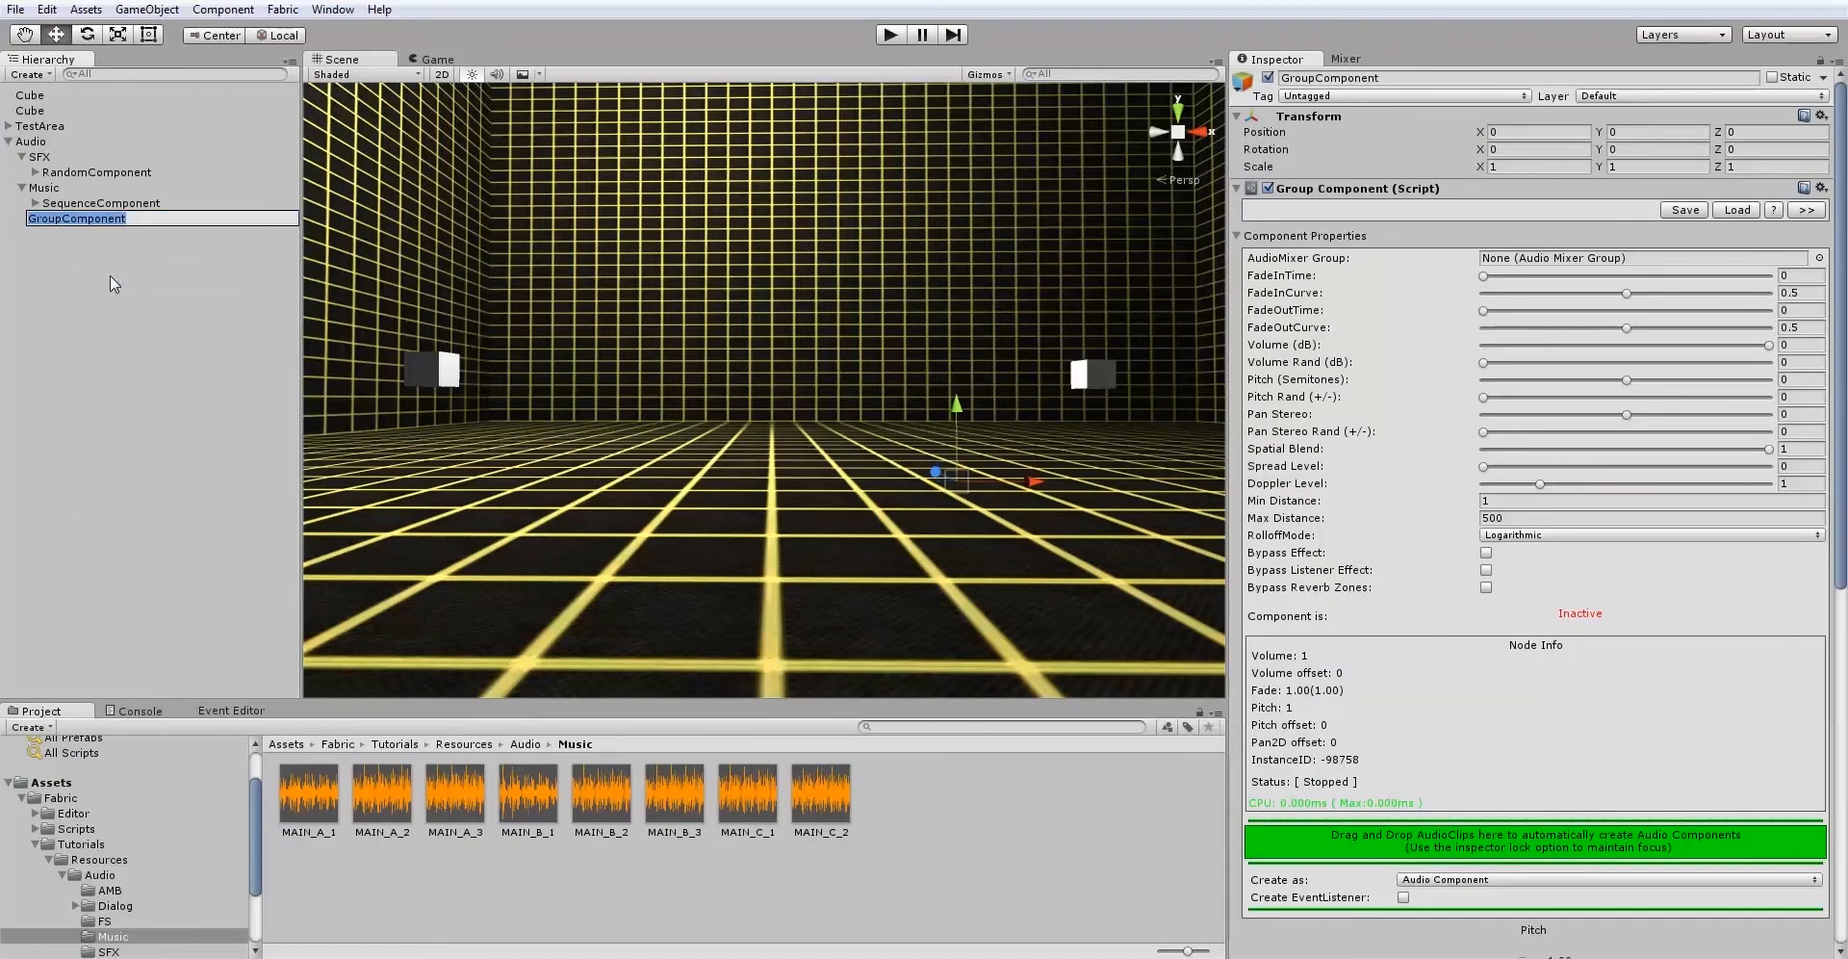
pyautogui.write('AMB')
pyautogui.press('Return')
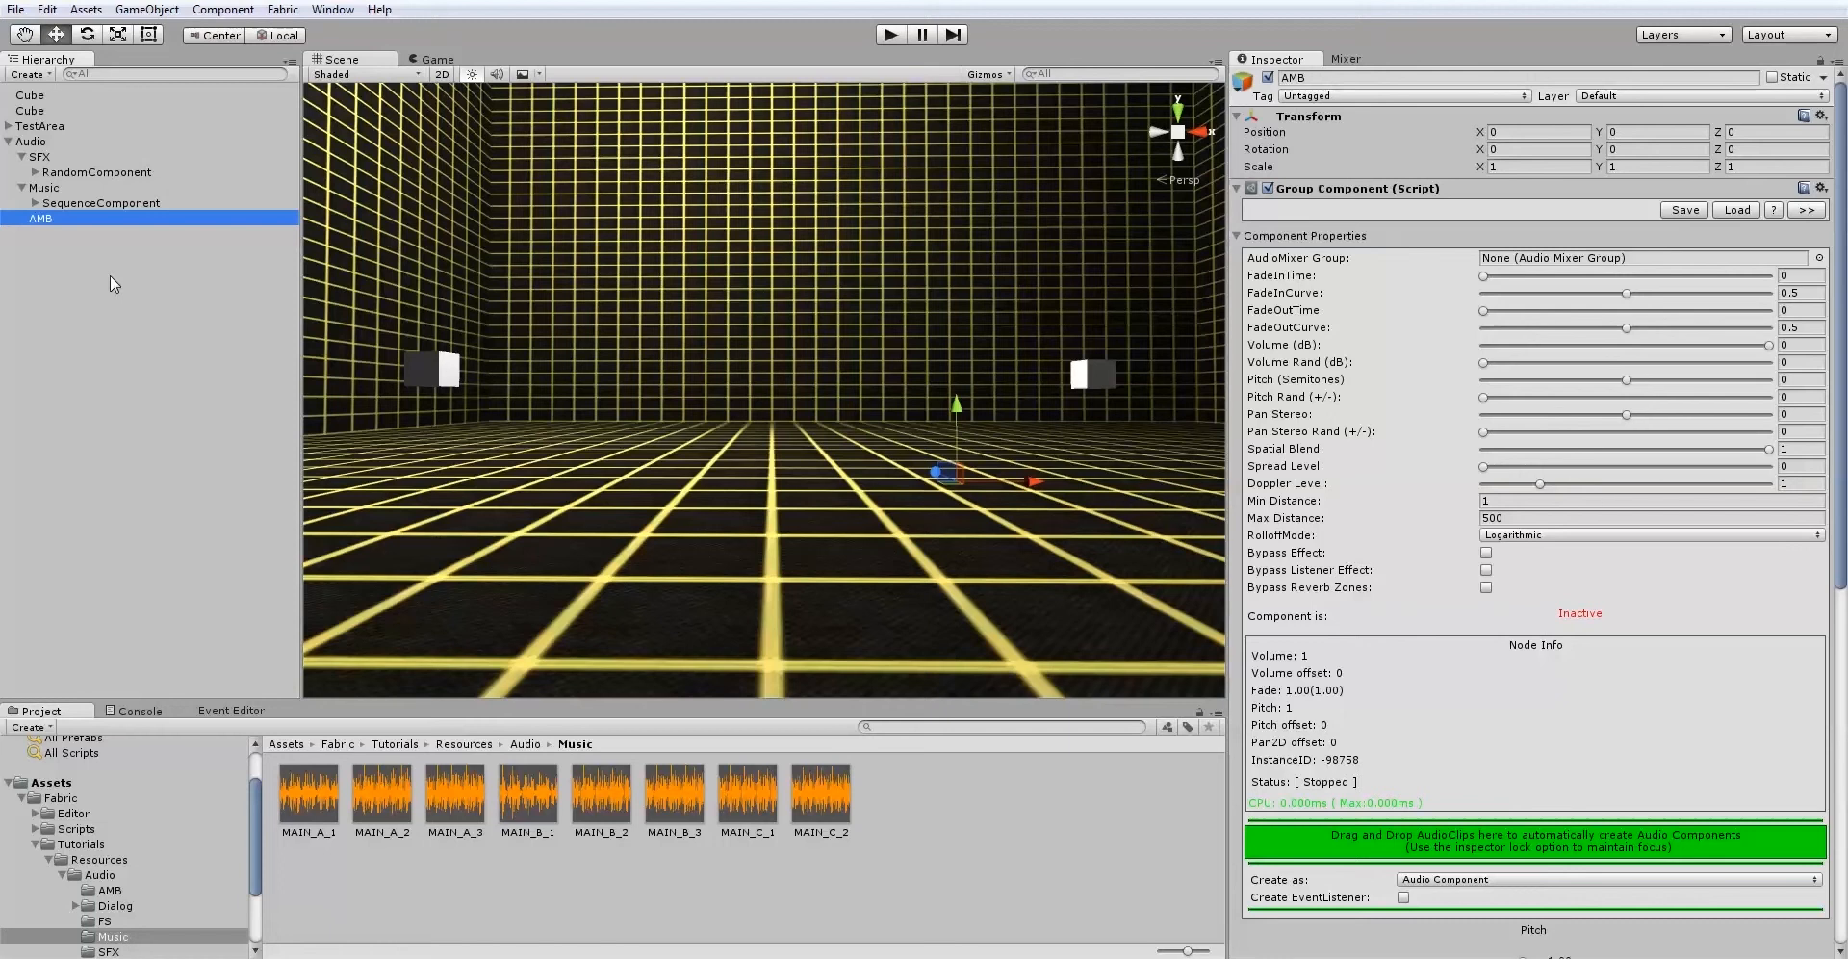
# Add a Fabric BlendComponent as a child of the AMB group.
pyautogui.click(283, 10)
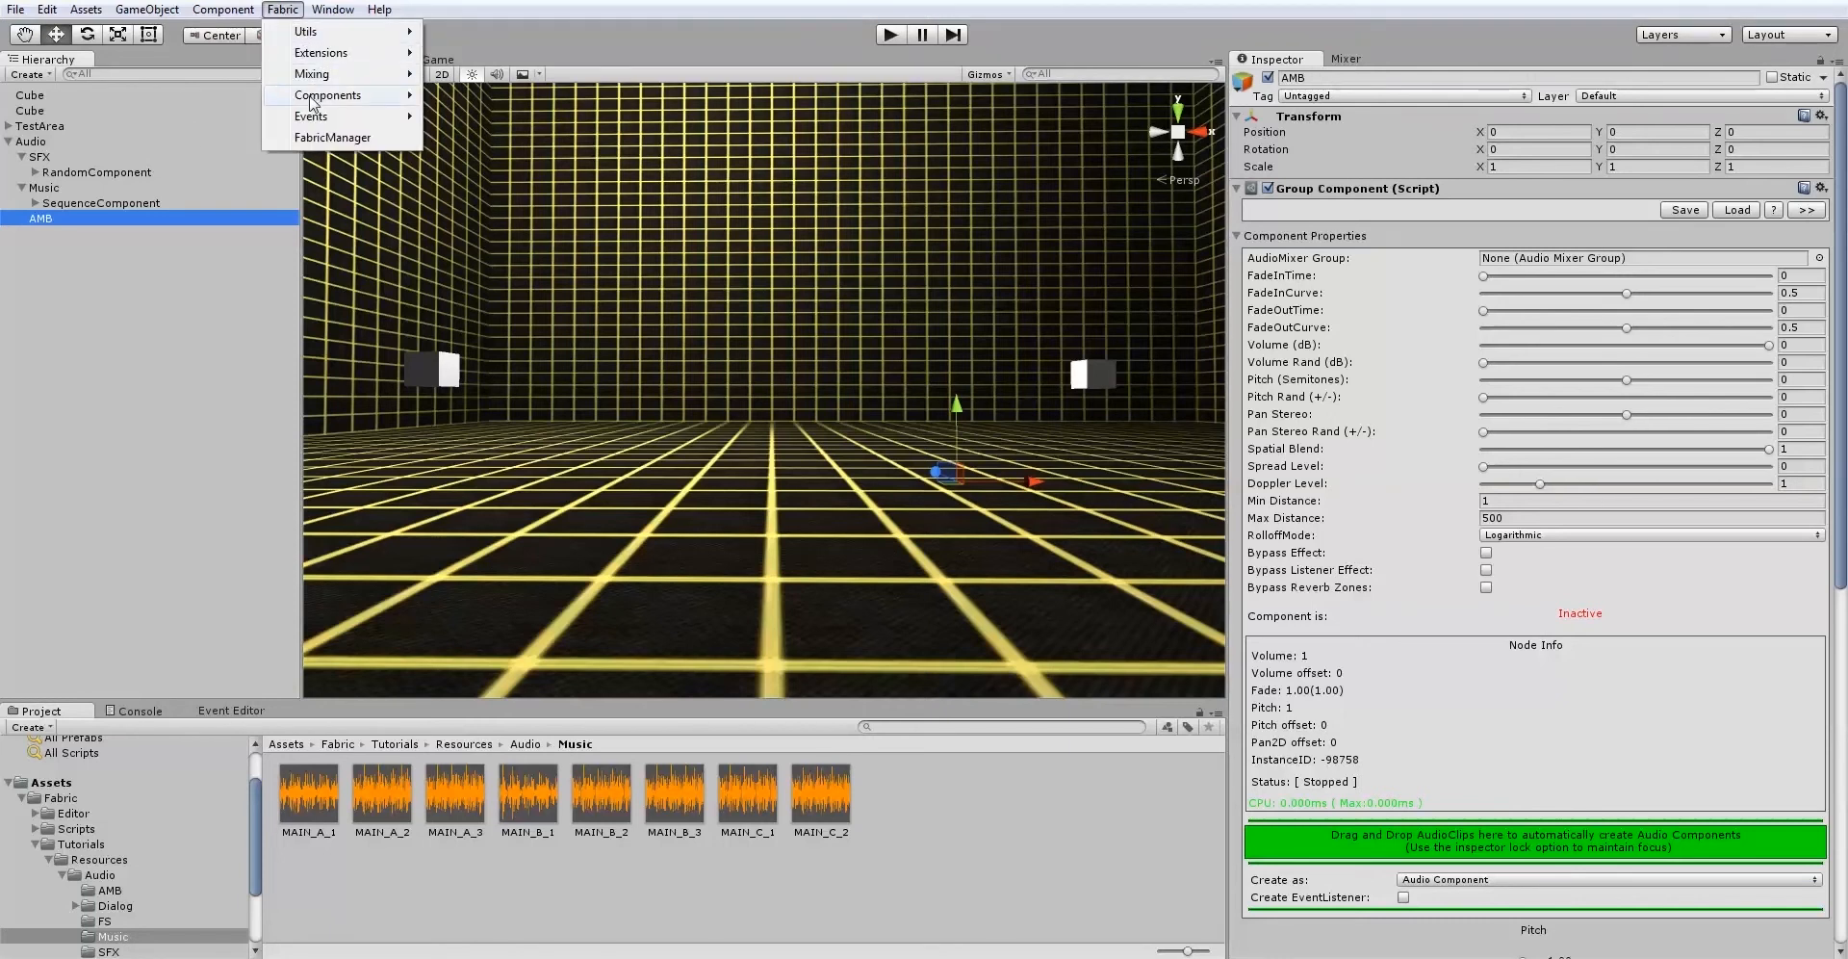
pyautogui.moveTo(312, 100)
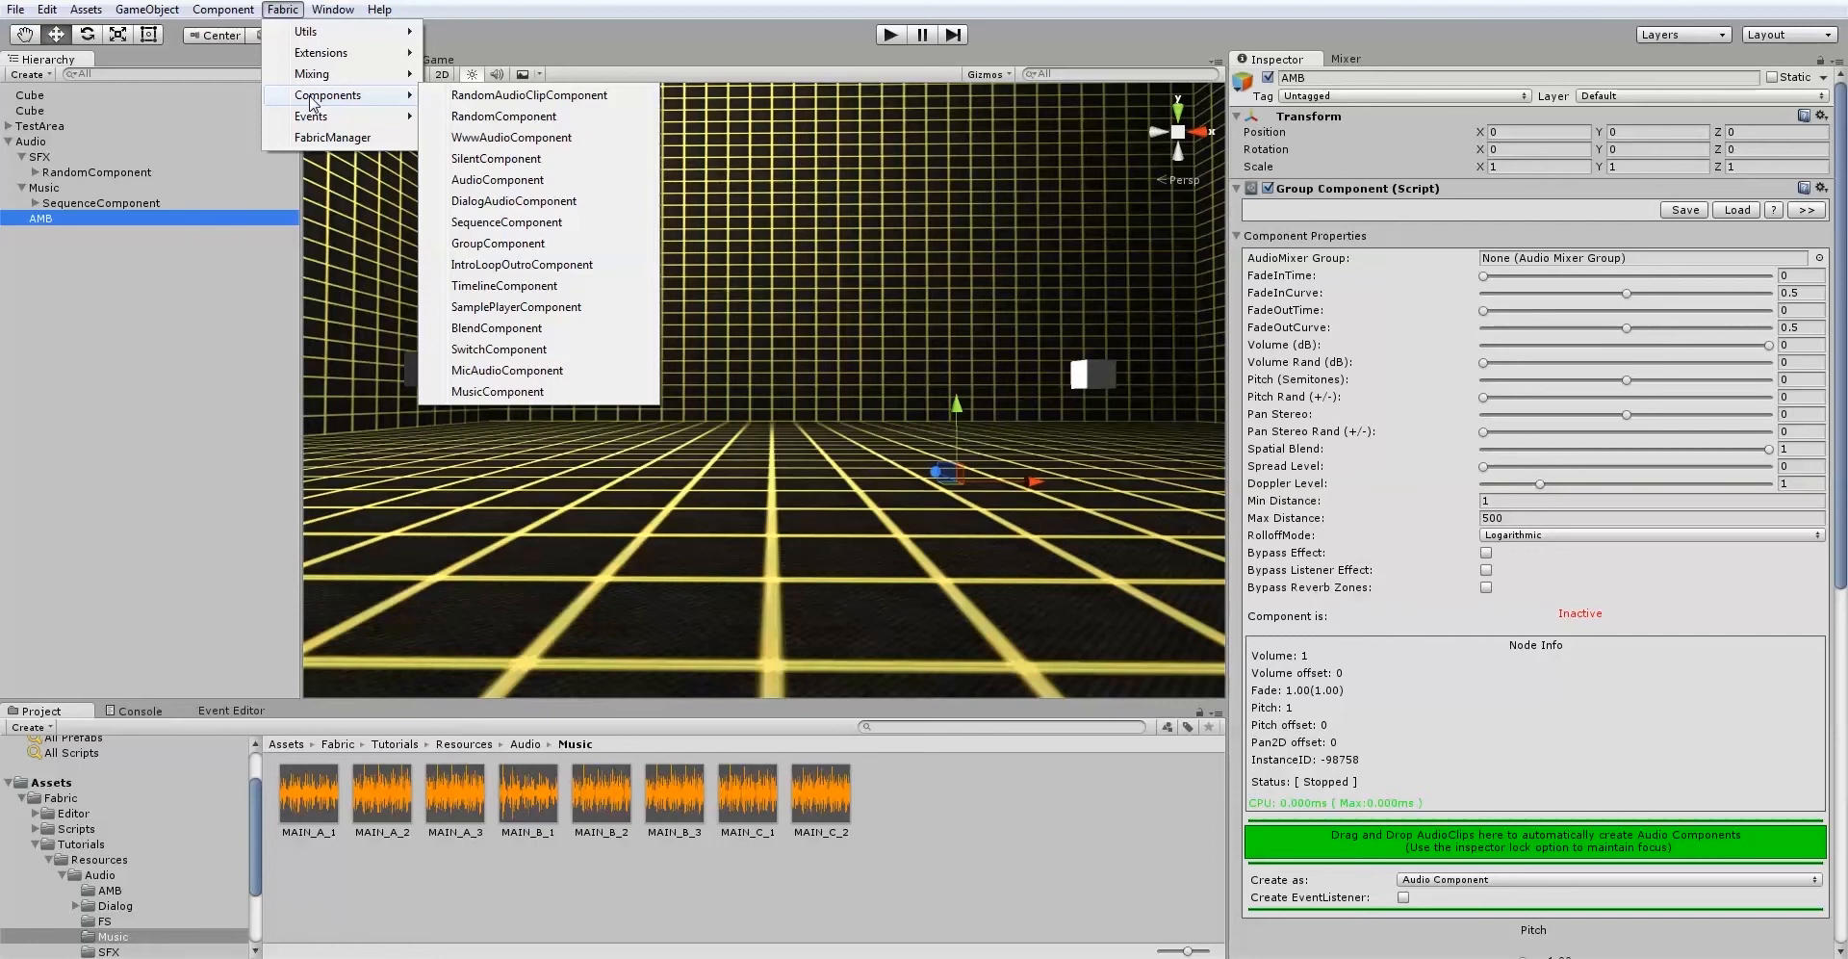
pyautogui.click(503, 331)
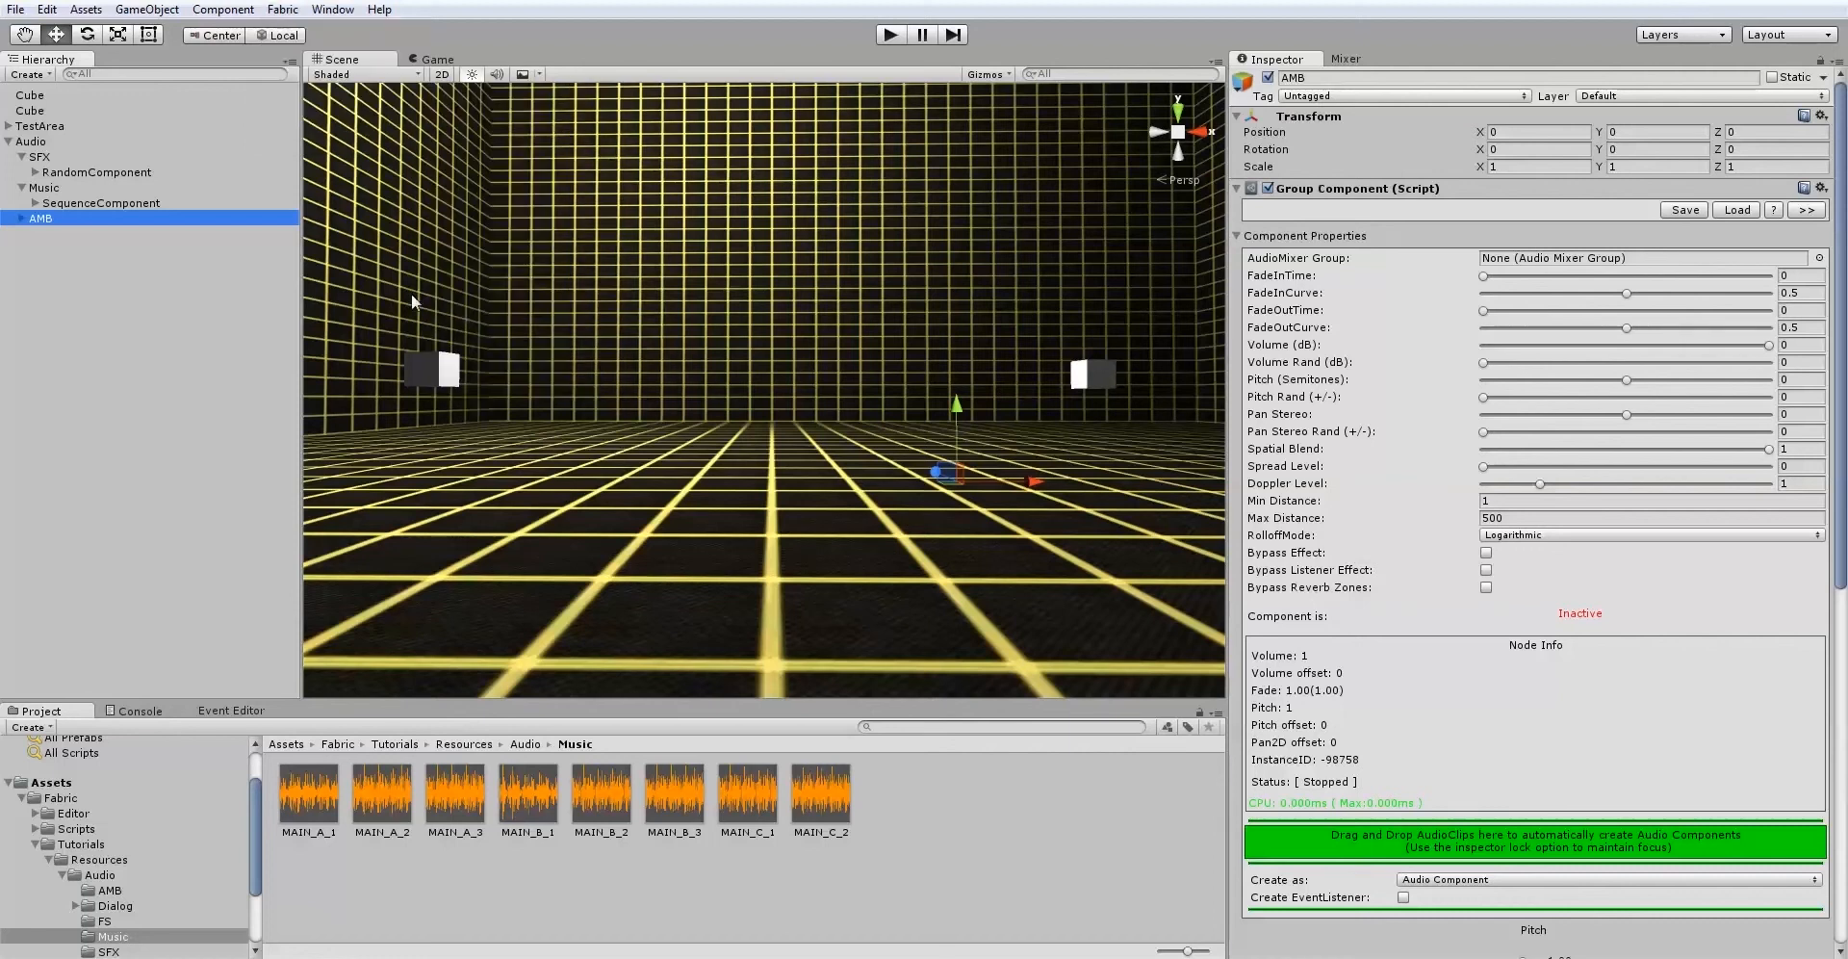
# Lock the Inspector on the BlendComponent and add clips Swamp_01 to Swamp_08 from the Audio/AMB folder as Audio Components.
pyautogui.click(21, 219)
pyautogui.click(60, 235)
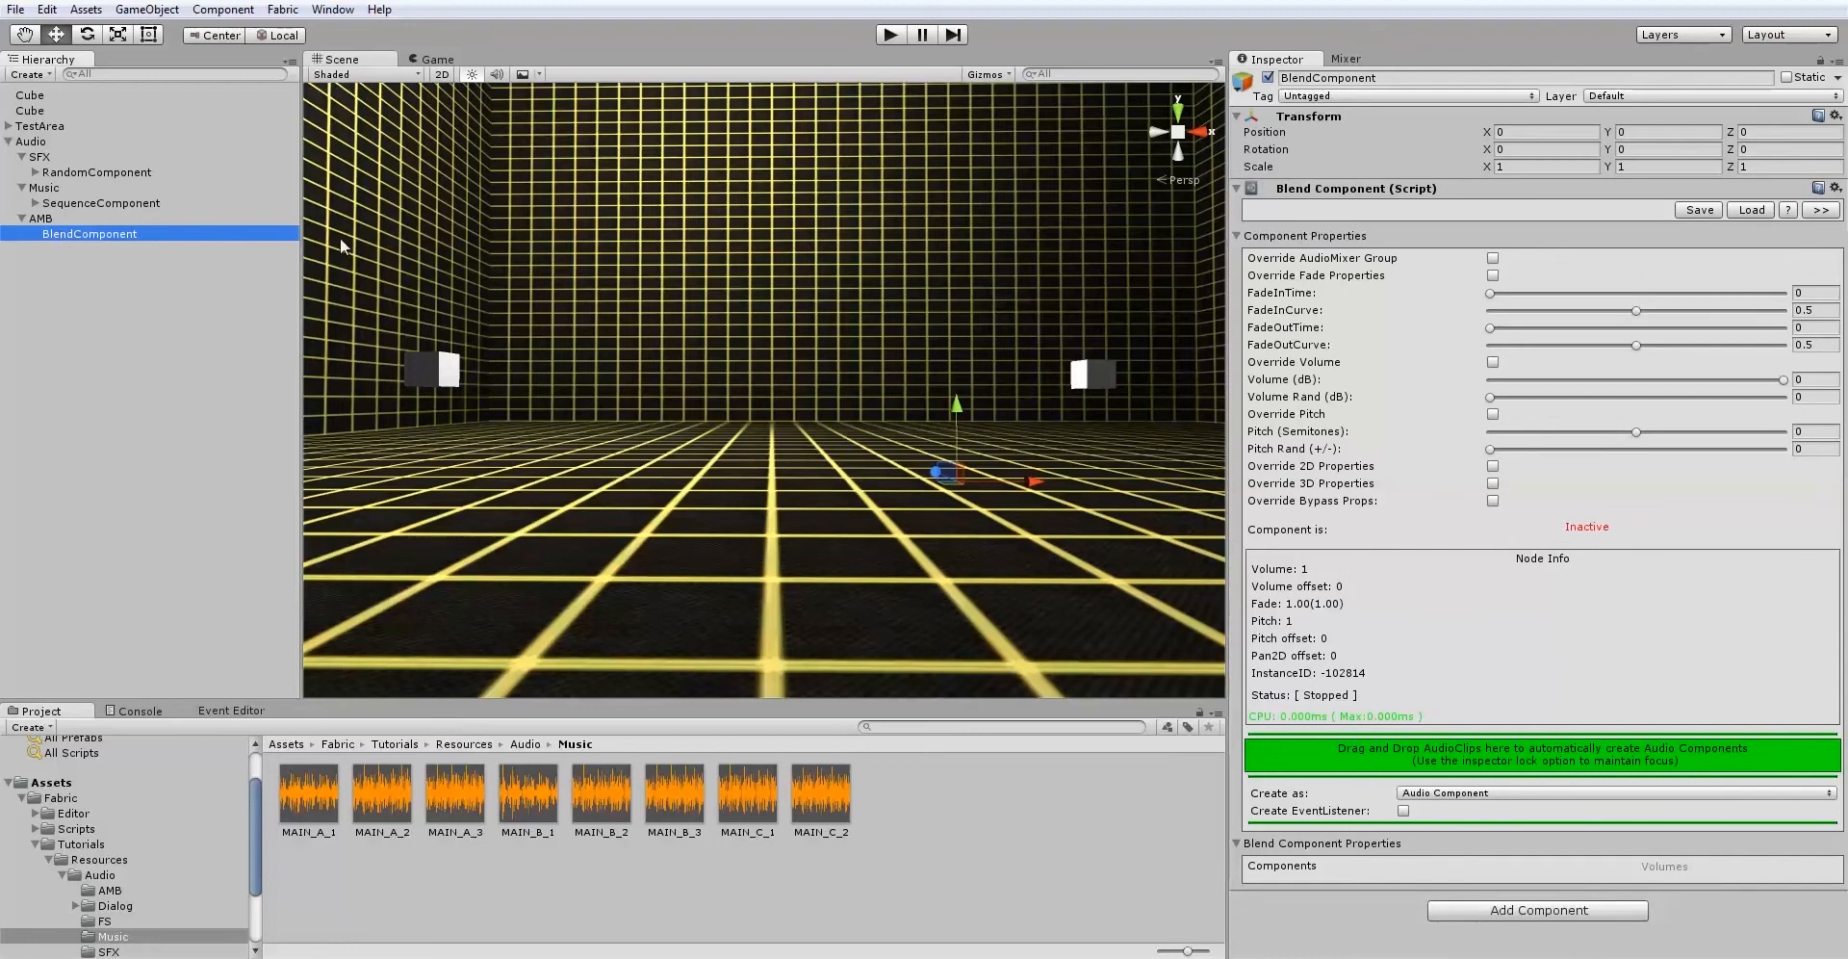
pyautogui.click(1822, 63)
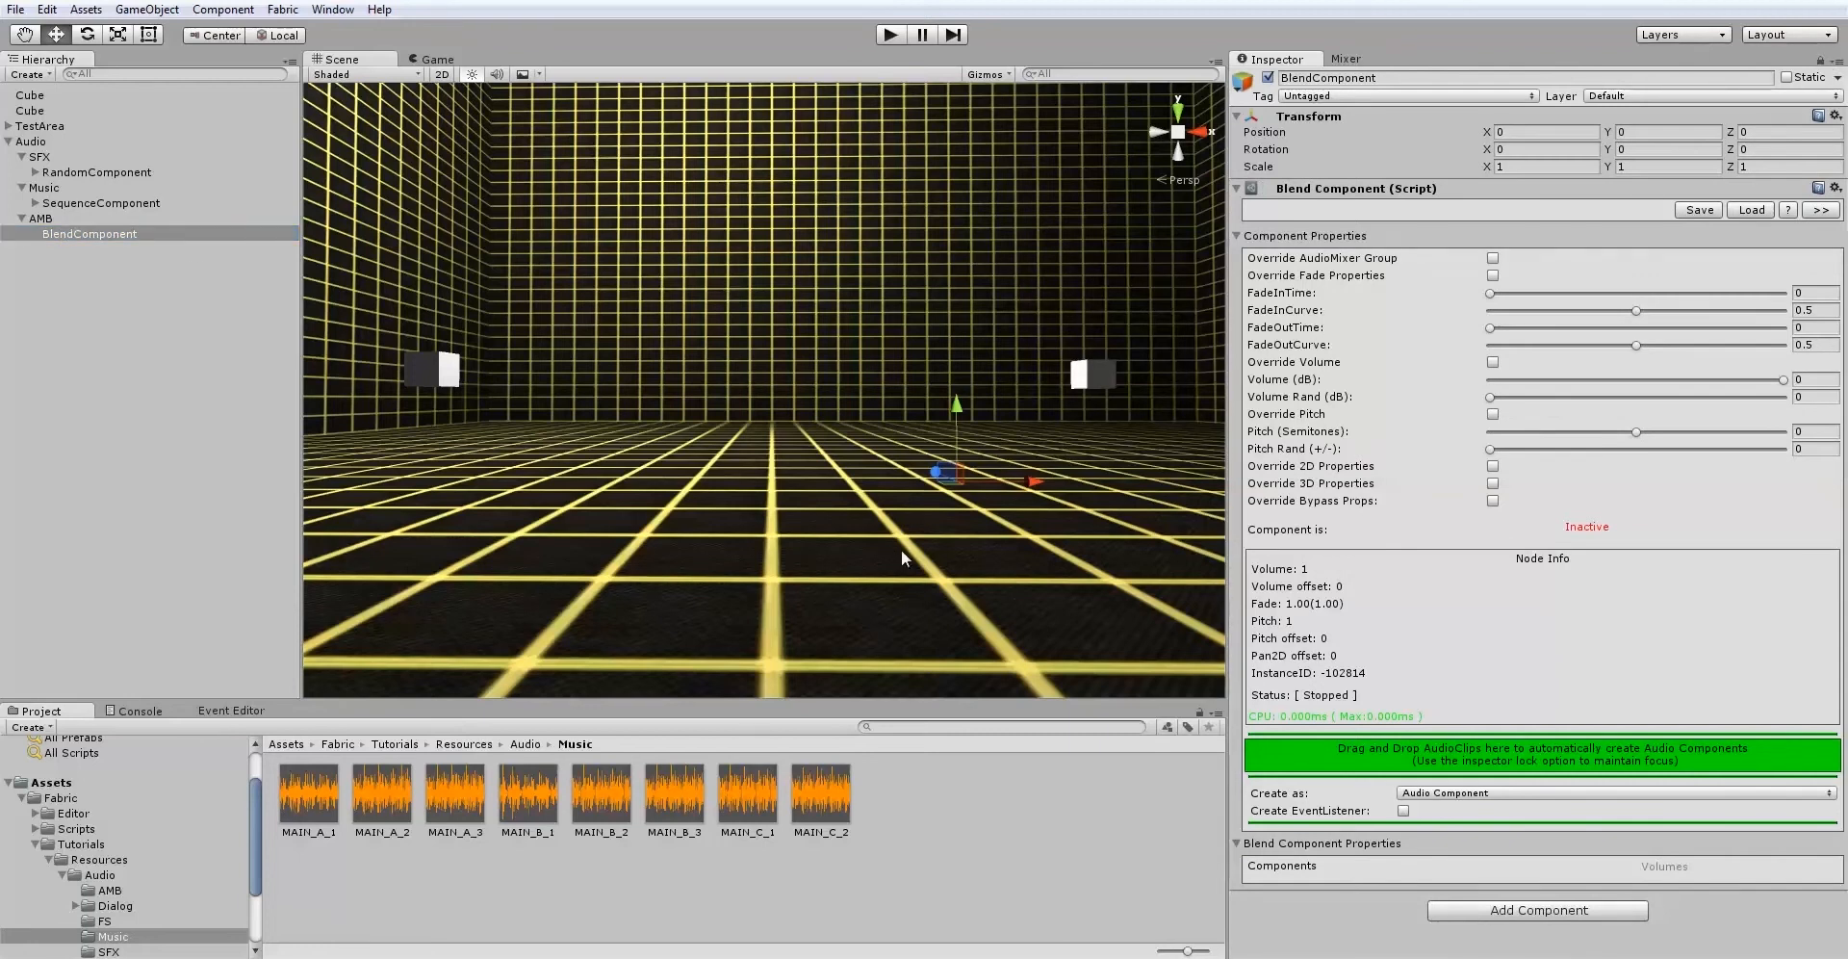
pyautogui.click(526, 744)
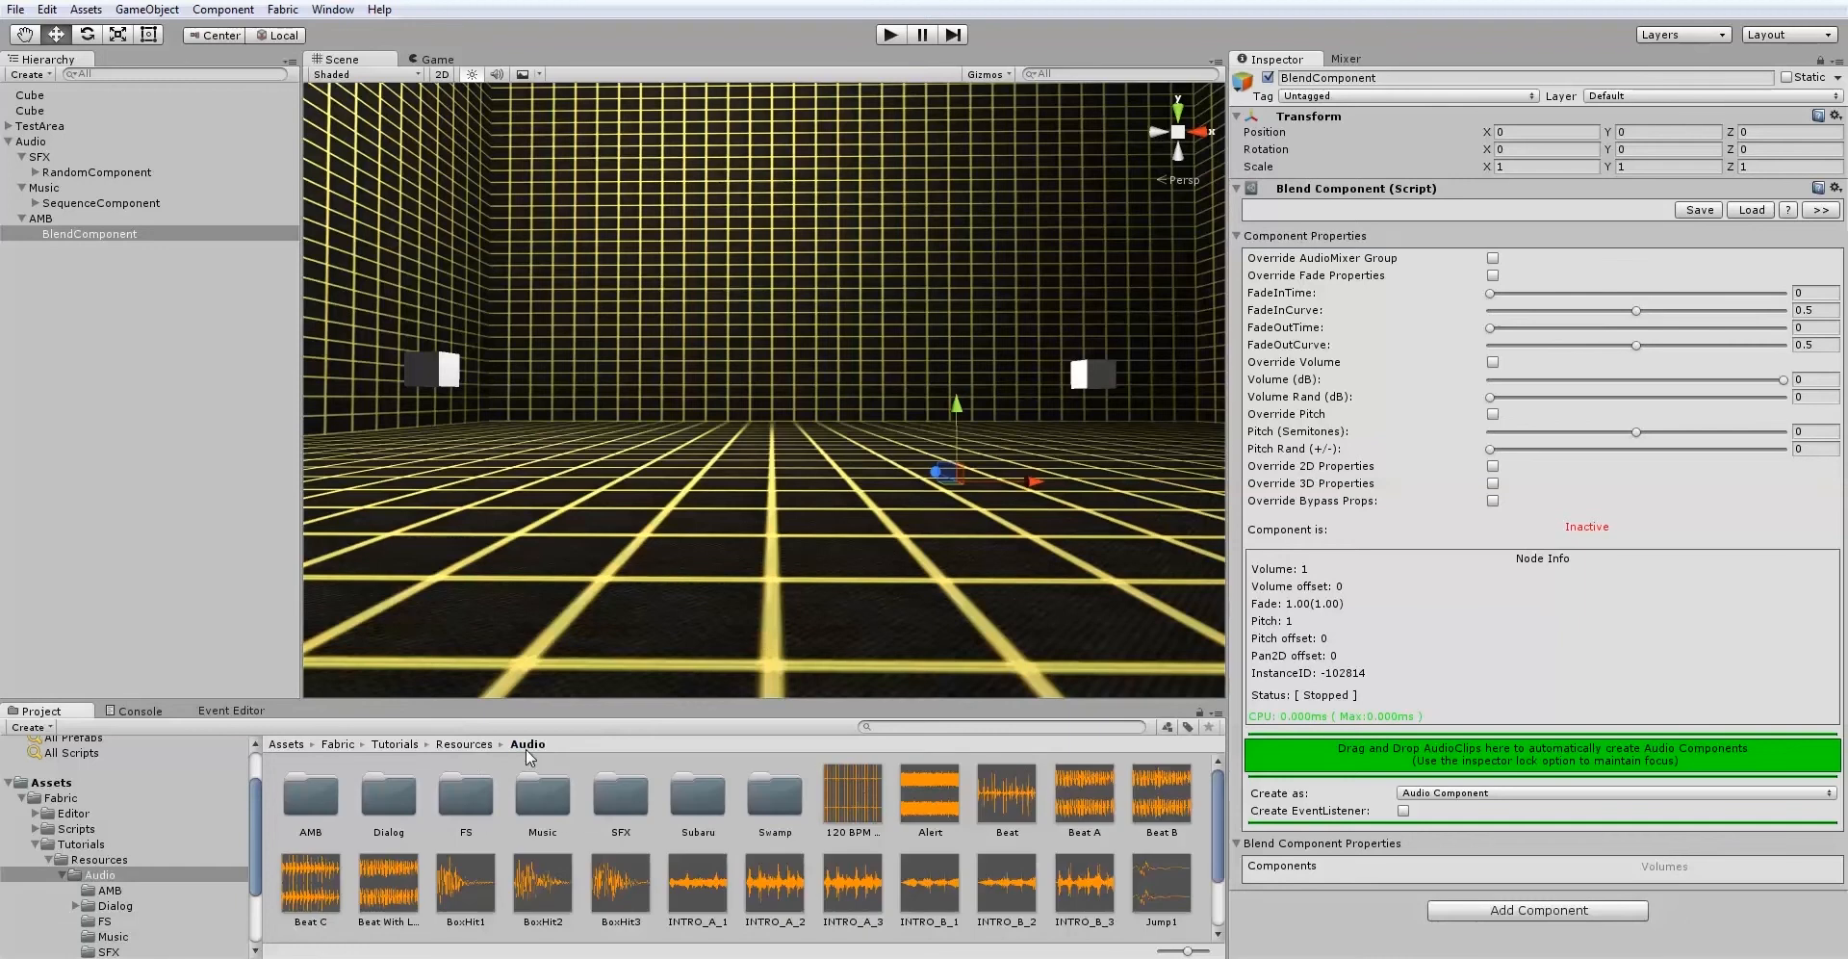
pyautogui.doubleClick(336, 795)
pyautogui.click(312, 795)
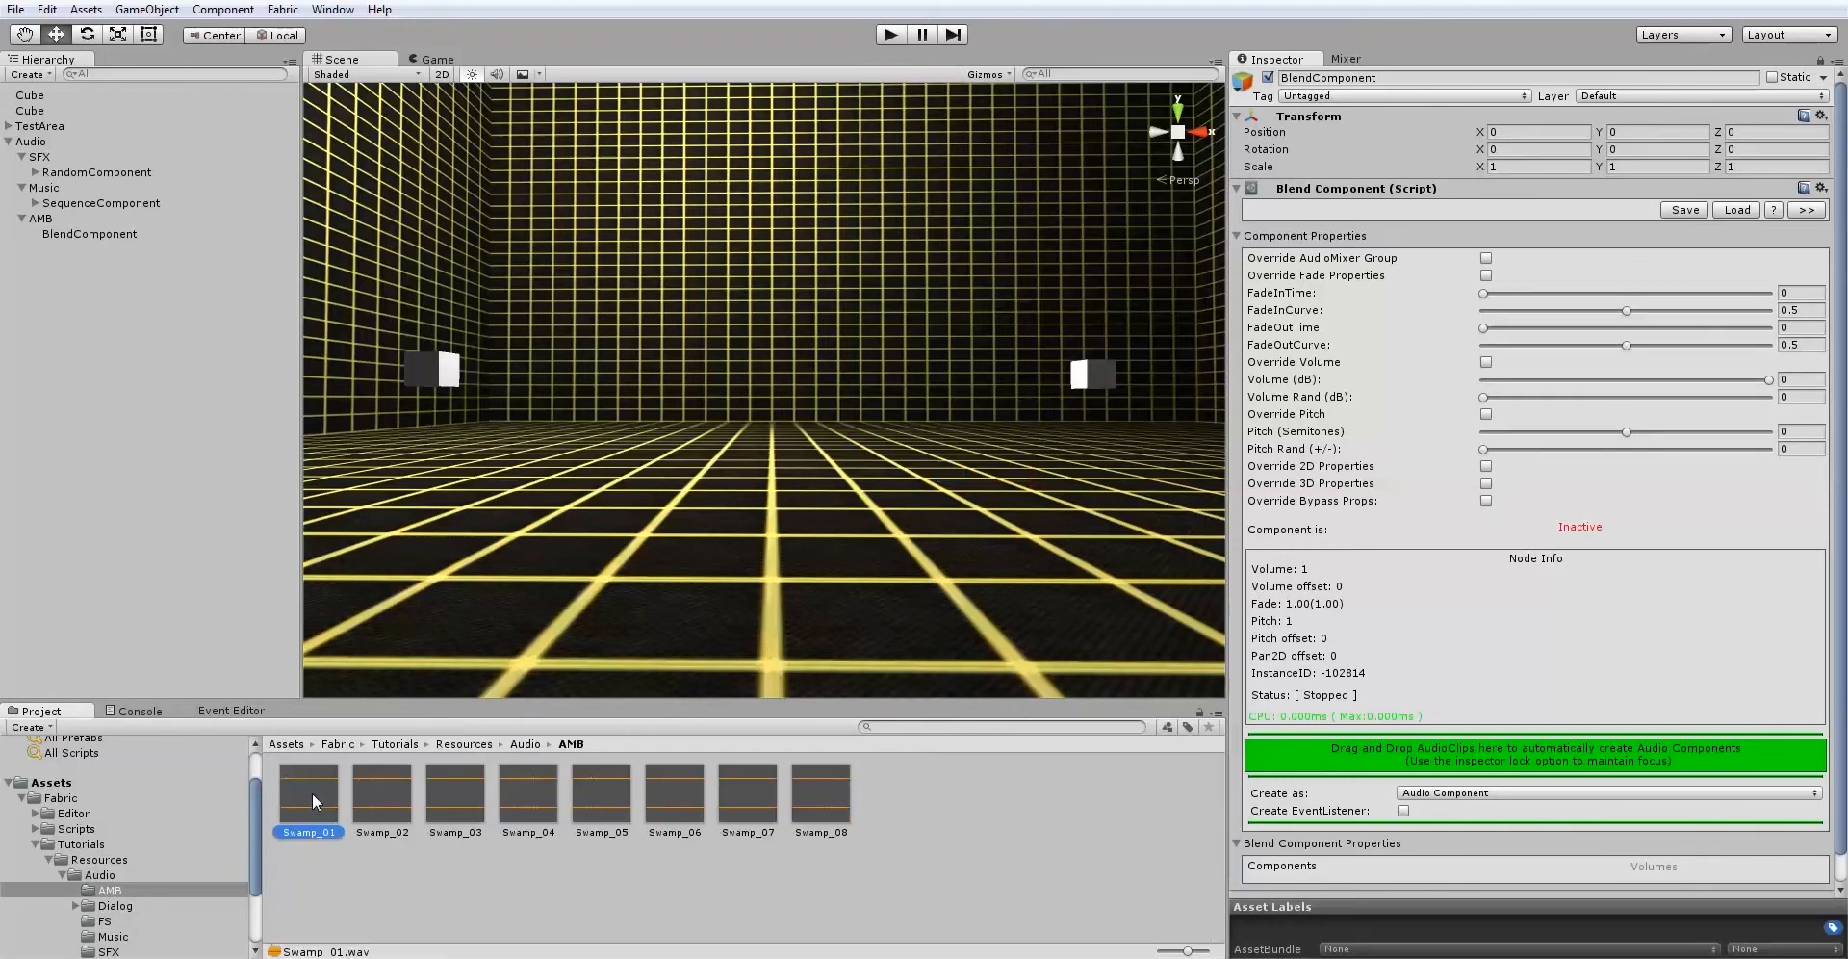
pyautogui.keyDown('shift'); pyautogui.click(824, 797); pyautogui.keyUp('shift')
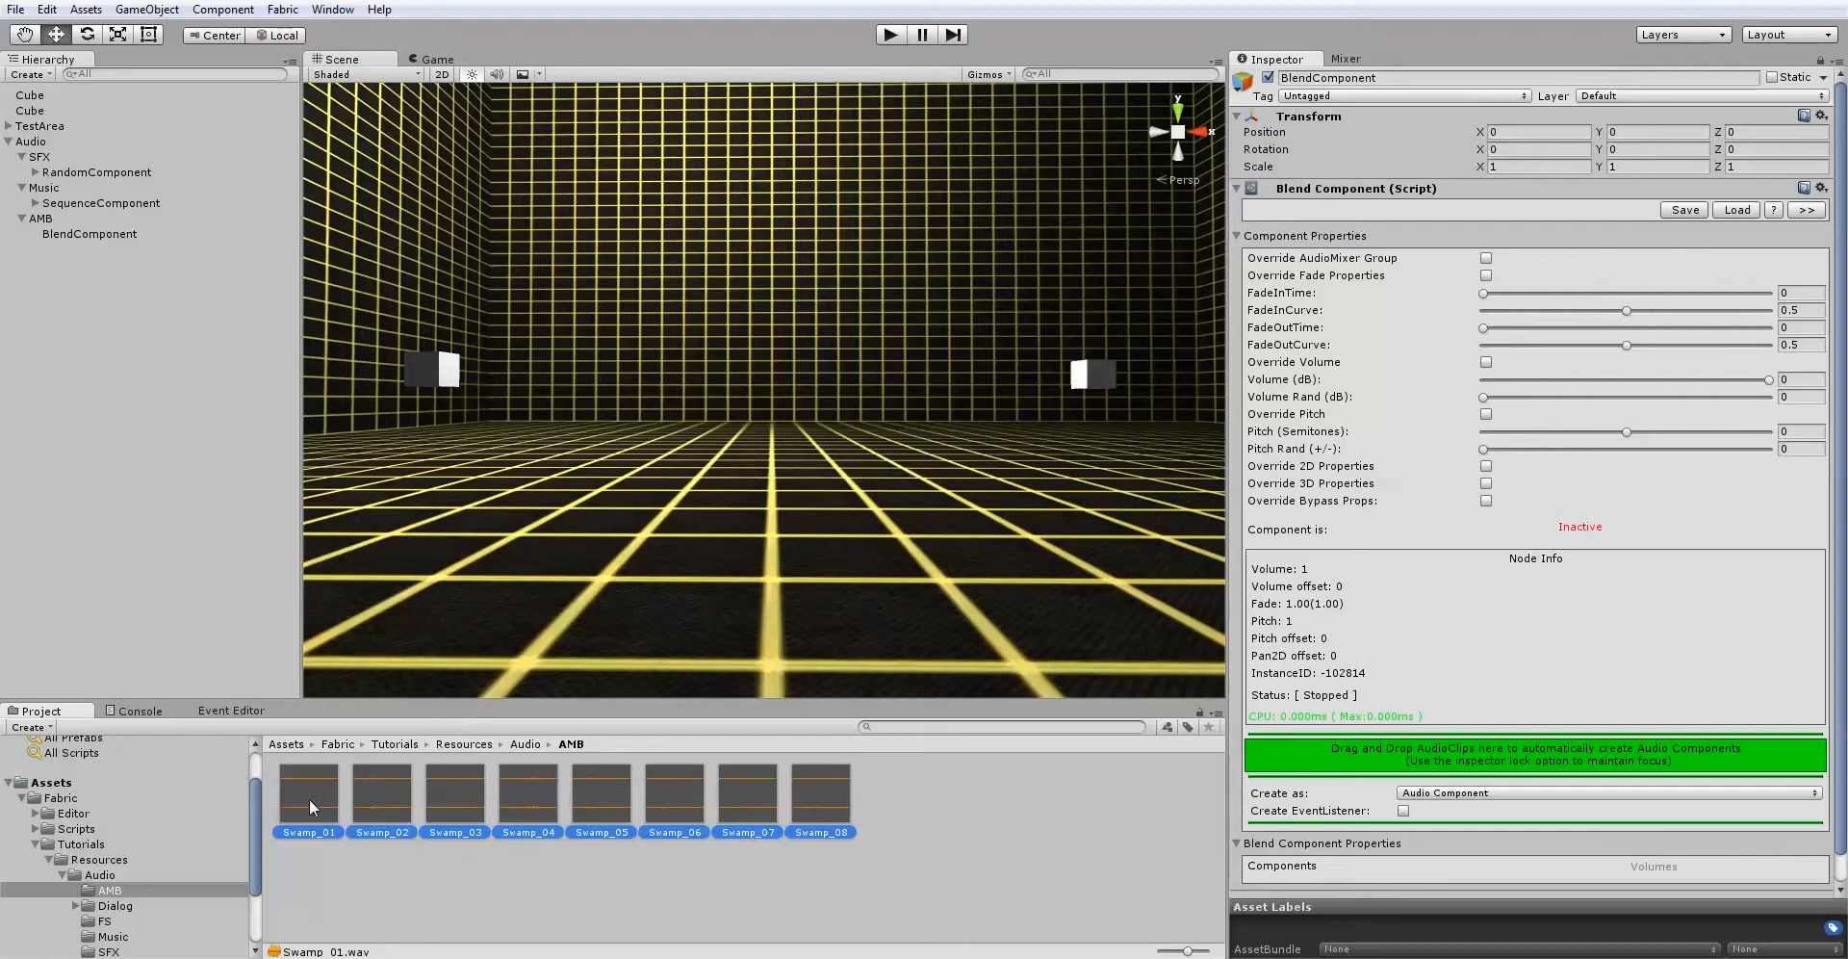
pyautogui.moveTo(310, 801); pyautogui.dragTo(1425, 756)
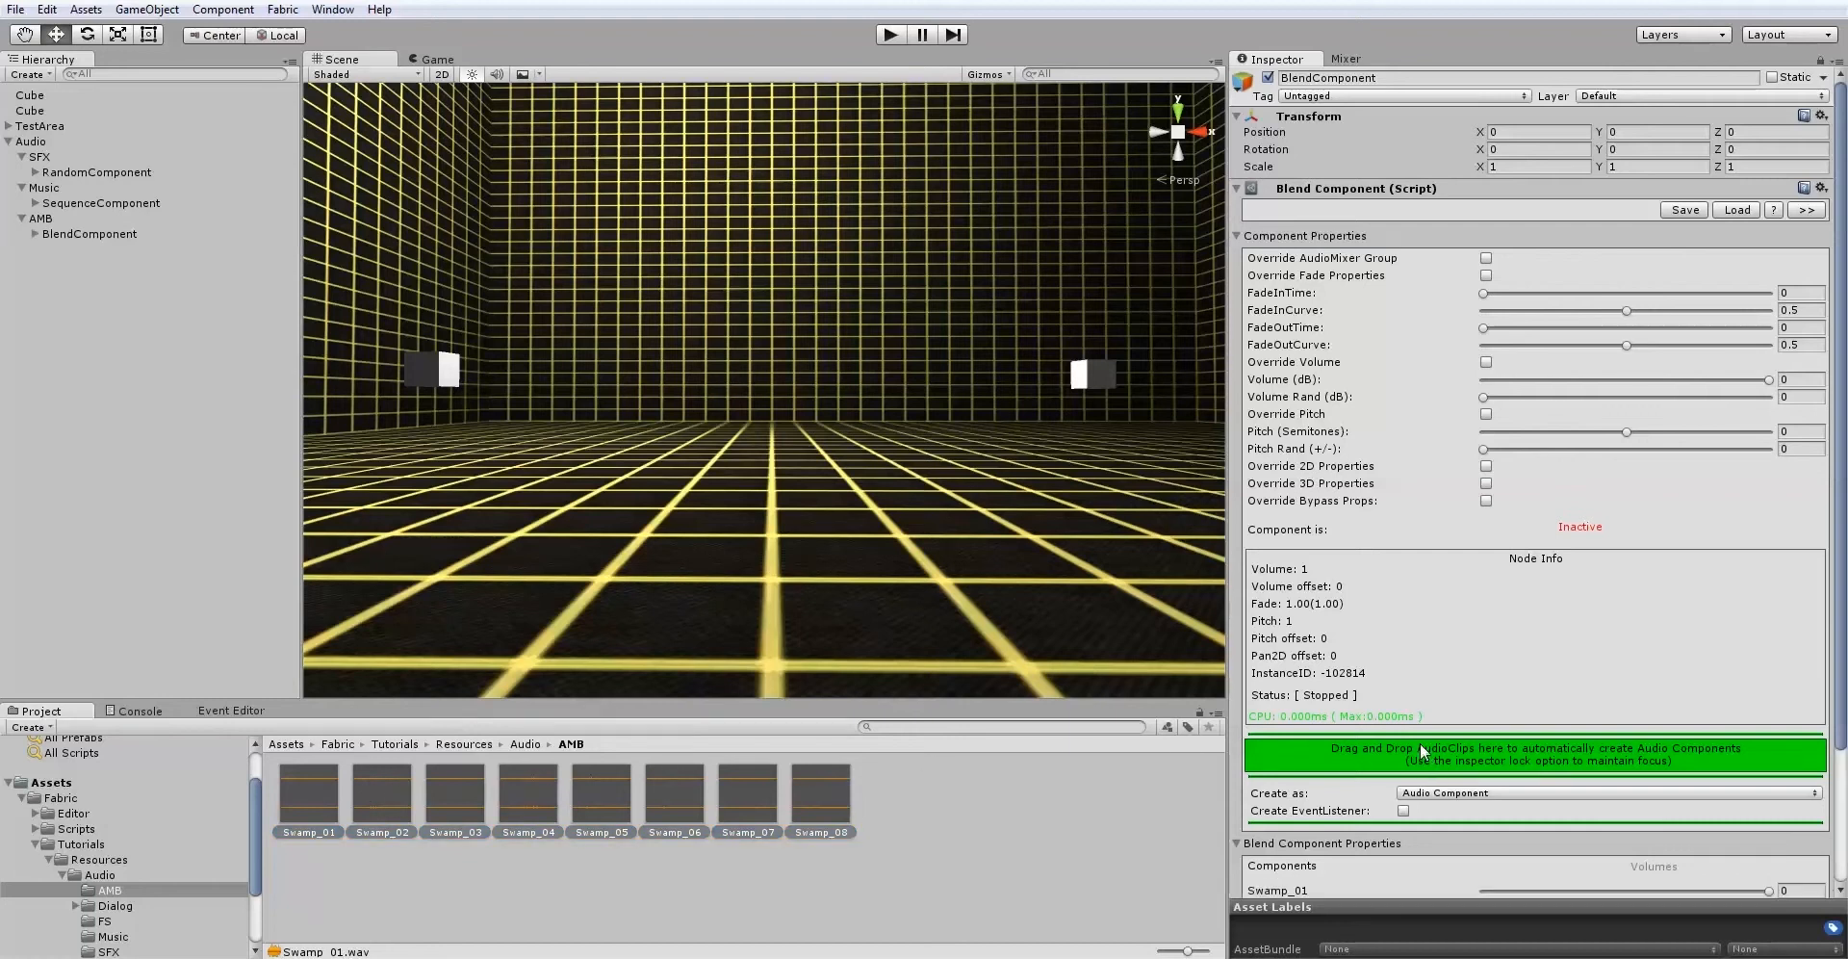
# Set blend volumes in dB: Swamp_01 -3.7, Swamp_05 -10.3, Swamp_02 -9.7, Swamp_03 -18.1, Swamp_08 -9.9, Swamp_04 -22.8, Swamp_06 -7.8, Swamp_07 -13.6; unlock the Inspector.
pyautogui.scroll(-4, 1770, 733)
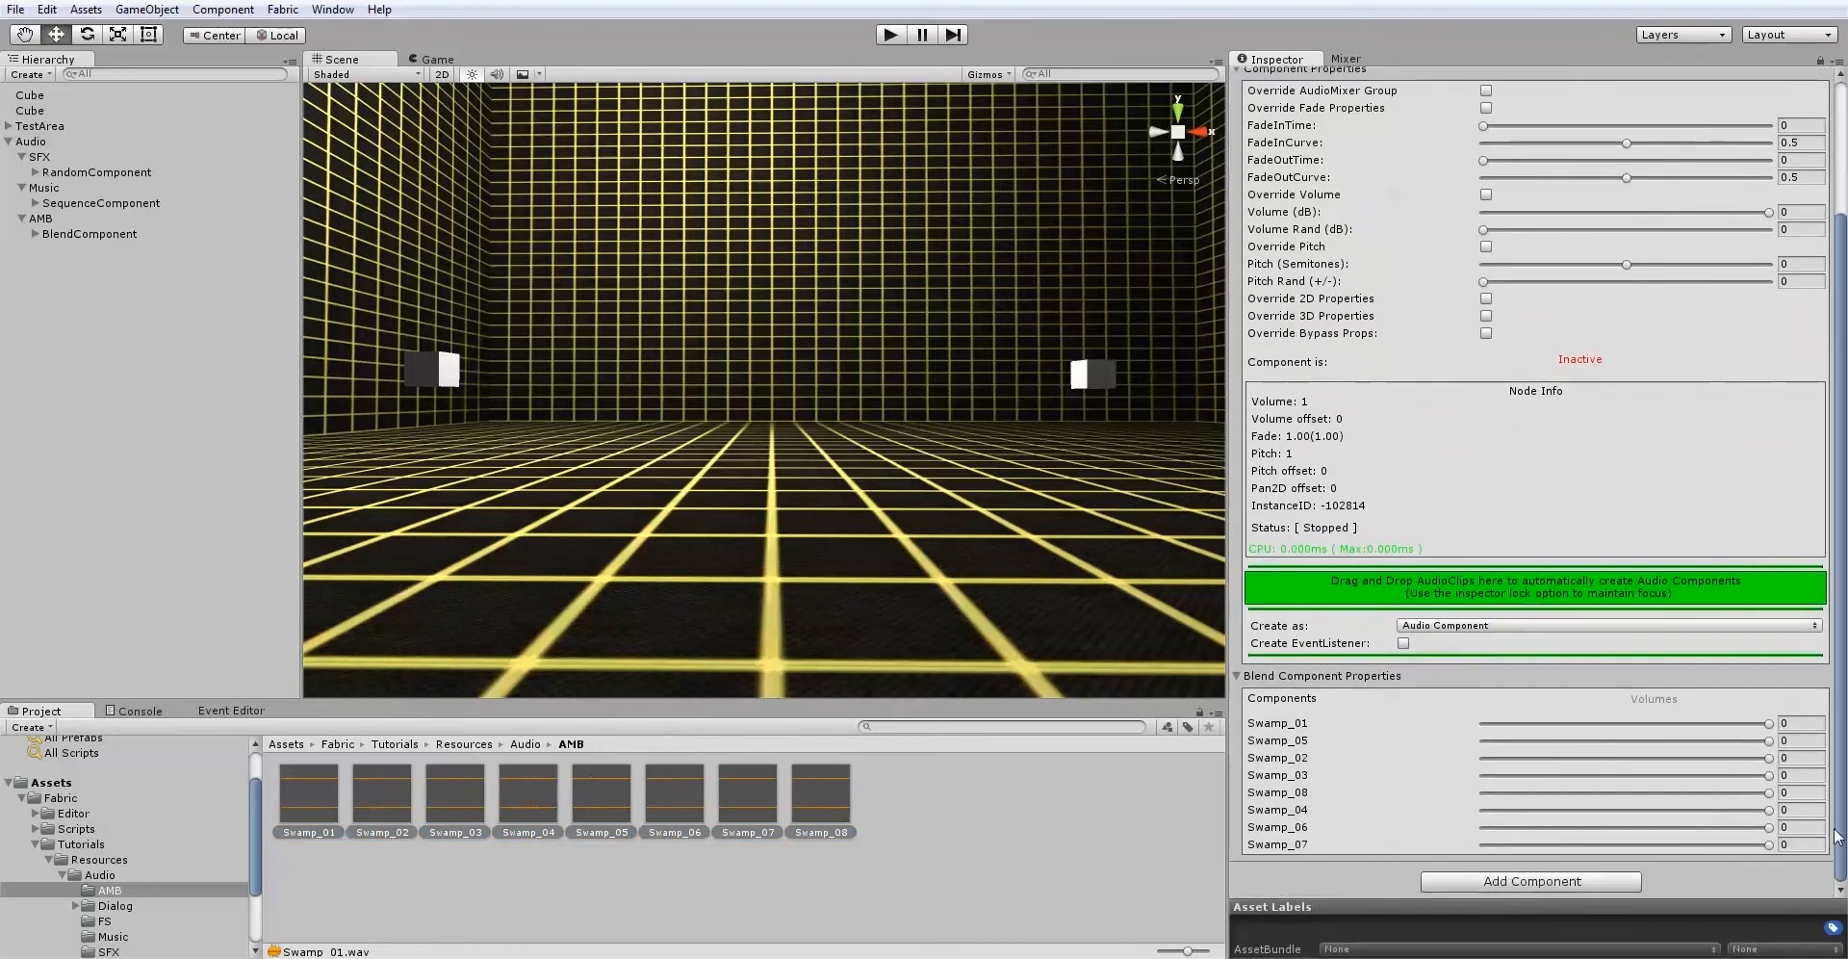
pyautogui.moveTo(1769, 723); pyautogui.dragTo(1709, 845)
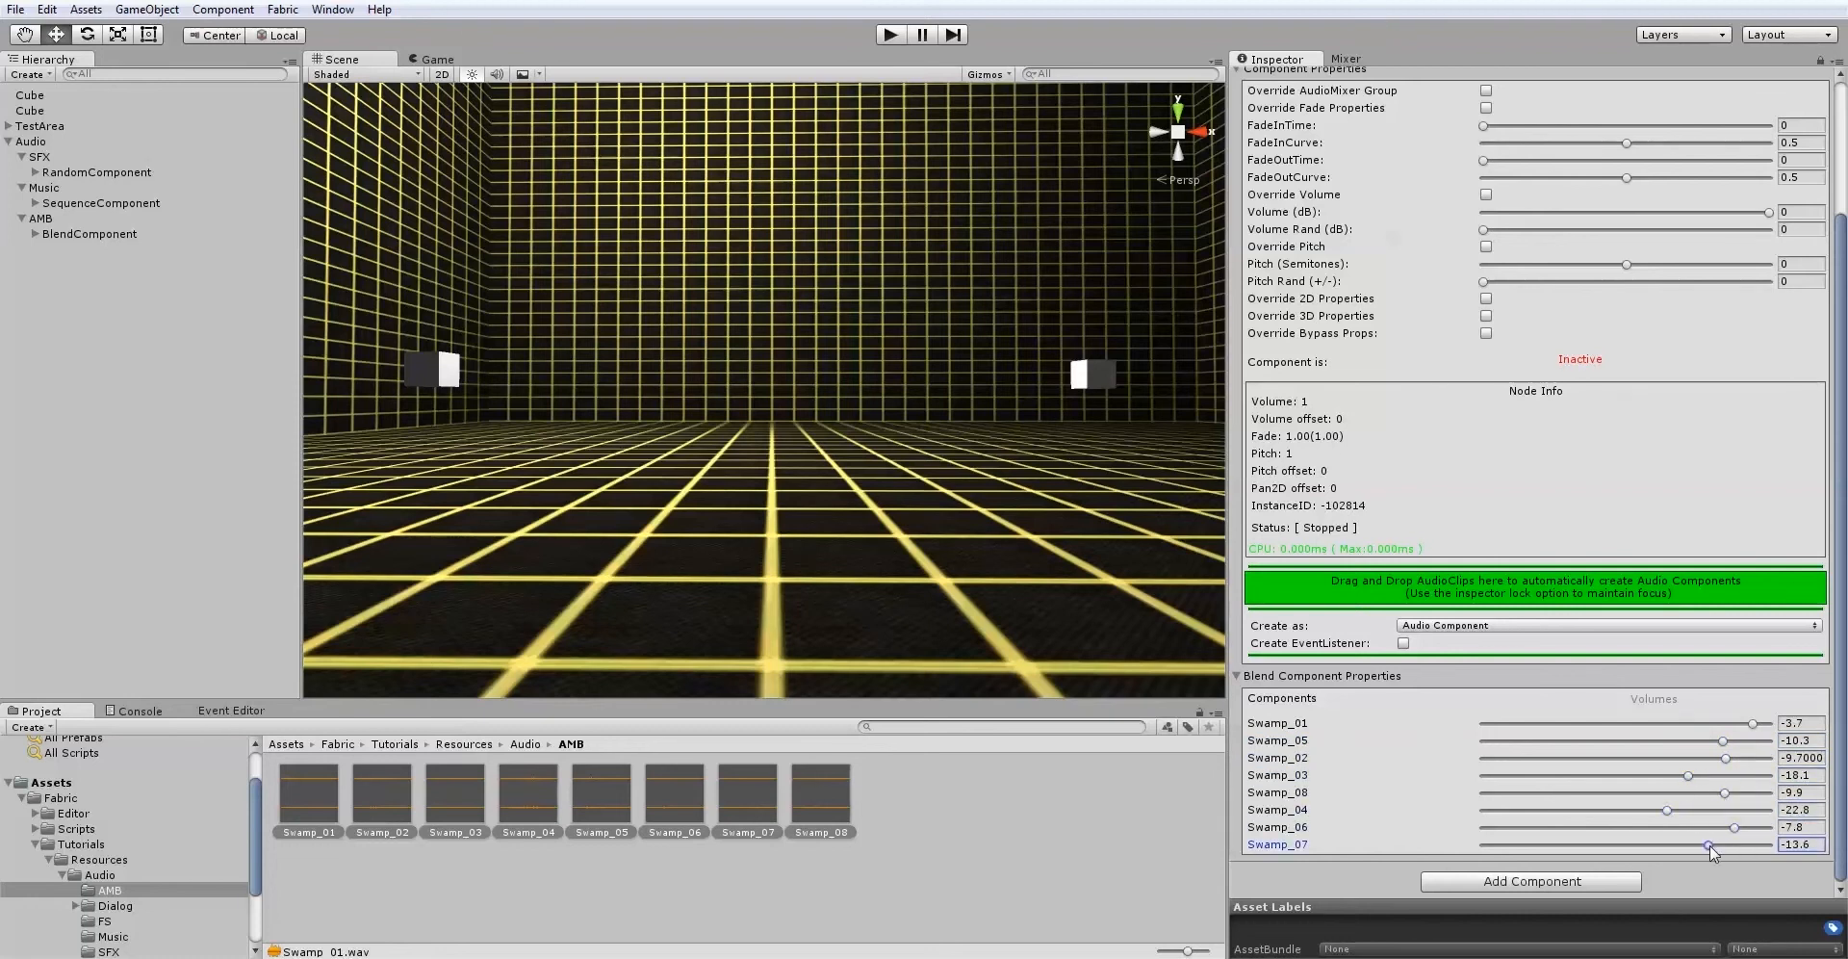
pyautogui.click(1821, 61)
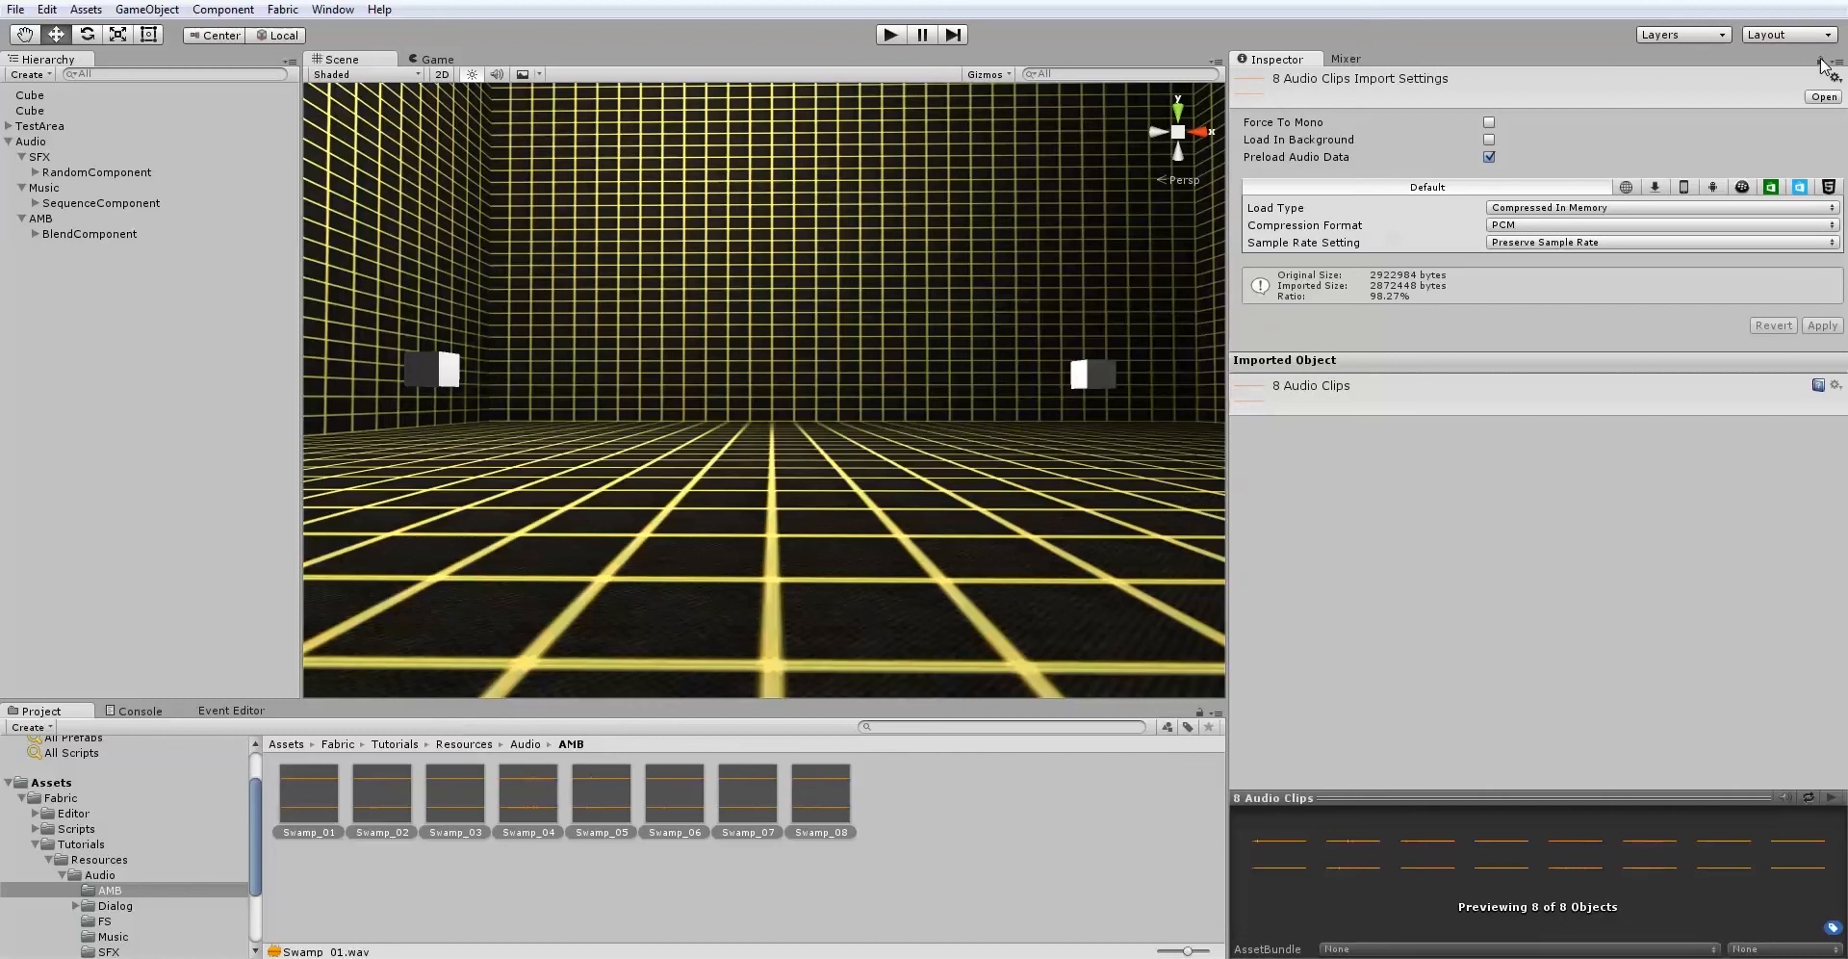
# Enable Loop on the BlendComponent's Swamp_01, Swamp_05, Swamp_02 and Swamp_03 audio components.
pyautogui.click(36, 234)
pyautogui.click(81, 251)
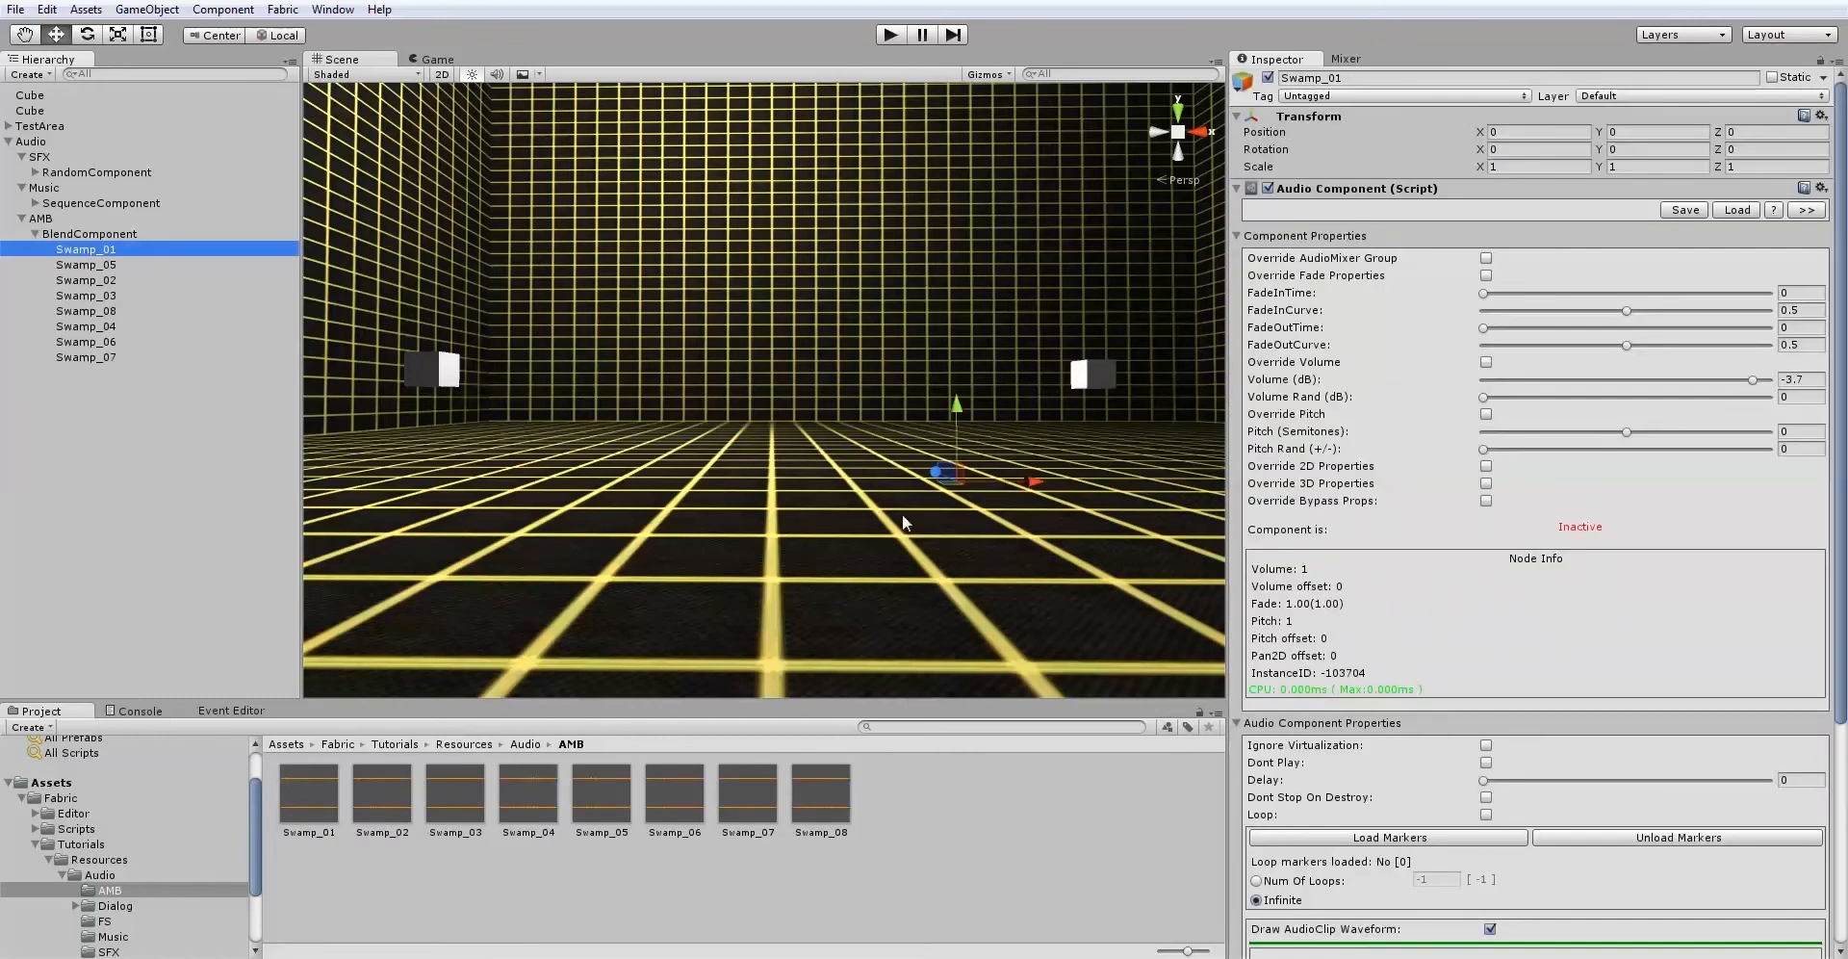
pyautogui.click(1487, 814)
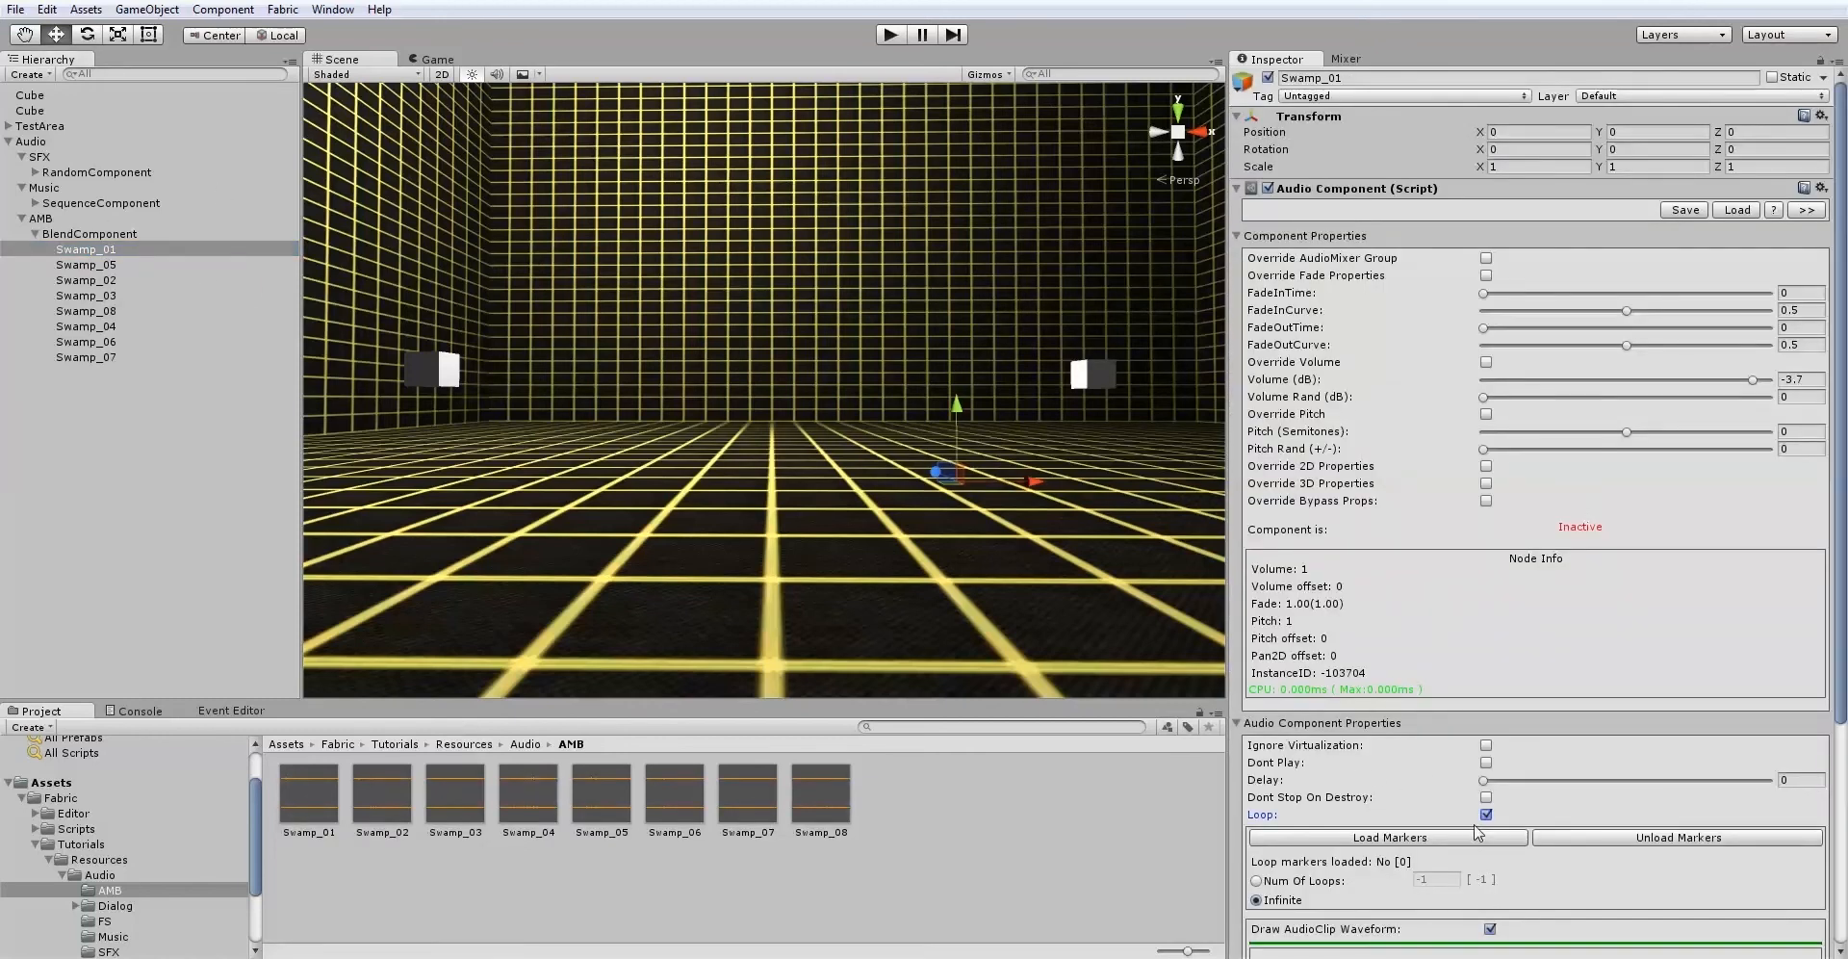
pyautogui.click(92, 266)
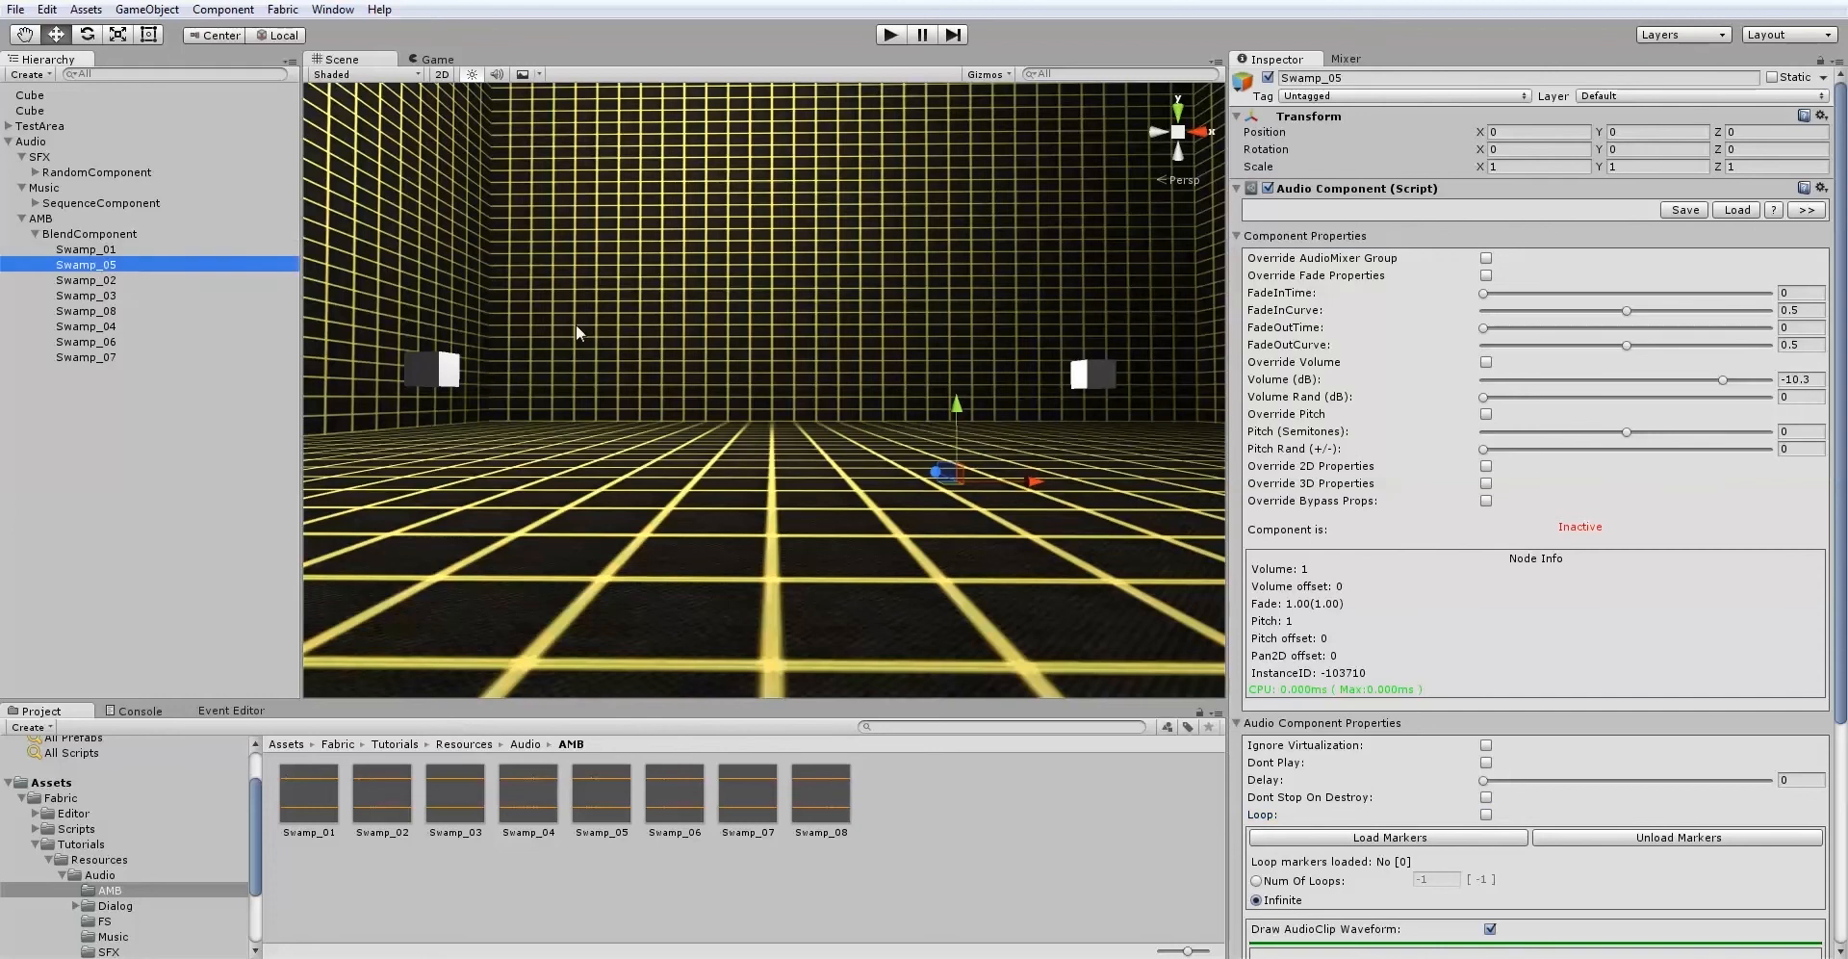
pyautogui.click(1486, 814)
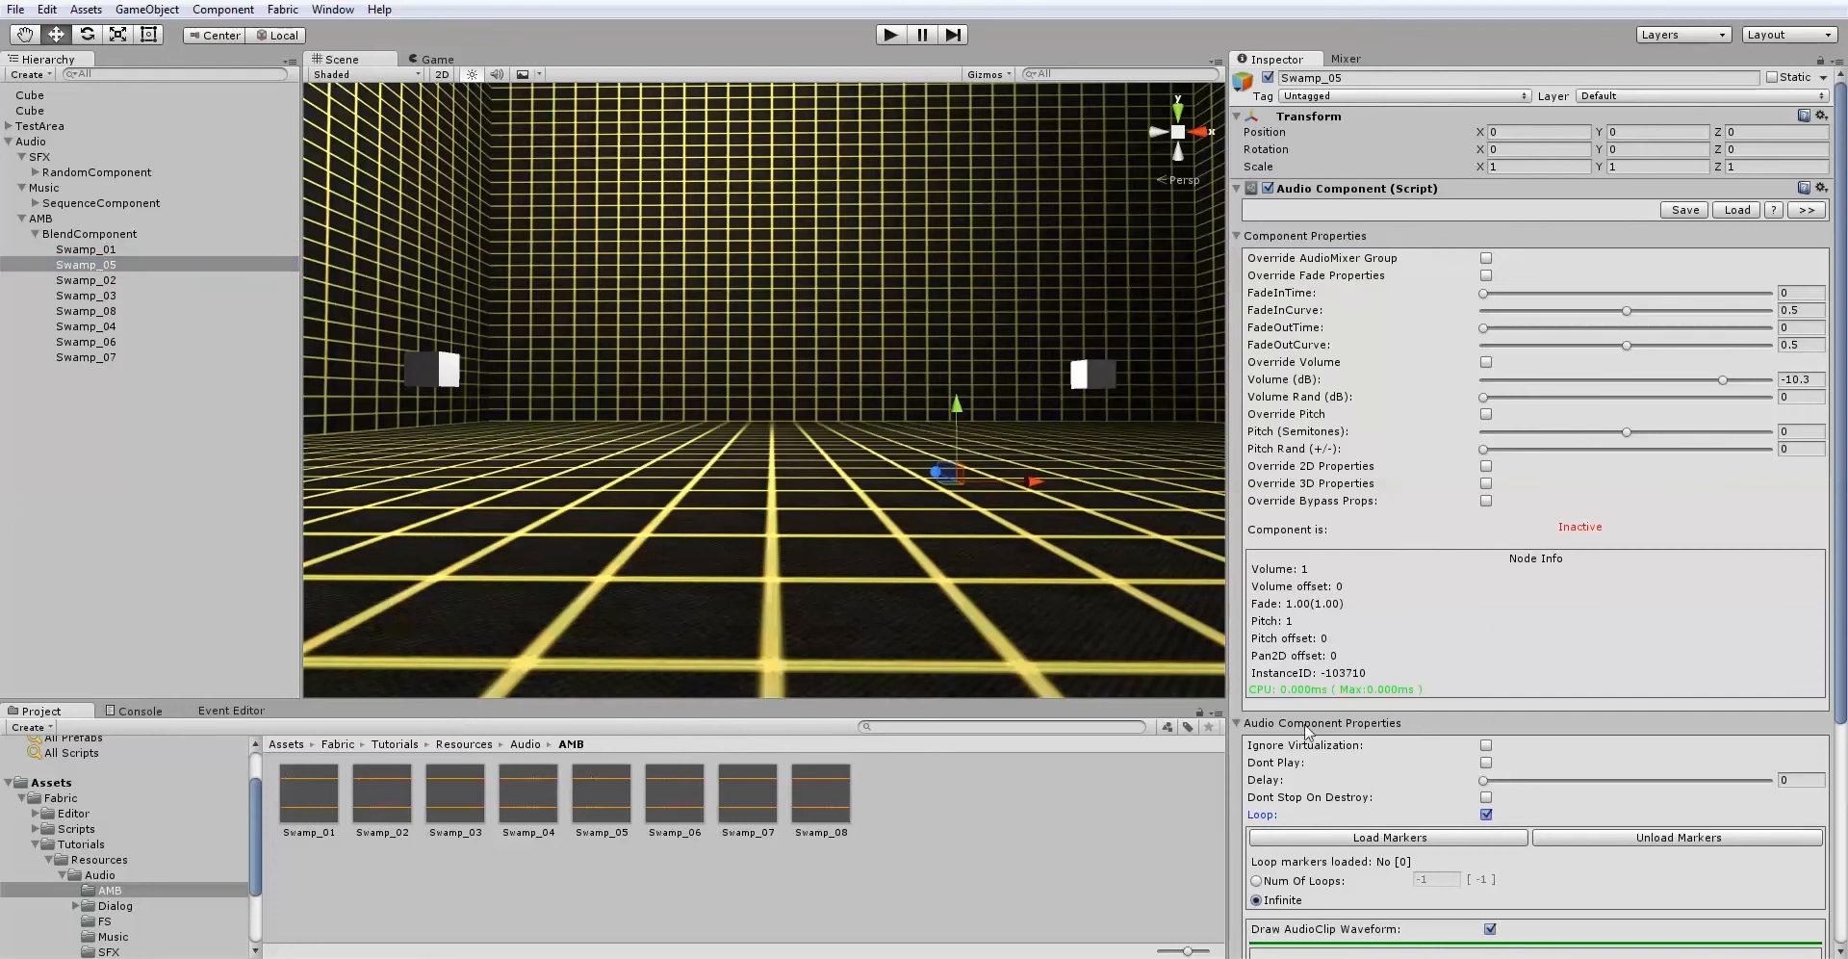
pyautogui.click(114, 280)
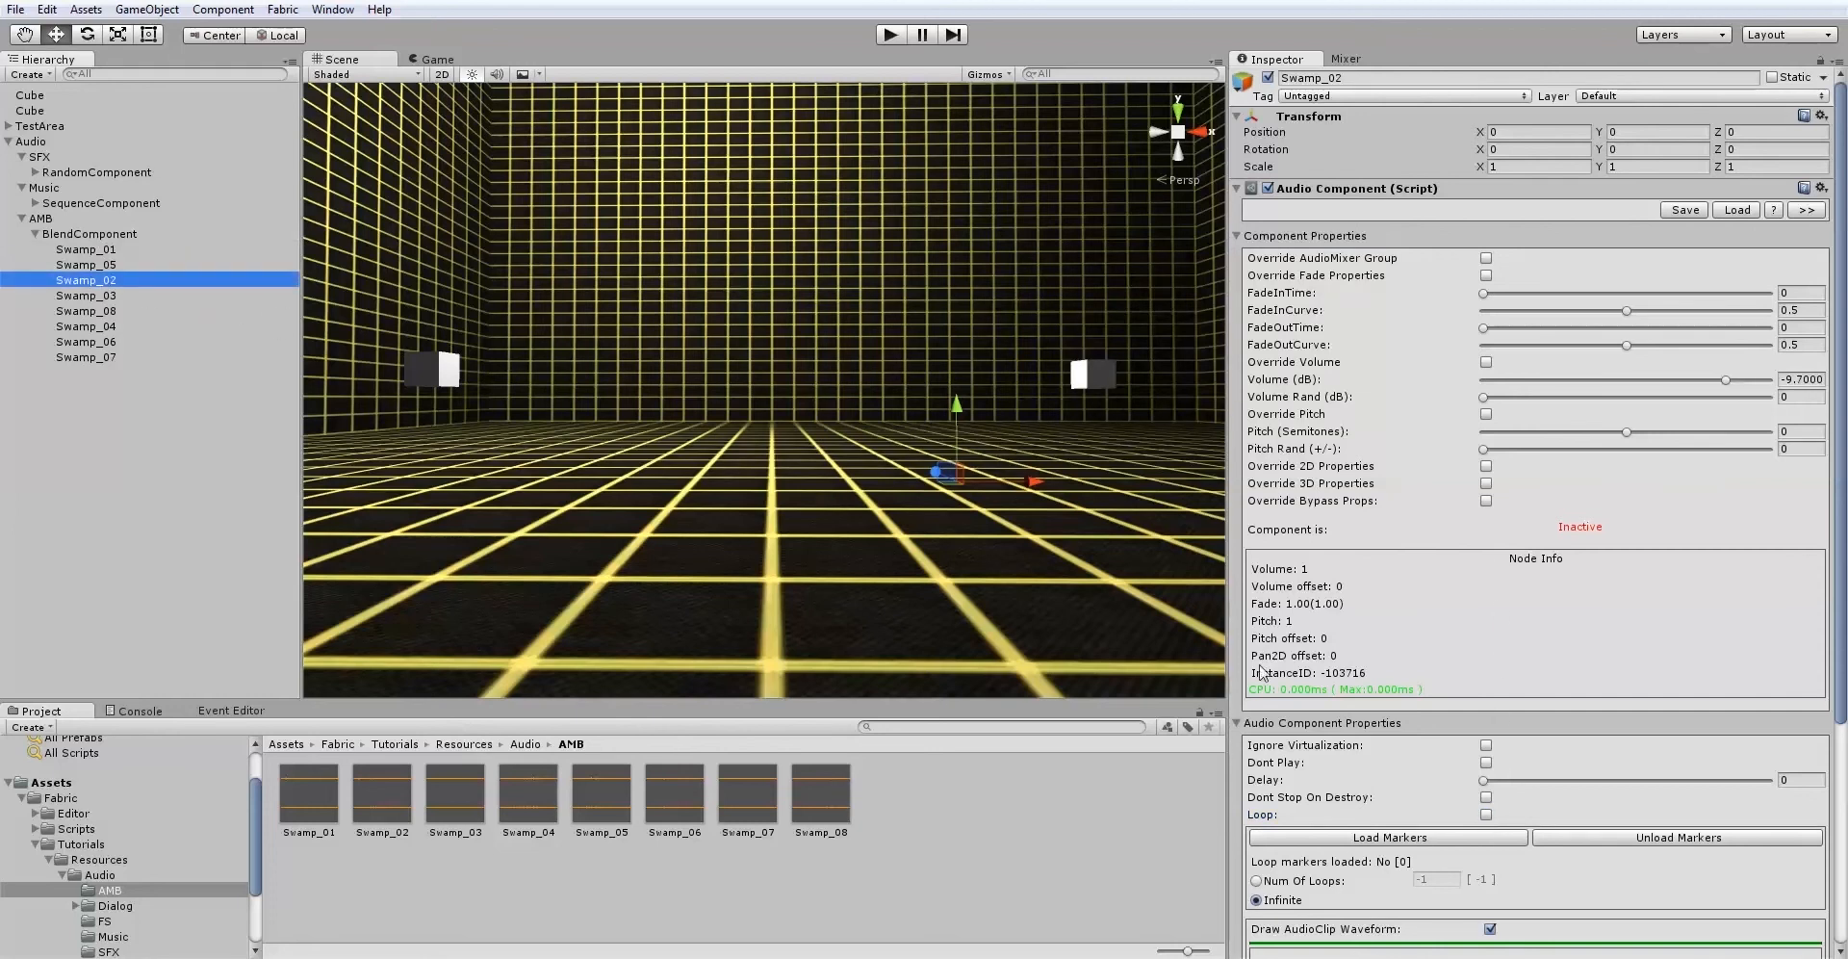
pyautogui.click(1486, 814)
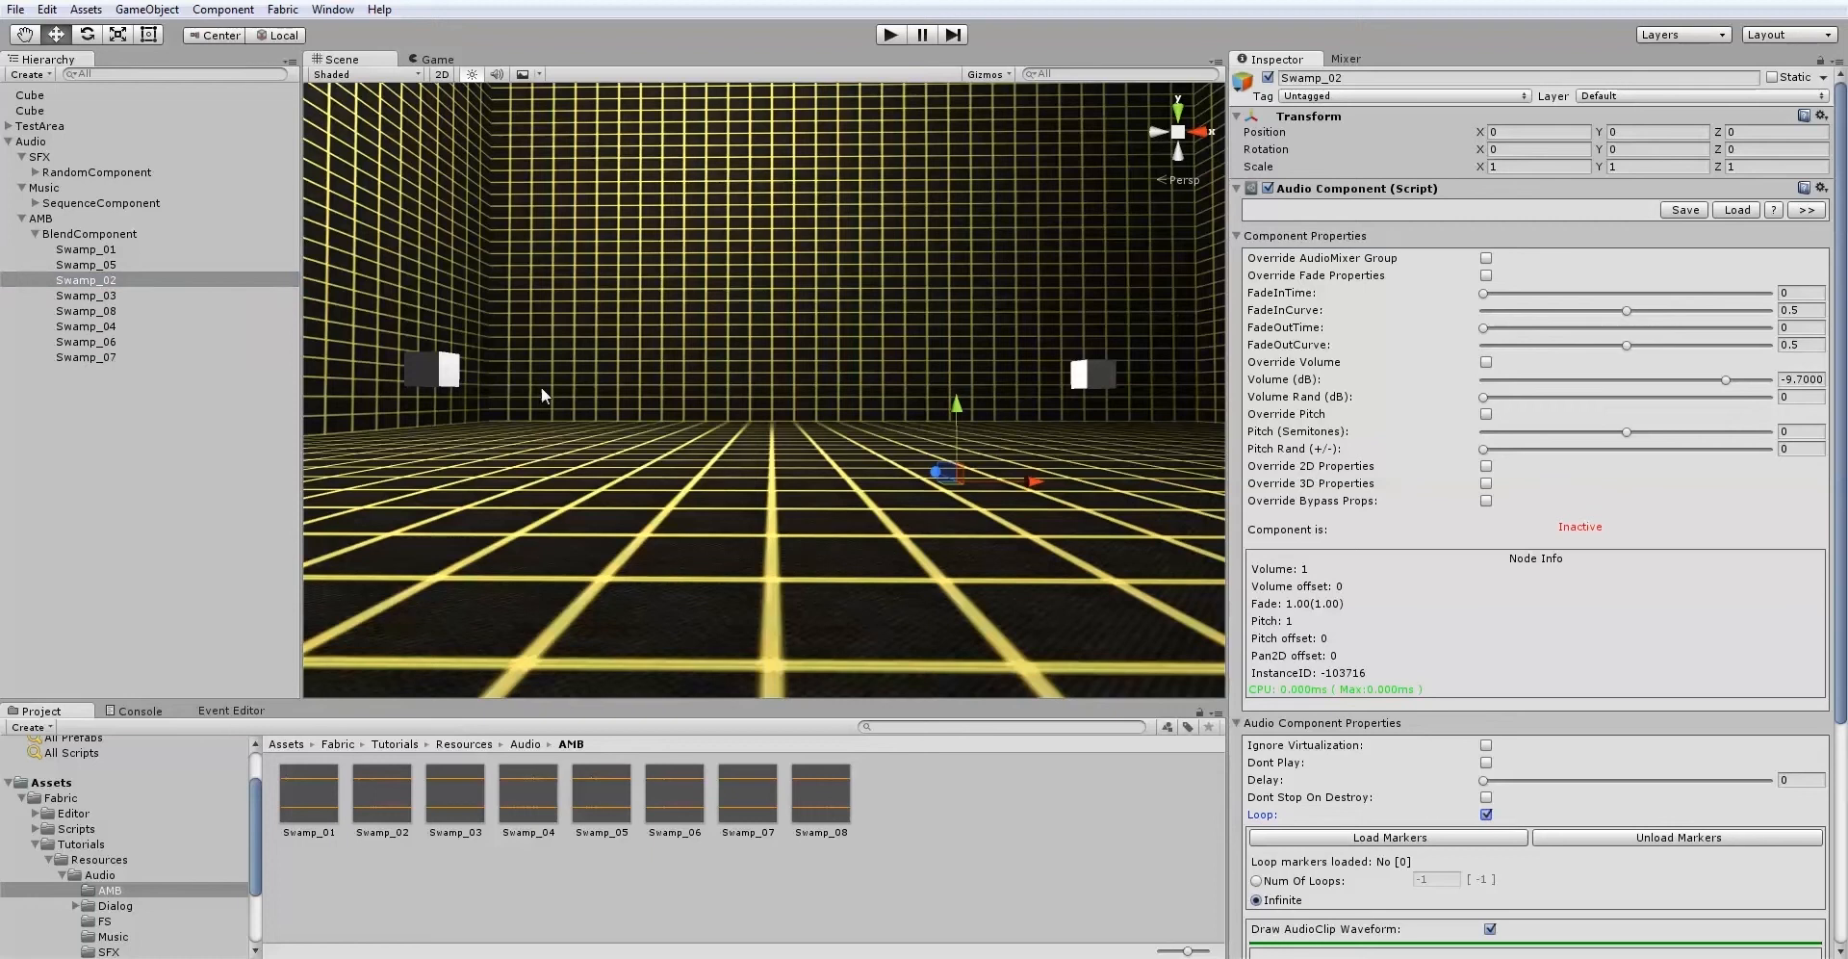
pyautogui.click(115, 296)
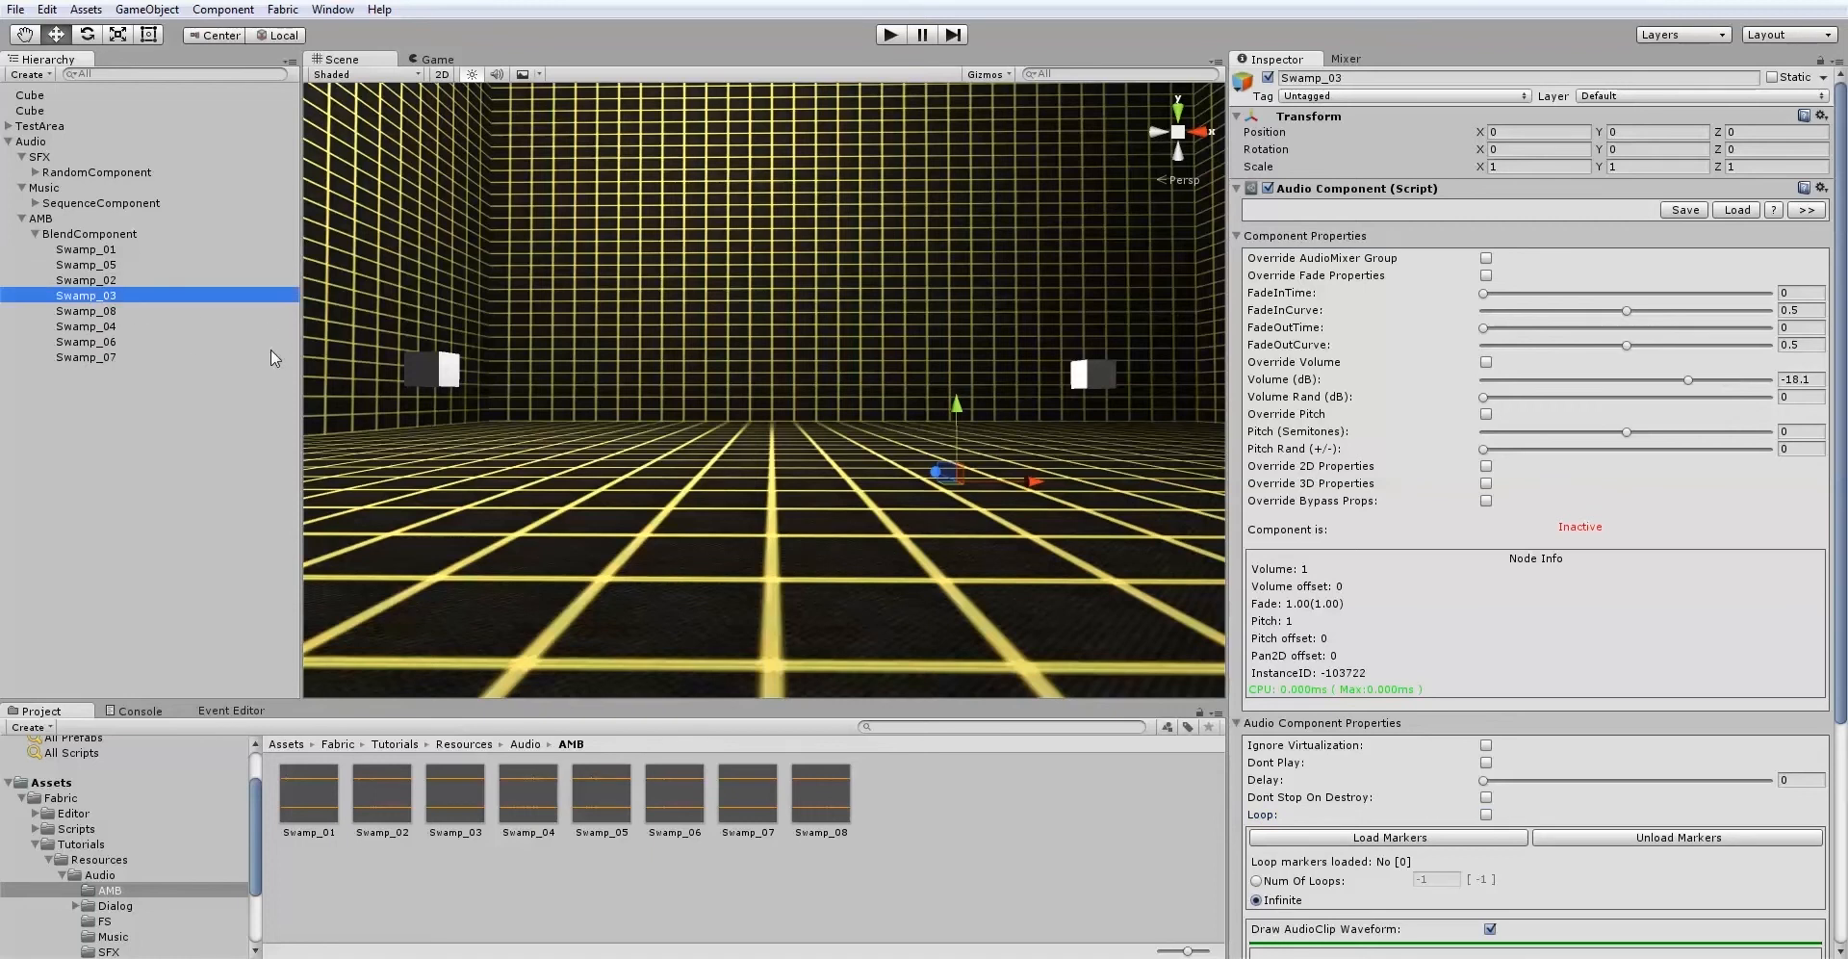
pyautogui.click(1487, 814)
# Enable Loop on the BlendComponent's Swamp_08, Swamp_04, Swamp_06 and Swamp_07 audio components.
pyautogui.click(97, 311)
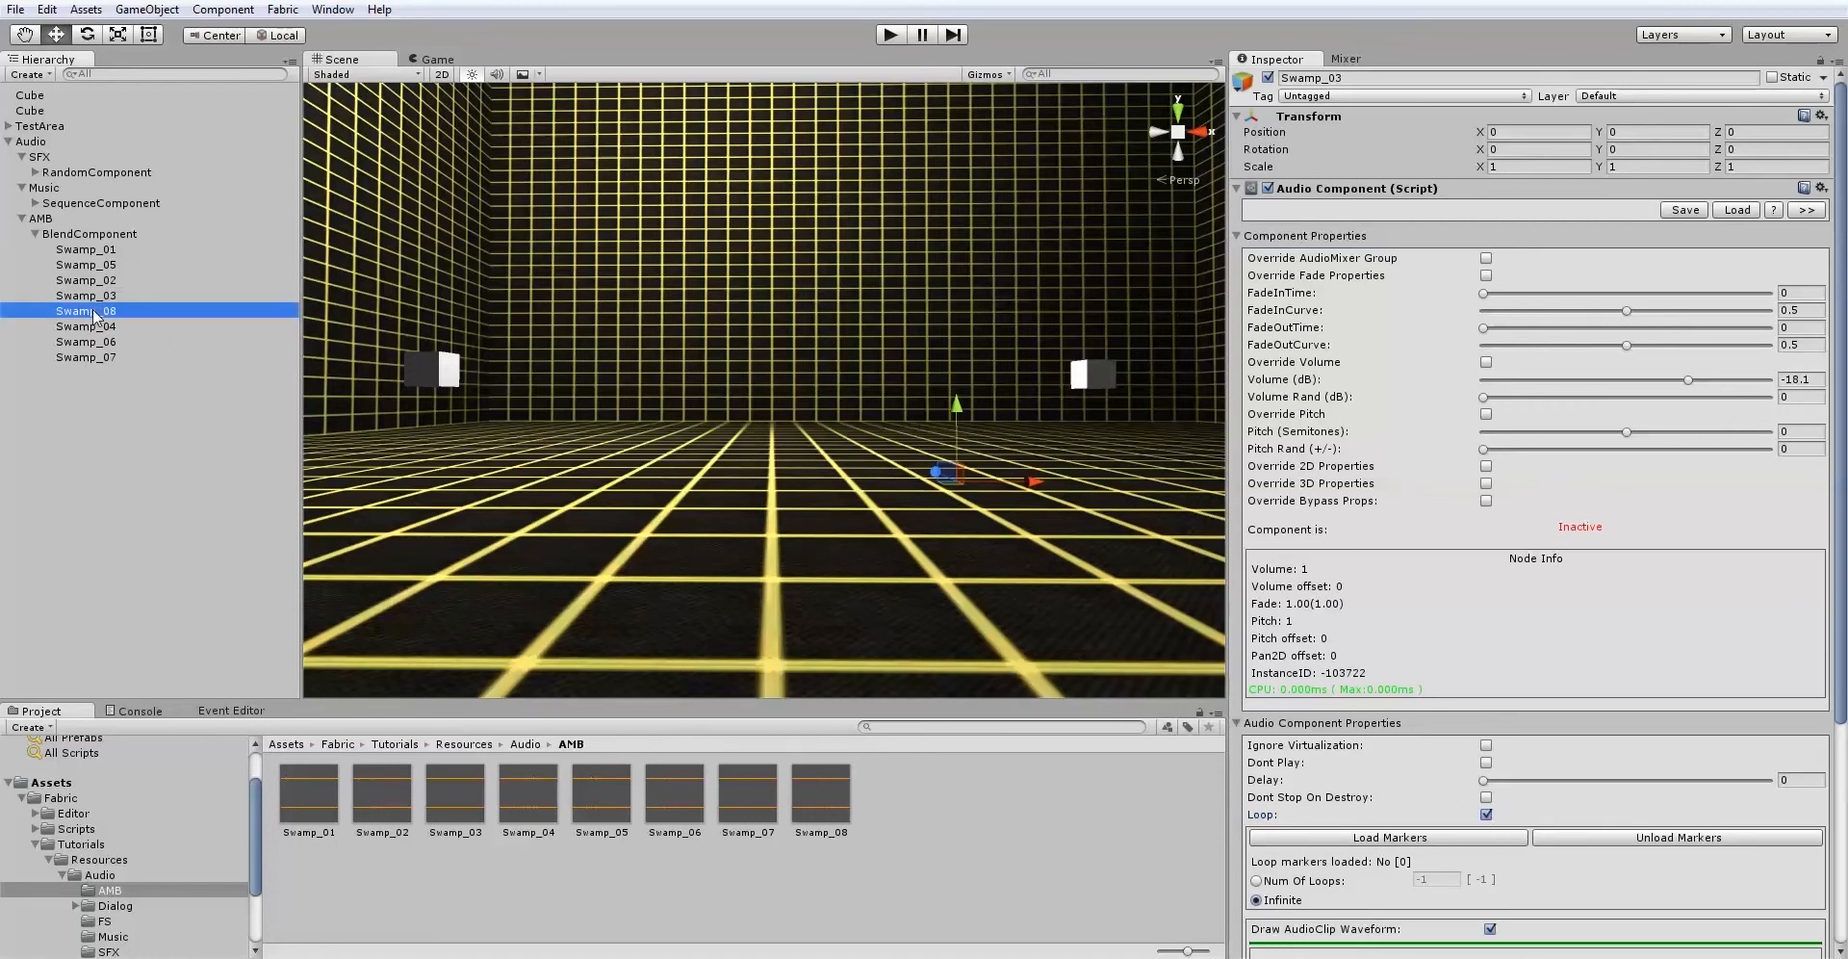
pyautogui.click(1486, 815)
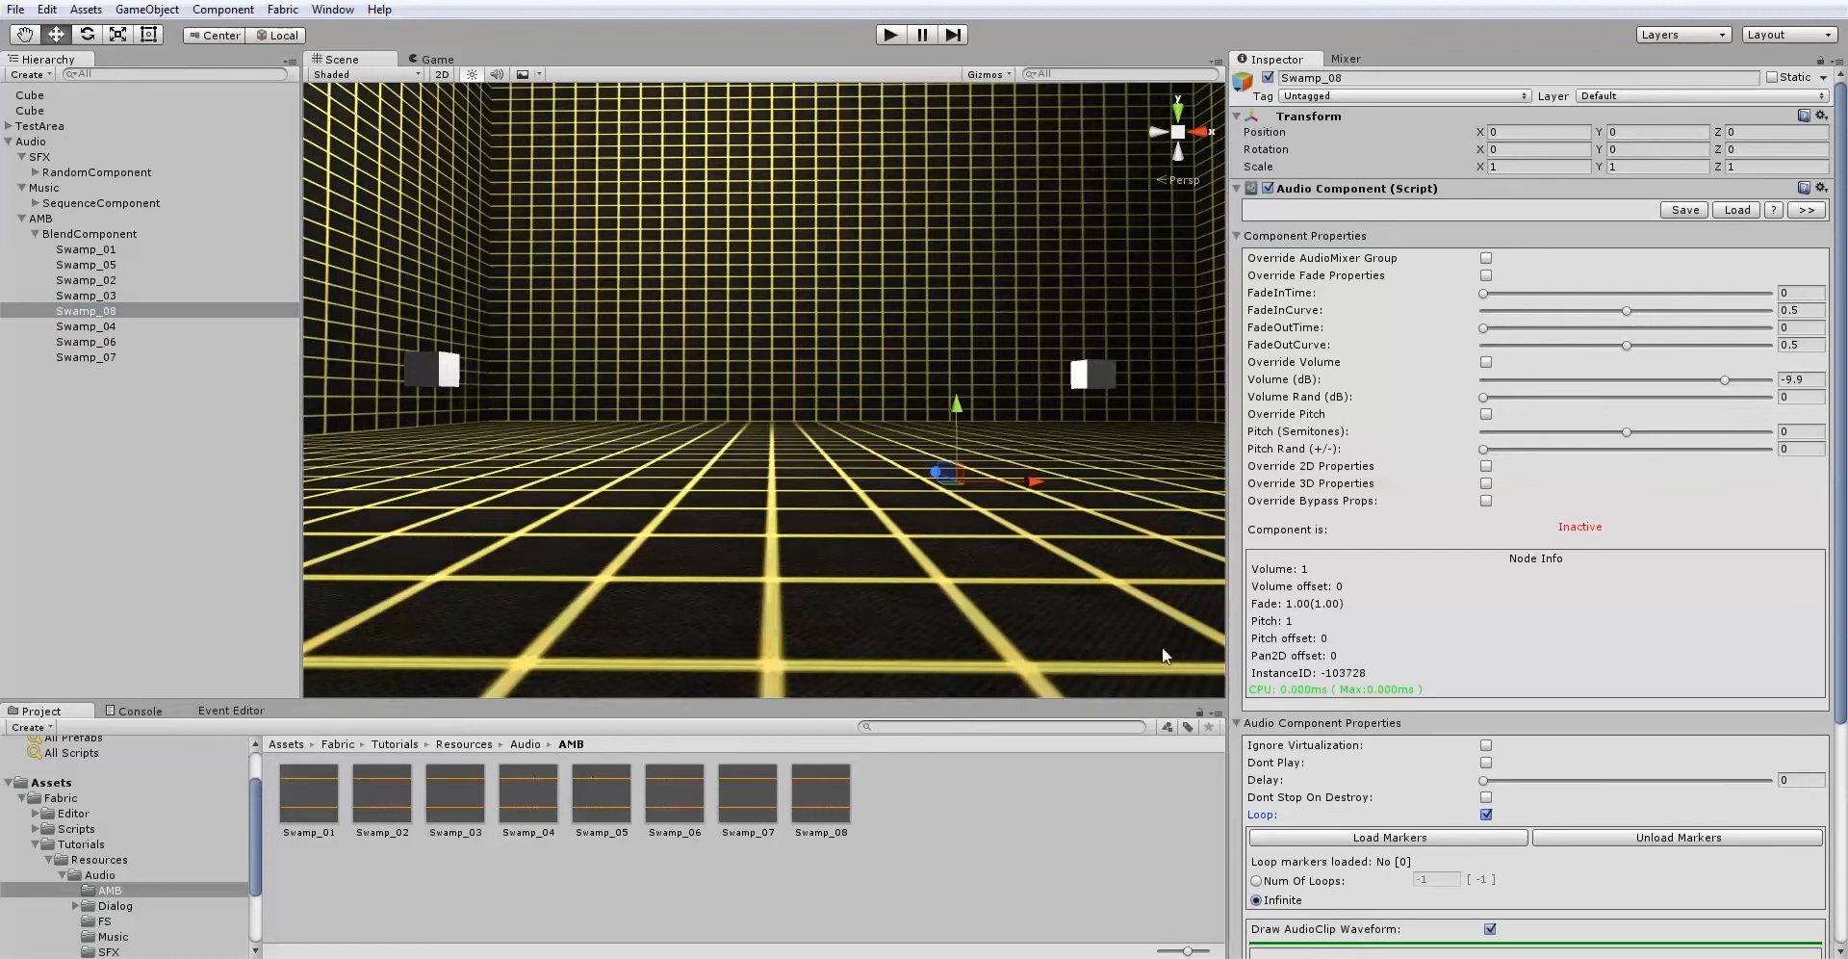
pyautogui.click(141, 326)
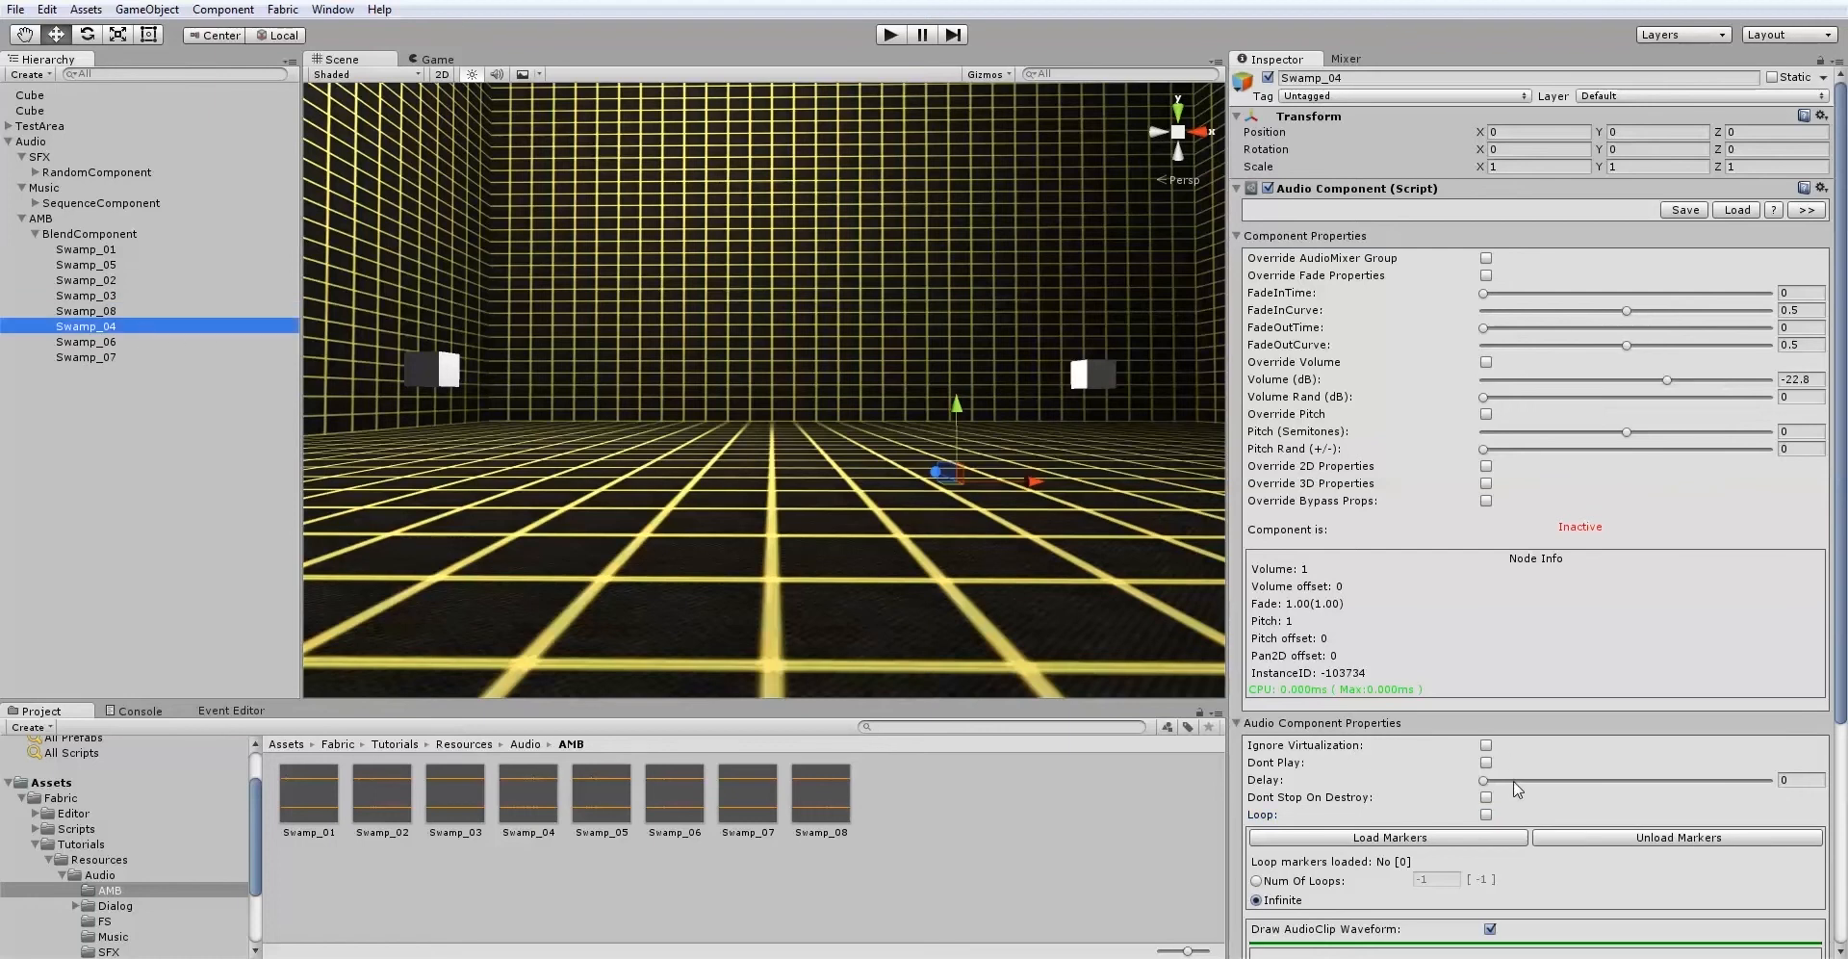
pyautogui.click(1486, 814)
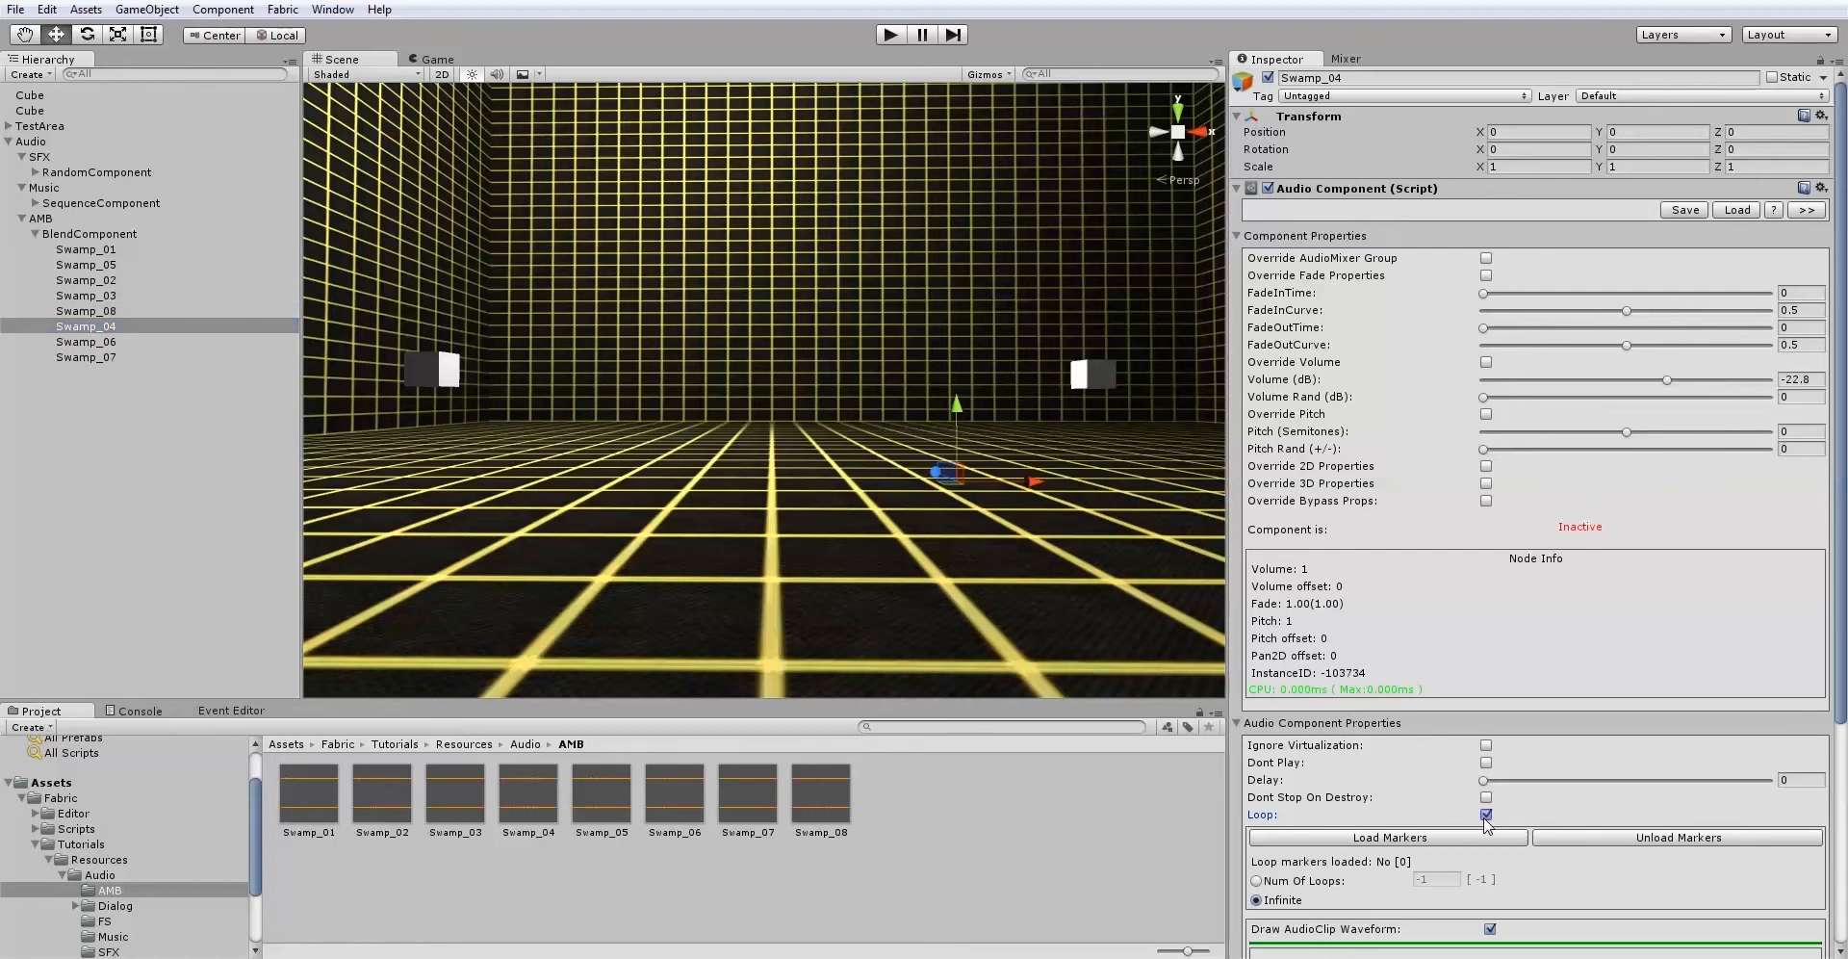
pyautogui.click(159, 342)
pyautogui.click(1486, 815)
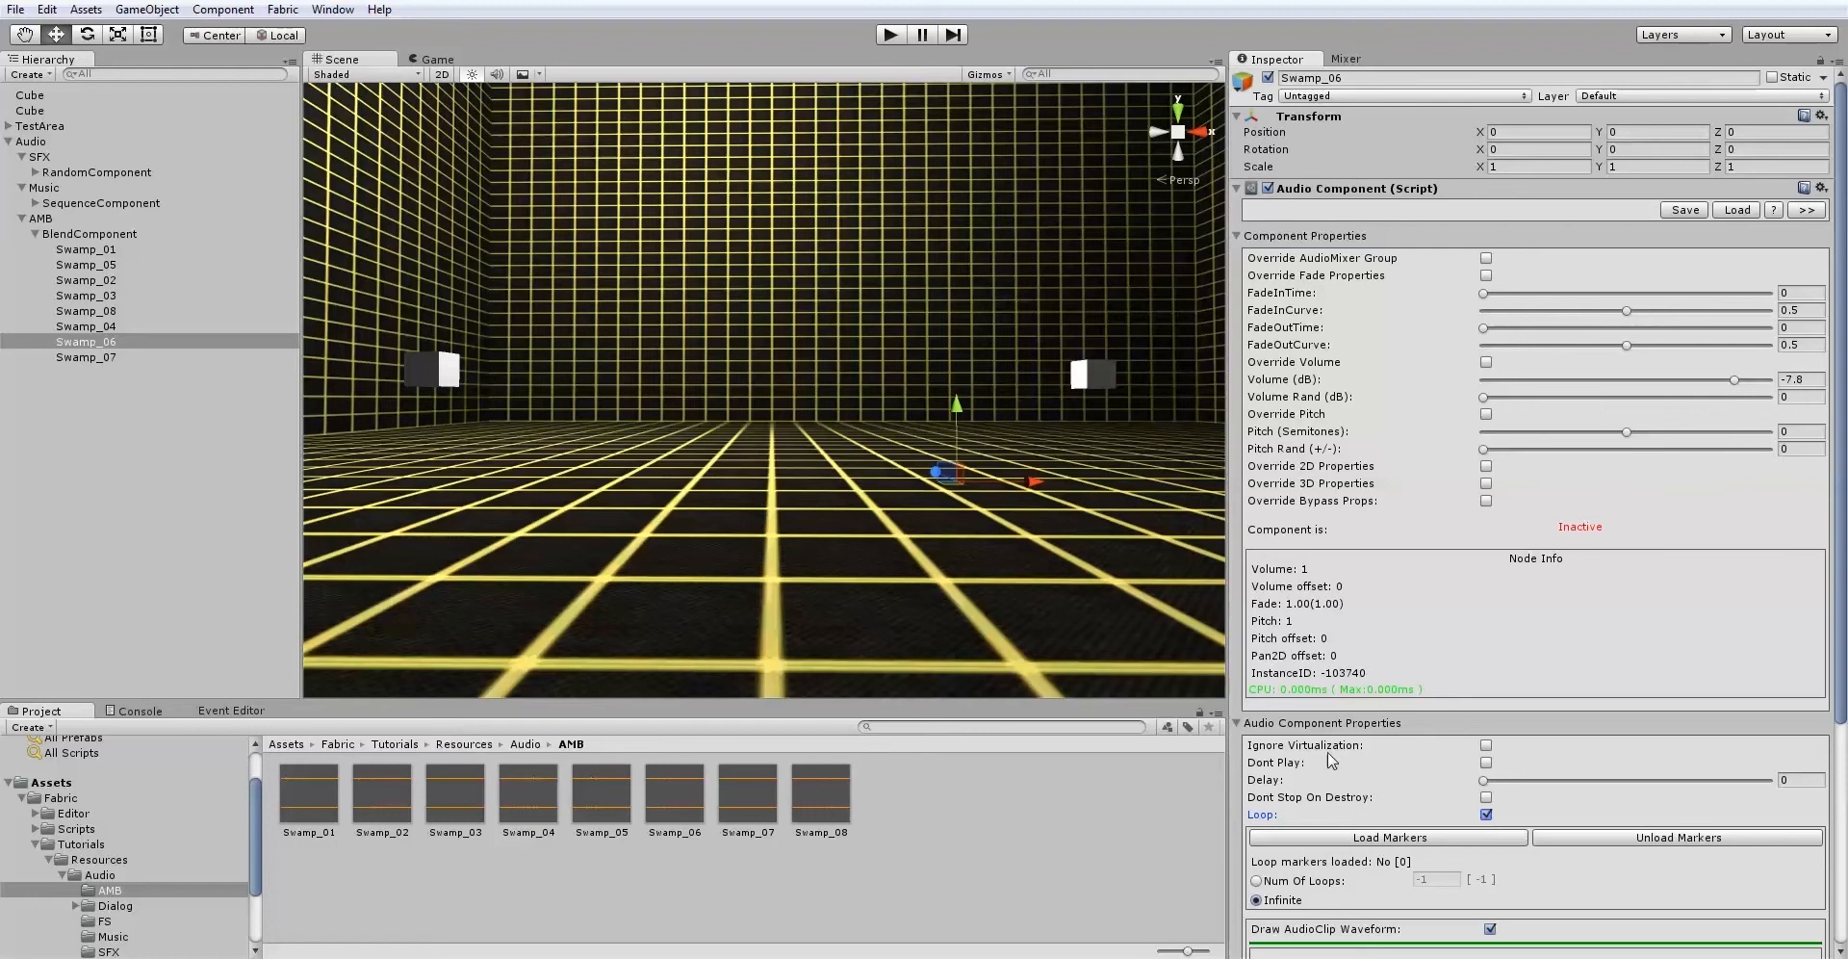
pyautogui.click(101, 357)
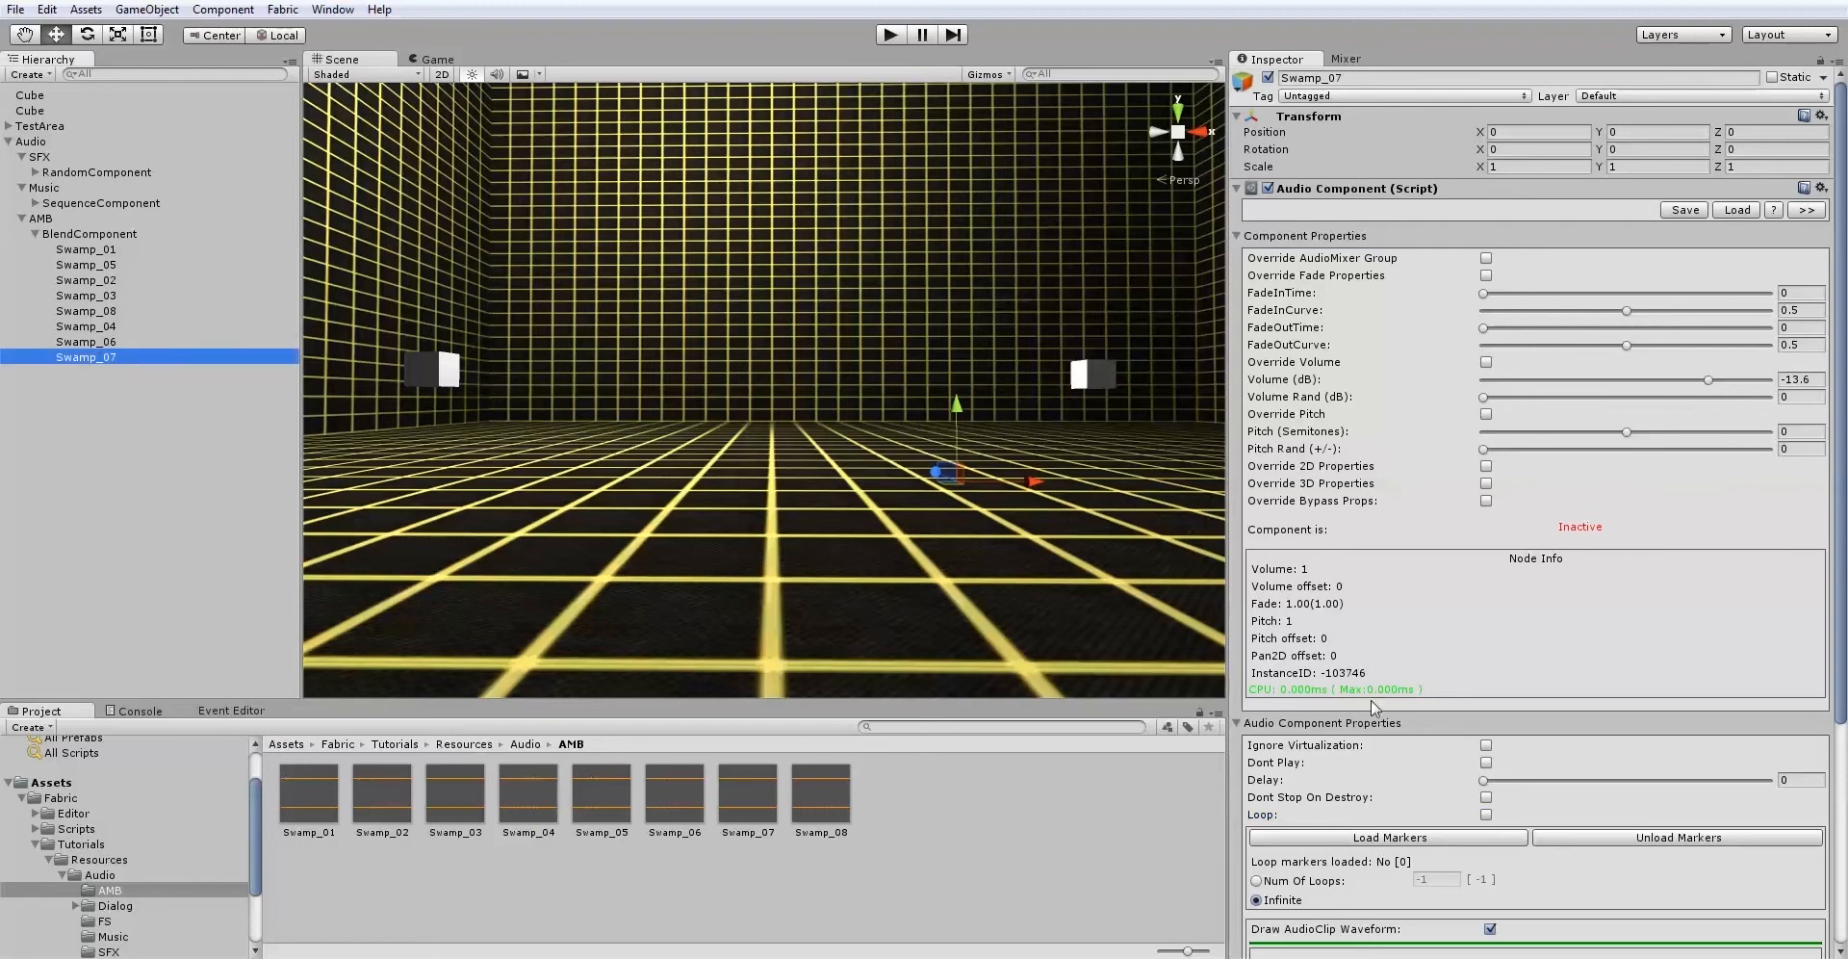
pyautogui.click(1486, 816)
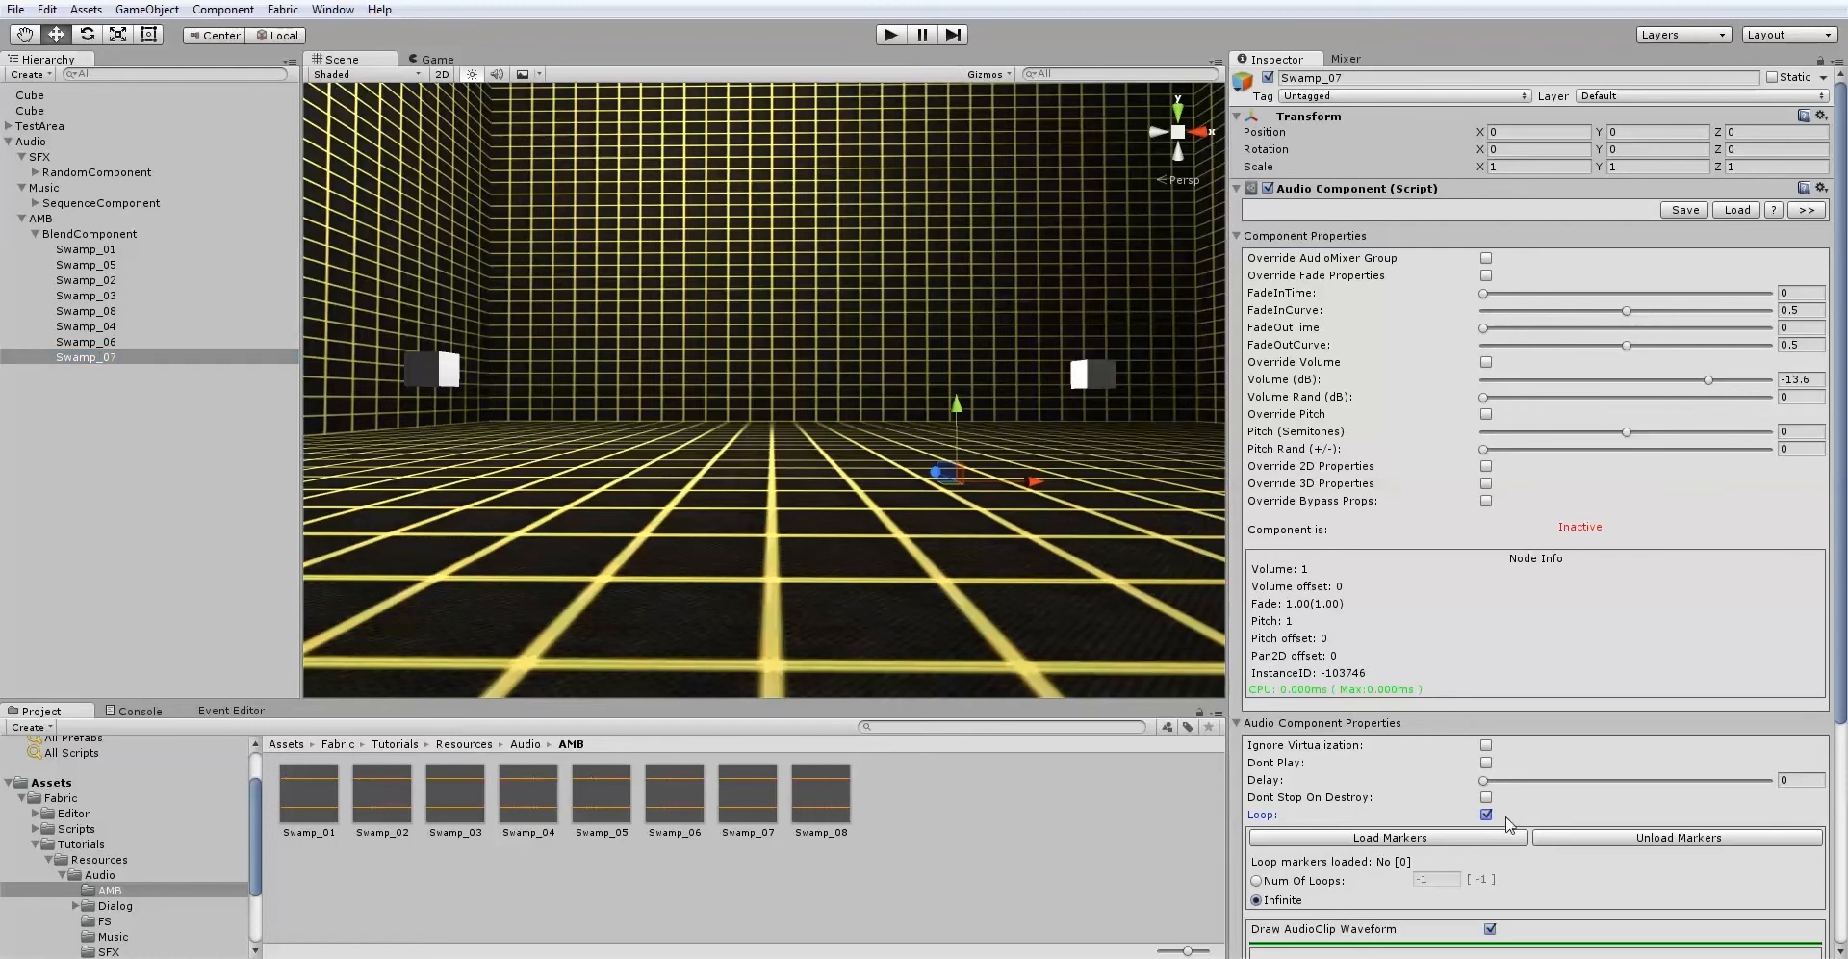
pyautogui.scroll(-3, 1844, 672)
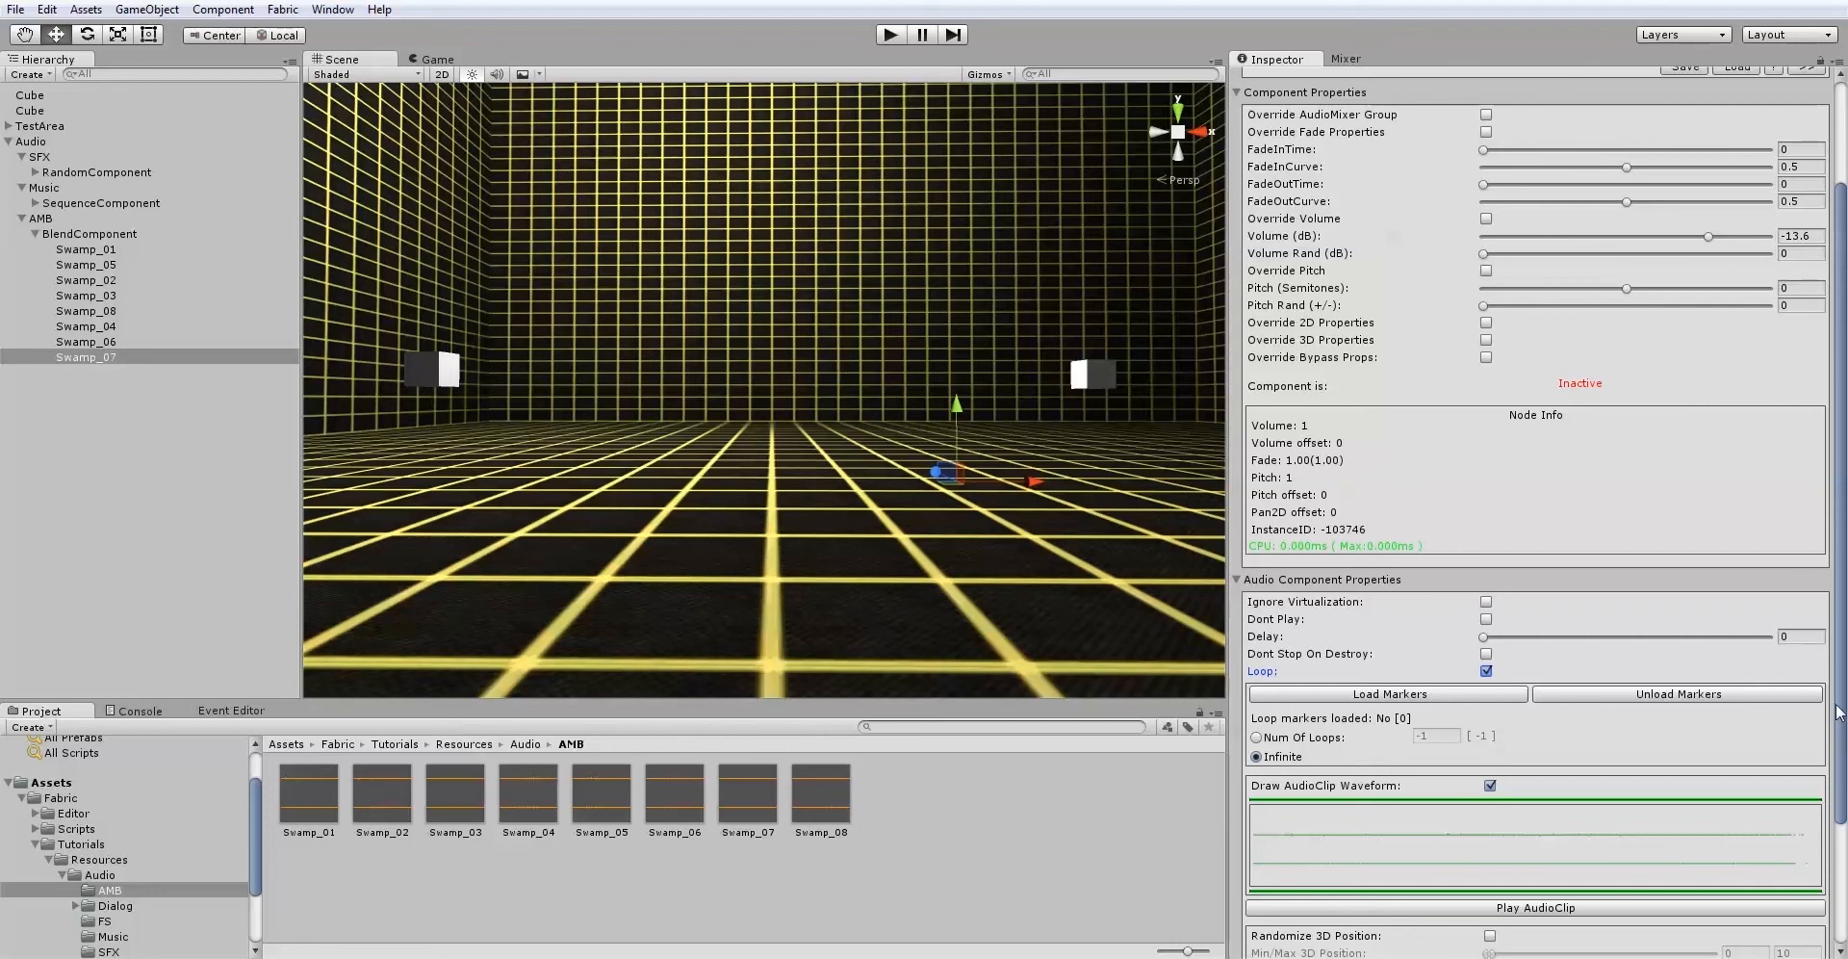
# Add events named SFX, Music and AMB to the Audio object's Event Manager and expand its Event List.
pyautogui.click(31, 141)
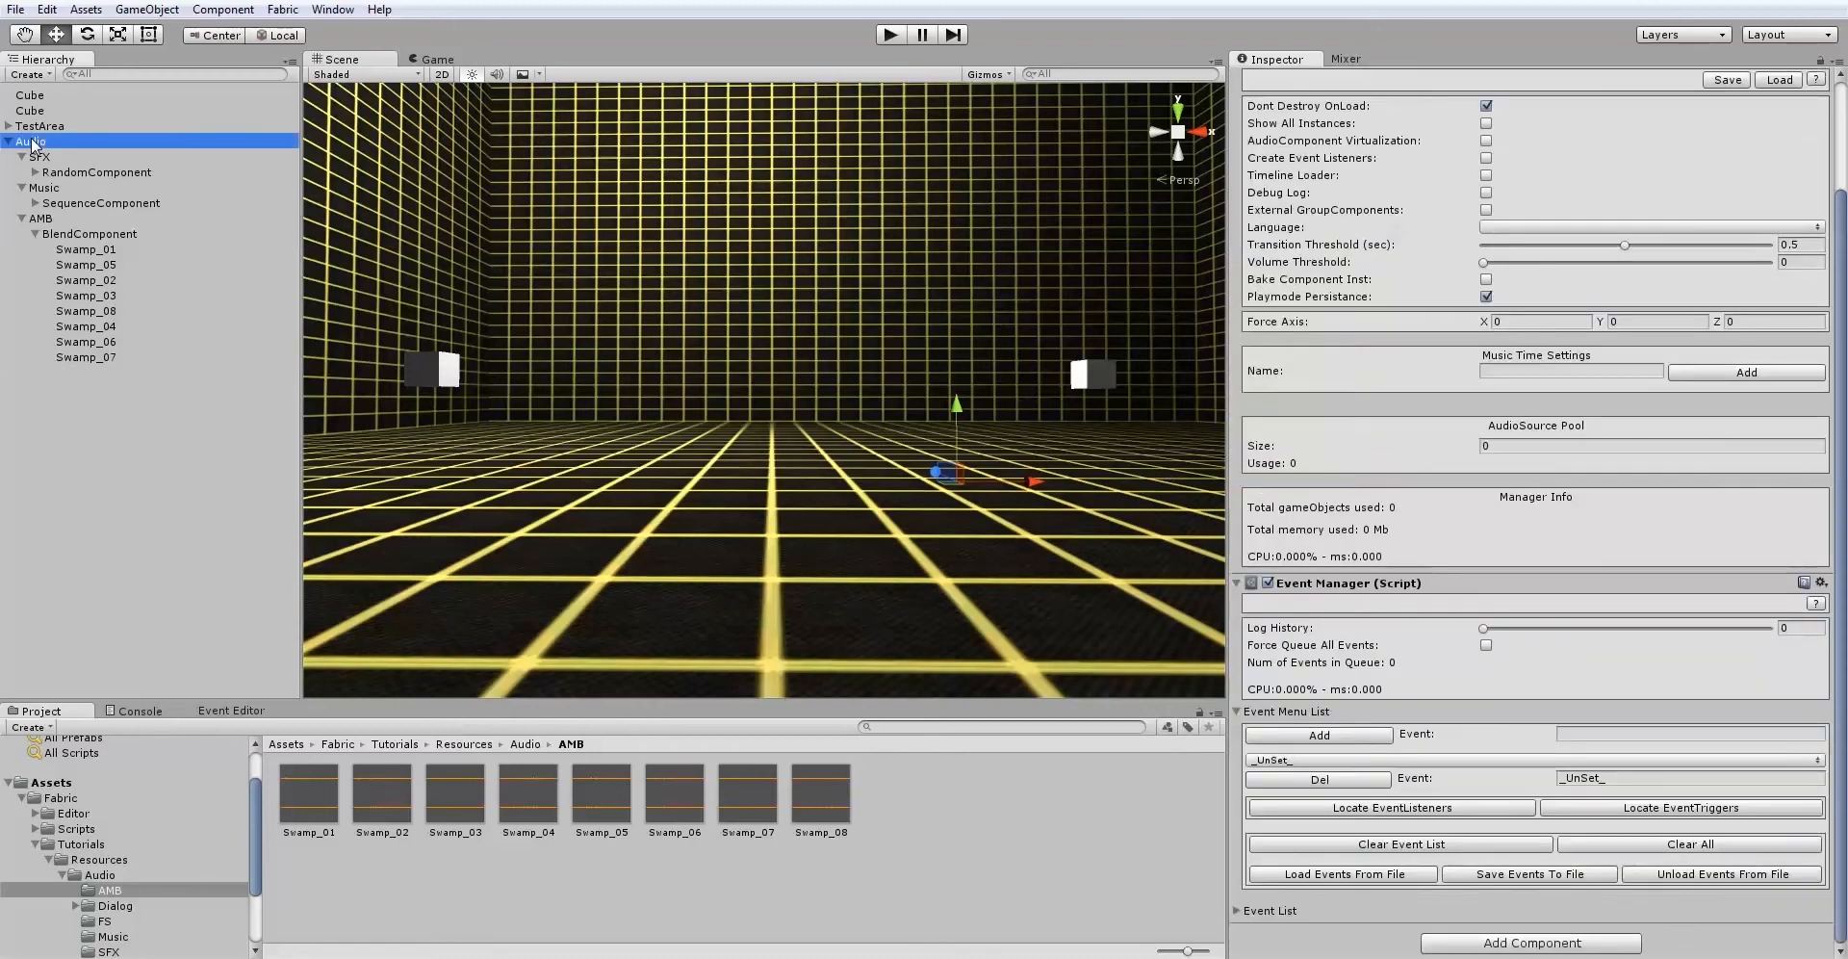
pyautogui.click(1839, 429)
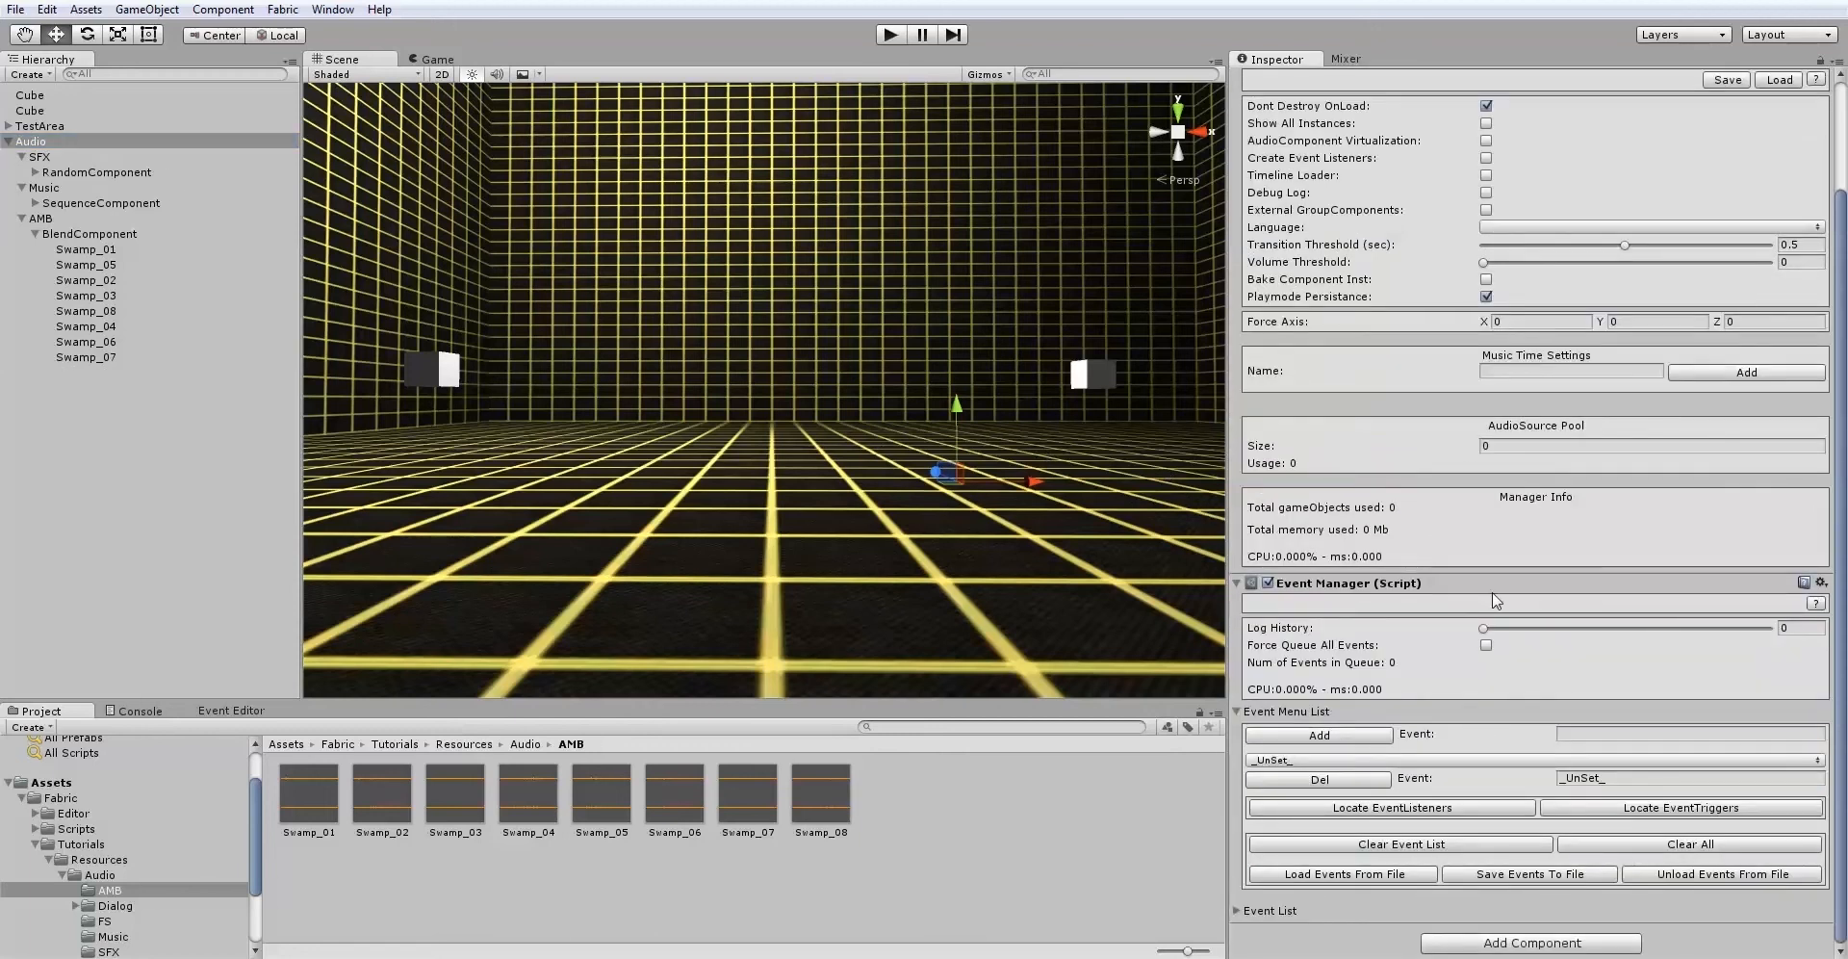
pyautogui.click(1610, 735)
pyautogui.write('S')
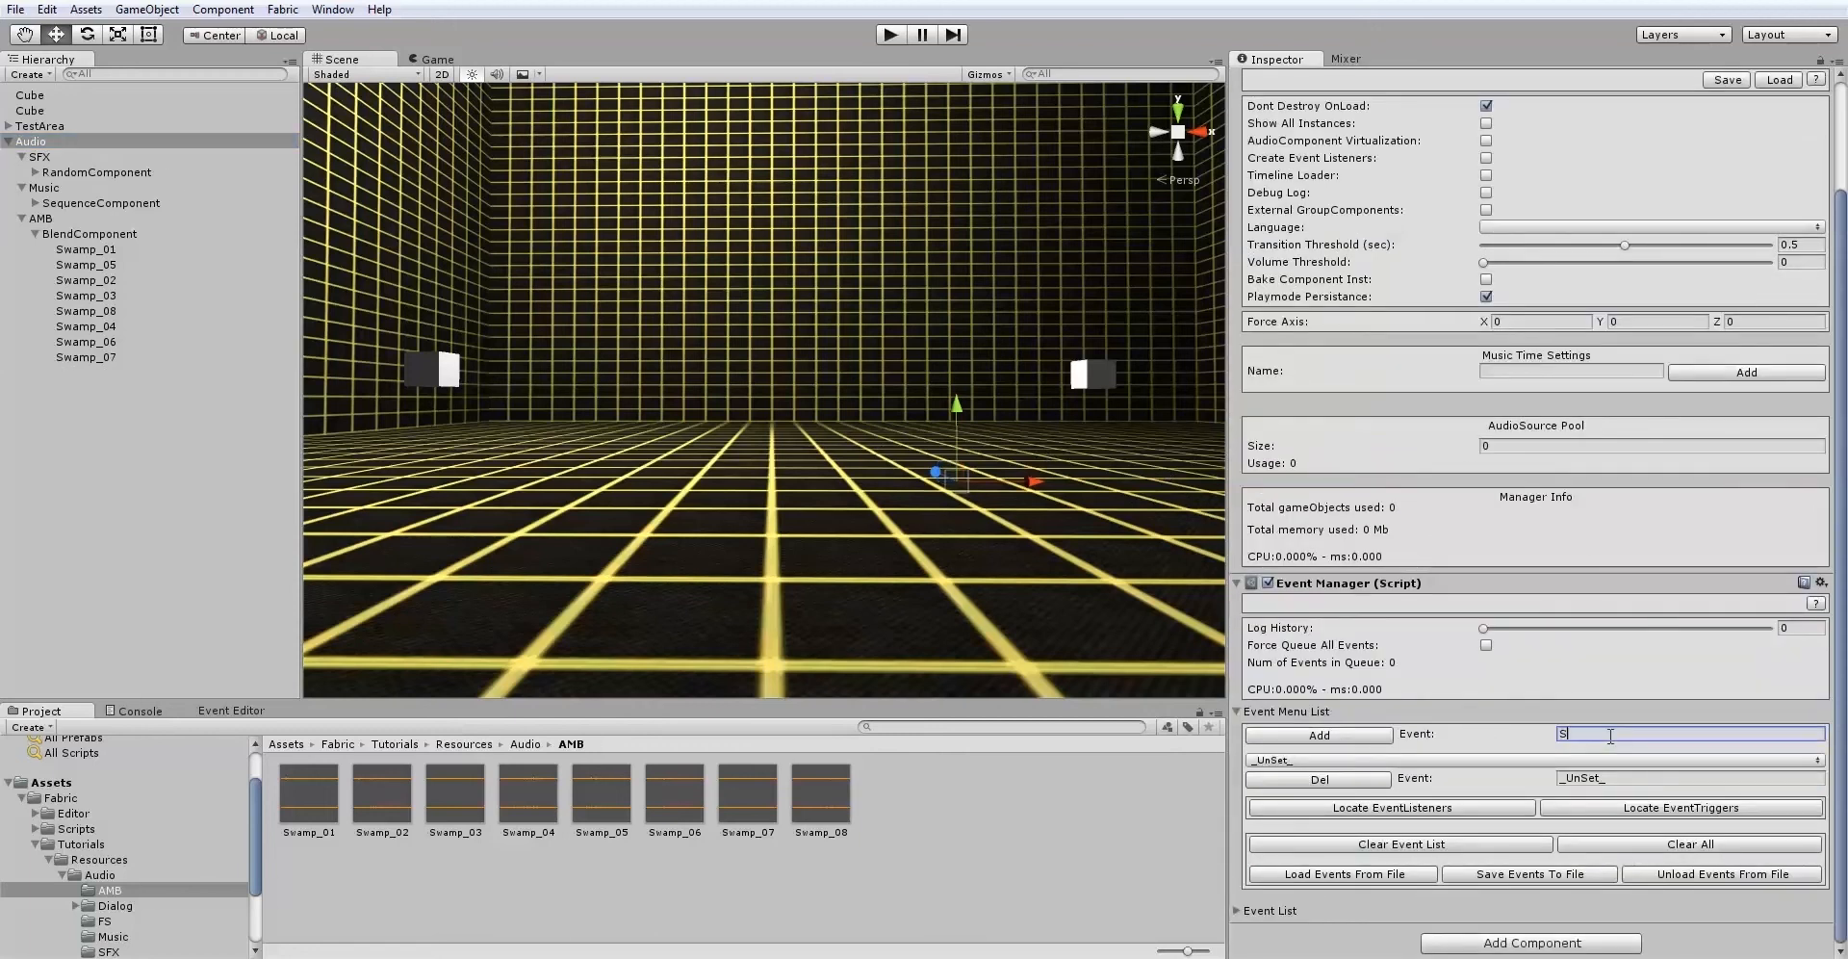
pyautogui.write('FX')
pyautogui.click(1353, 739)
pyautogui.write('Music')
pyautogui.doubleClick(1590, 738)
pyautogui.write('AMB')
pyautogui.click(1237, 911)
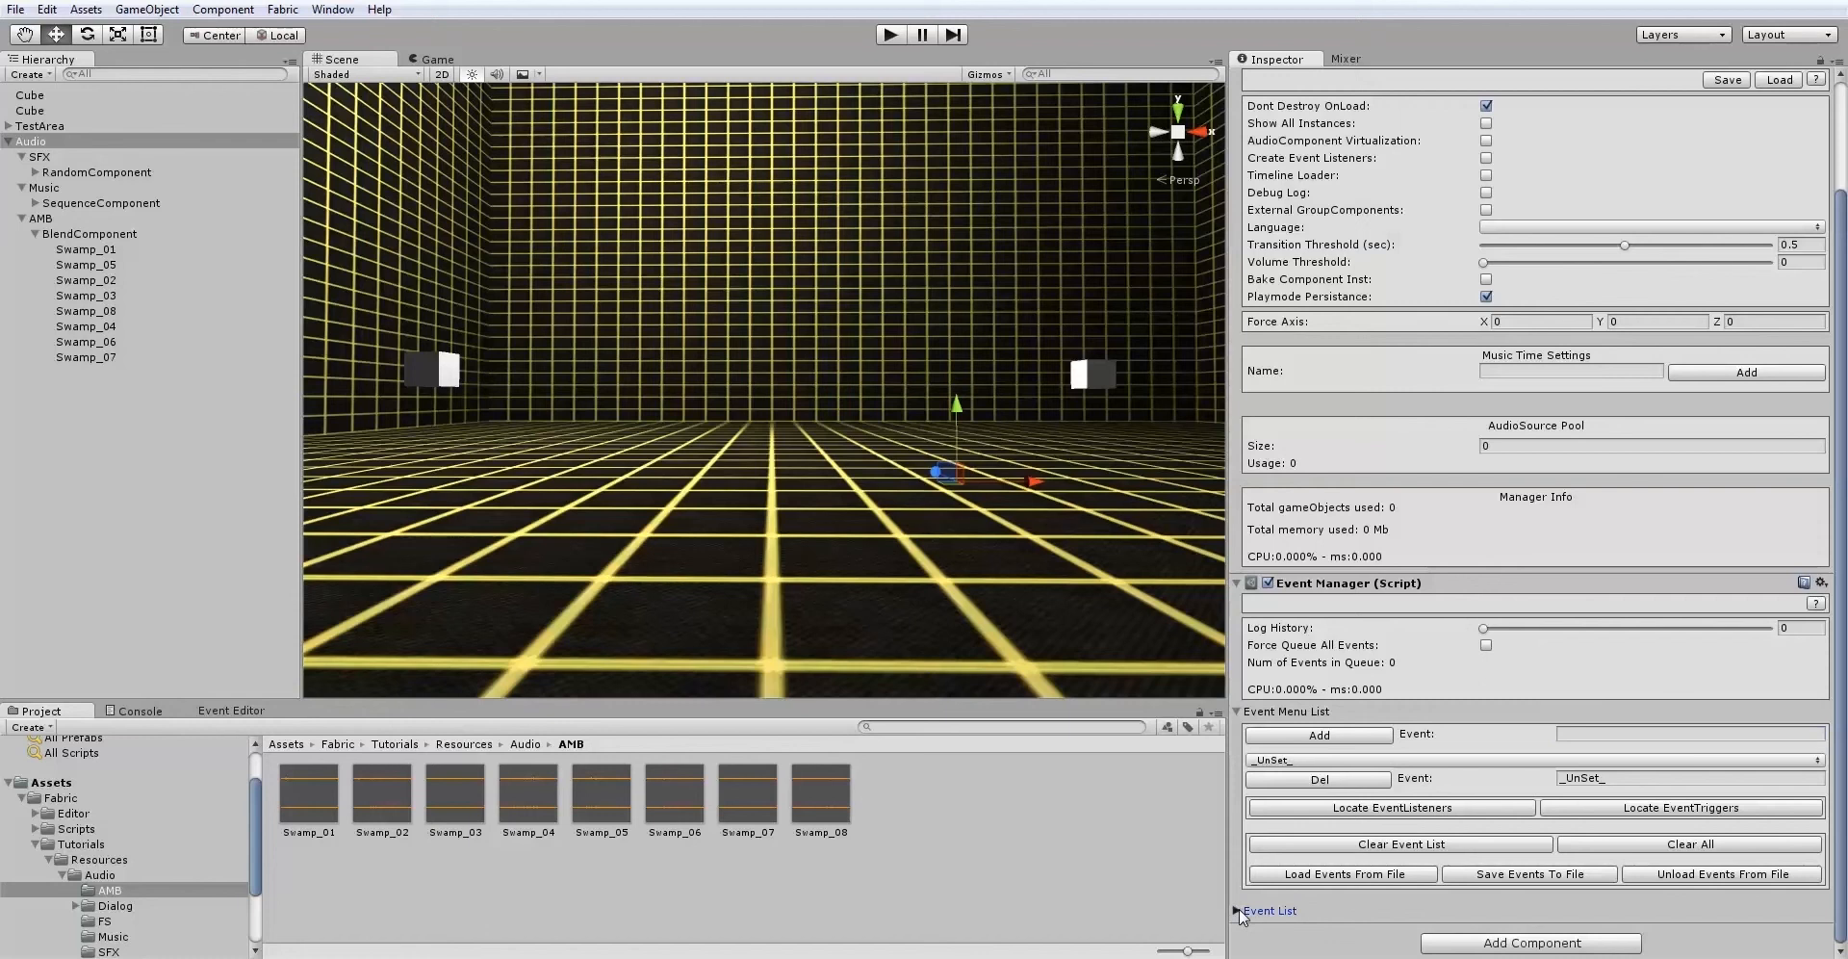
pyautogui.moveTo(1837, 793); pyautogui.dragTo(1846, 859)
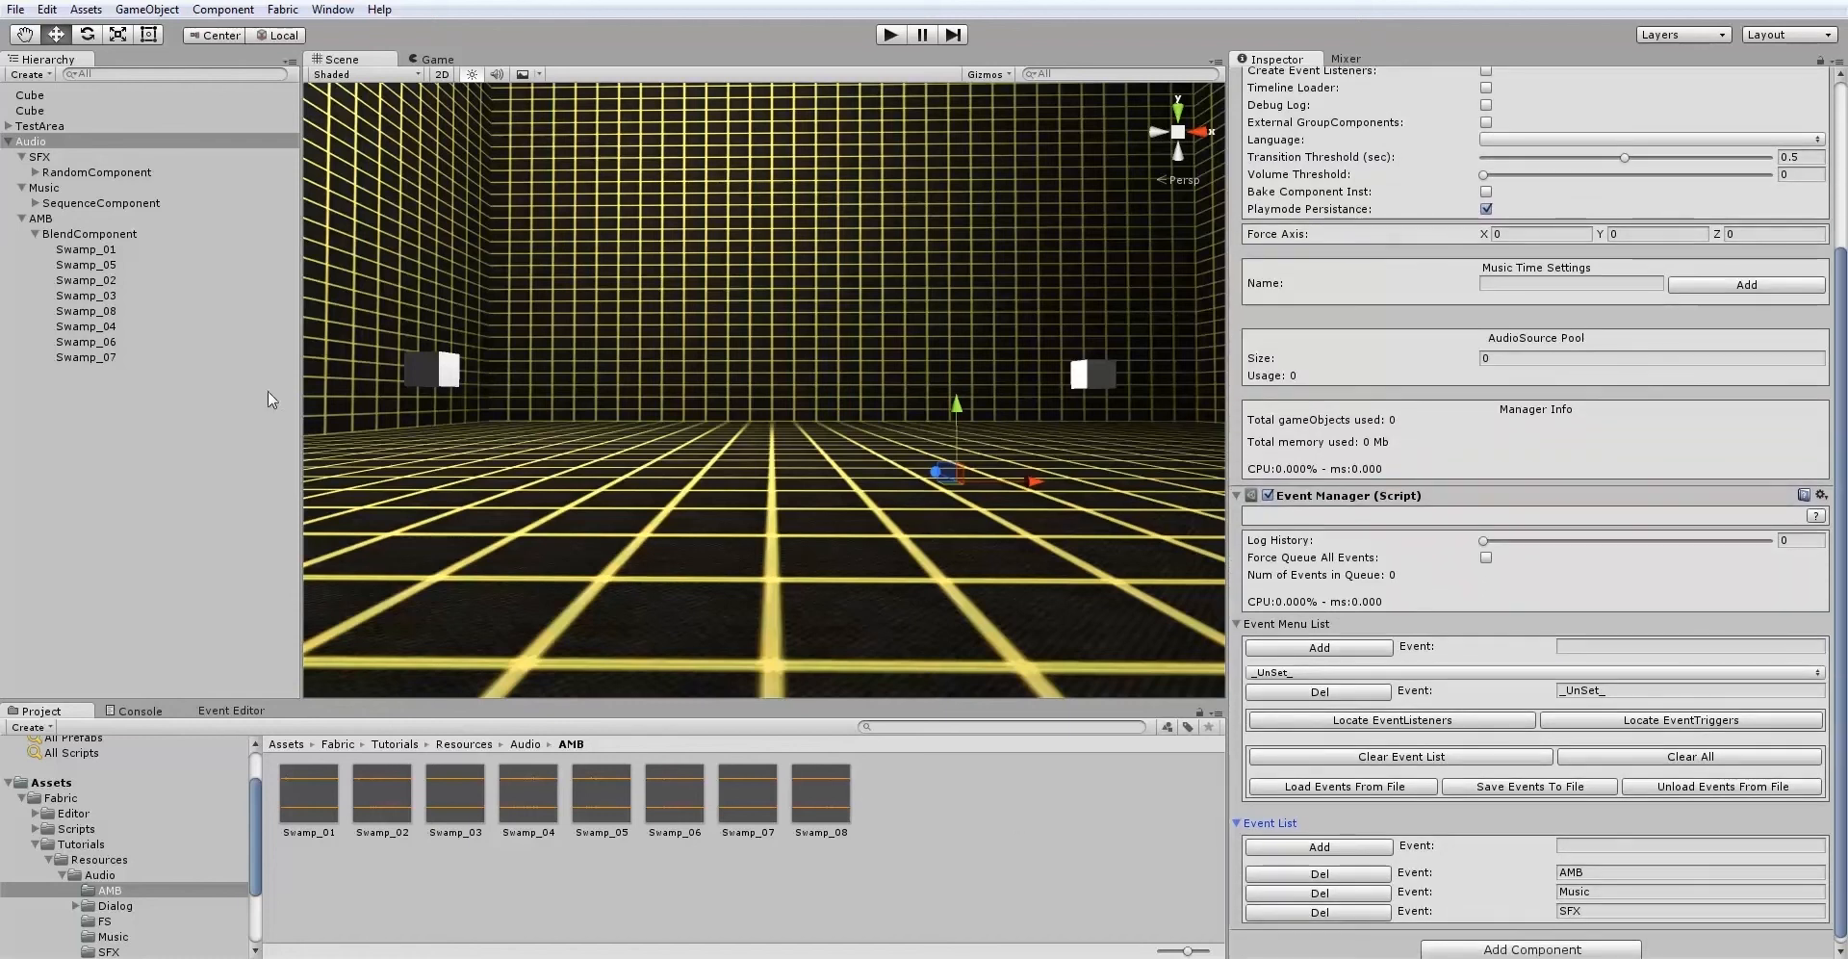
# Add a Fabric Event Trigger to the first Cube for the SFX event, with TriggerOn Start and action Play Sound.
pyautogui.click(34, 96)
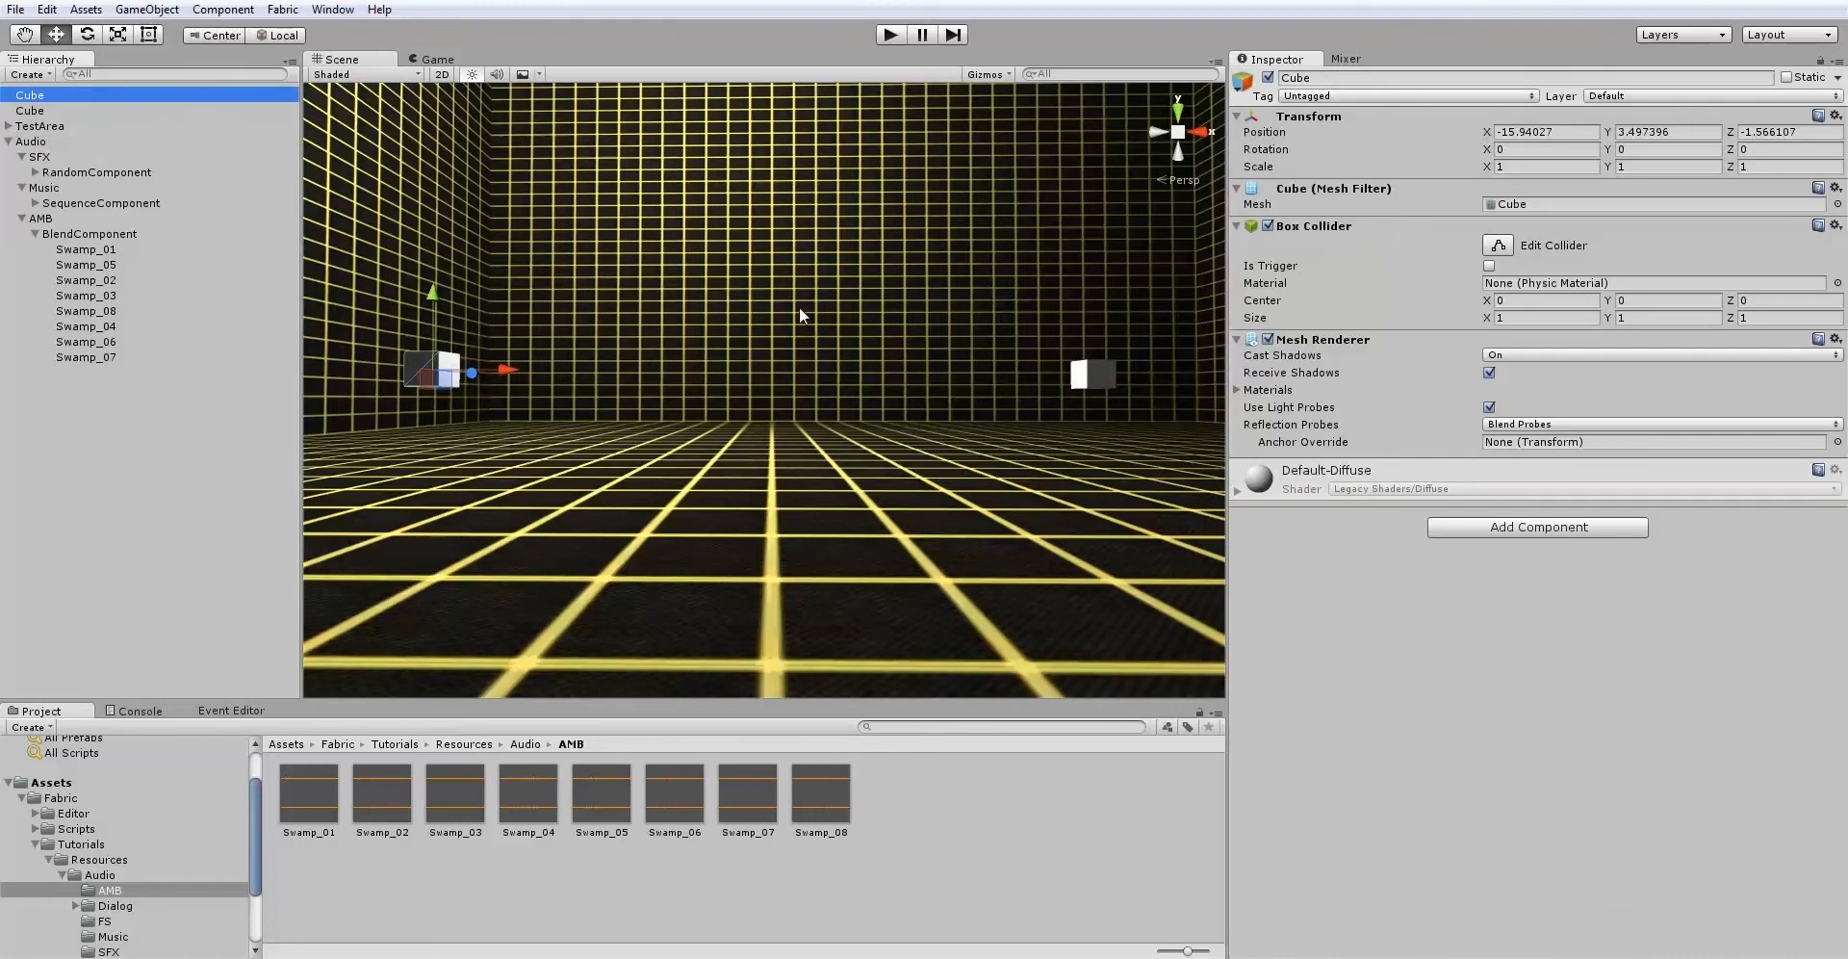
pyautogui.click(1484, 534)
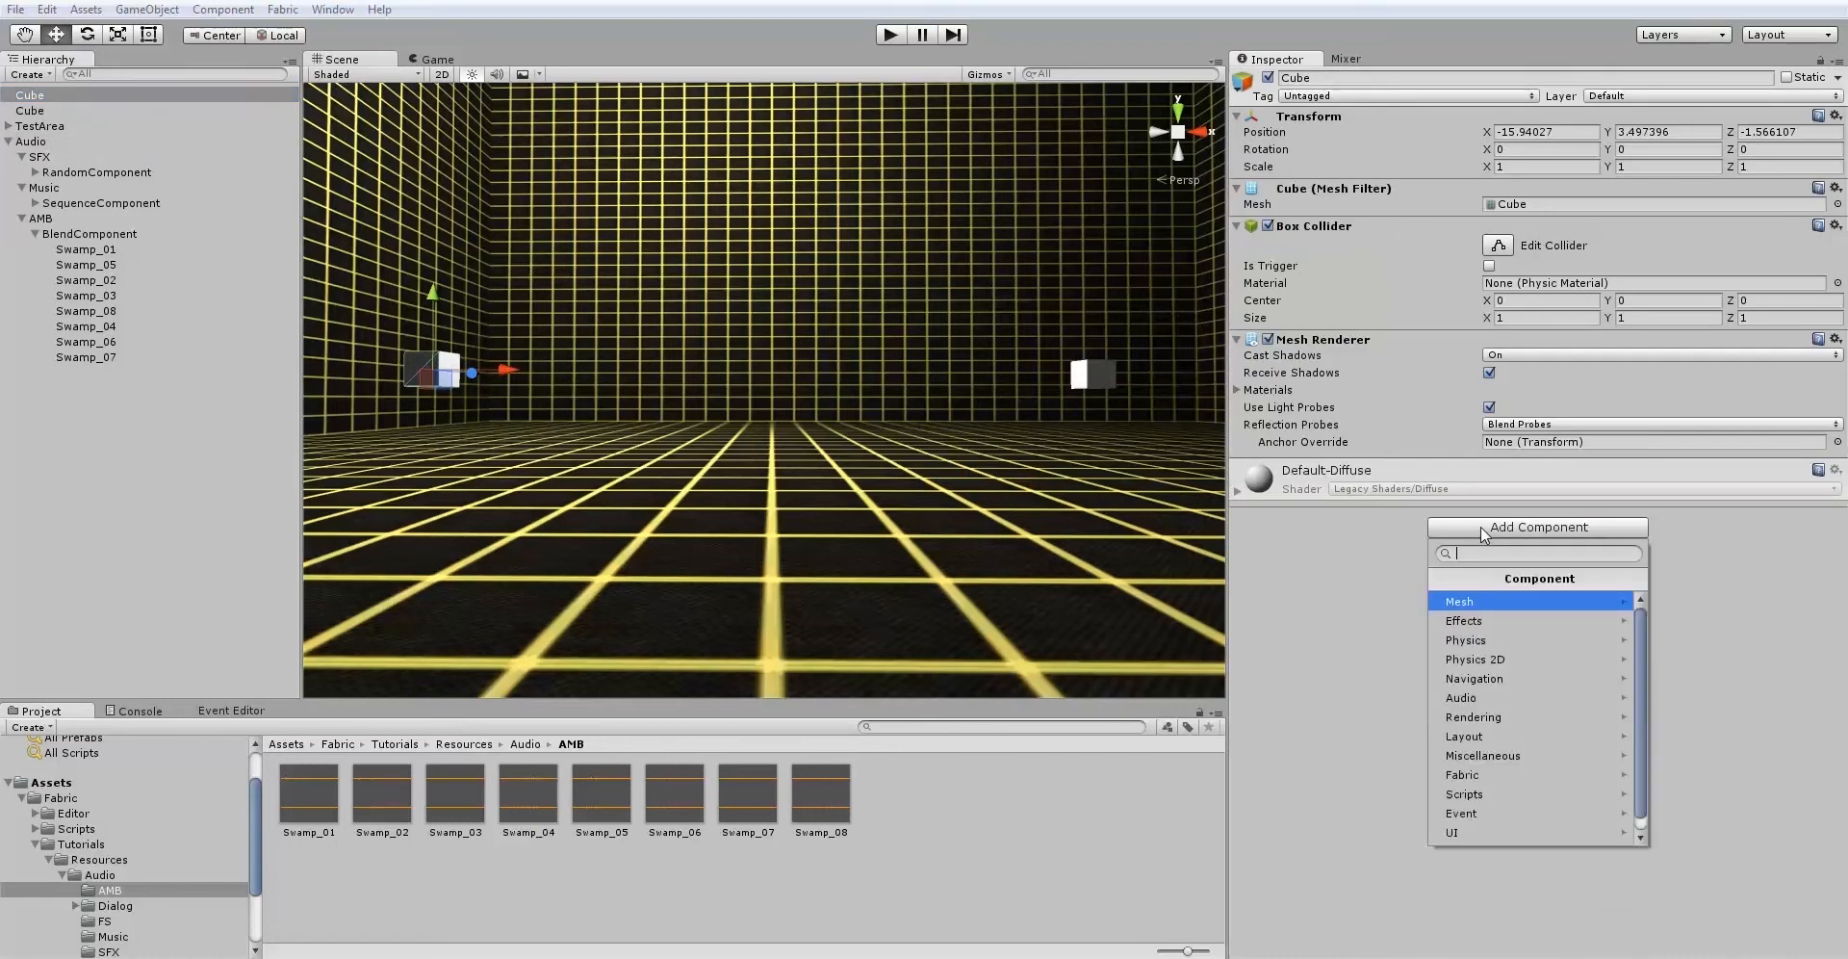
pyautogui.click(1524, 767)
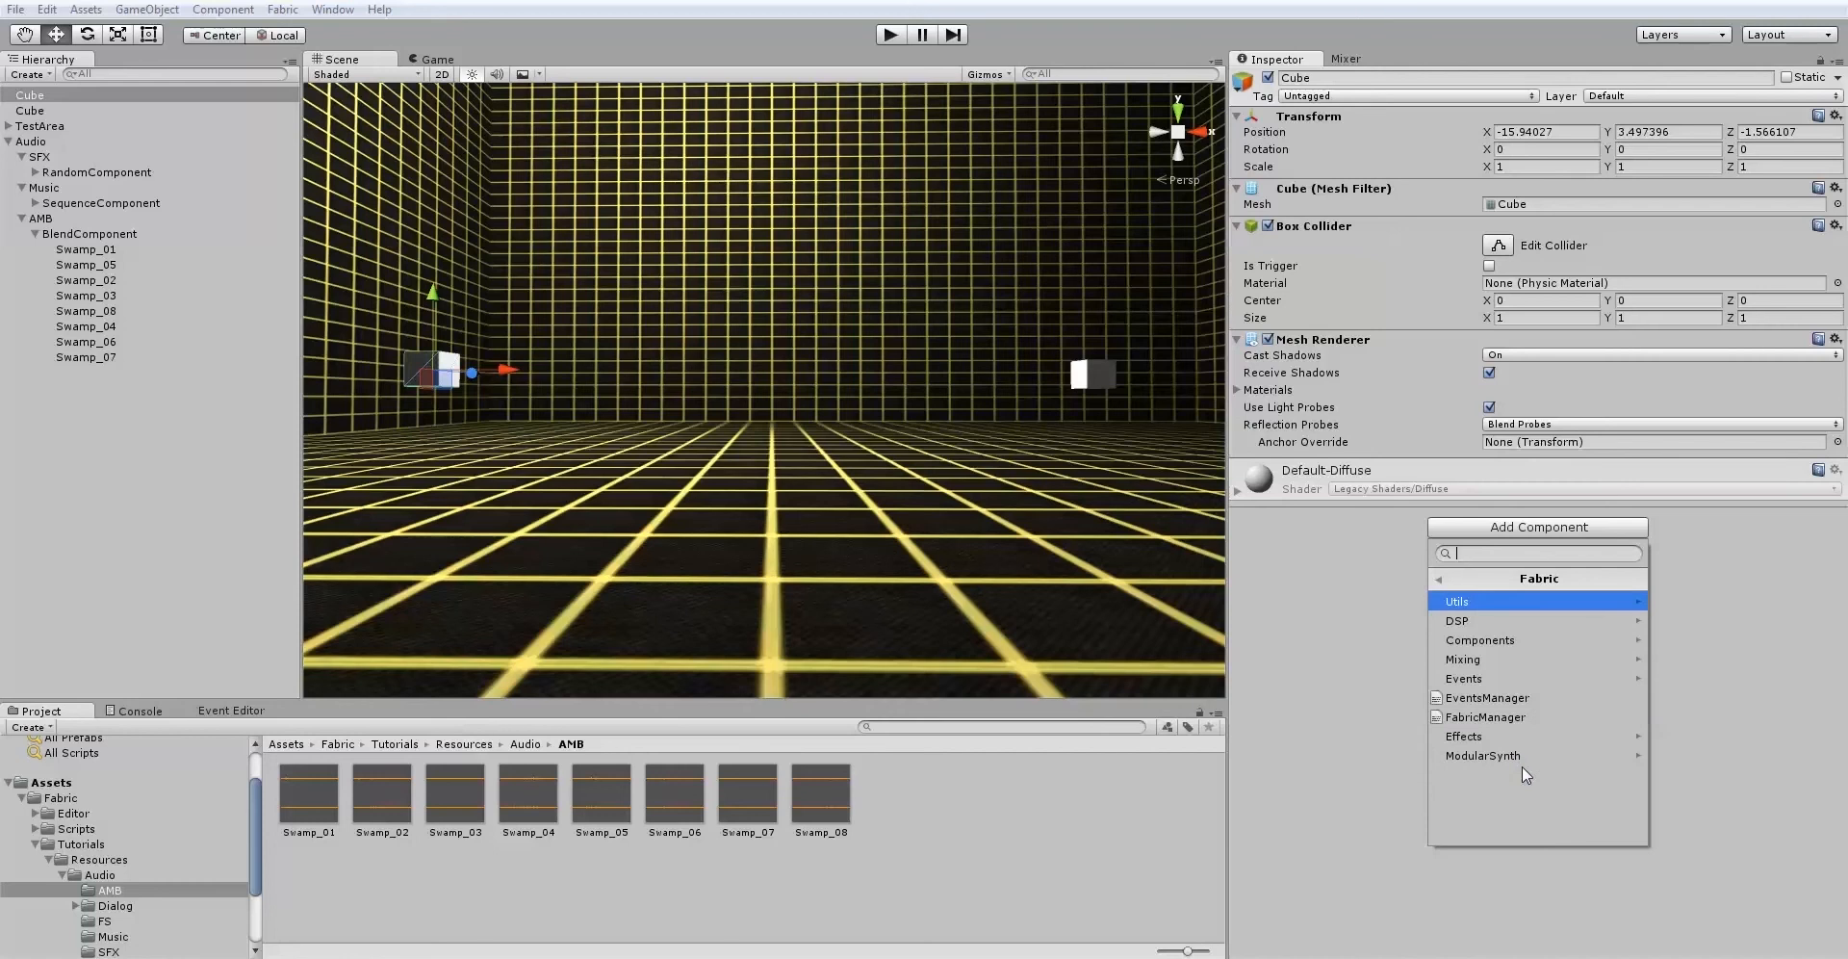
pyautogui.click(1473, 680)
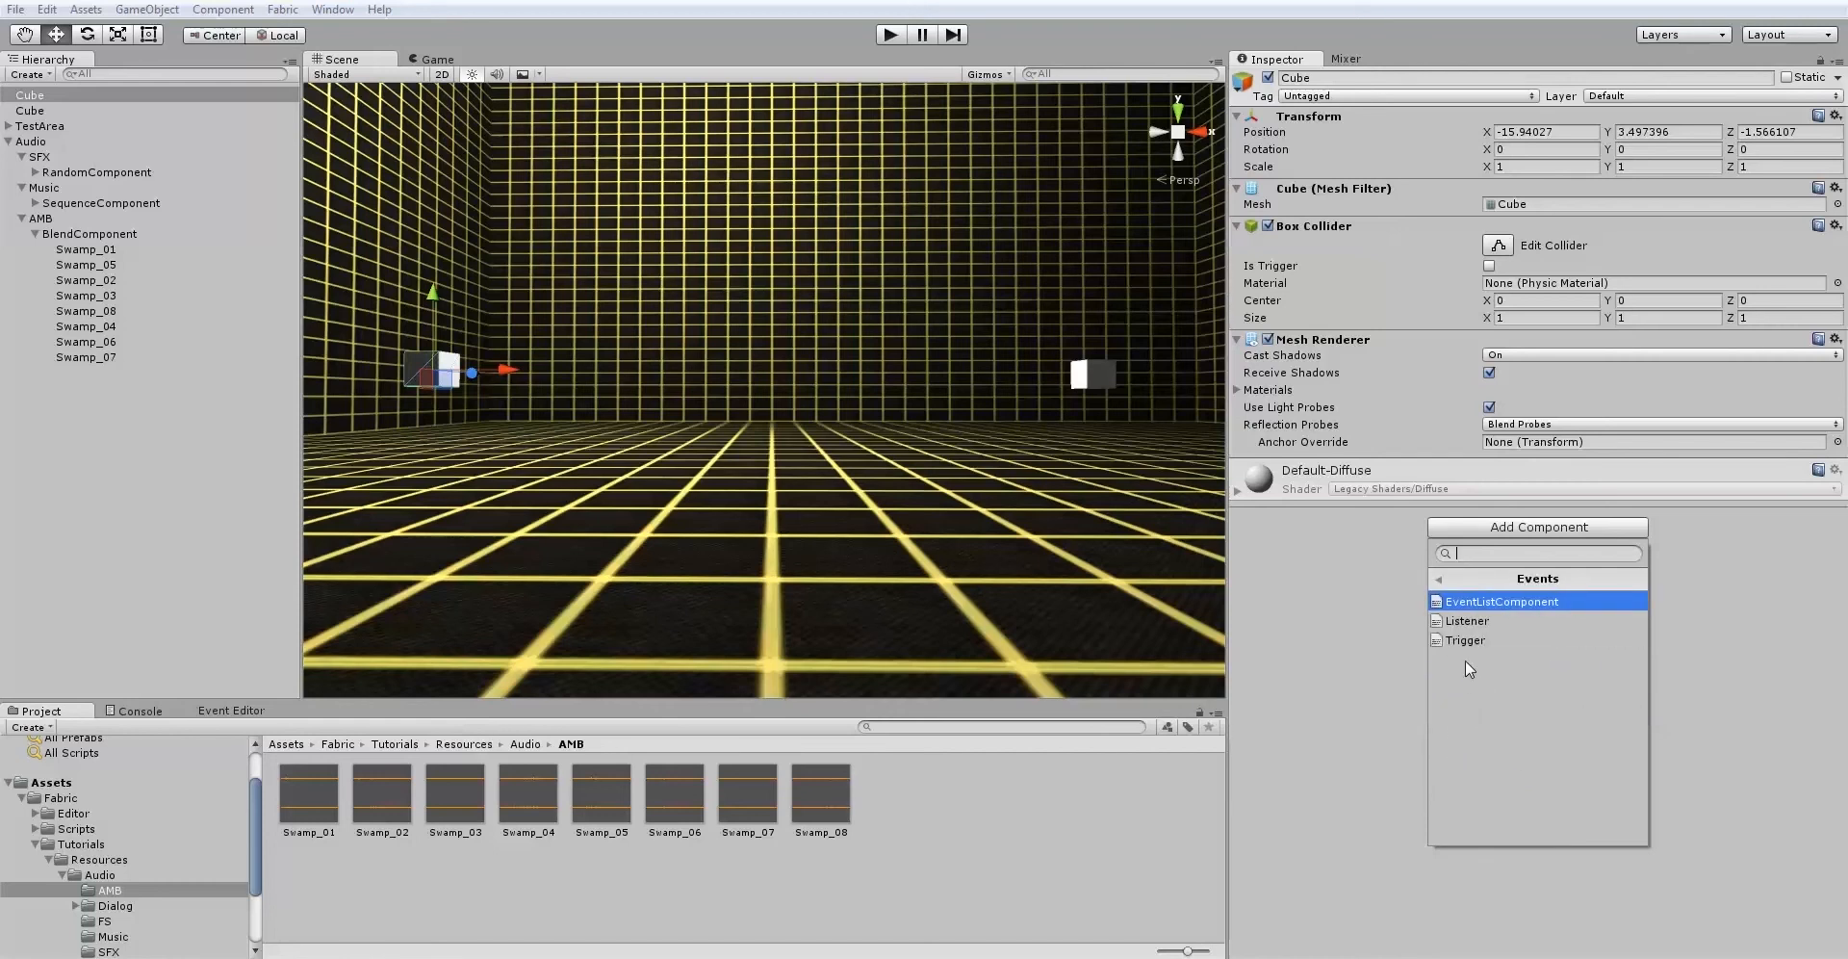
pyautogui.click(1469, 638)
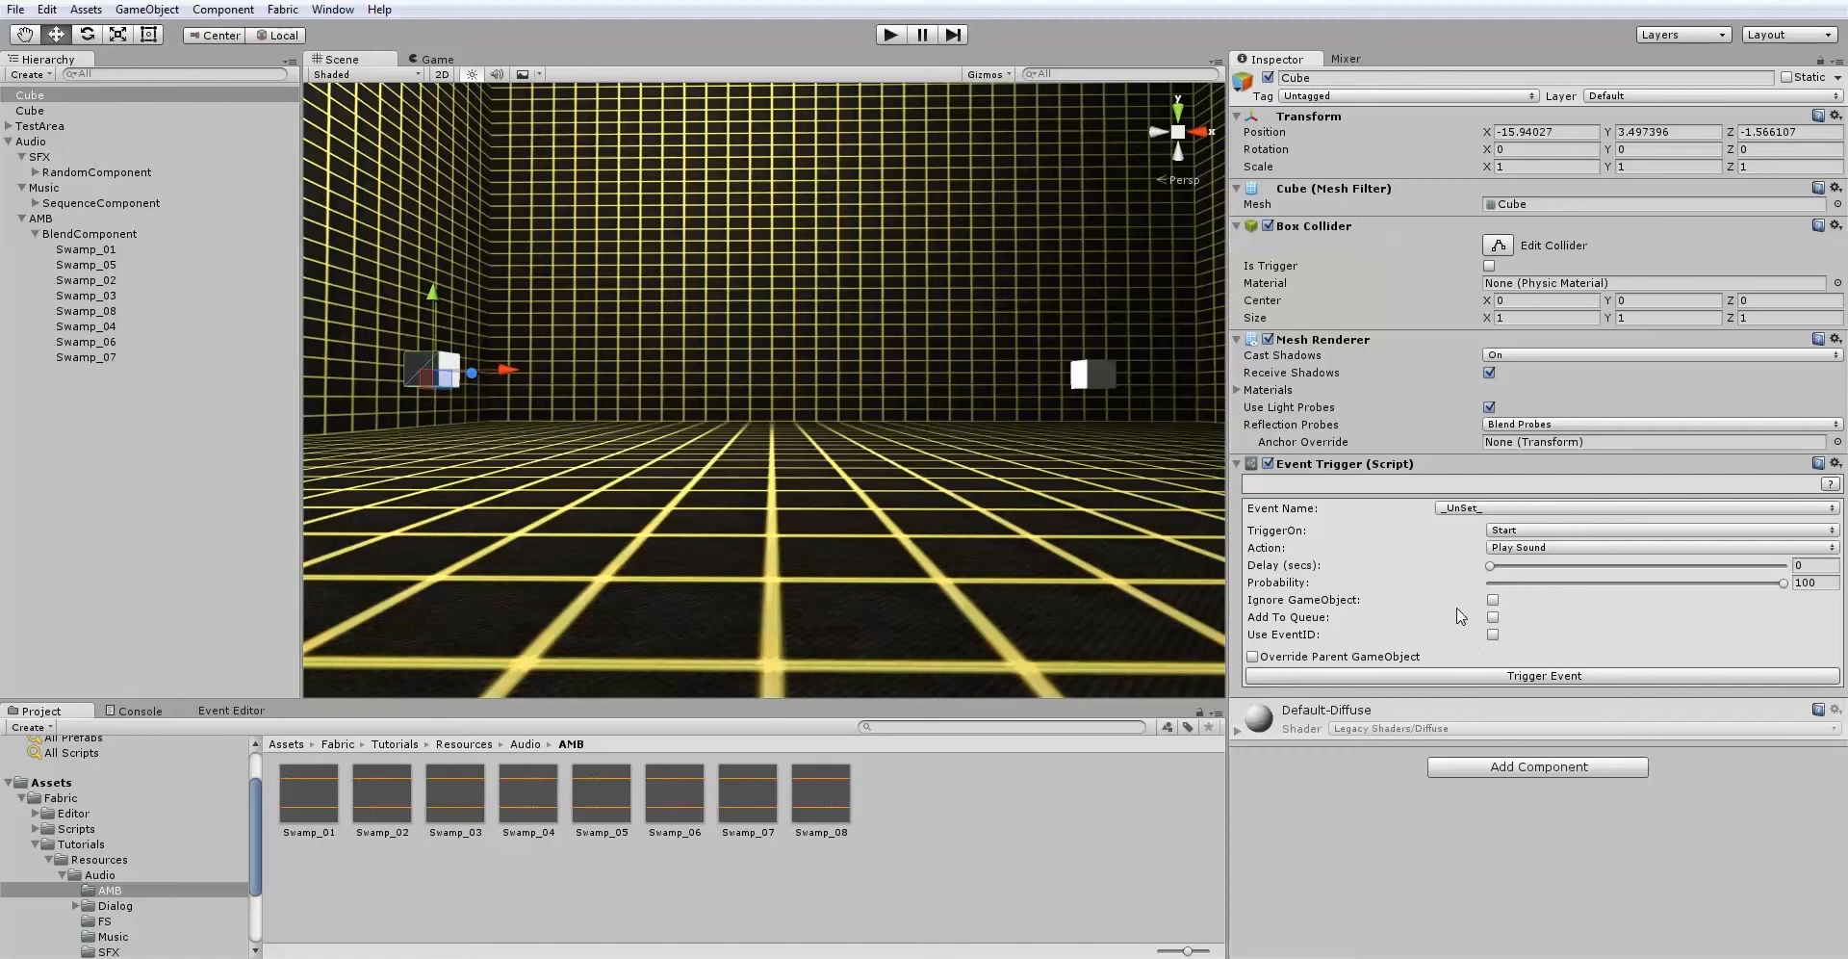
pyautogui.click(1452, 510)
pyautogui.click(1465, 591)
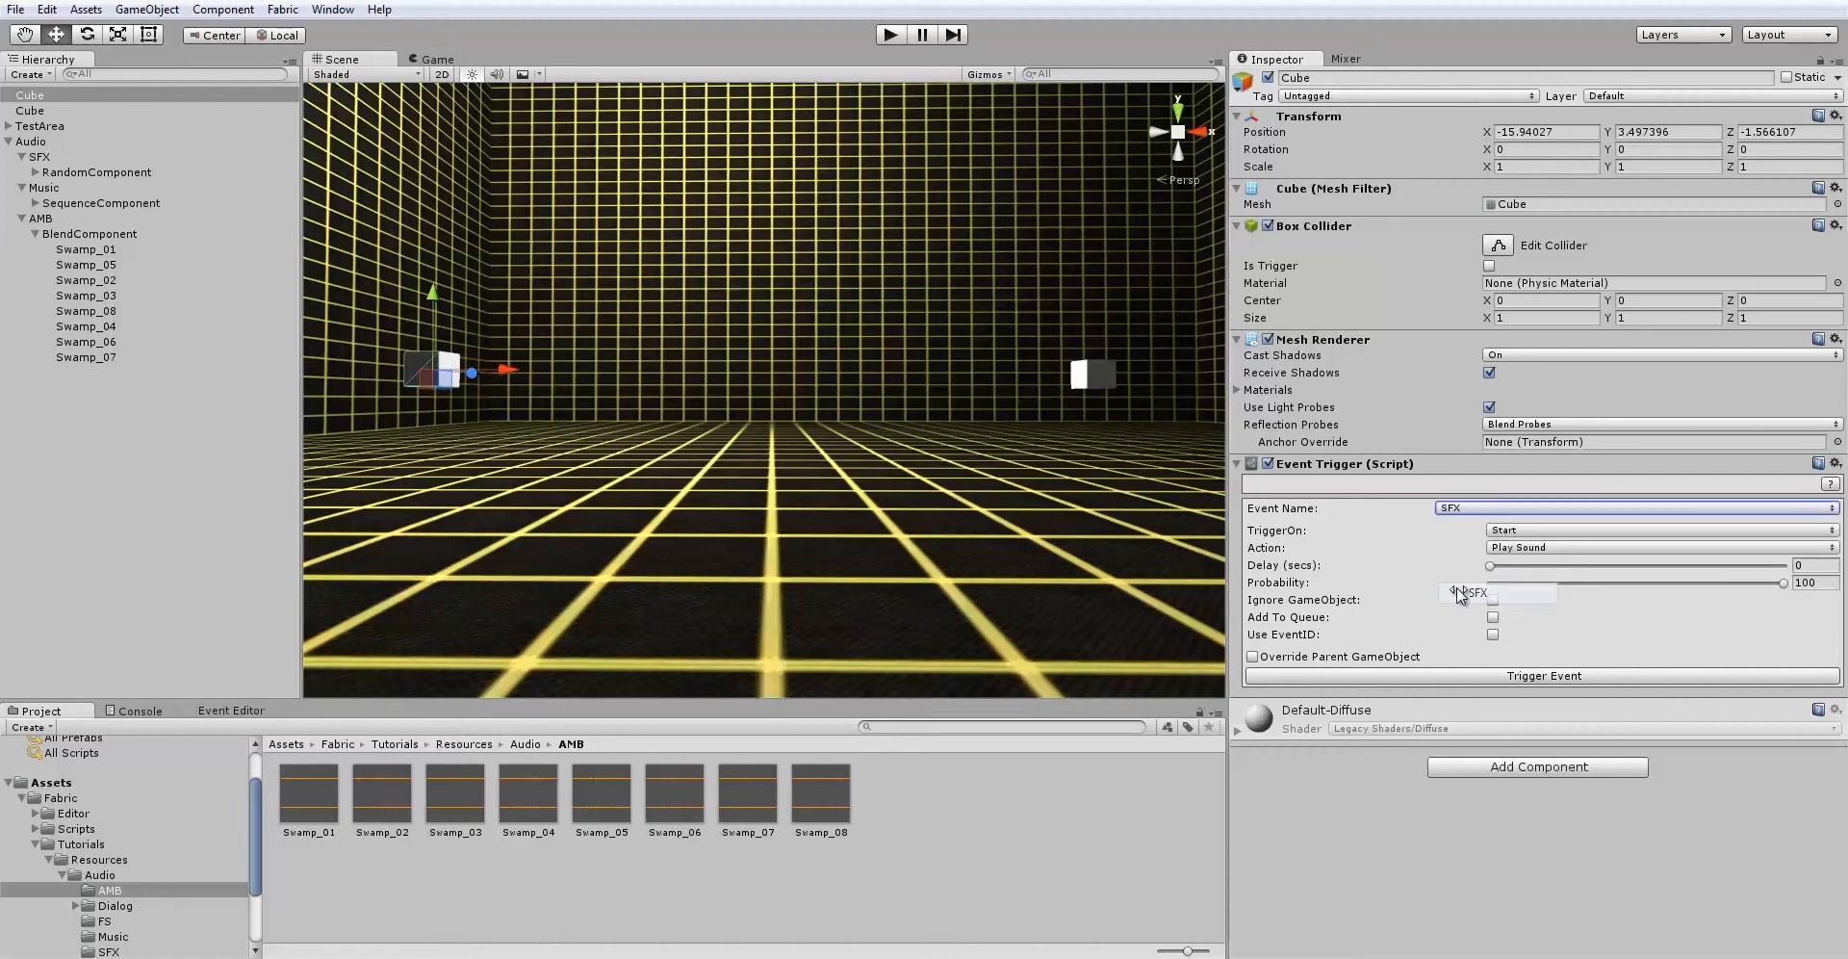
pyautogui.click(1503, 531)
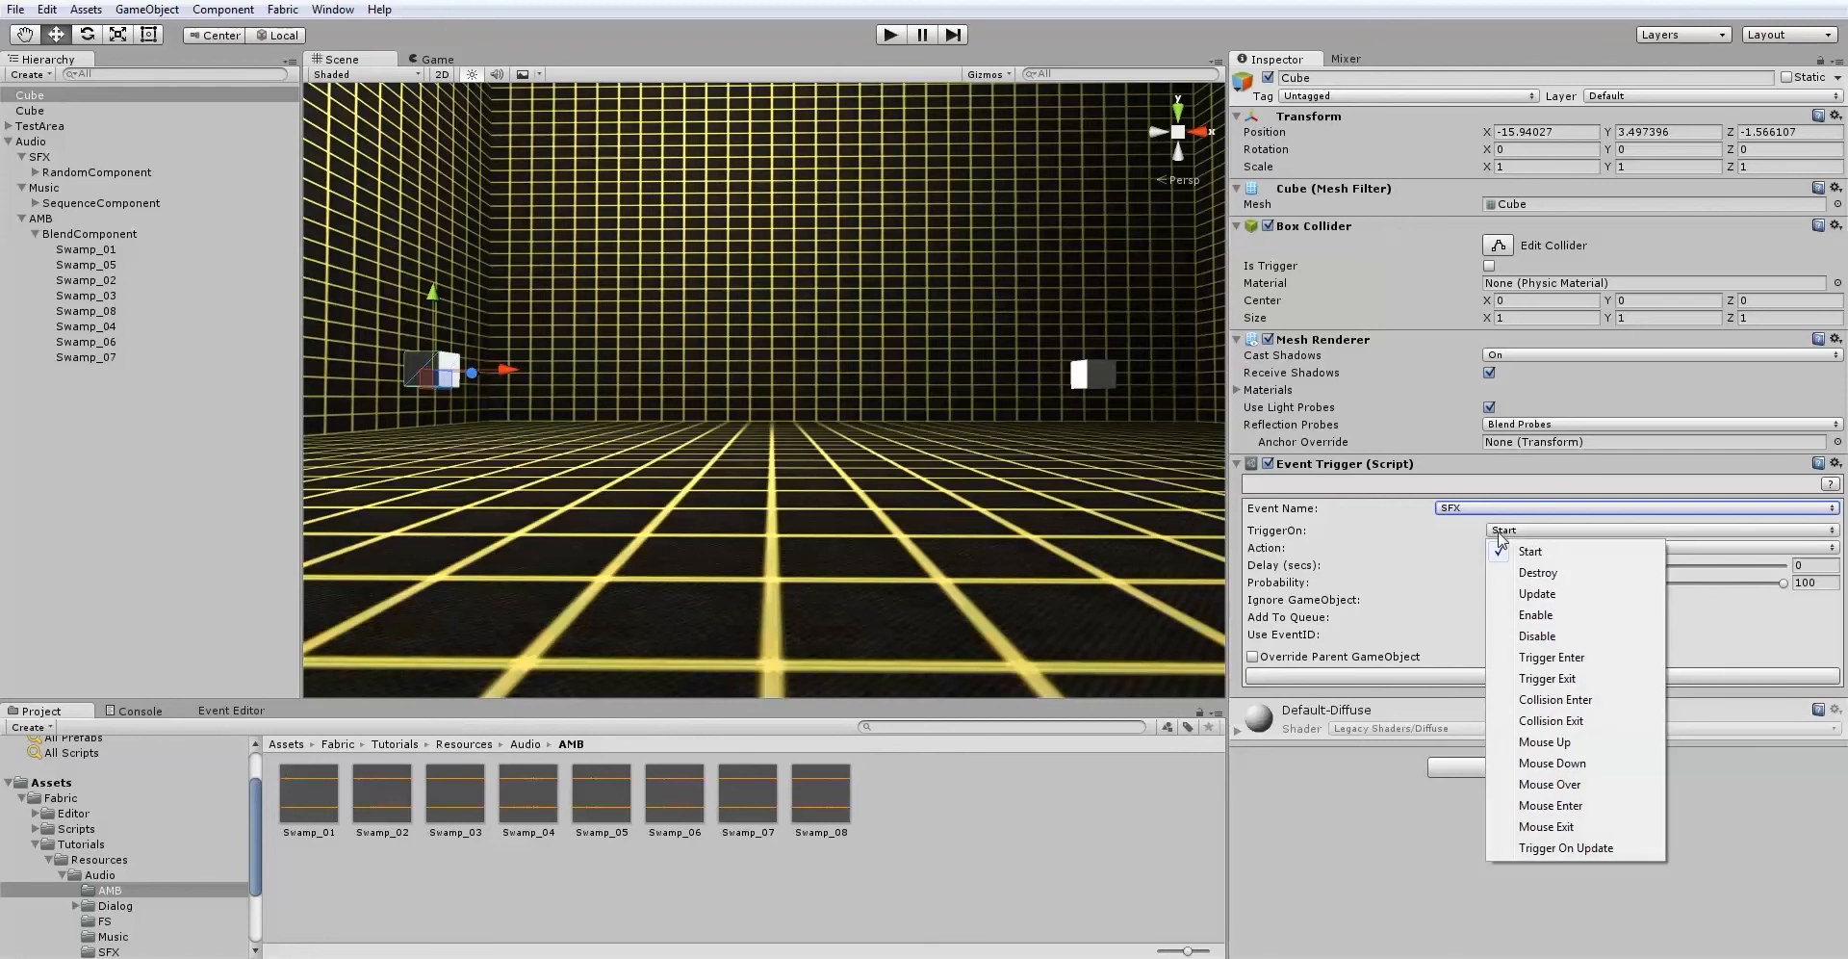
pyautogui.click(1454, 549)
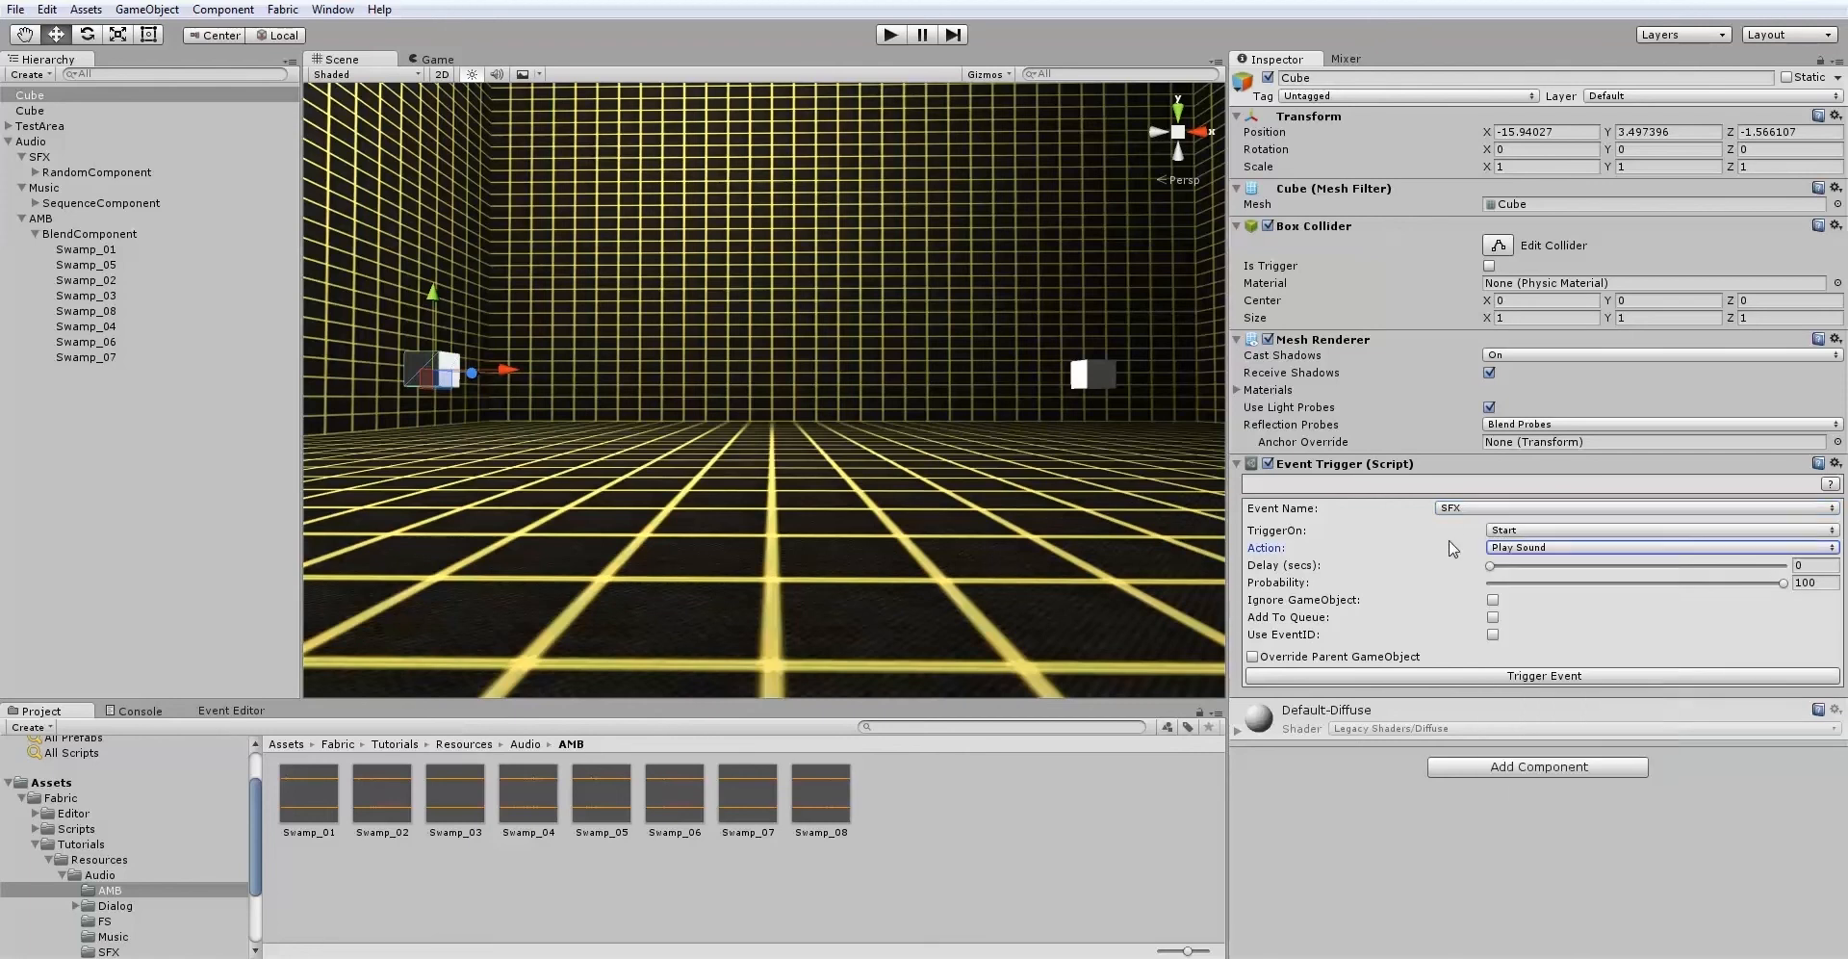
# Add a second Fabric Event Trigger to the Cube and set its event name to Music.
pyautogui.click(1486, 776)
pyautogui.click(1470, 695)
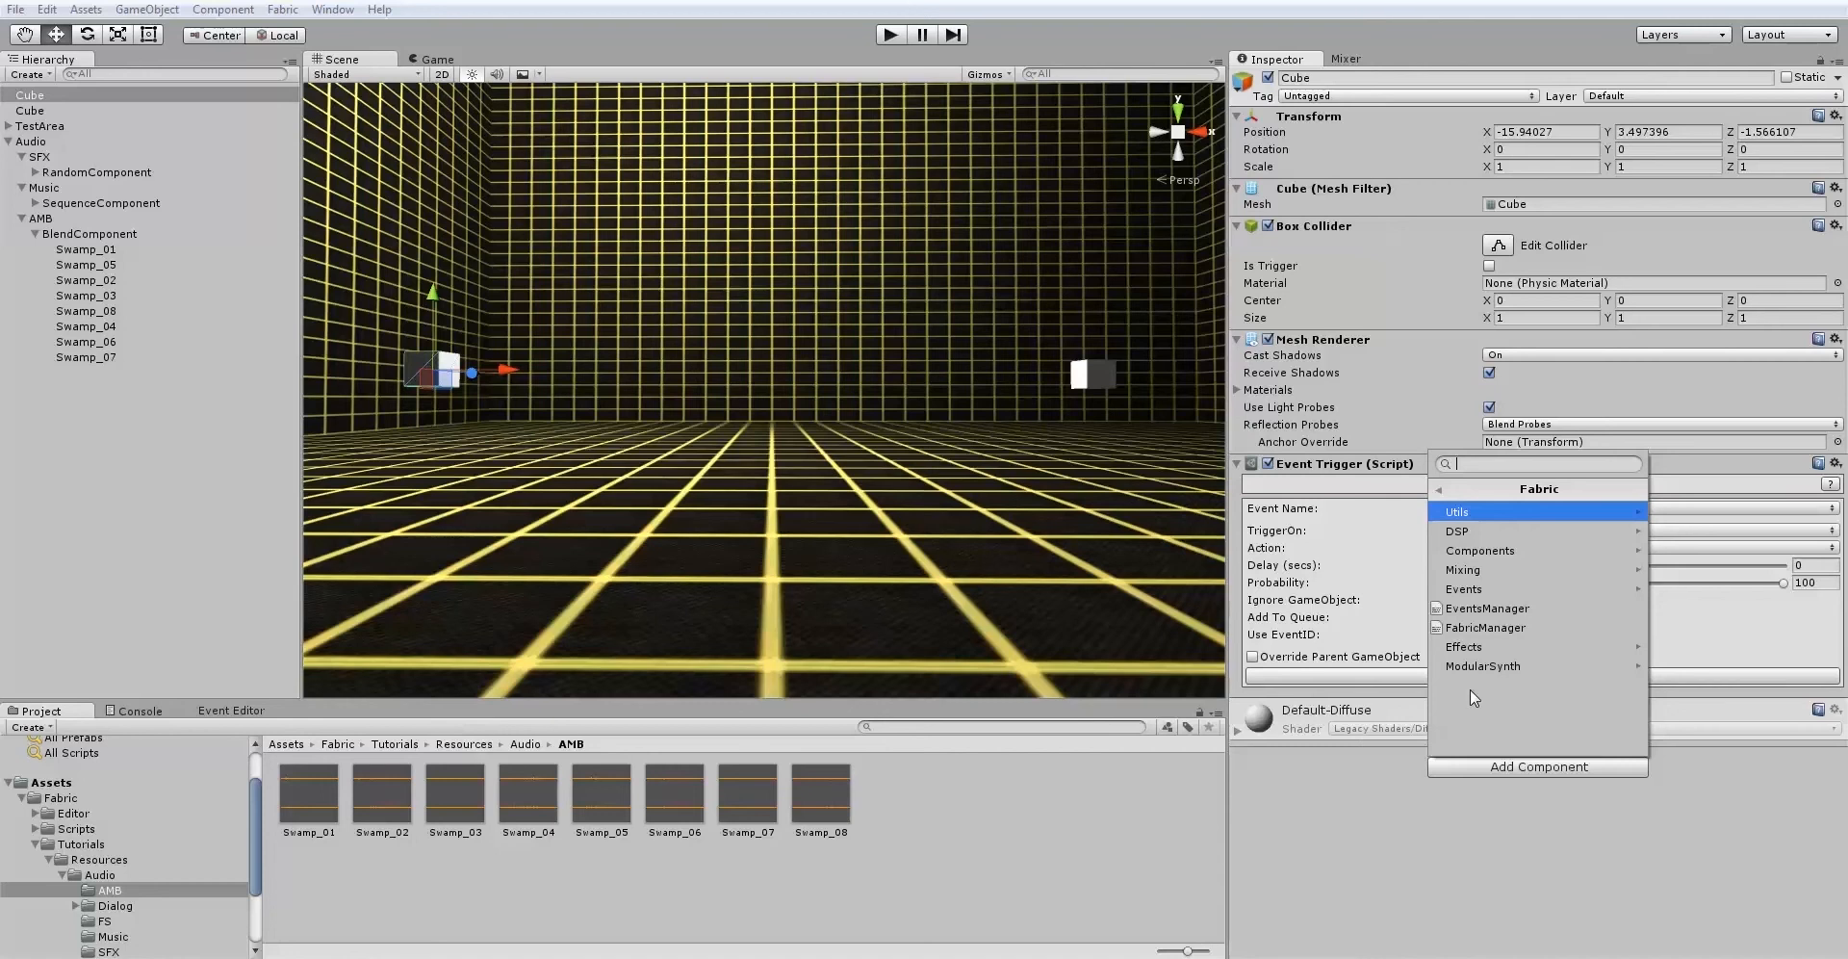
pyautogui.click(1487, 589)
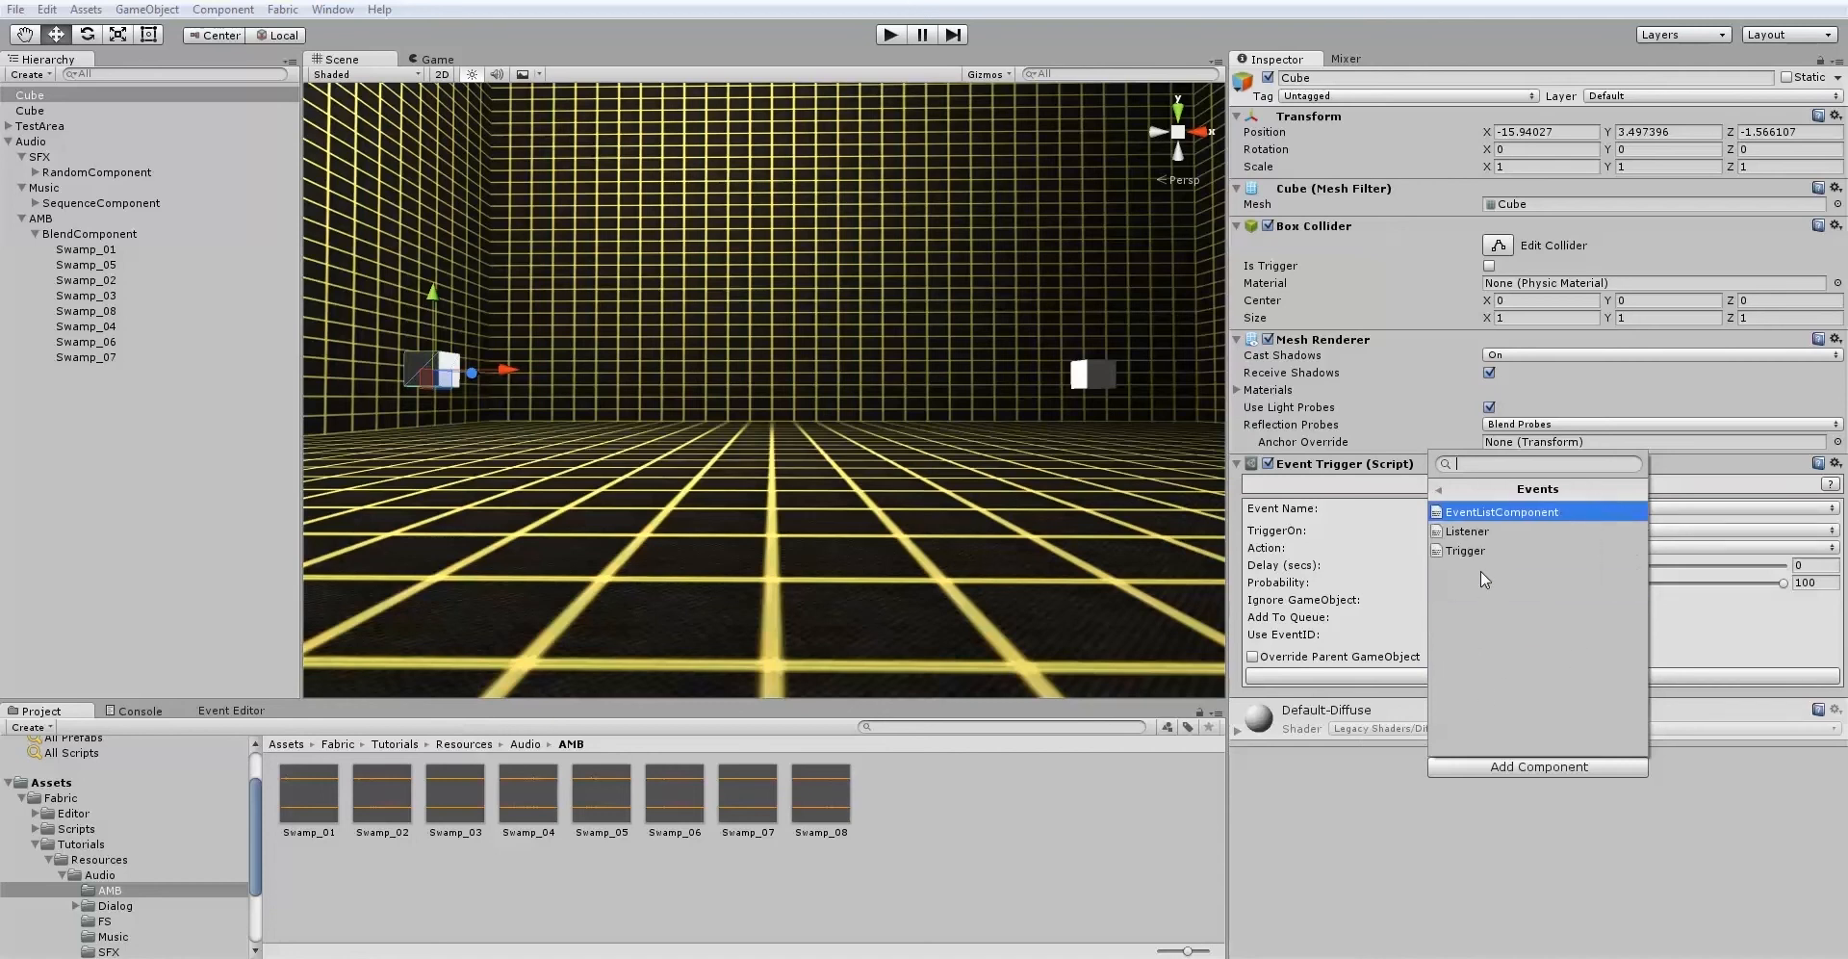
pyautogui.click(1468, 551)
pyautogui.click(1455, 748)
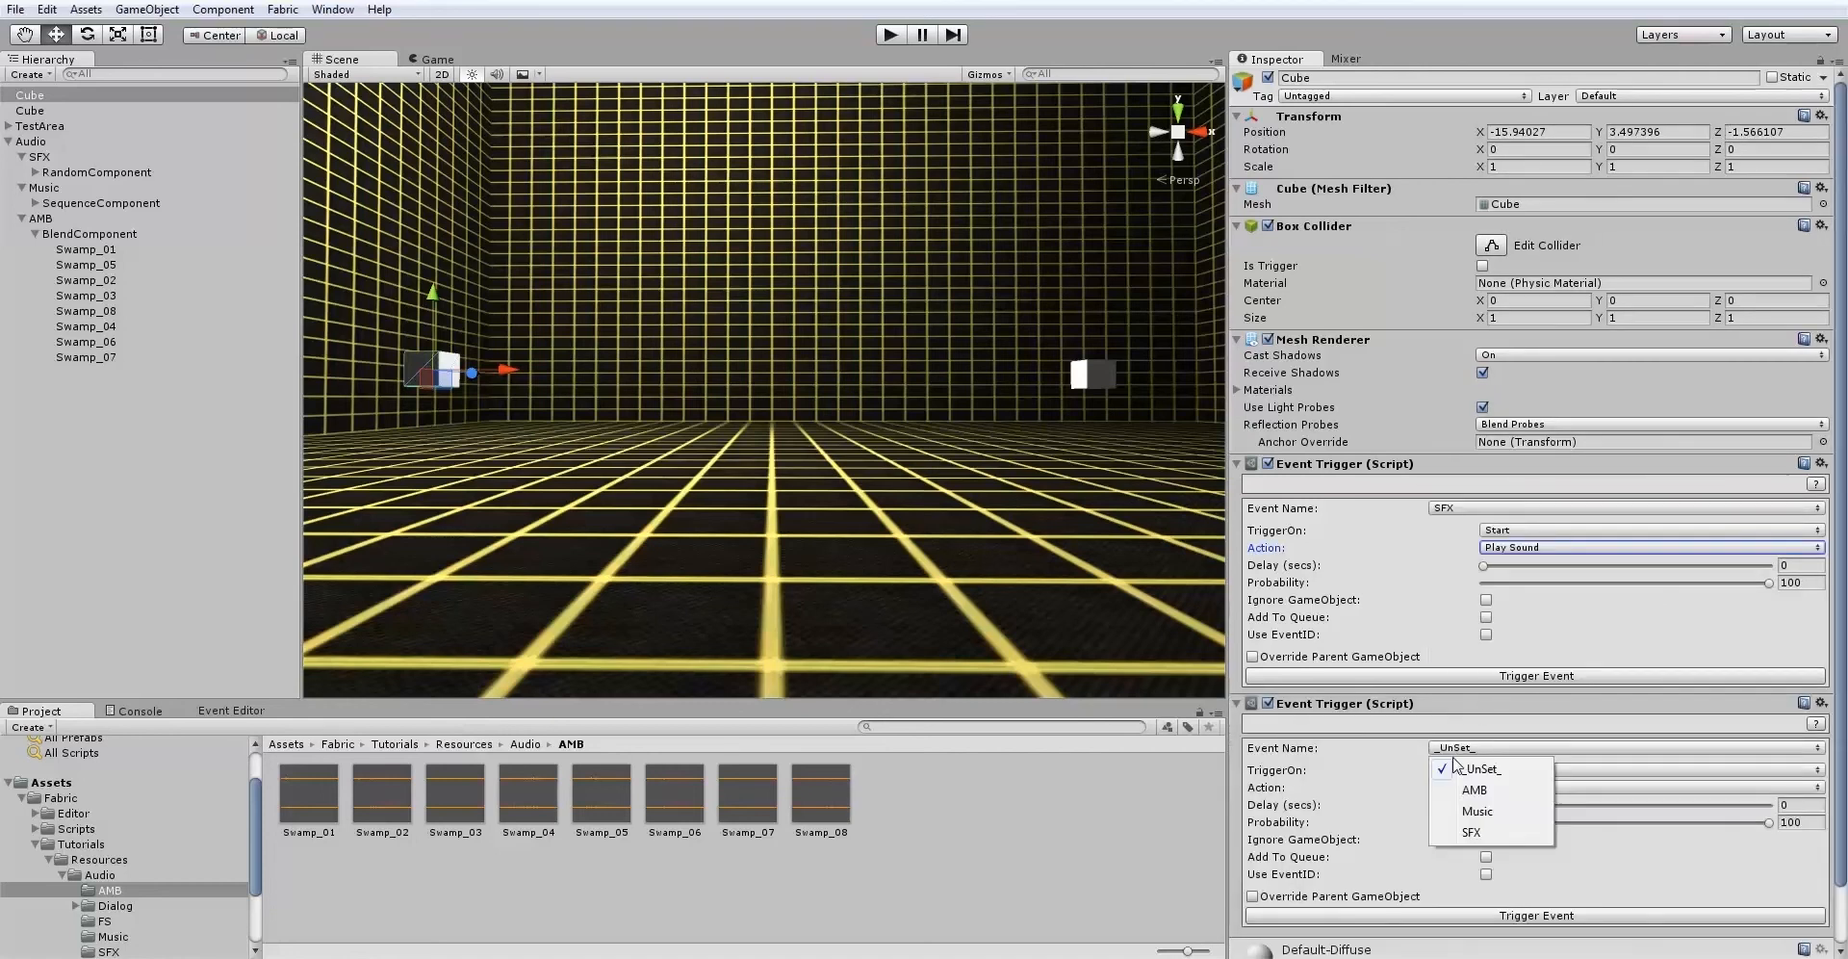
pyautogui.click(1478, 811)
# Add a third Fabric Event Trigger to the Cube and set its event name to AMB.
pyautogui.scroll(-1, 1844, 757)
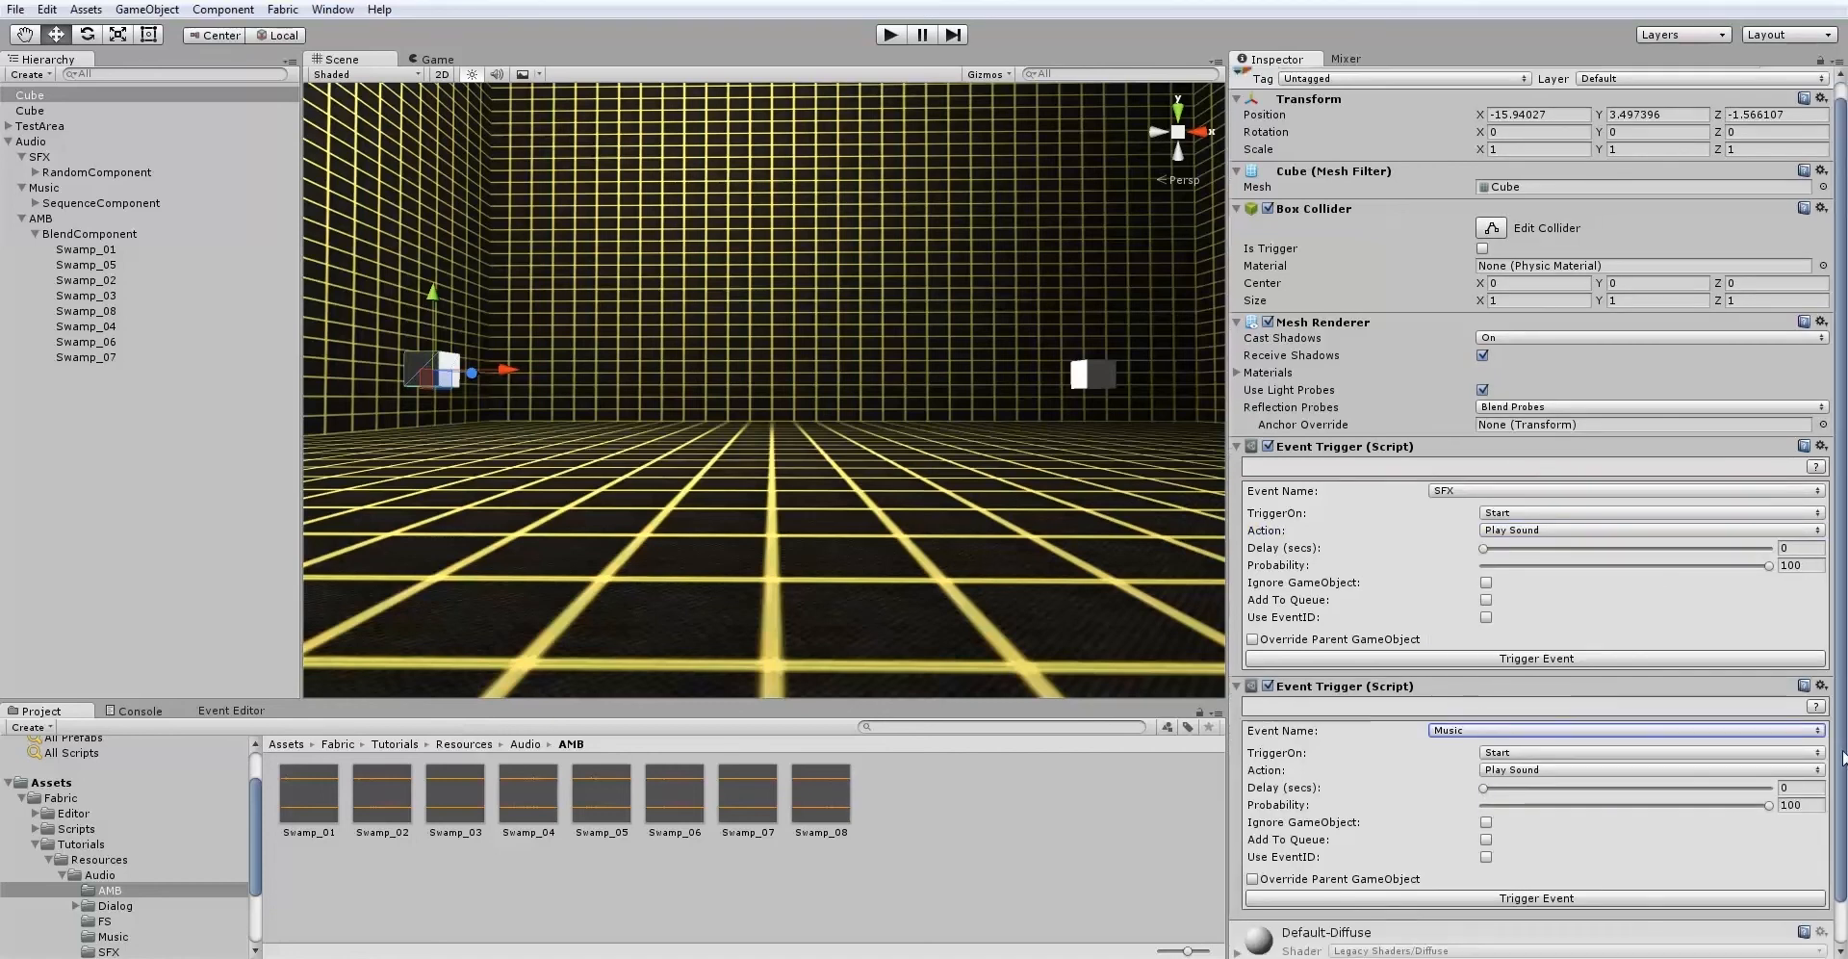
pyautogui.scroll(-3, 1844, 758)
pyautogui.click(1559, 944)
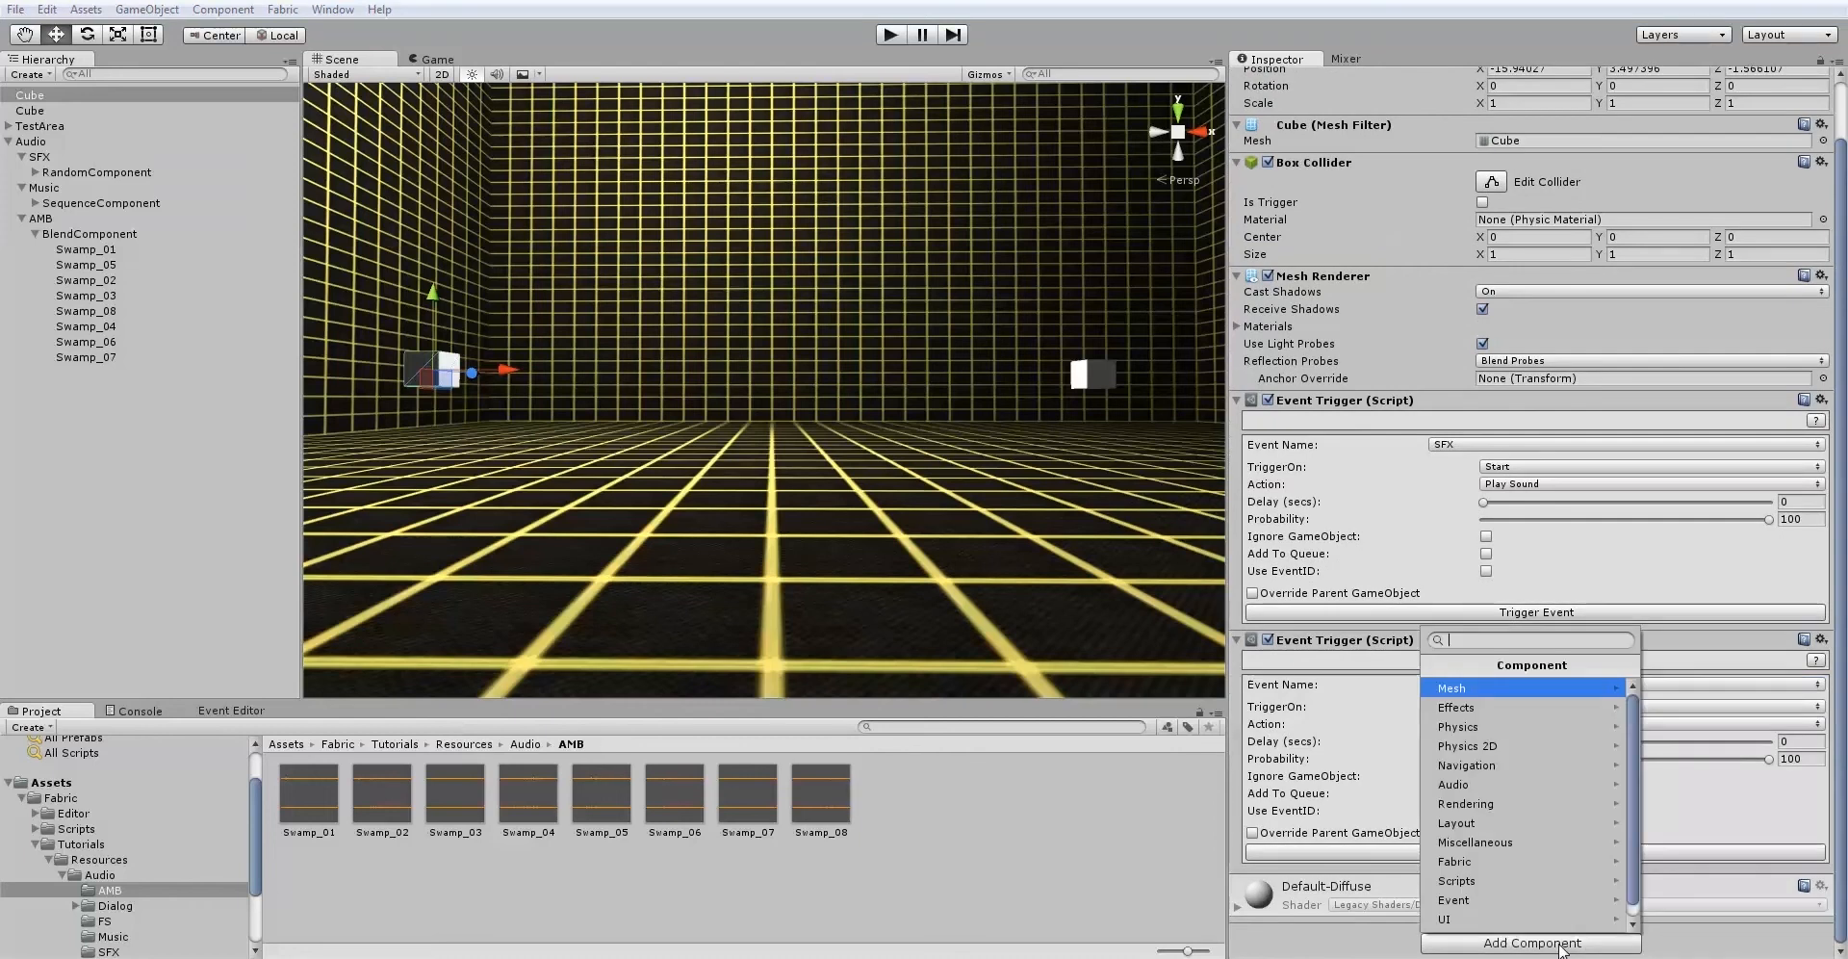
pyautogui.click(1490, 862)
pyautogui.click(1482, 768)
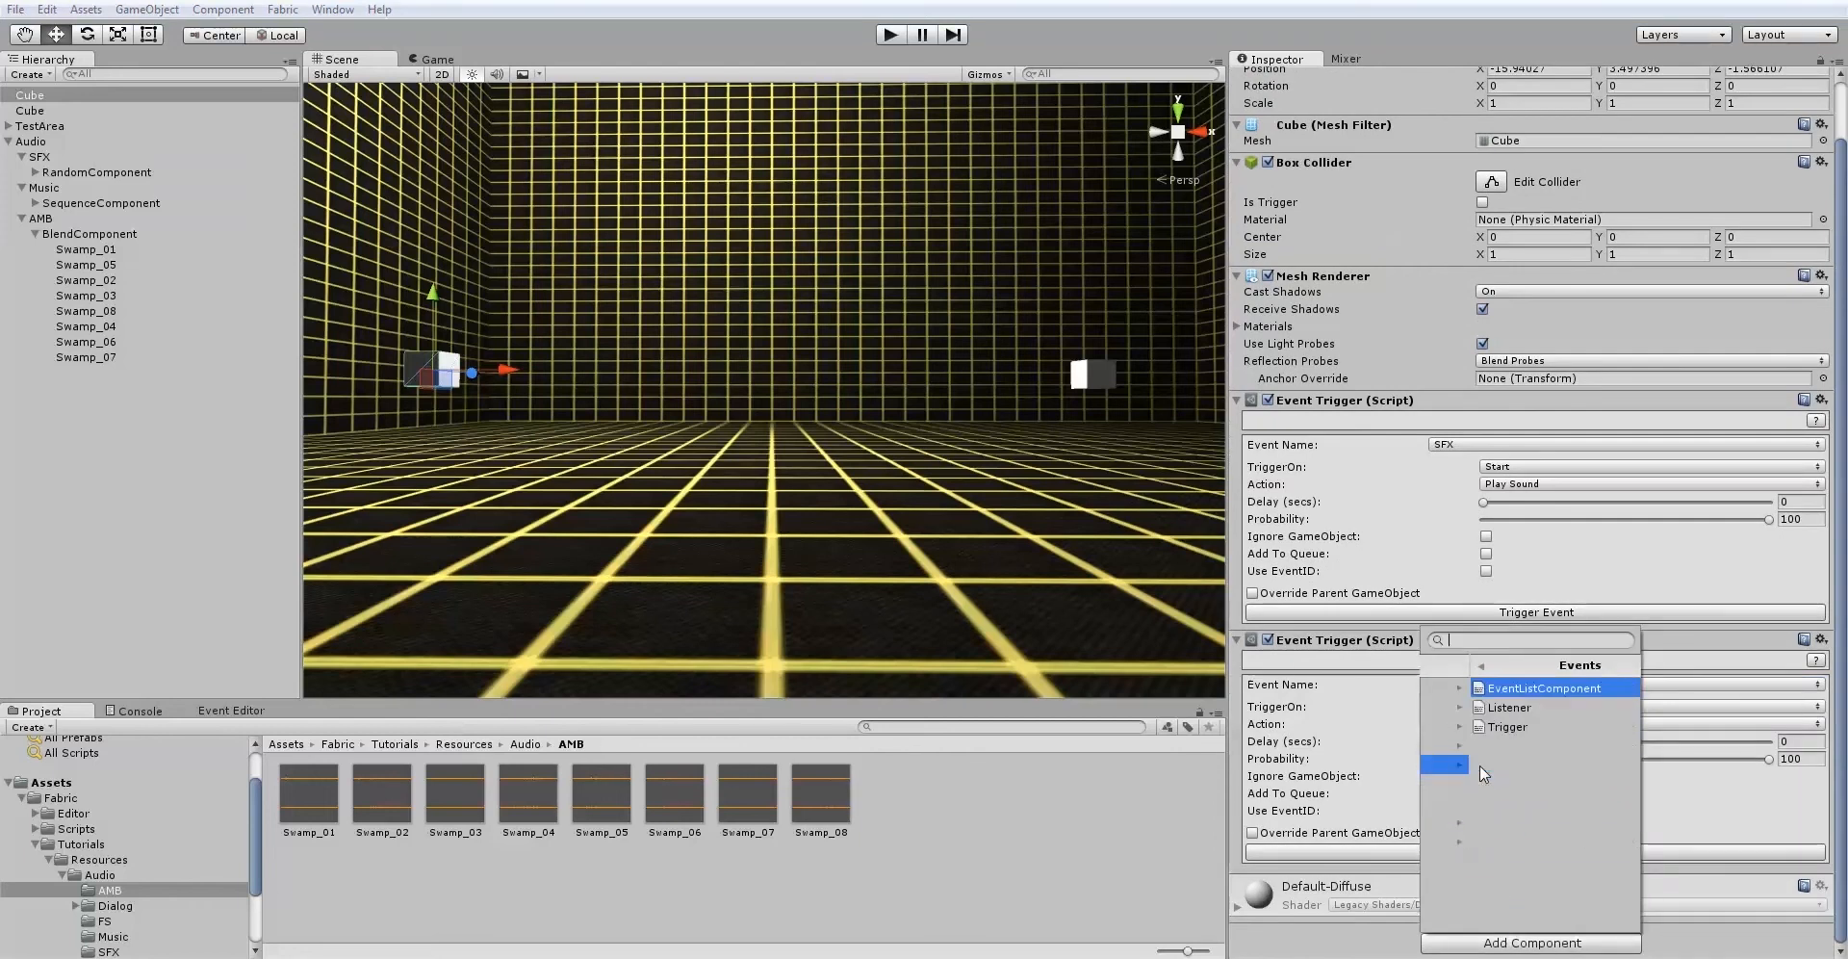
pyautogui.click(1465, 727)
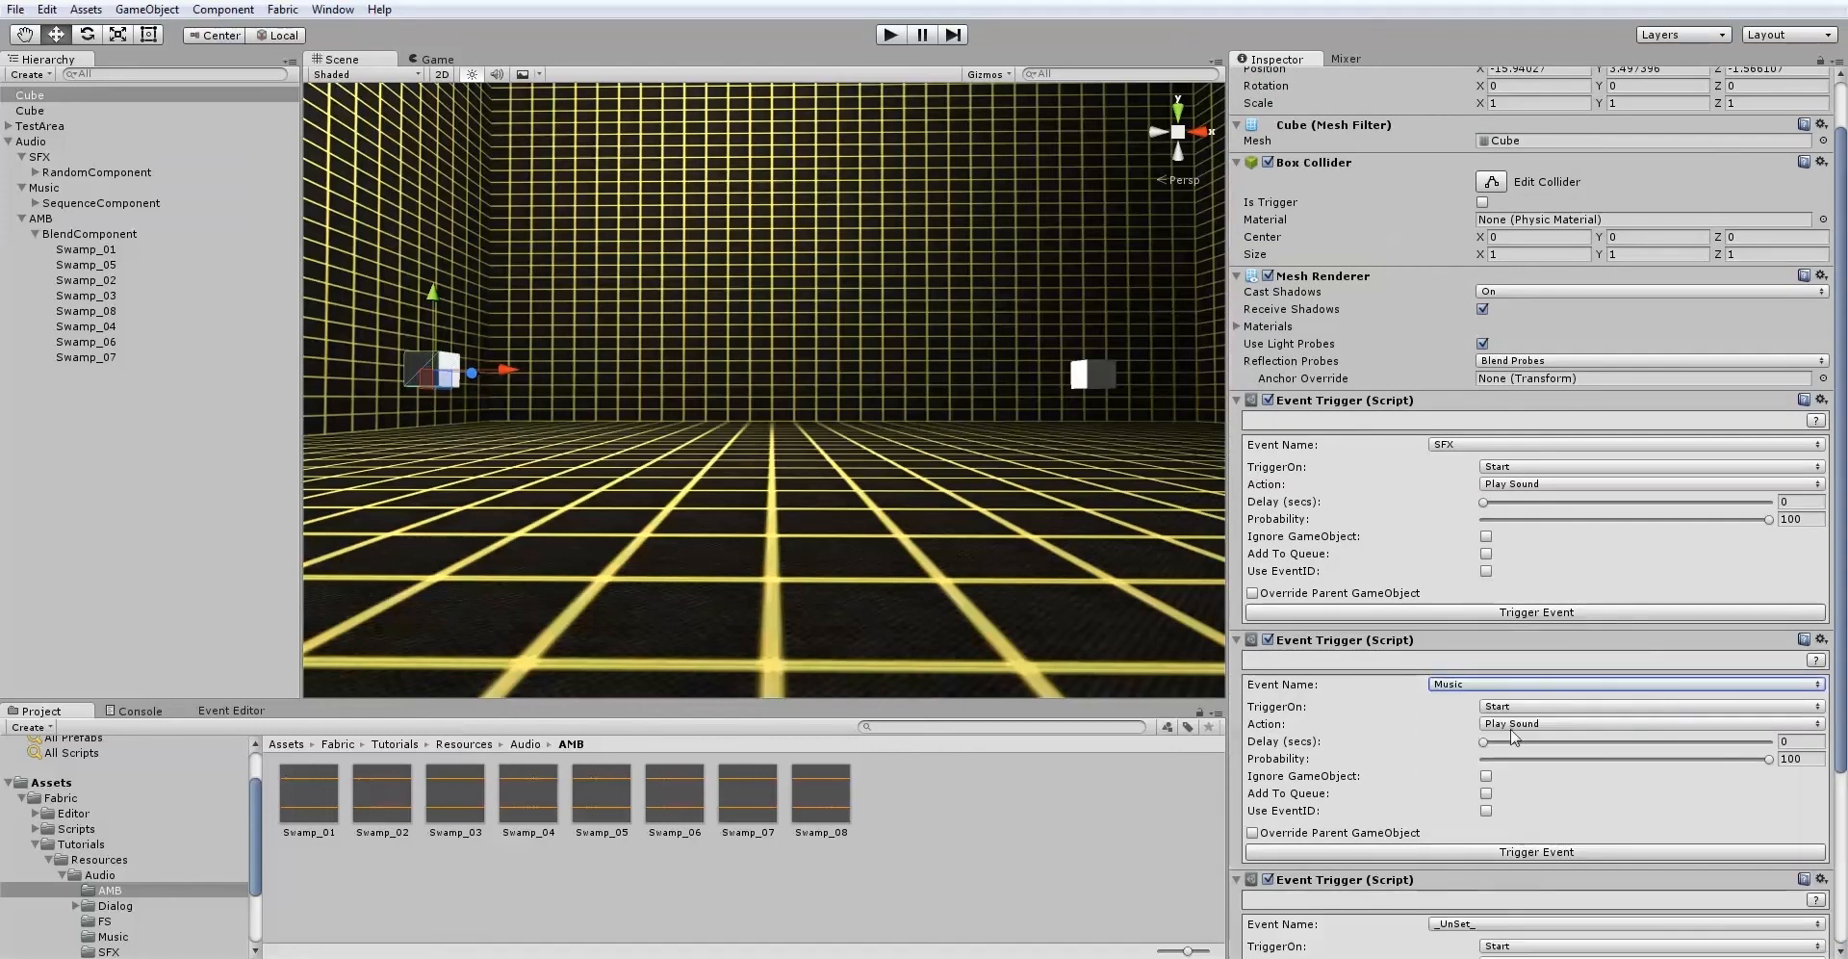
pyautogui.scroll(-4, 1837, 903)
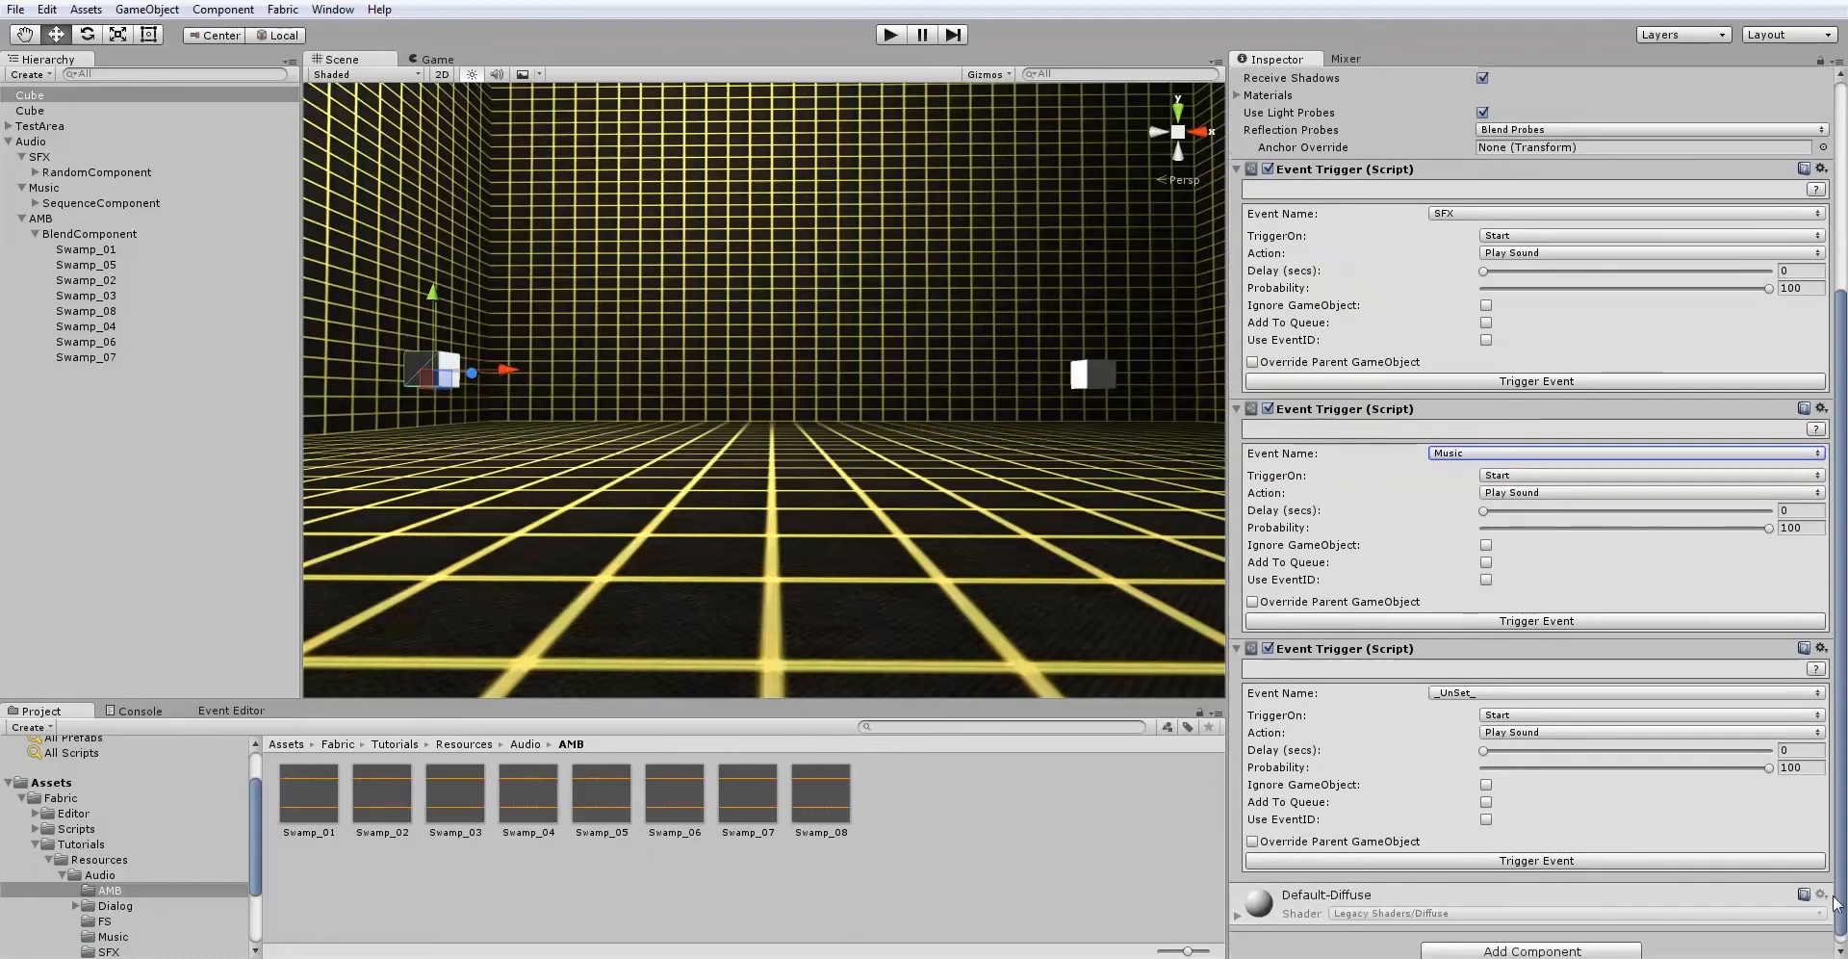
pyautogui.click(1459, 693)
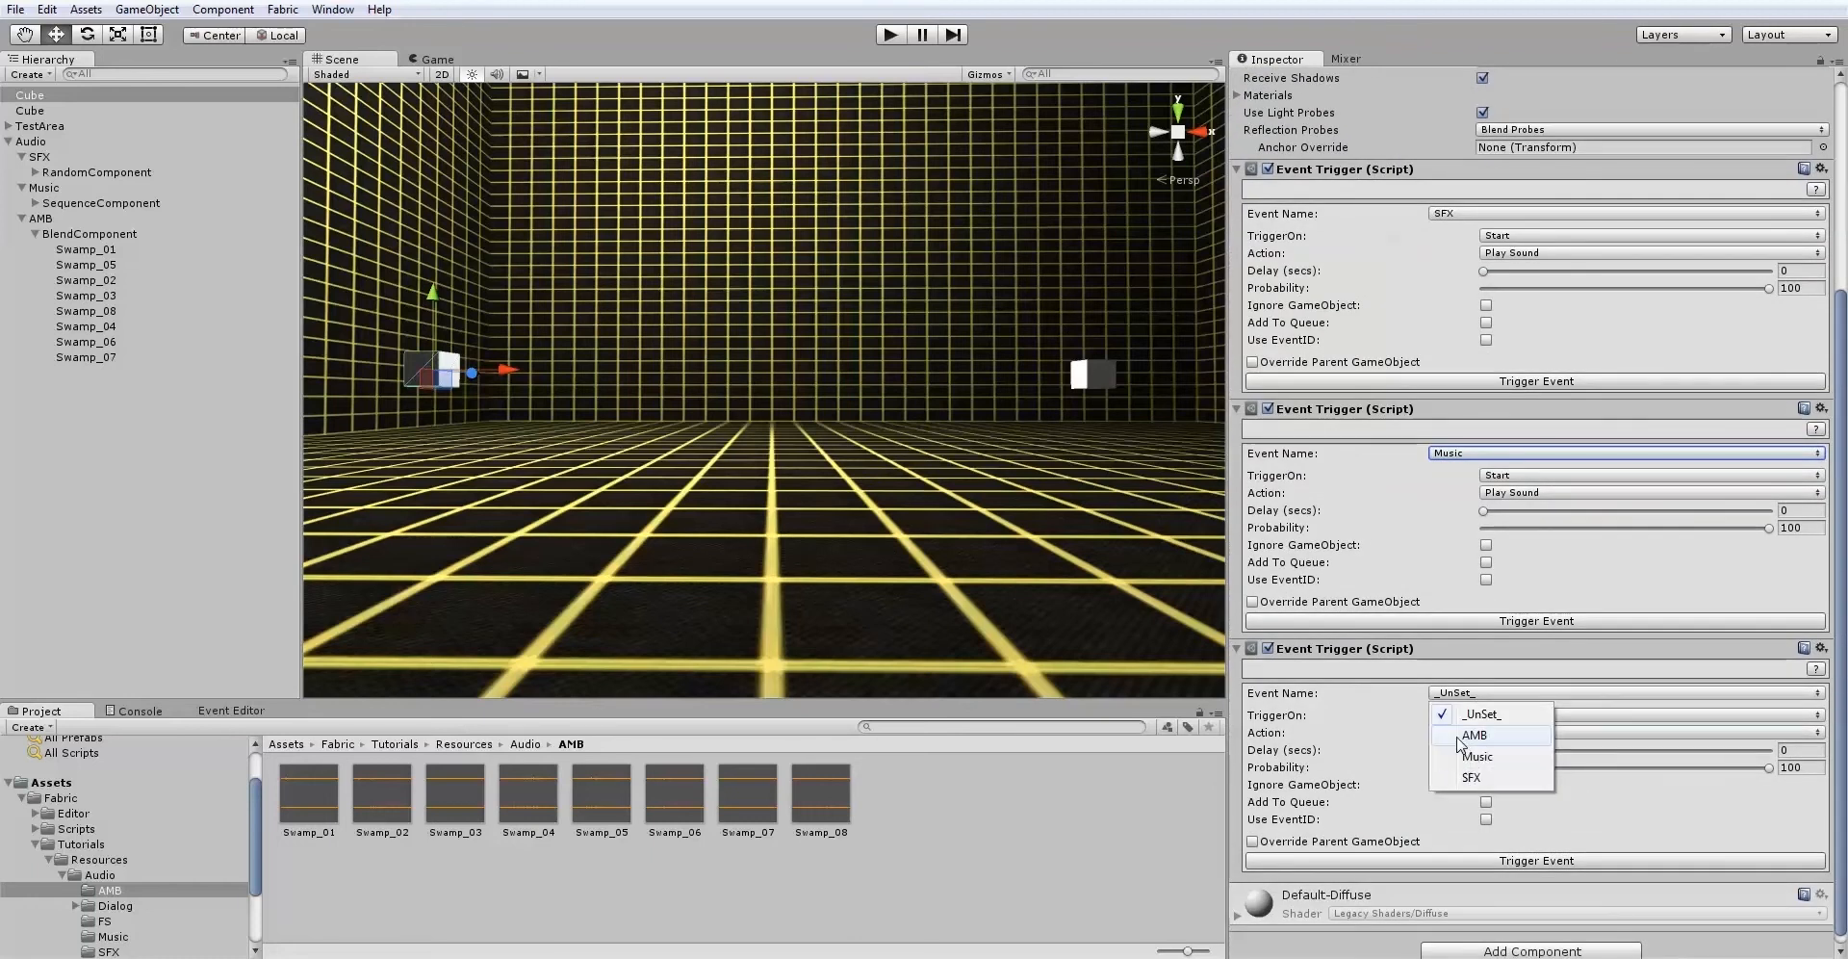
pyautogui.click(1472, 735)
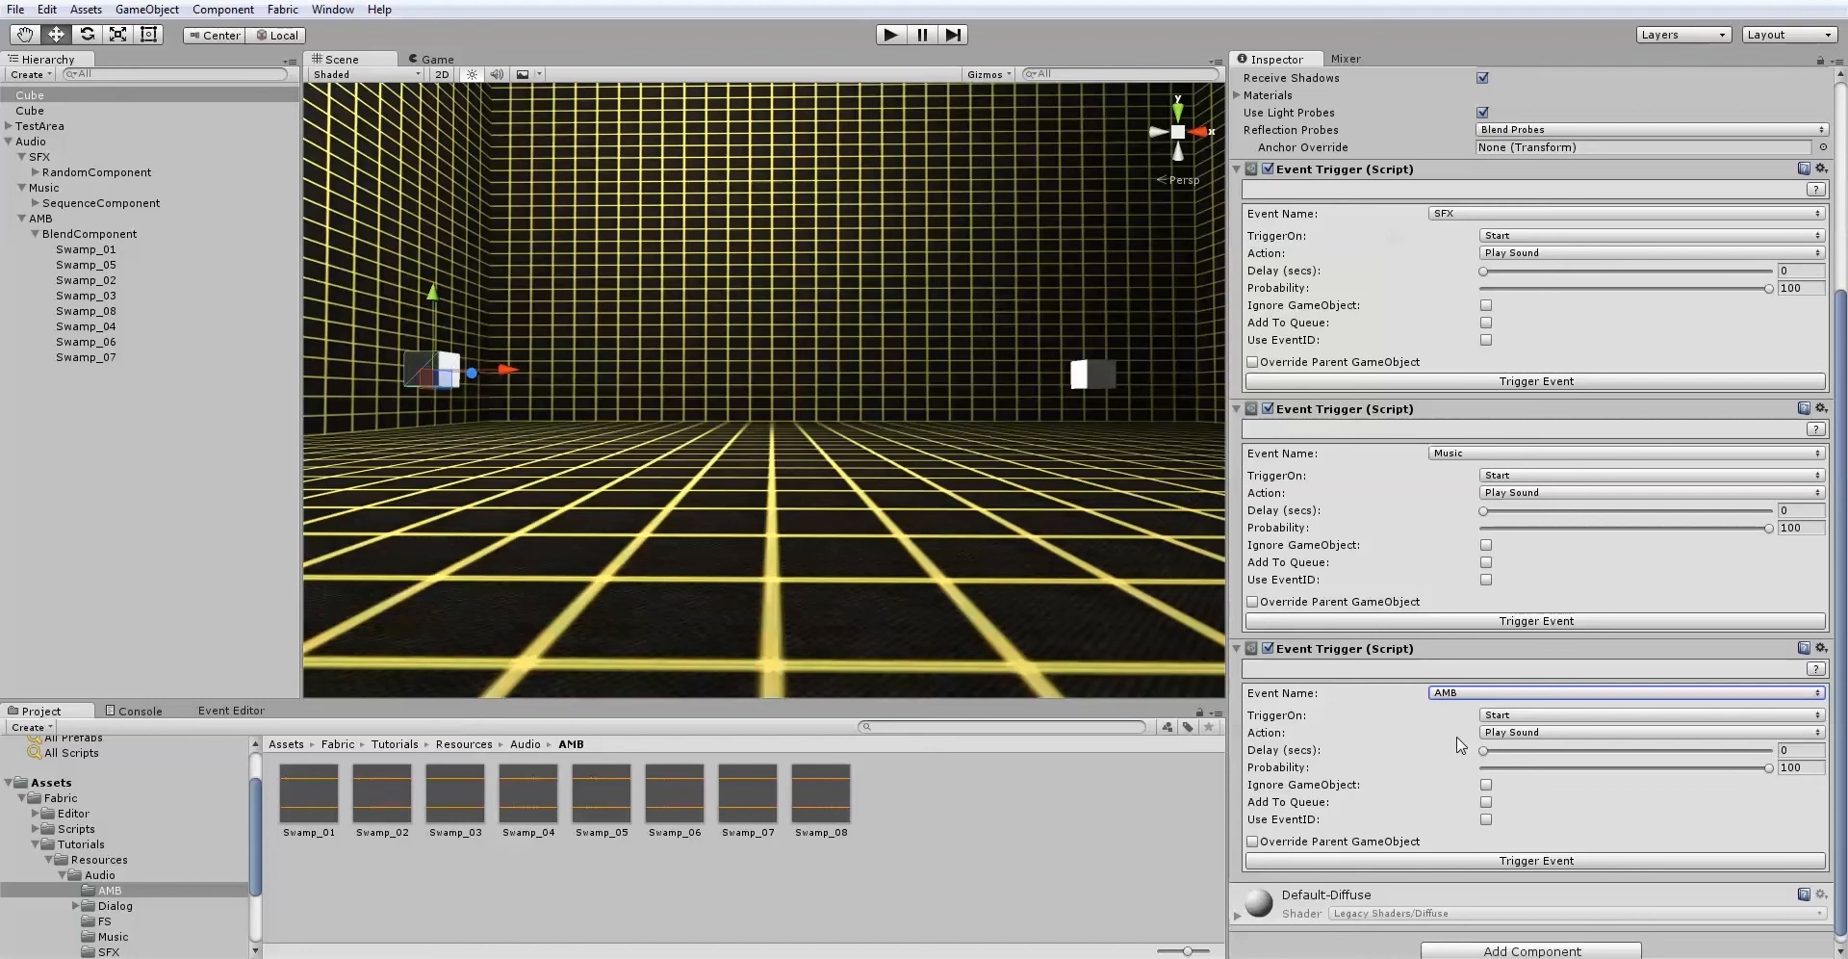
# In the Event Editor, add the SFX group's RandomComponent as a listener of the SFX event.
pyautogui.click(236, 714)
pyautogui.click(138, 732)
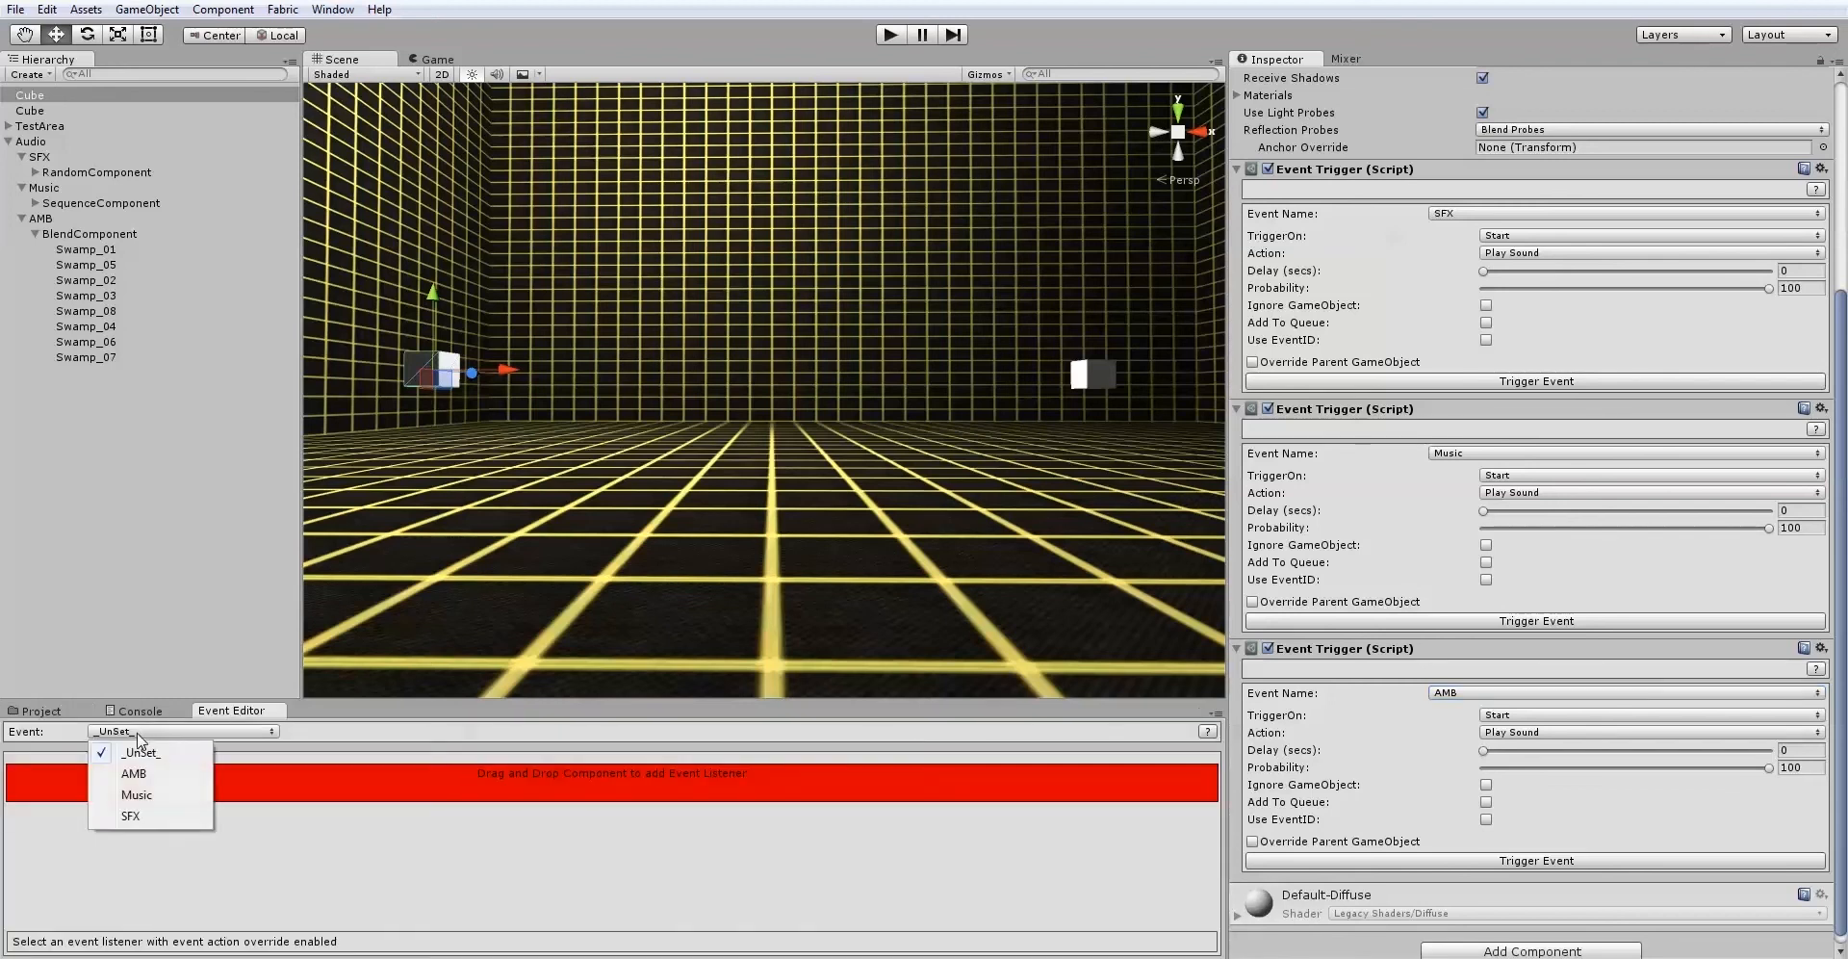
pyautogui.click(157, 819)
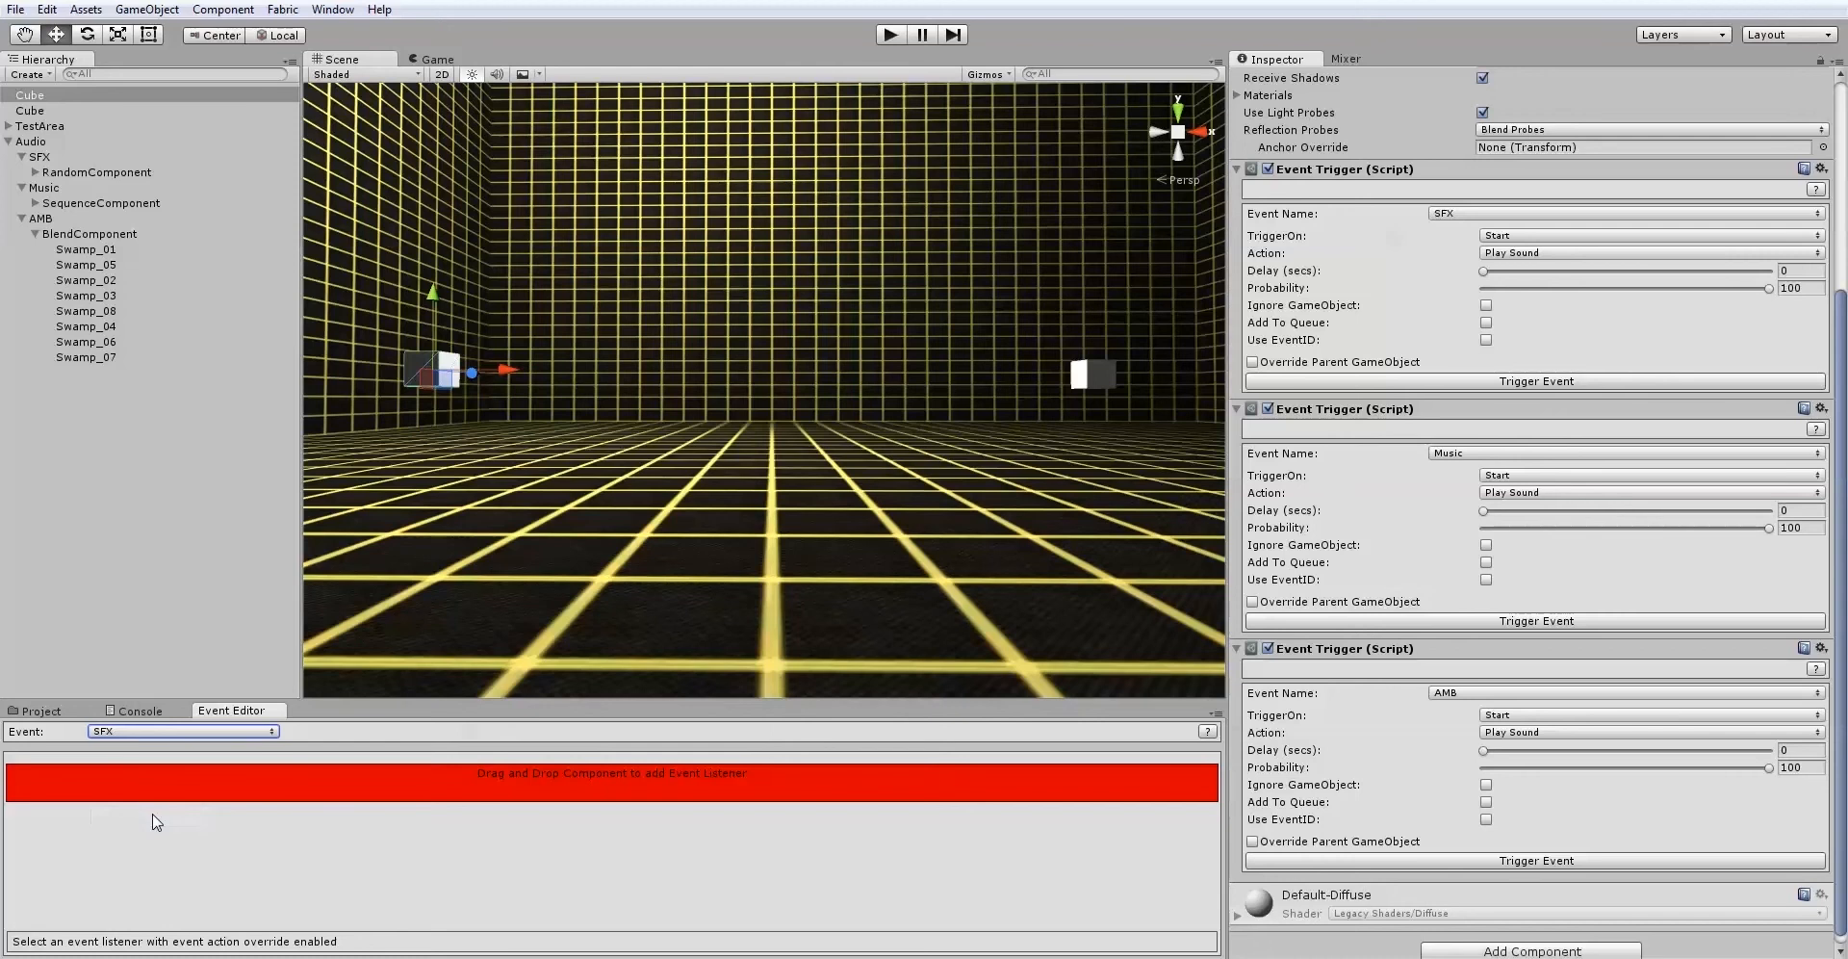
pyautogui.click(76, 175)
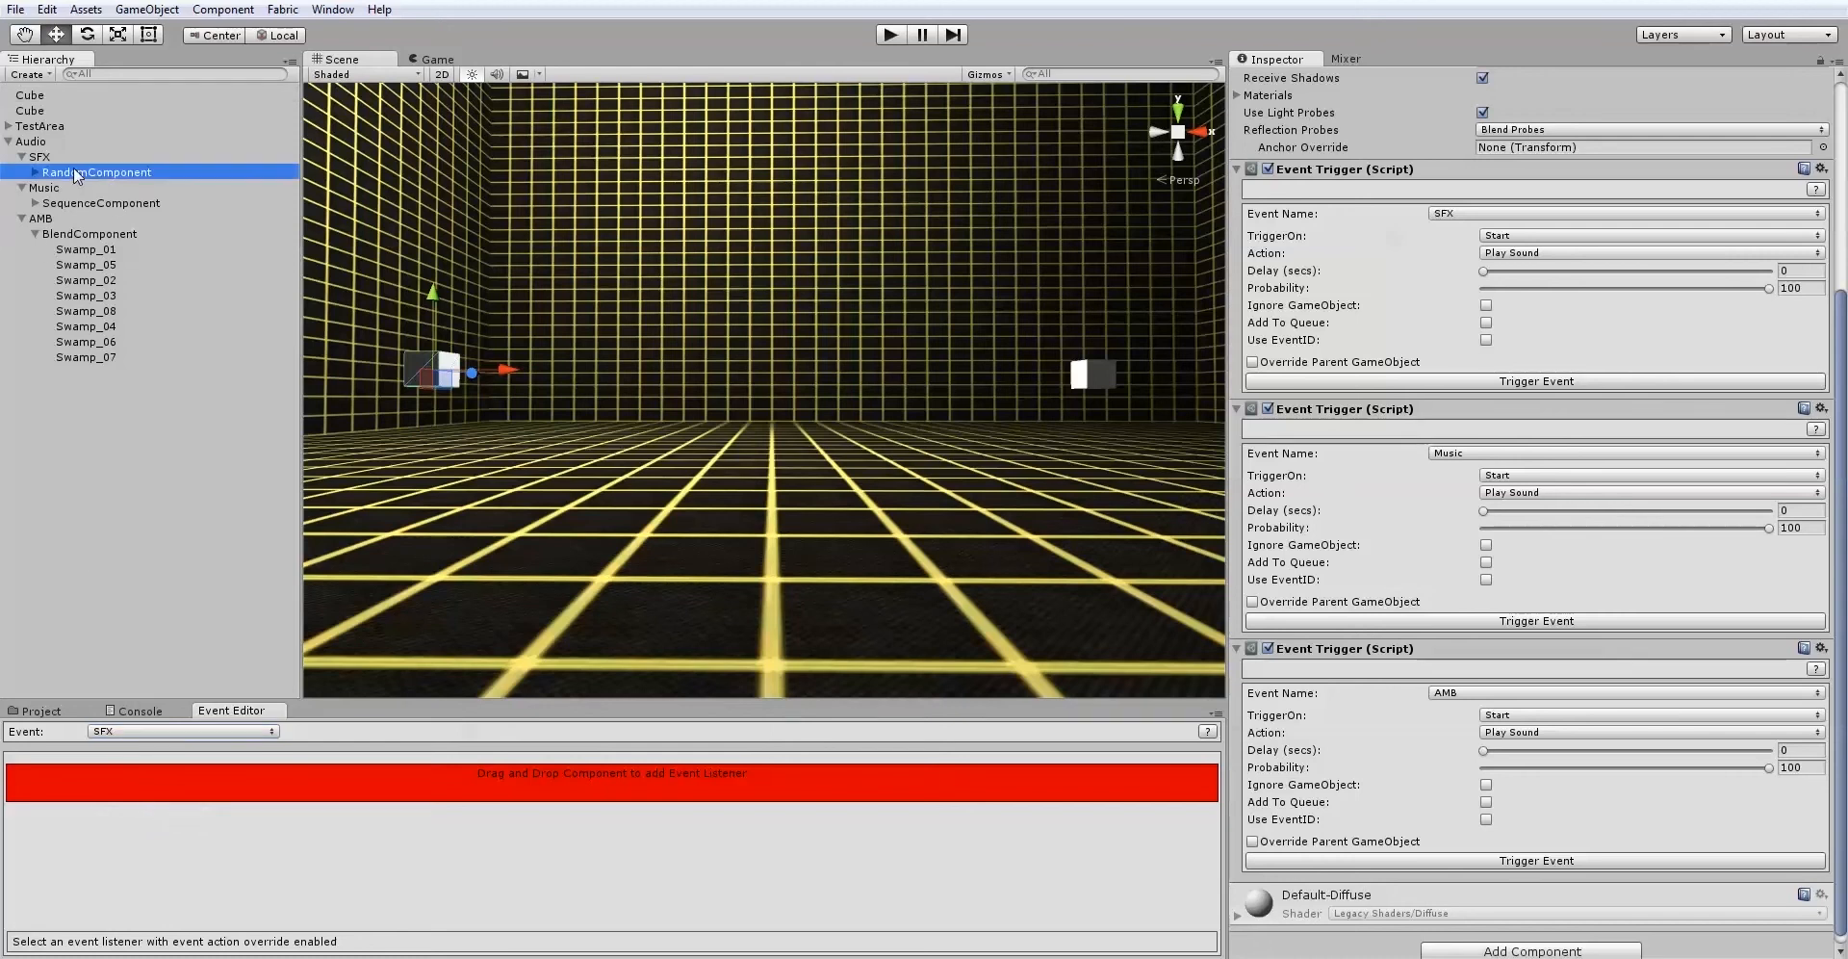
pyautogui.moveTo(76, 176); pyautogui.dragTo(202, 787)
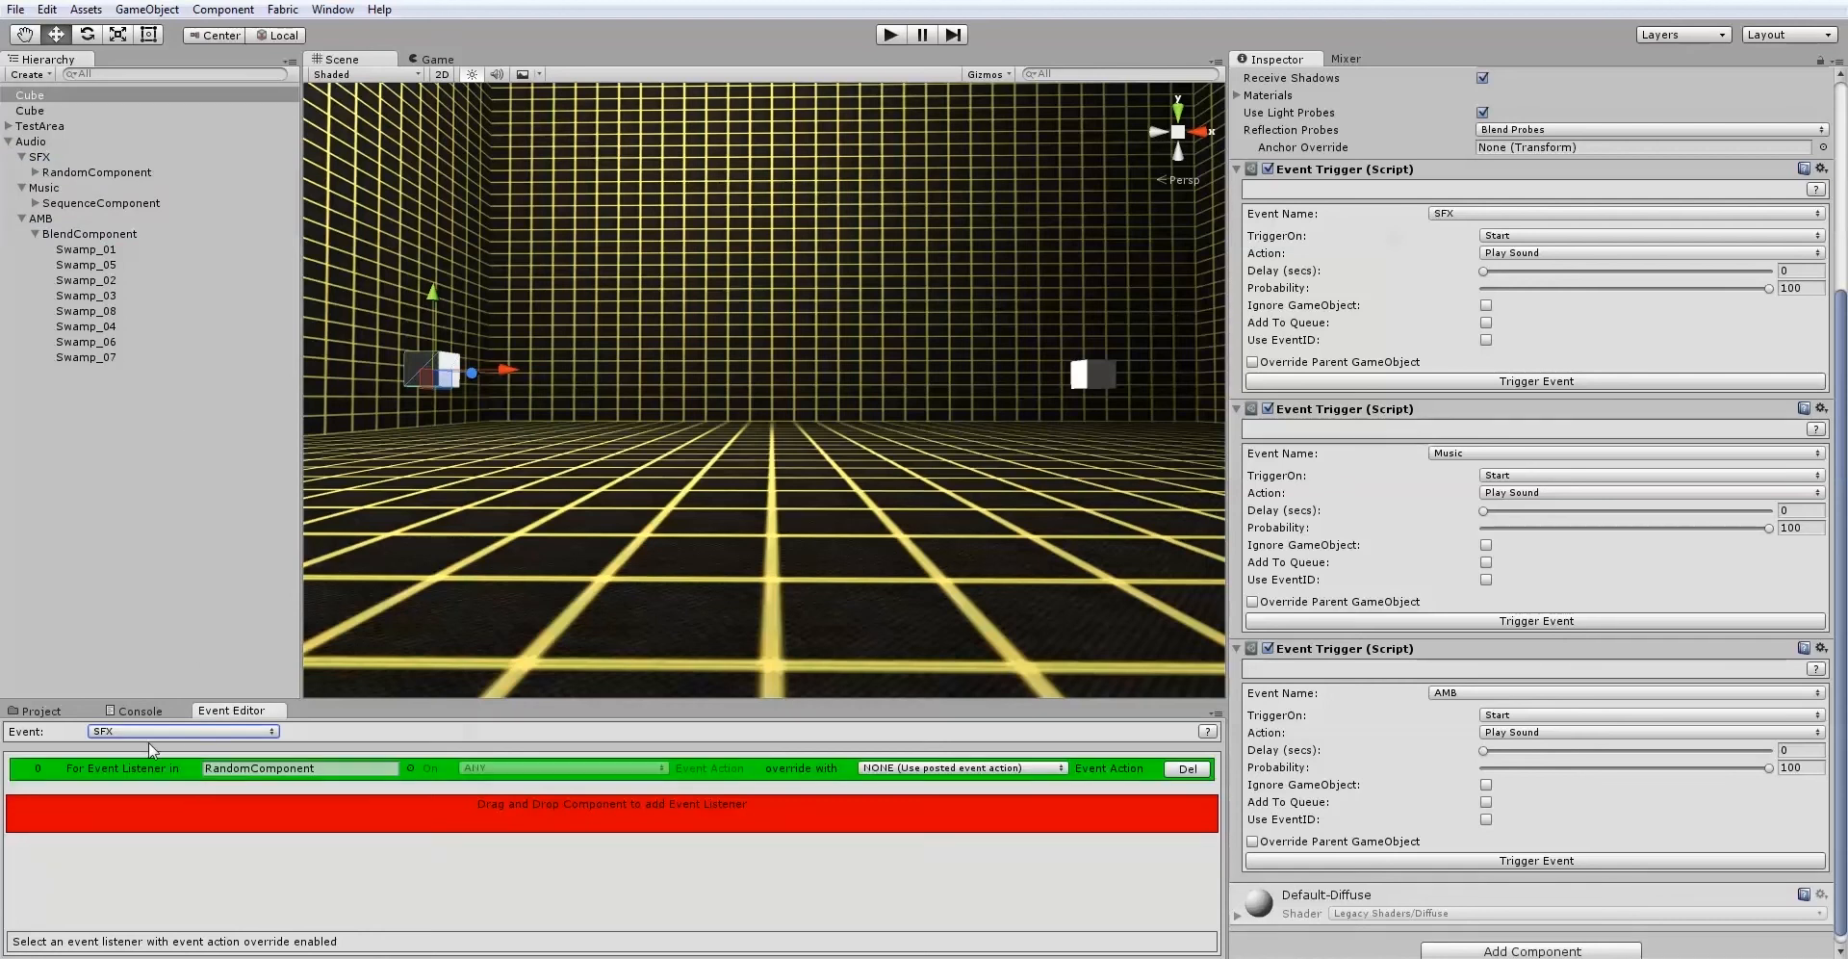
# Add the SequenceComponent as a listener of the Music event and the BlendComponent as a listener of the AMB event.
pyautogui.click(149, 732)
pyautogui.click(147, 794)
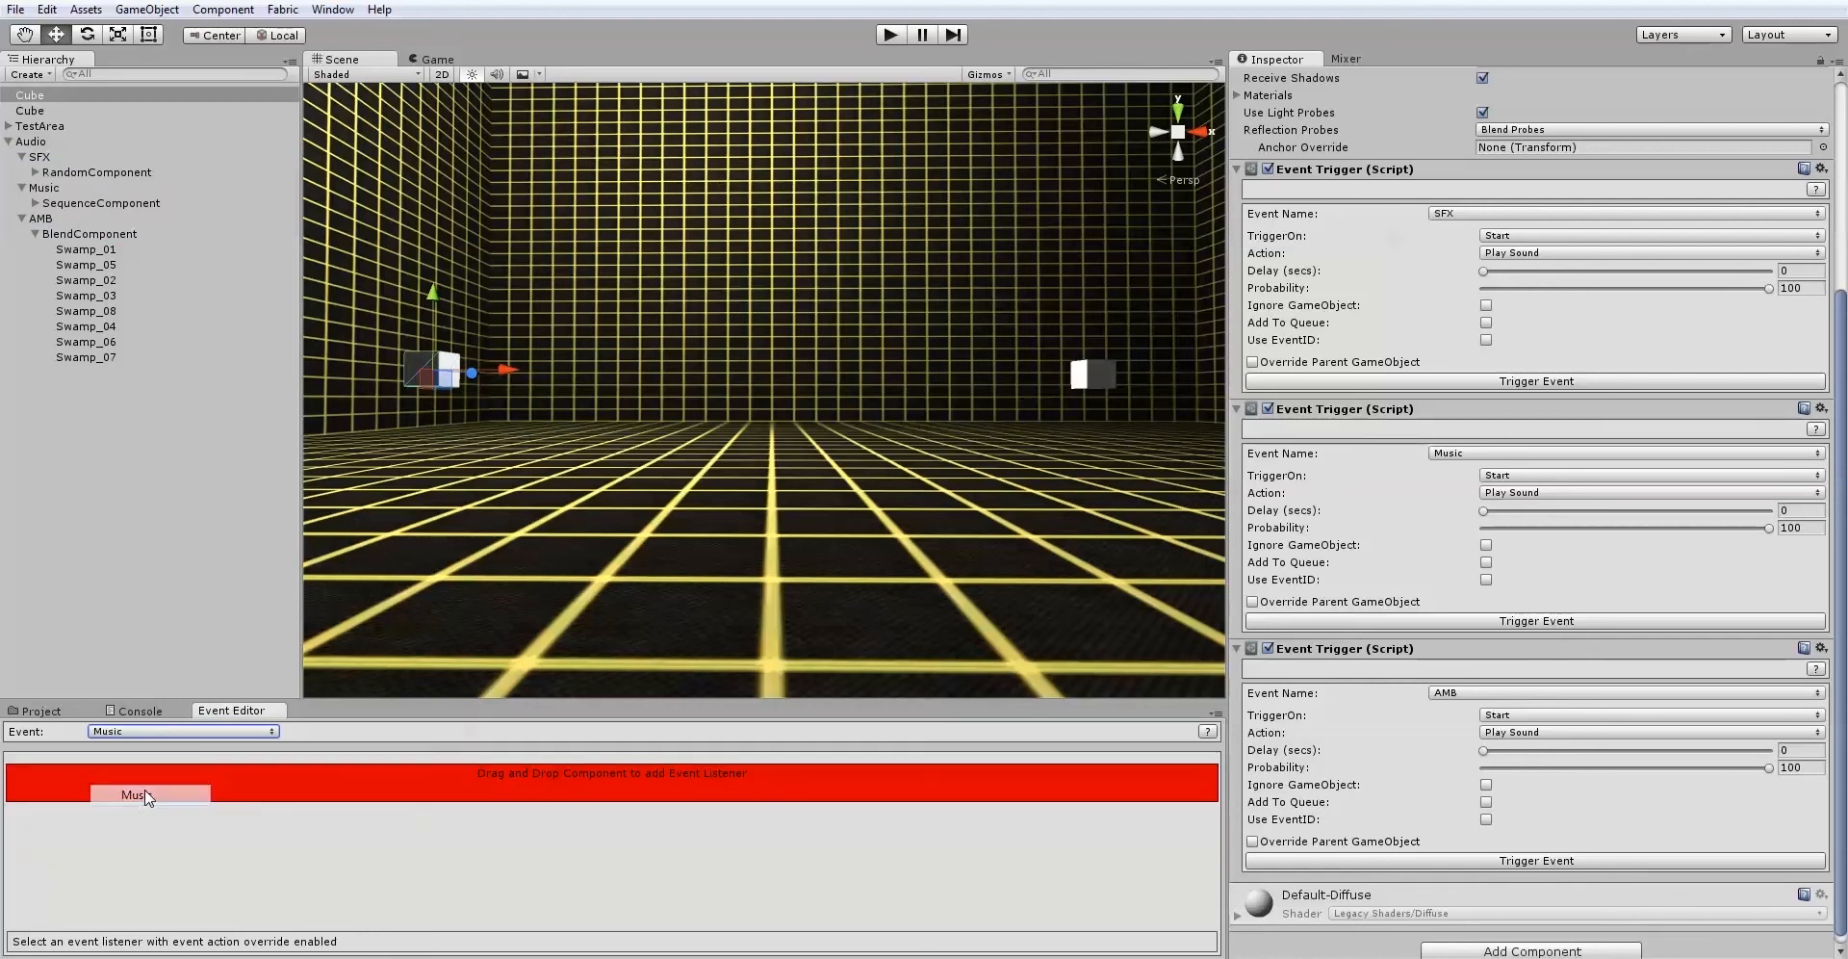
pyautogui.moveTo(67, 203); pyautogui.dragTo(128, 797)
pyautogui.click(123, 733)
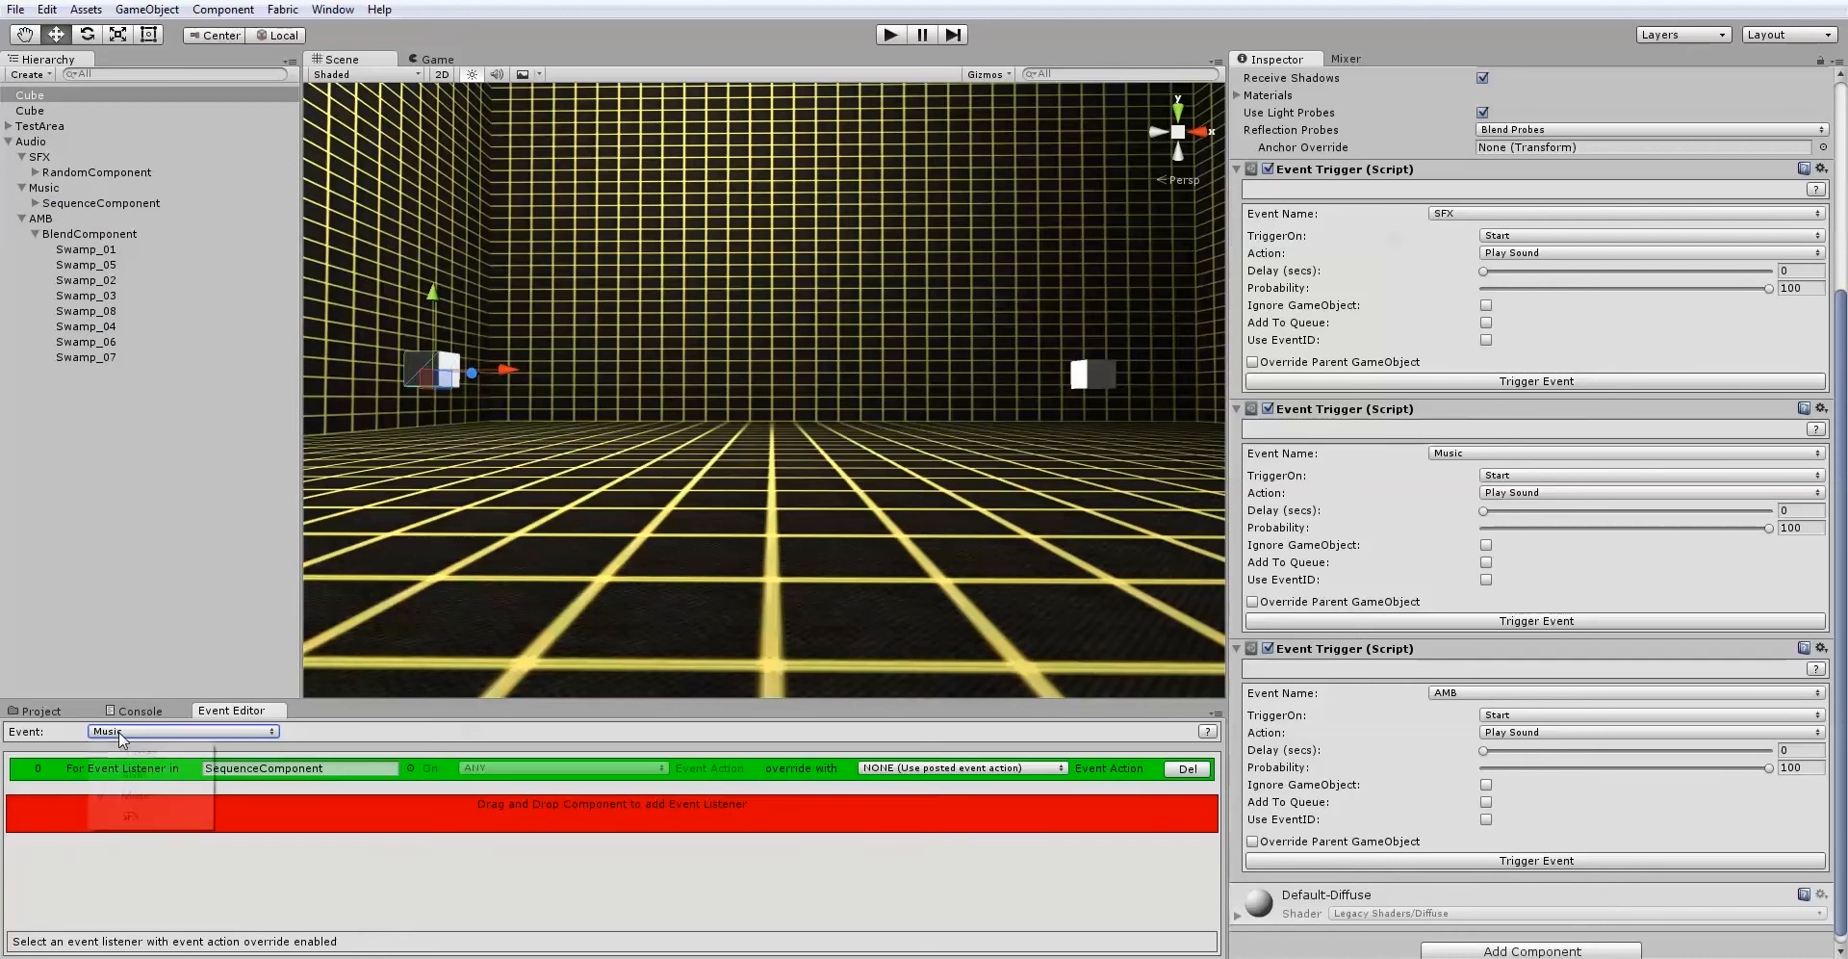
pyautogui.click(137, 773)
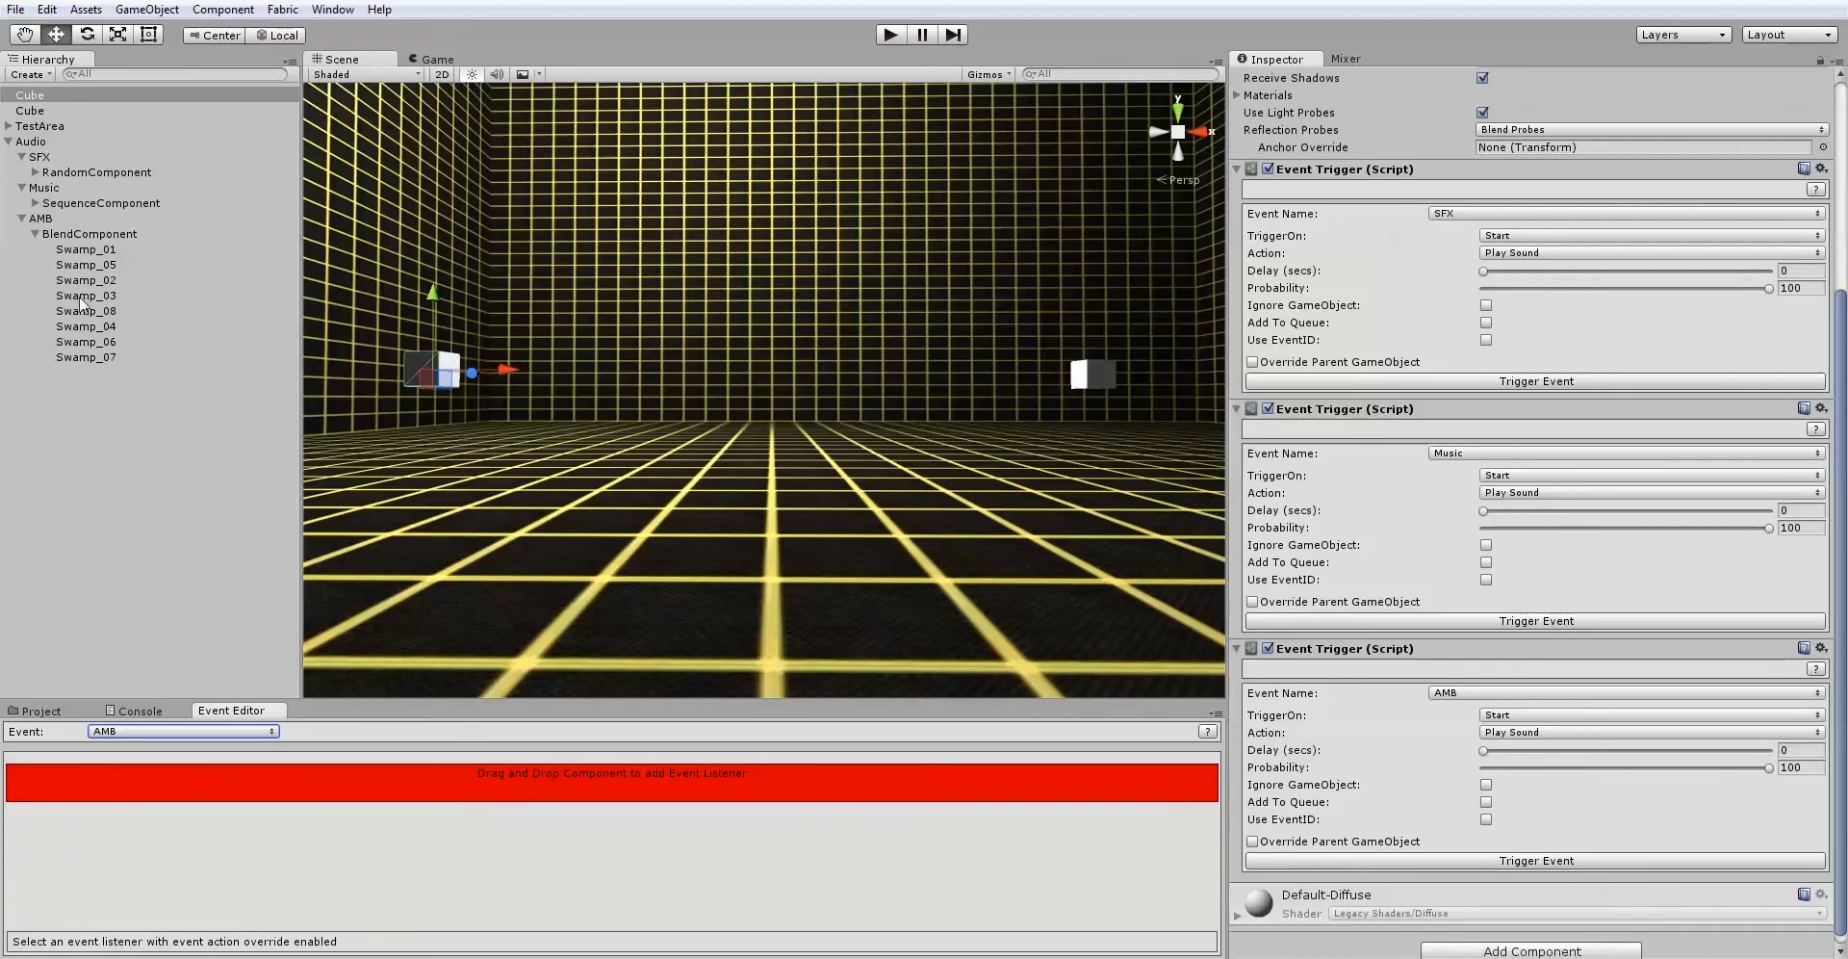
pyautogui.moveTo(87, 234); pyautogui.dragTo(292, 783)
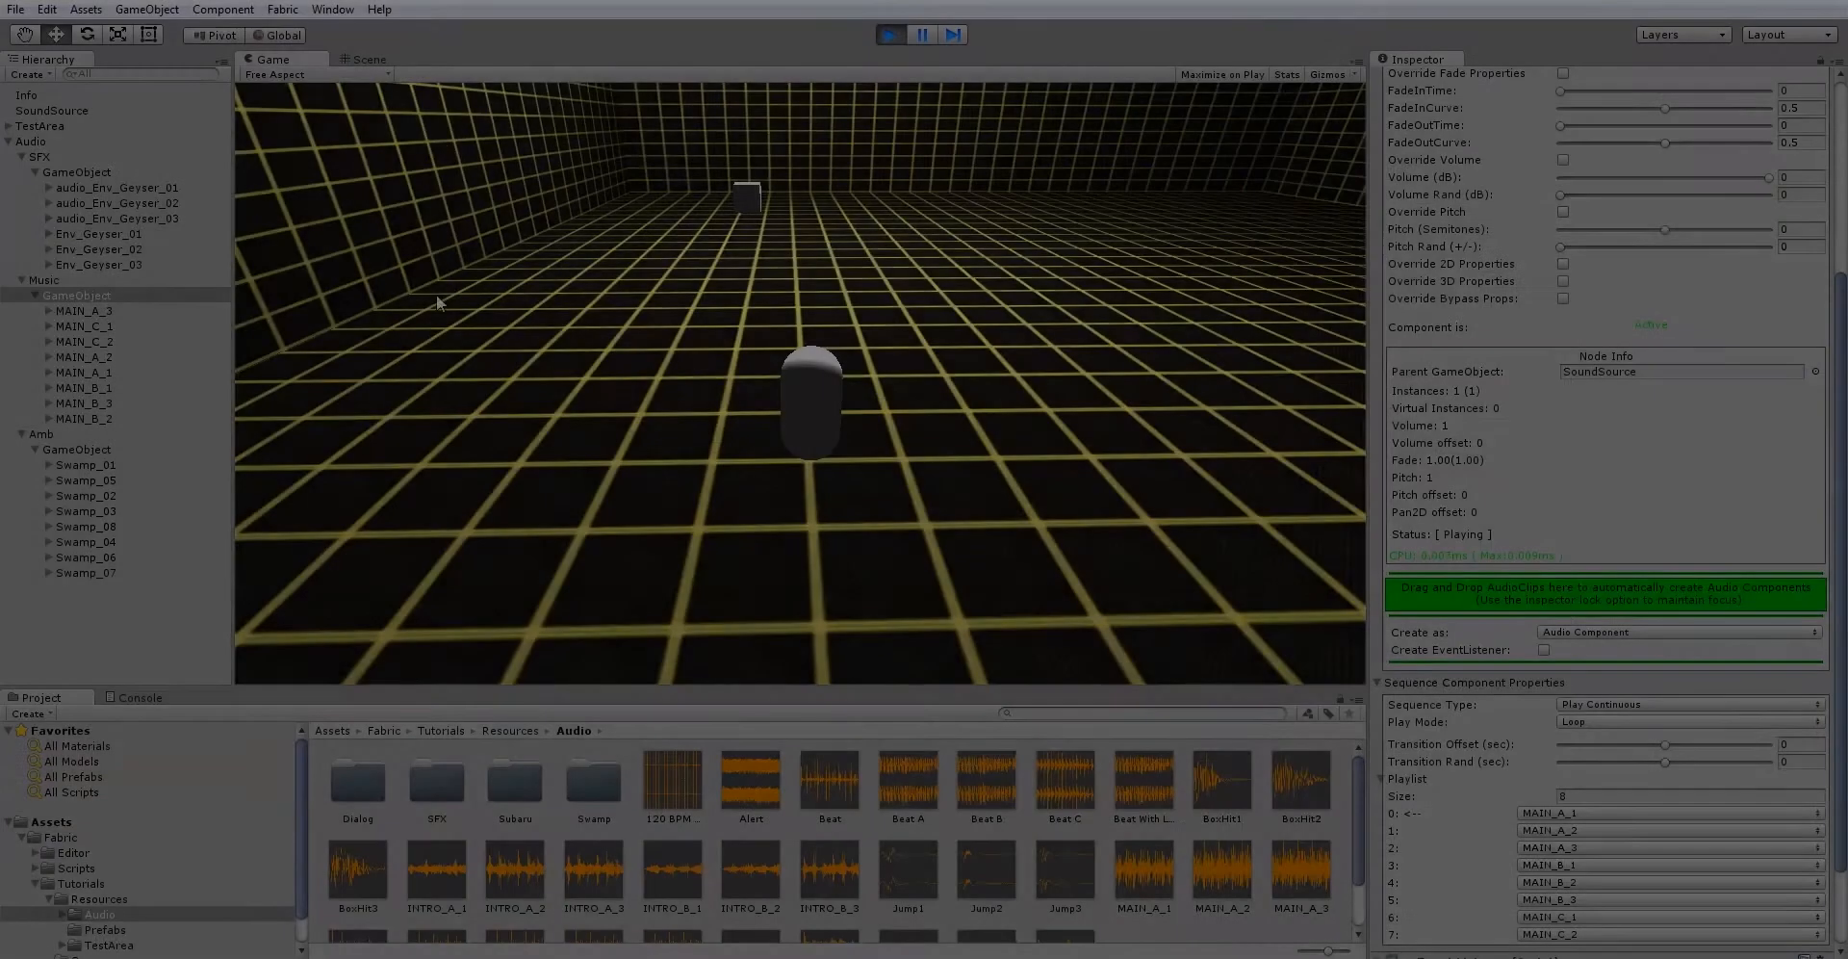
# Open the Fabric Mixer window and start Play mode to test the audio events.
pyautogui.click(332, 9)
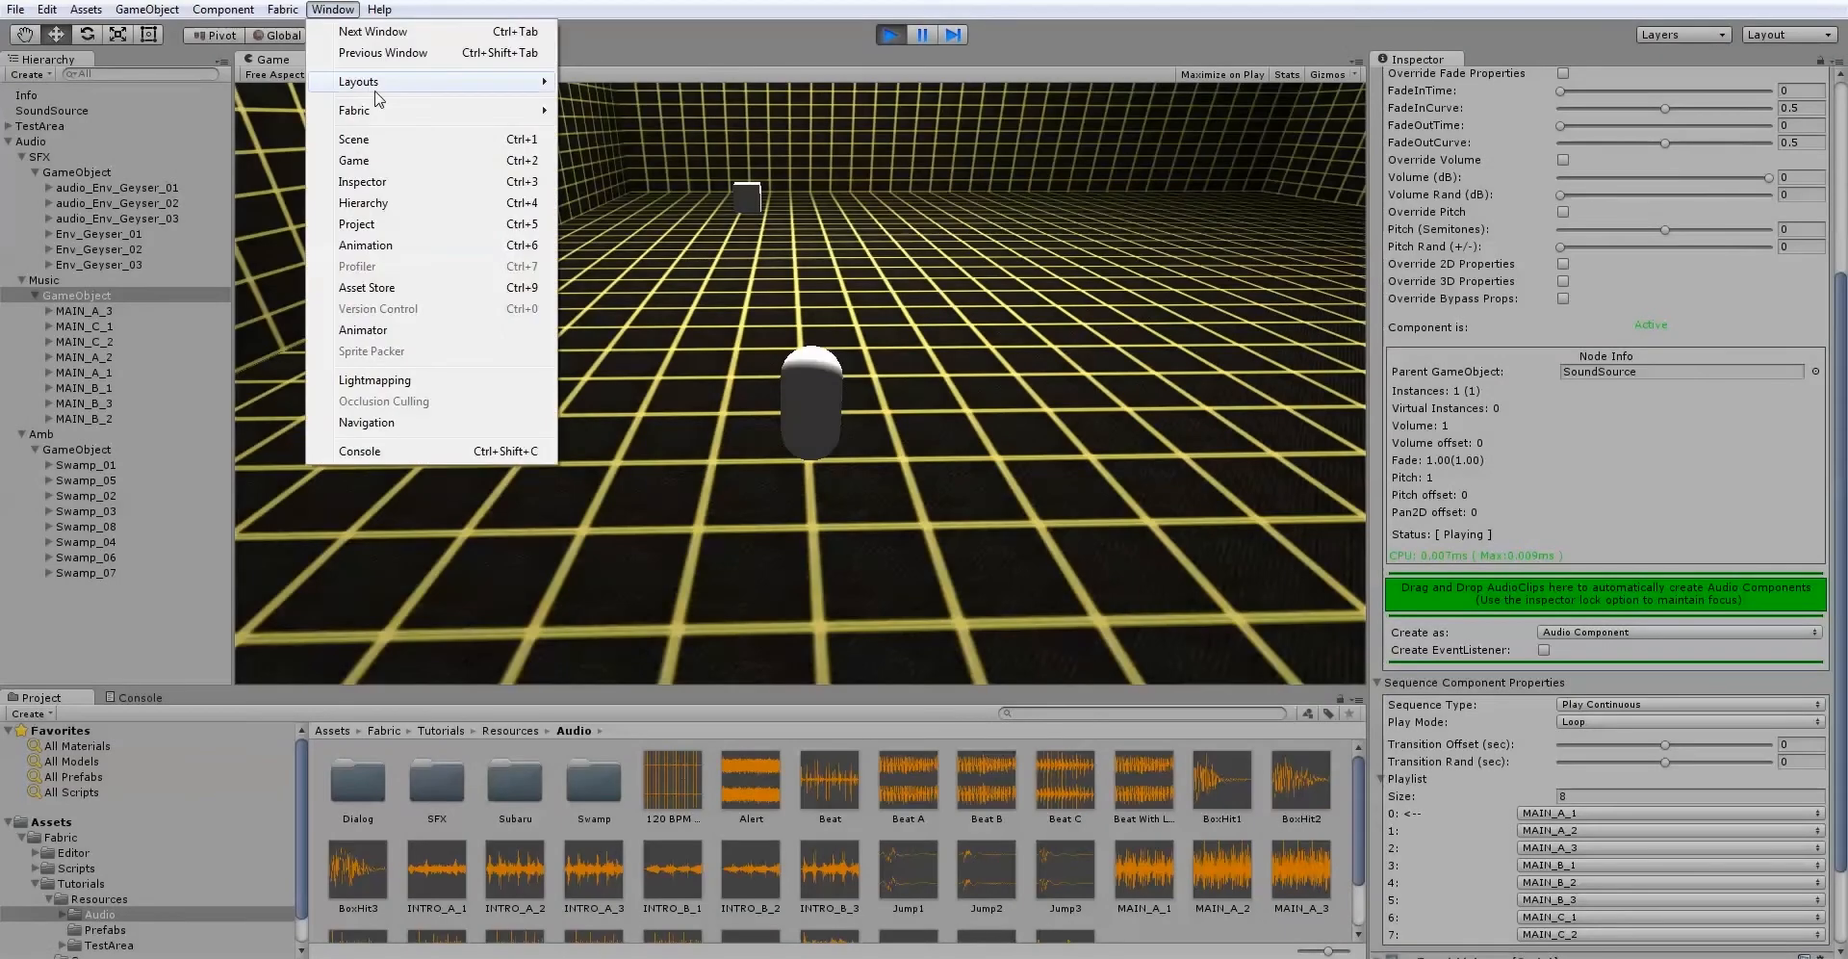
pyautogui.moveTo(381, 112)
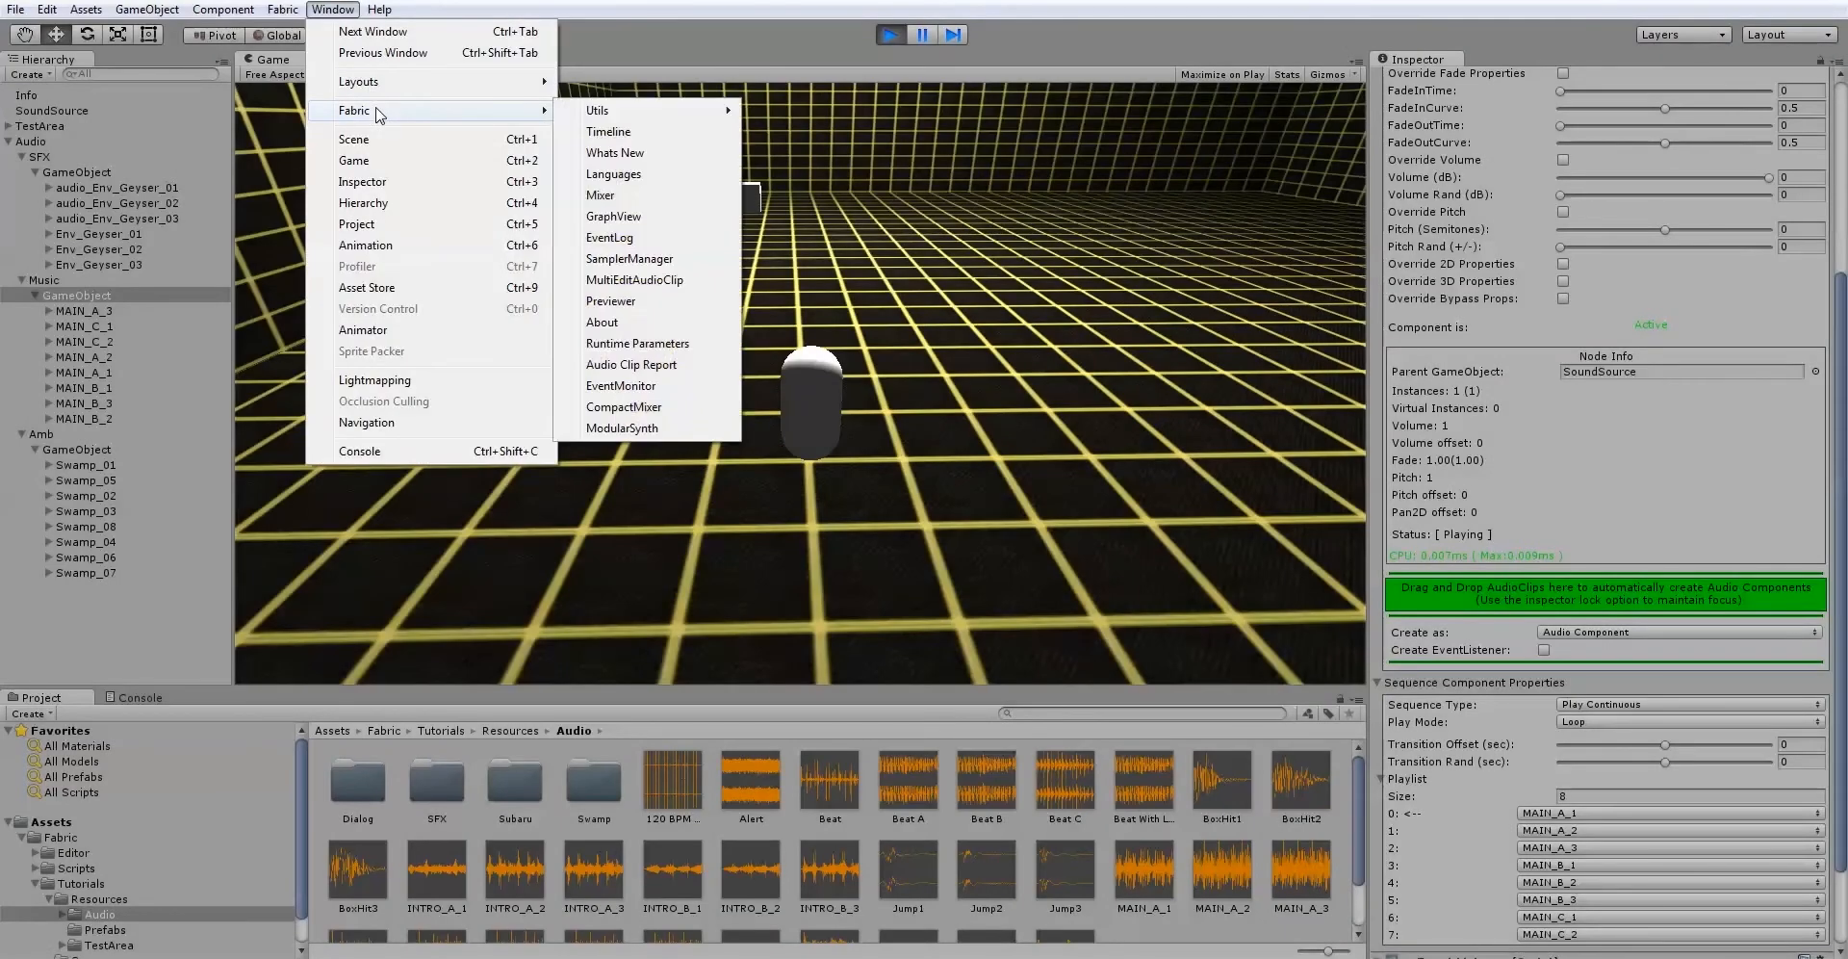
pyautogui.click(647, 197)
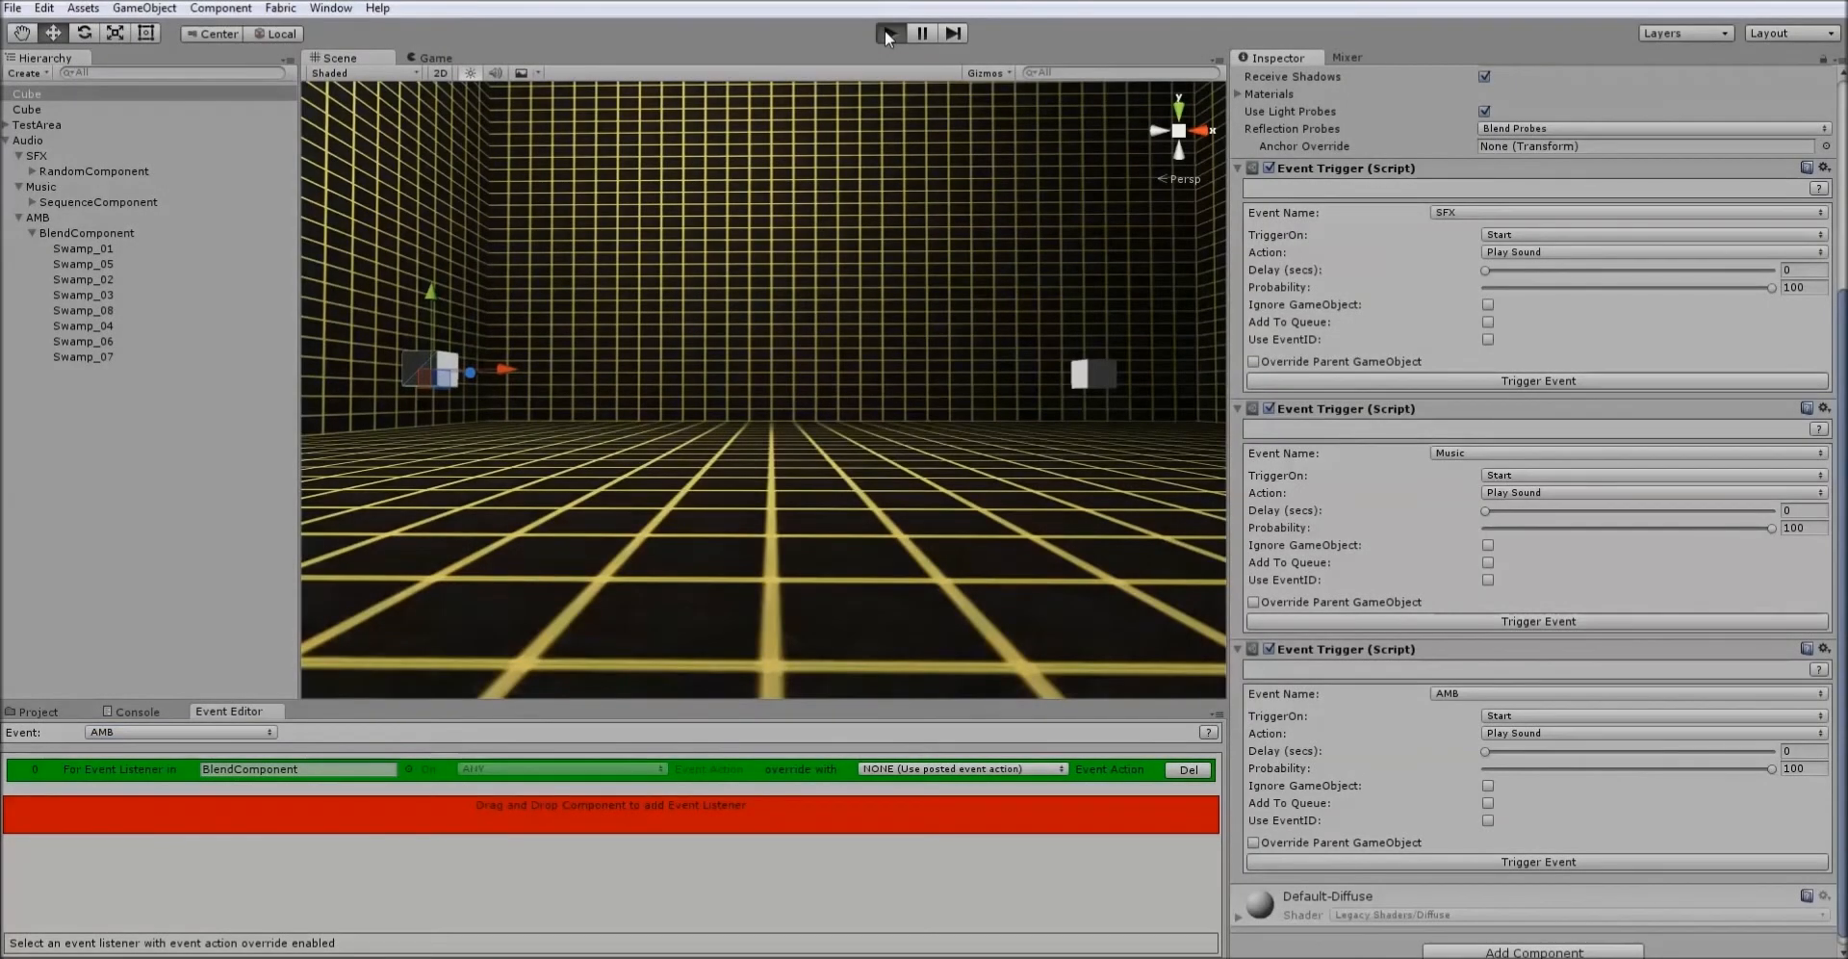
pyautogui.click(886, 33)
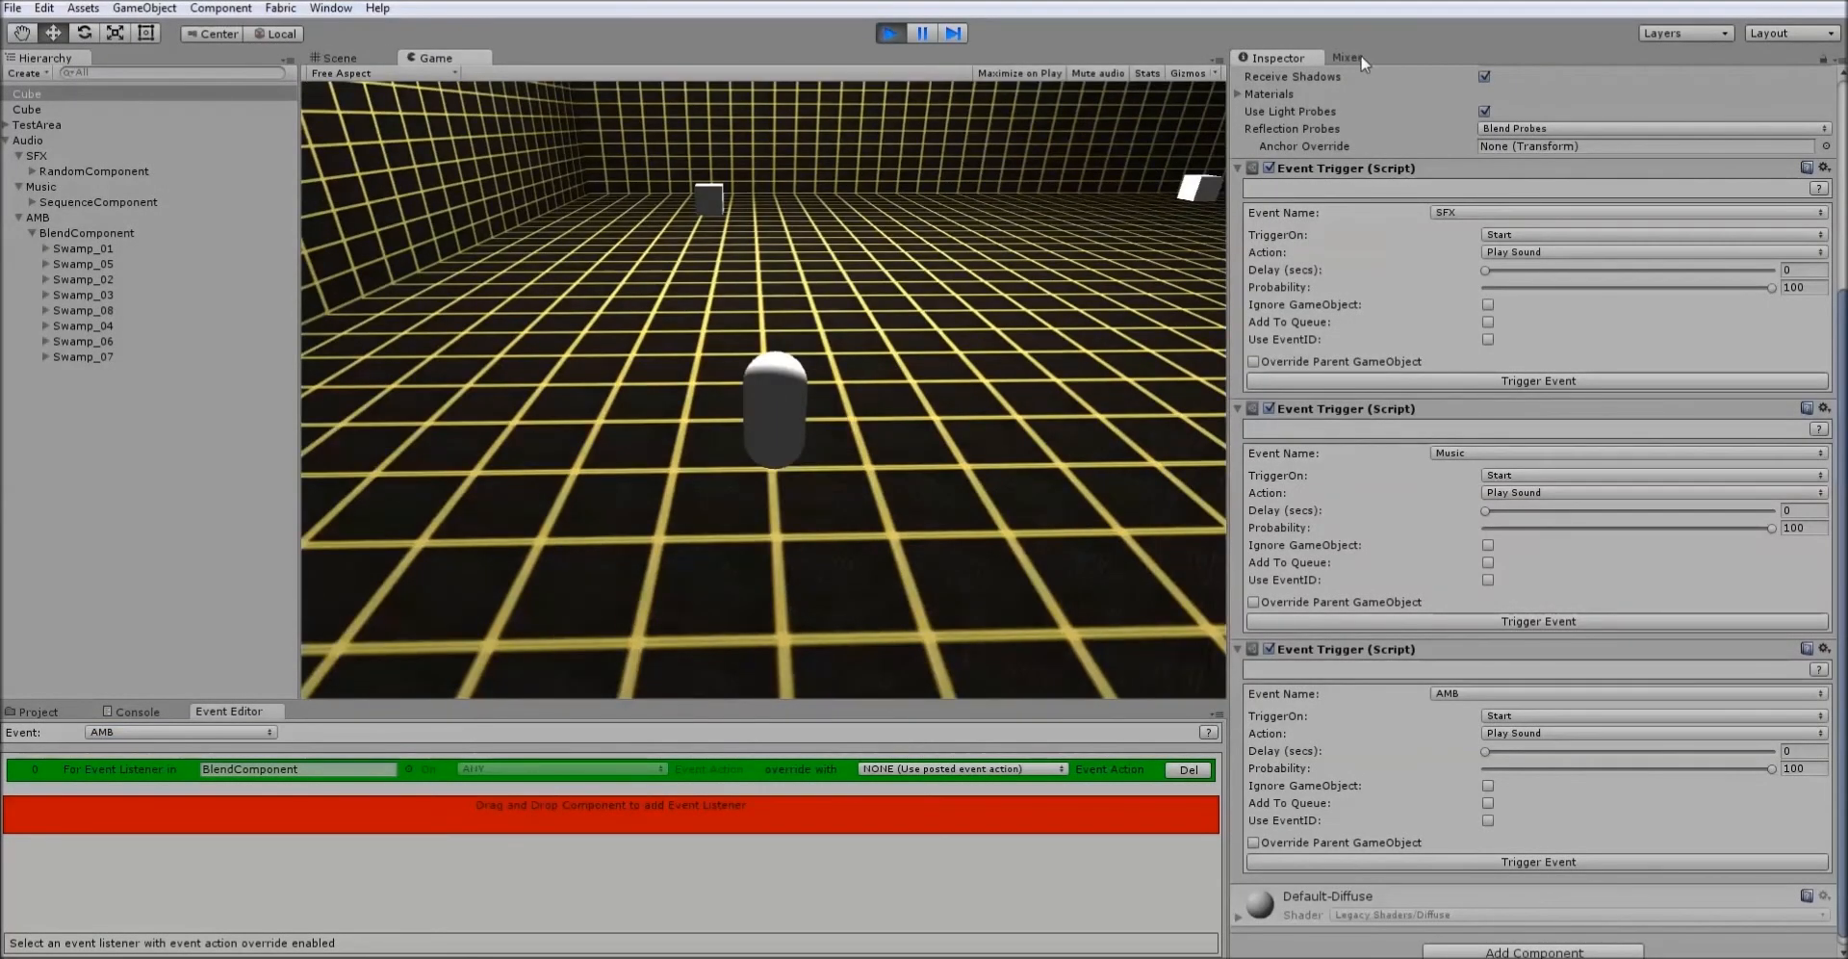
# In the Mixer, lower the Music volume to about -7.2 dB, then audition AMB in solo while lowering it to about -1.2 dB.
pyautogui.click(1351, 57)
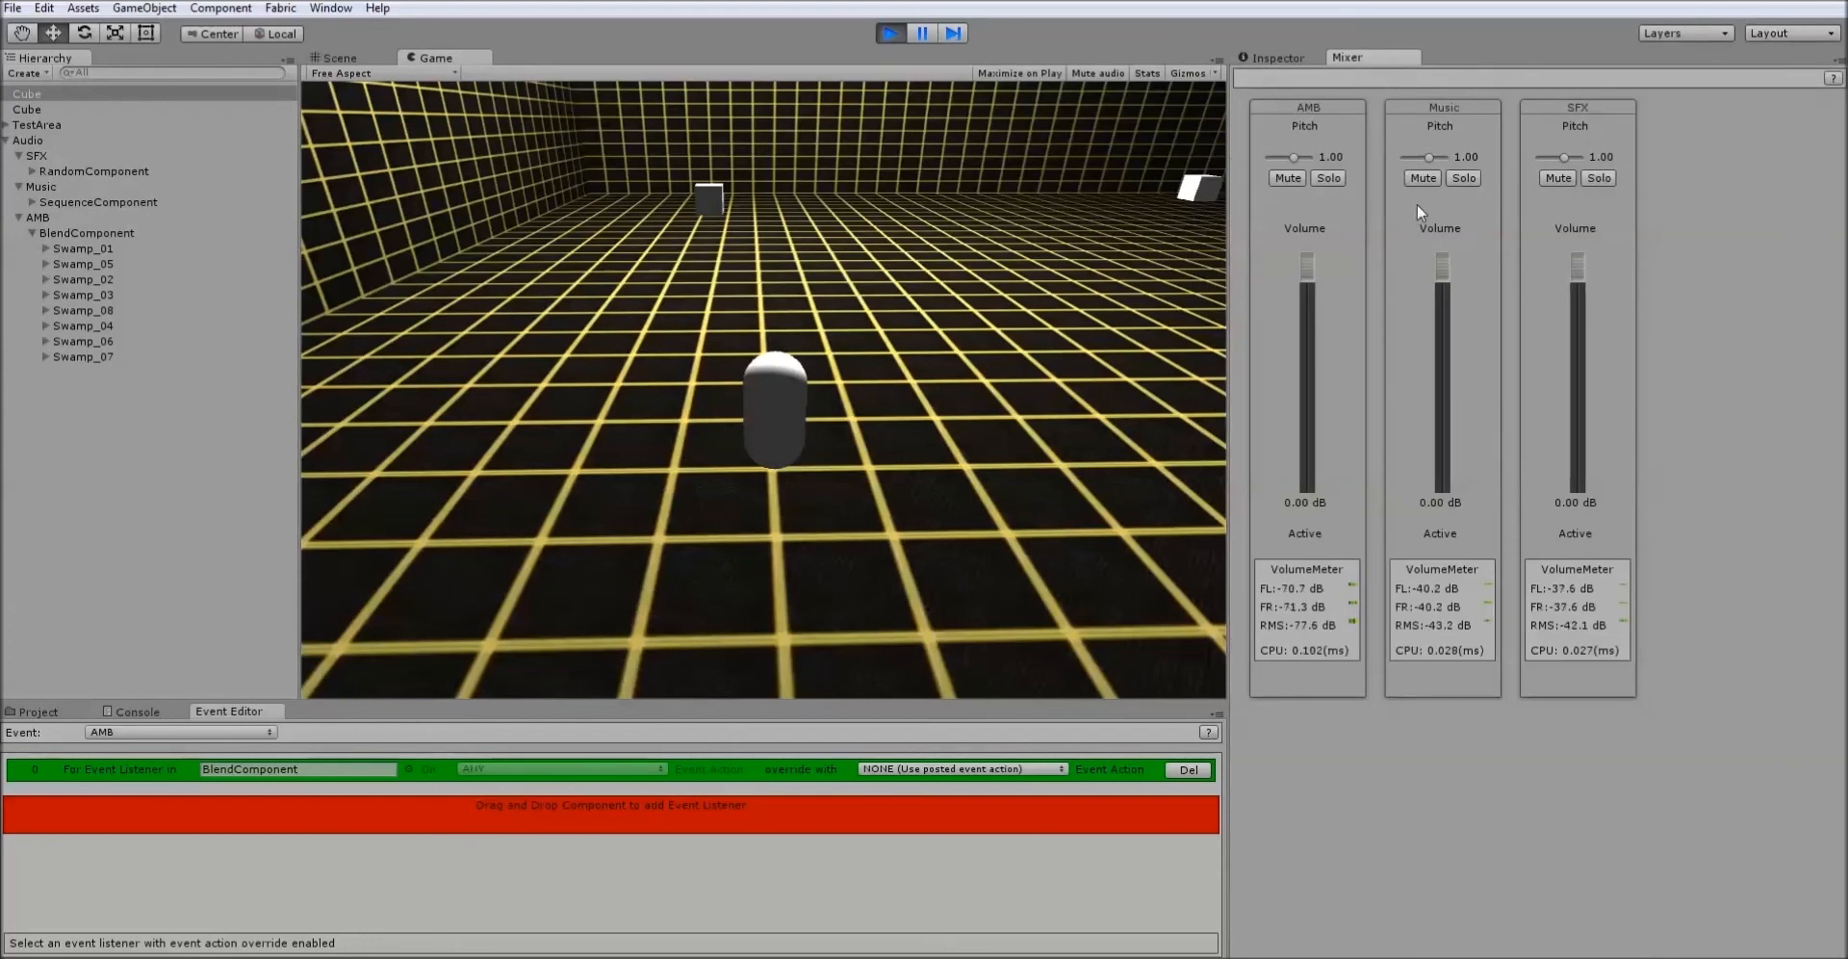
pyautogui.moveTo(1442, 280); pyautogui.dragTo(1467, 404)
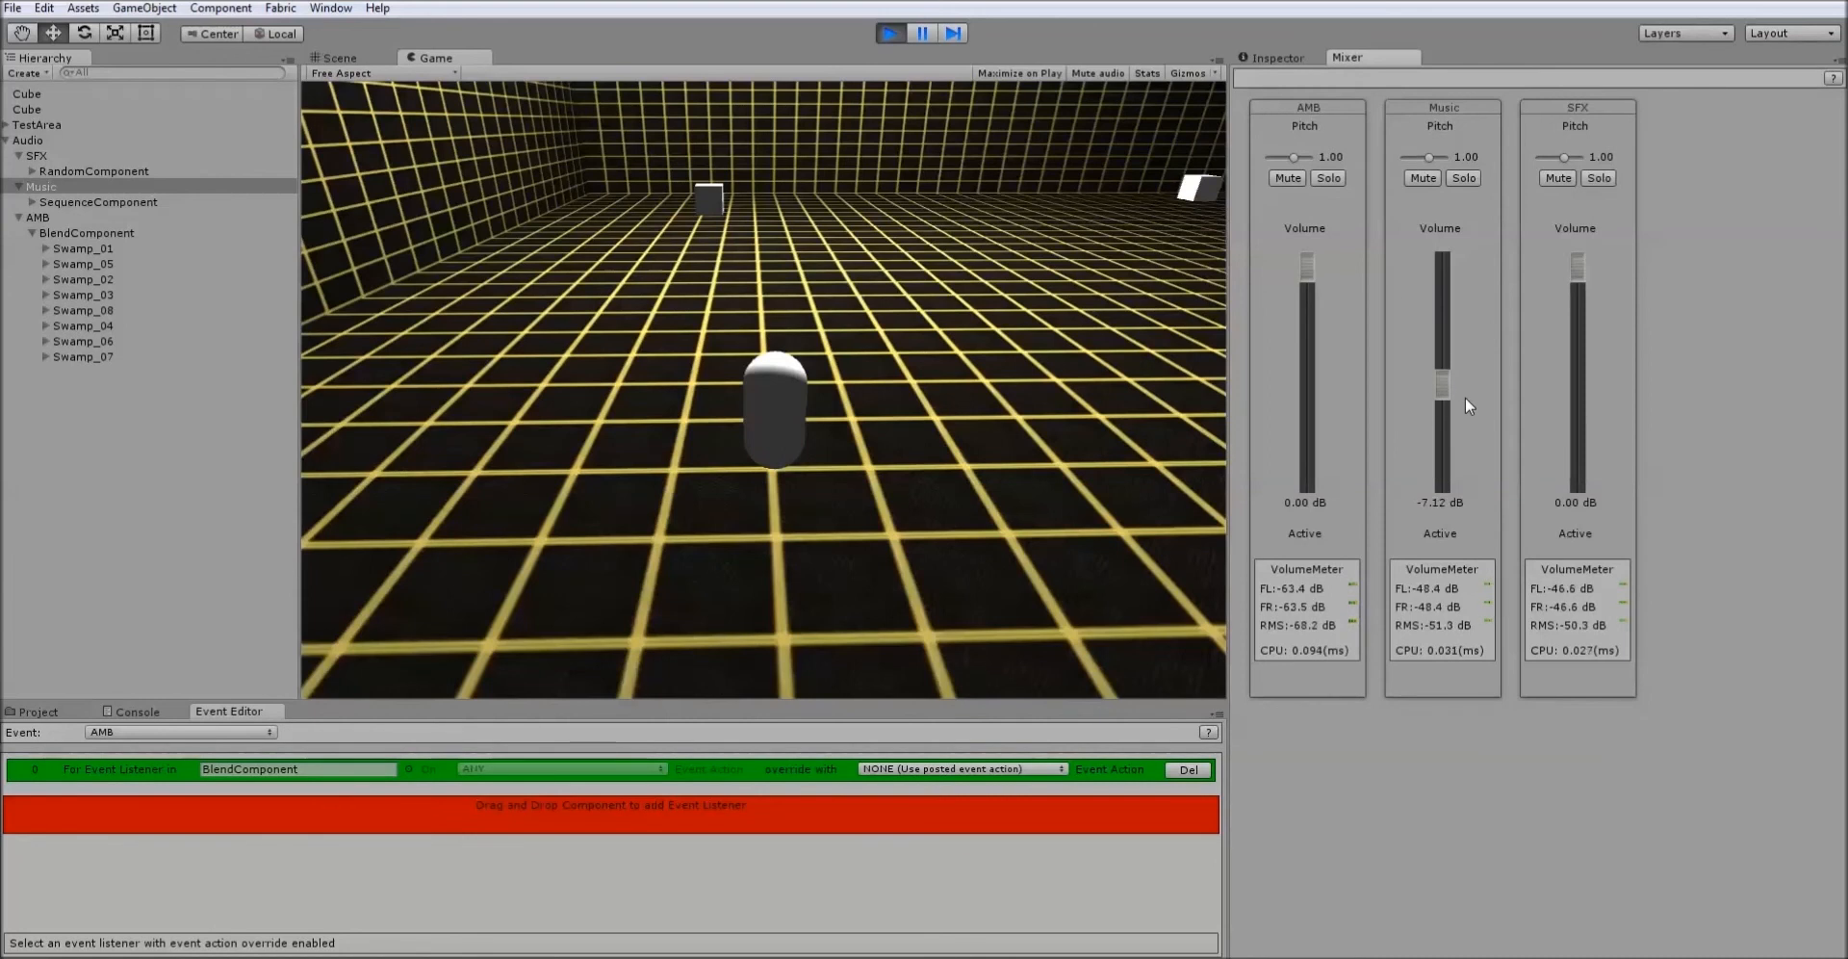
pyautogui.click(1329, 178)
pyautogui.moveTo(1311, 261); pyautogui.dragTo(1309, 286)
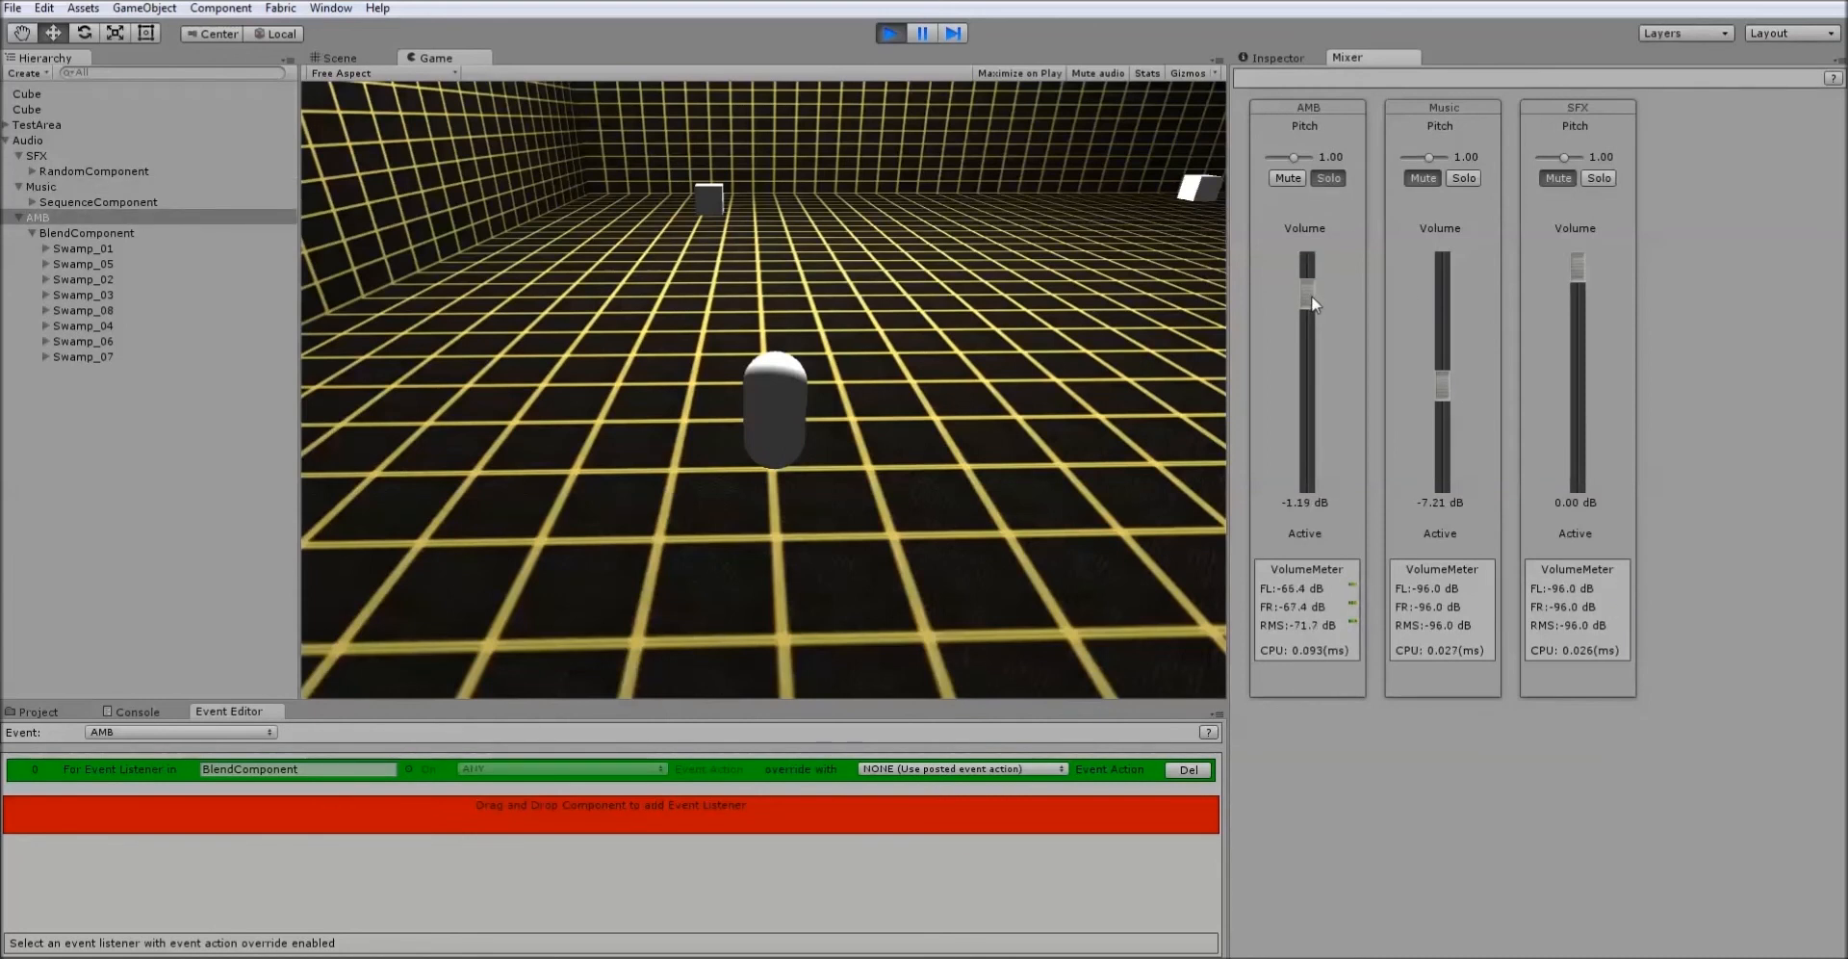
pyautogui.click(1327, 180)
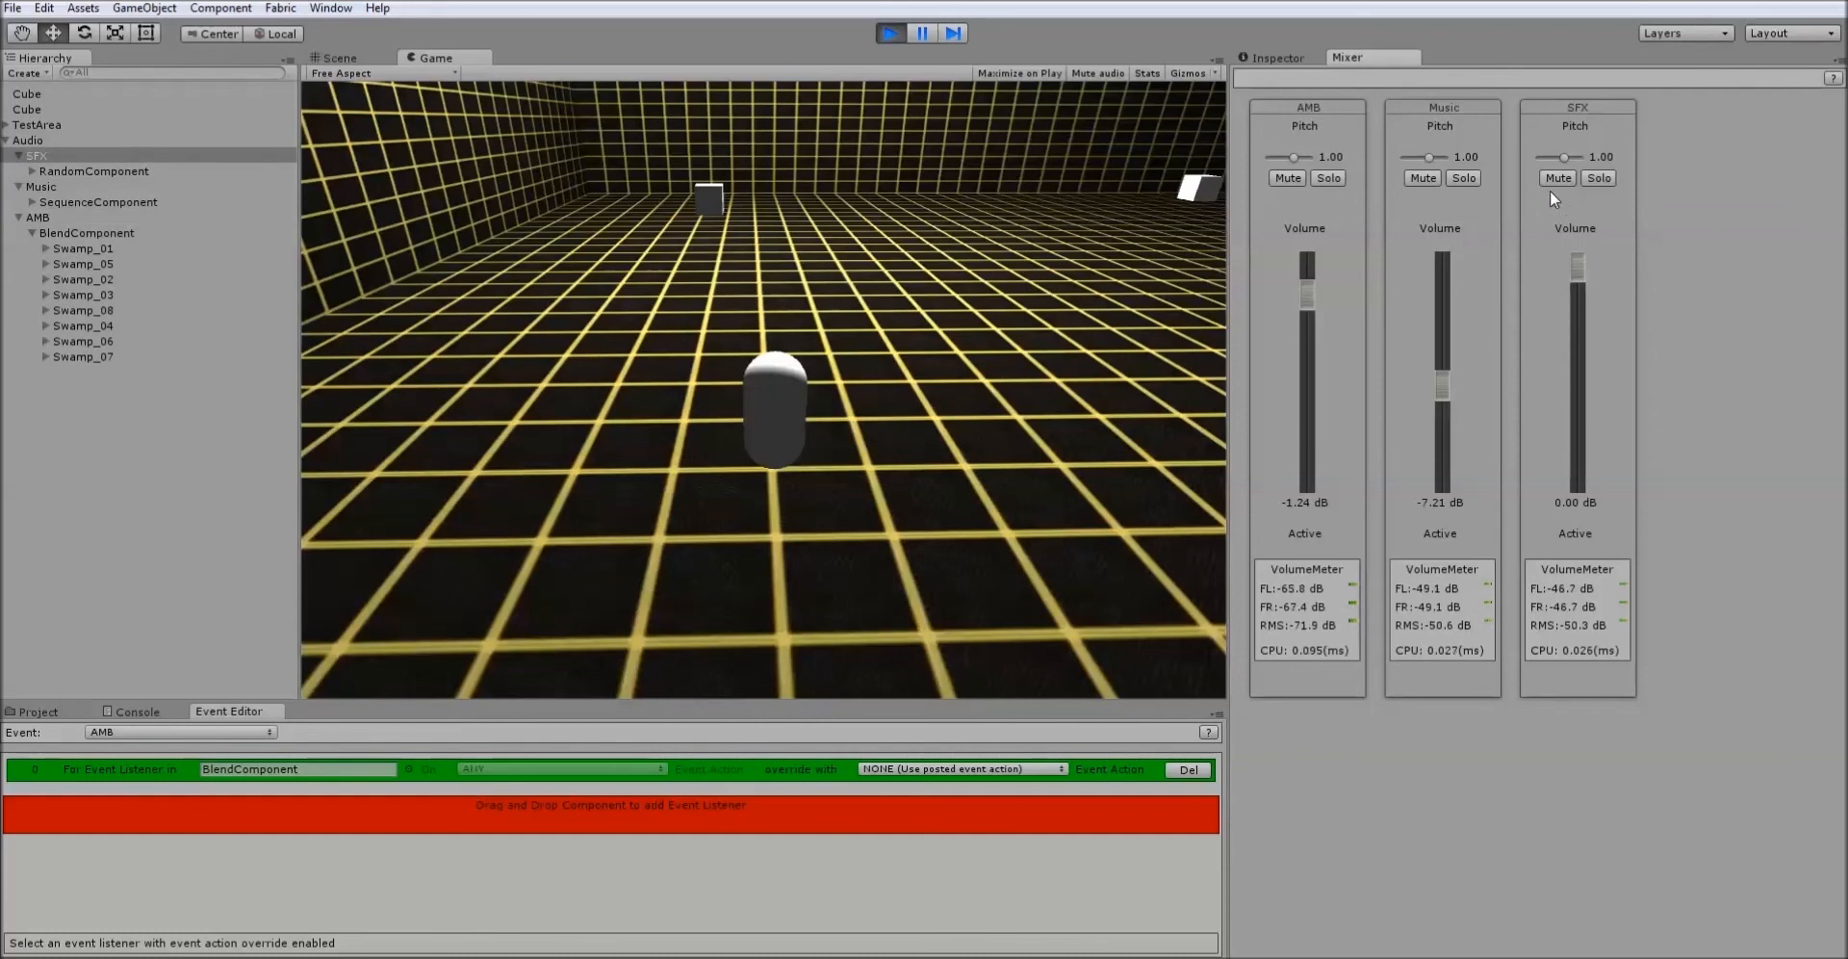
# Rebalance the AMB volume to about -5.1 dB and Music to about -1.2 dB, testing the mutes on the SFX and Music groups.
pyautogui.click(1441, 385)
pyautogui.click(1575, 279)
pyautogui.click(1556, 177)
pyautogui.moveTo(1296, 302); pyautogui.dragTo(1319, 360)
pyautogui.moveTo(1441, 385); pyautogui.dragTo(1446, 291)
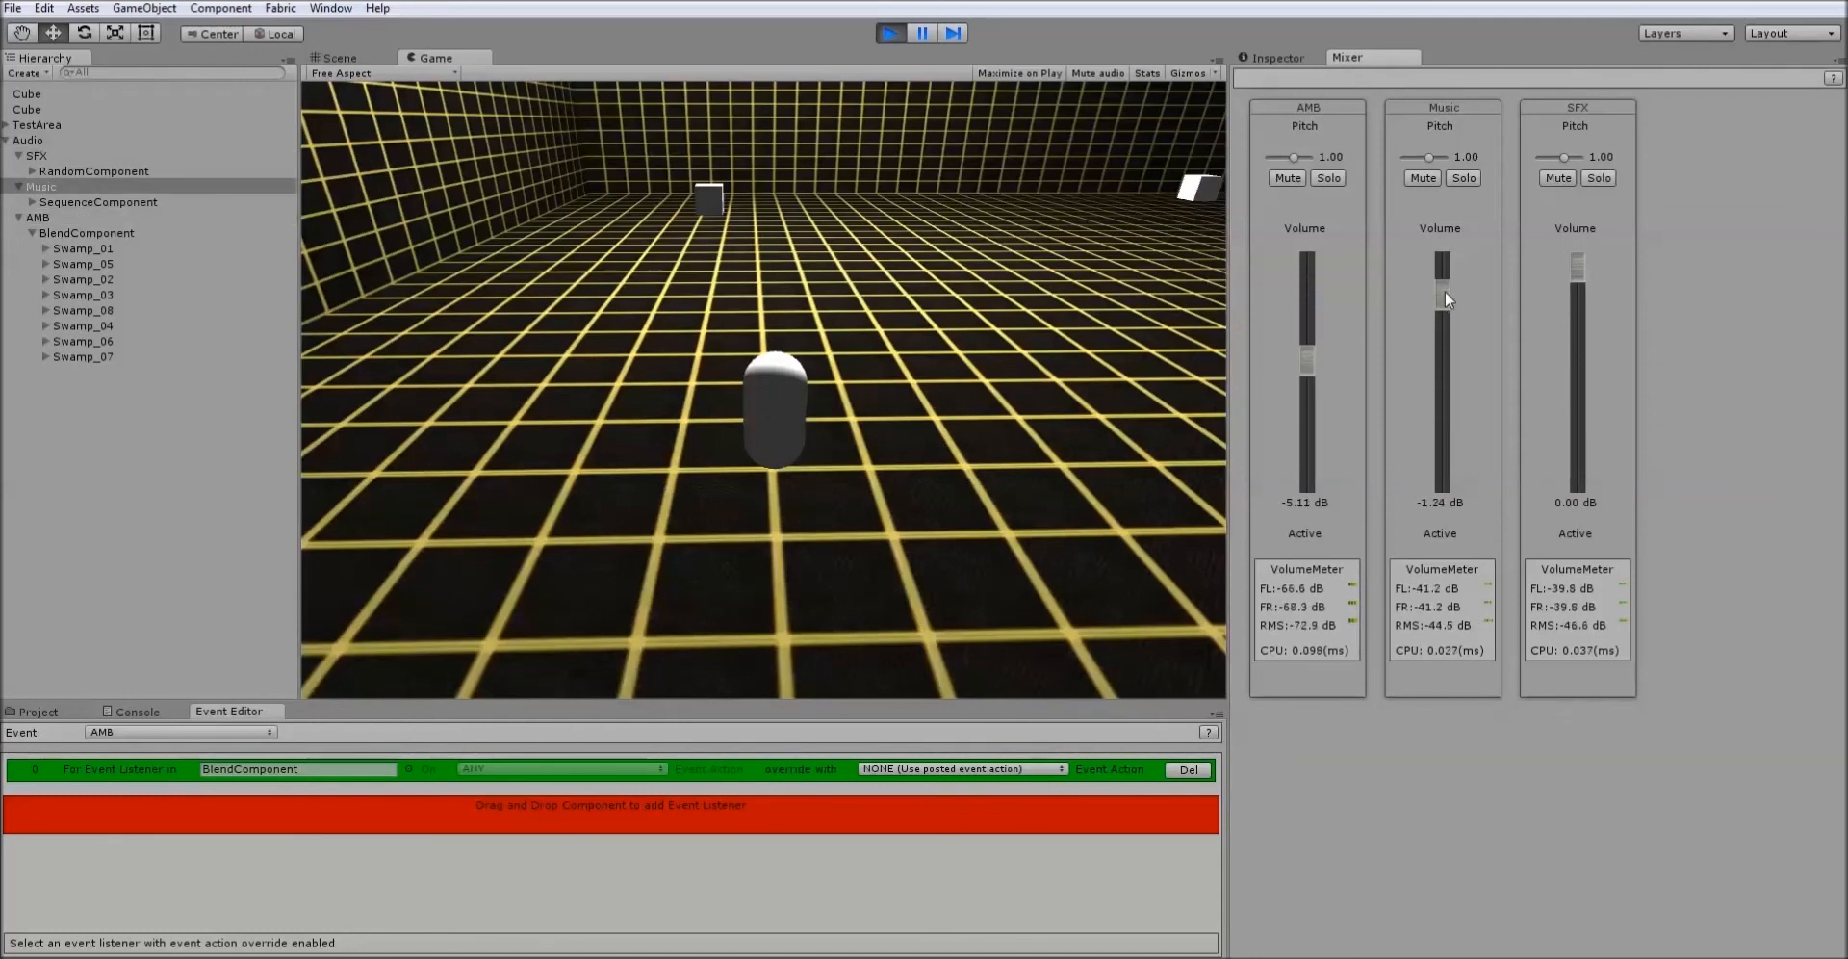
pyautogui.click(1422, 178)
pyautogui.moveTo(1576, 260); pyautogui.dragTo(1579, 269)
pyautogui.moveTo(1565, 157); pyautogui.dragTo(1569, 157)
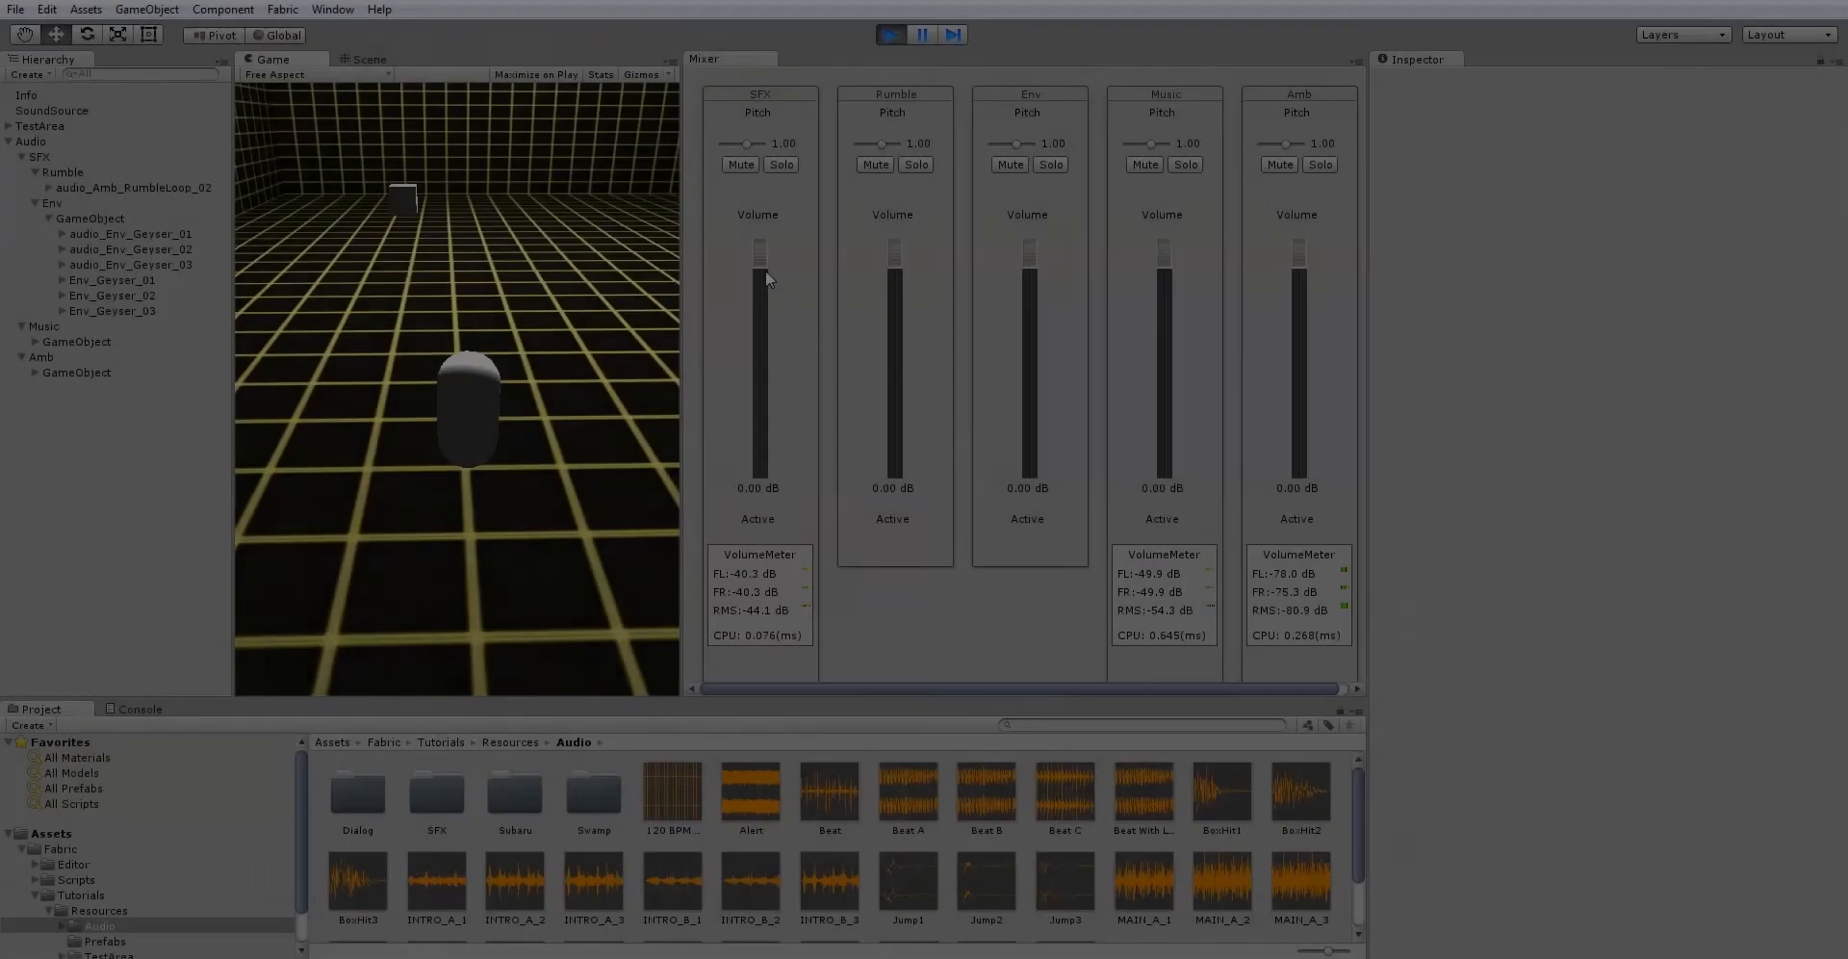
# In the five-group mixer, lower SFX to about -3.8 dB, Rumble to -0.5 dB, Env to -0.1 dB, Music to -14.7 dB and Amb to -1.8 dB.
pyautogui.moveTo(765, 269); pyautogui.dragTo(763, 328)
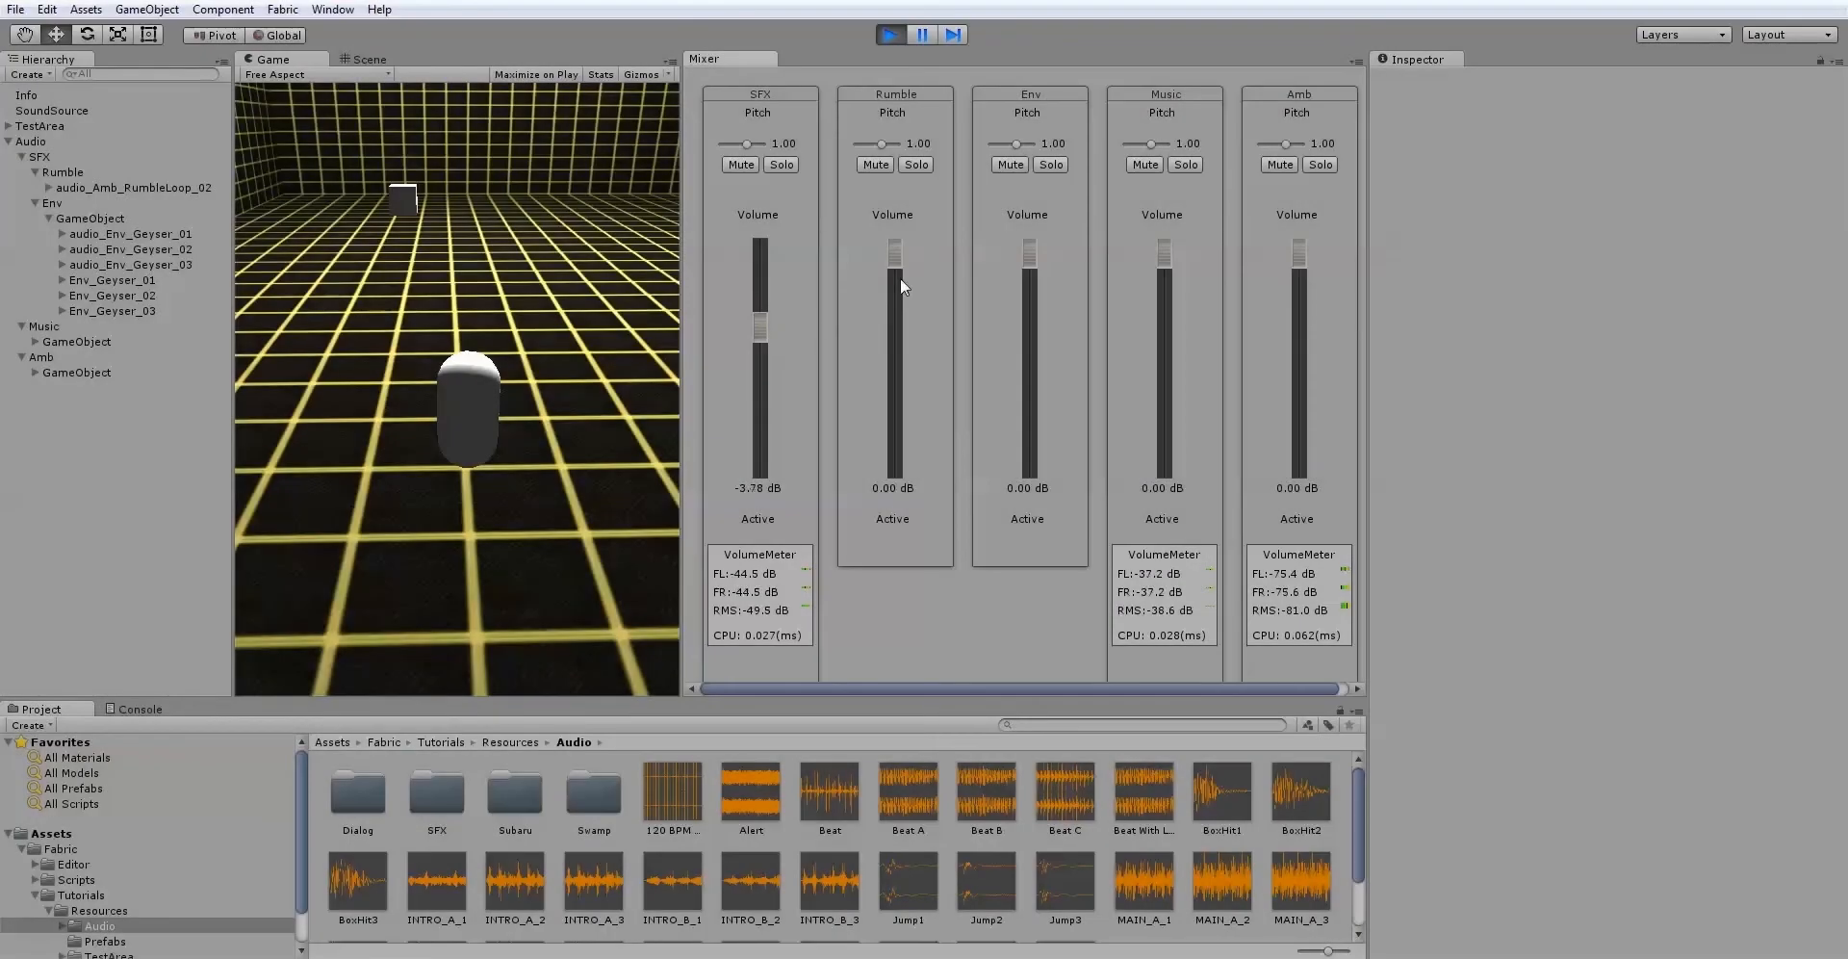
pyautogui.moveTo(897, 255); pyautogui.dragTo(895, 263)
pyautogui.moveTo(1028, 254); pyautogui.dragTo(1029, 257)
pyautogui.moveTo(1162, 258); pyautogui.dragTo(1180, 435)
pyautogui.moveTo(1299, 254); pyautogui.dragTo(1298, 304)
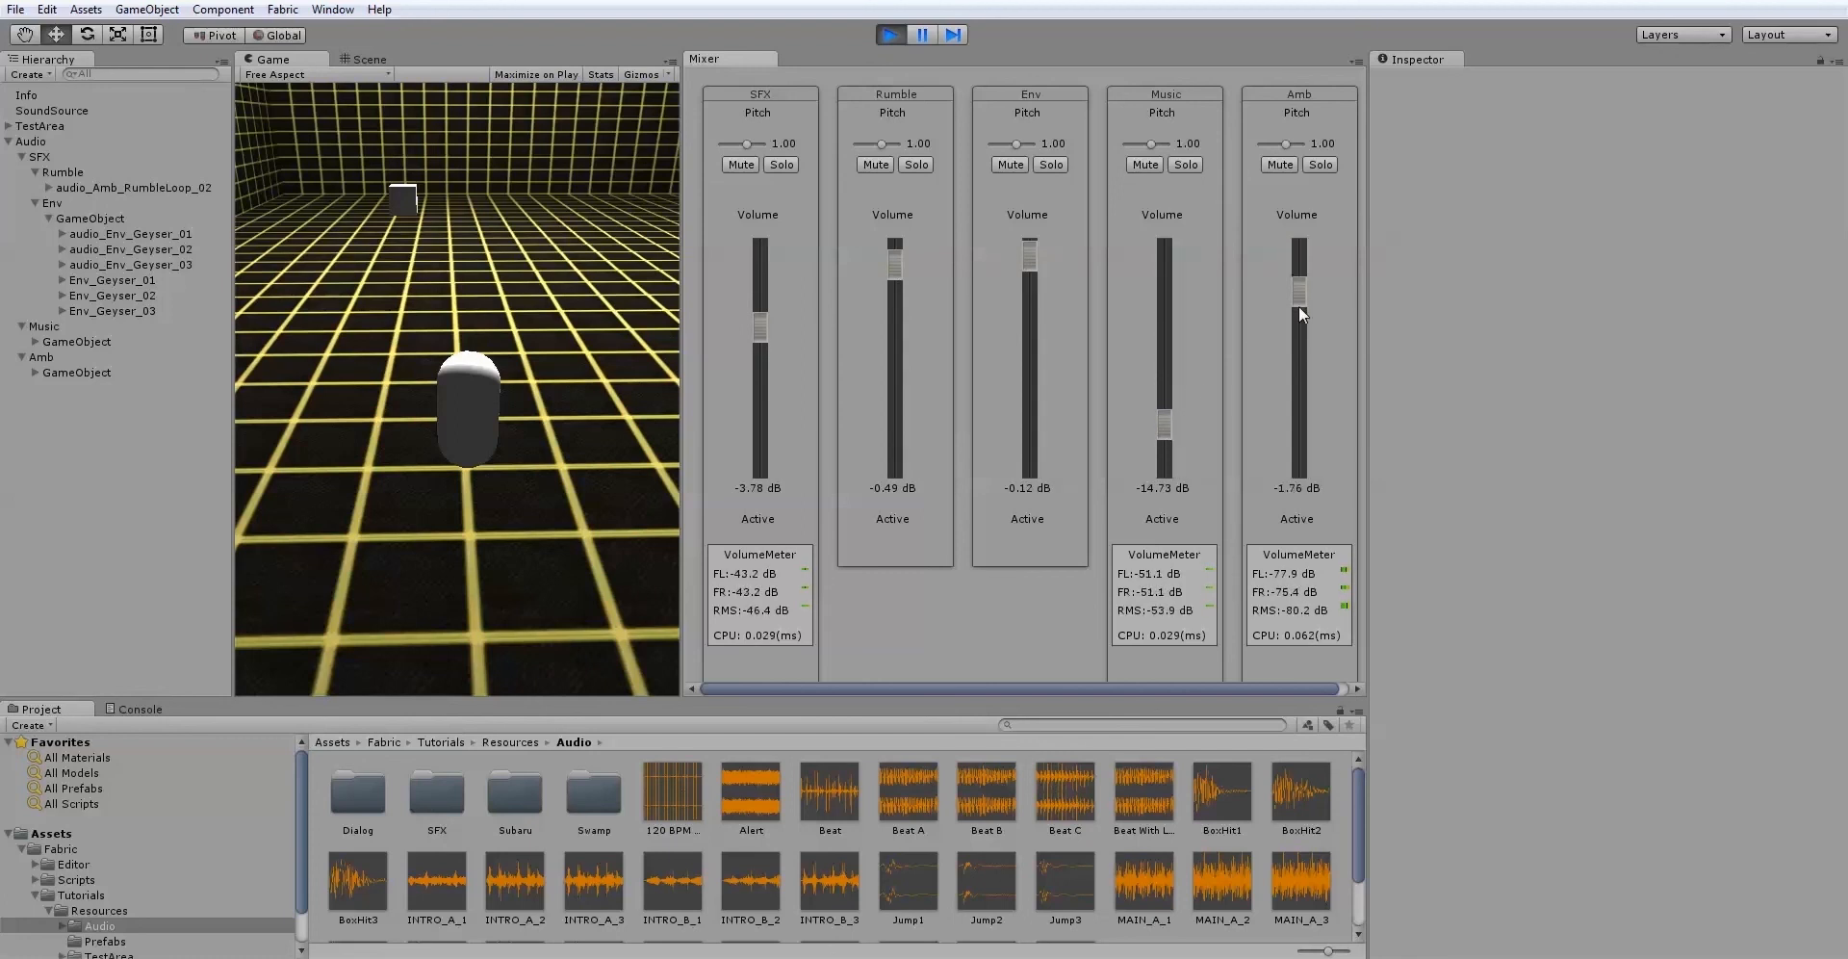
# Set Amb to about -11.7 dB, Env to -0.8 dB, Rumble to -4 dB and SFX to -0.5 dB, and stop Play mode.
pyautogui.moveTo(1298, 398); pyautogui.dragTo(1299, 420)
pyautogui.moveTo(1032, 256); pyautogui.dragTo(1031, 268)
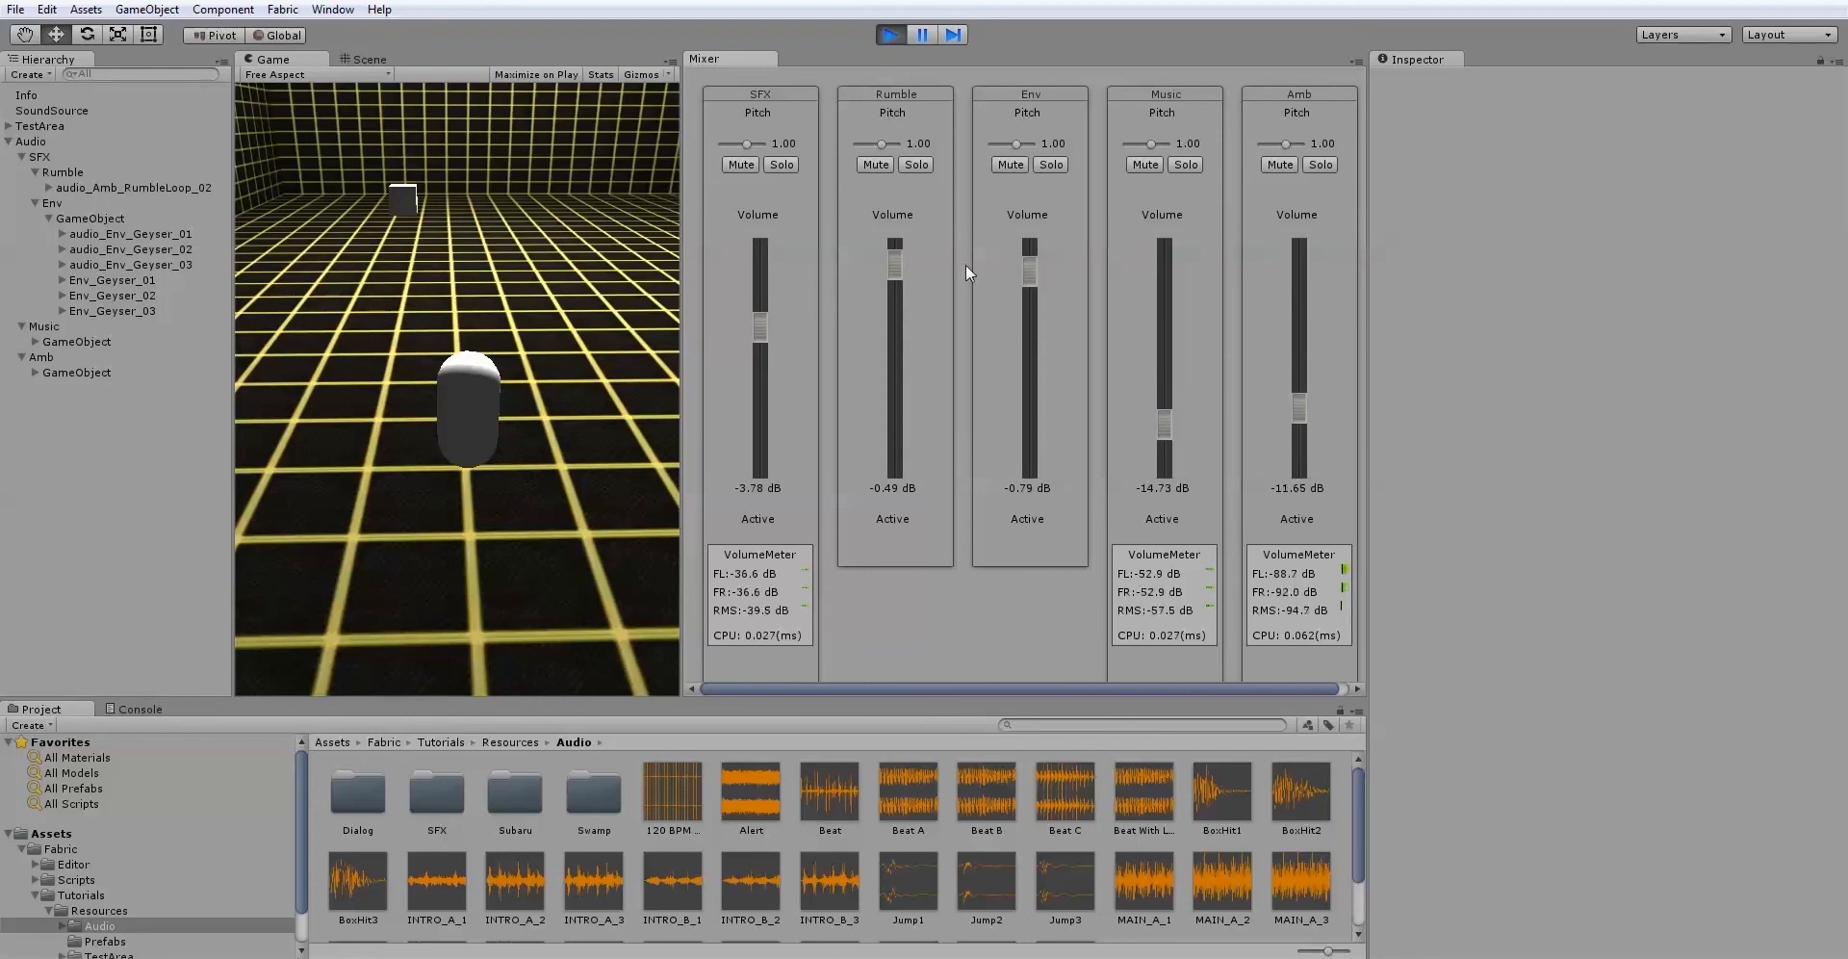
pyautogui.moveTo(896, 270); pyautogui.dragTo(895, 290)
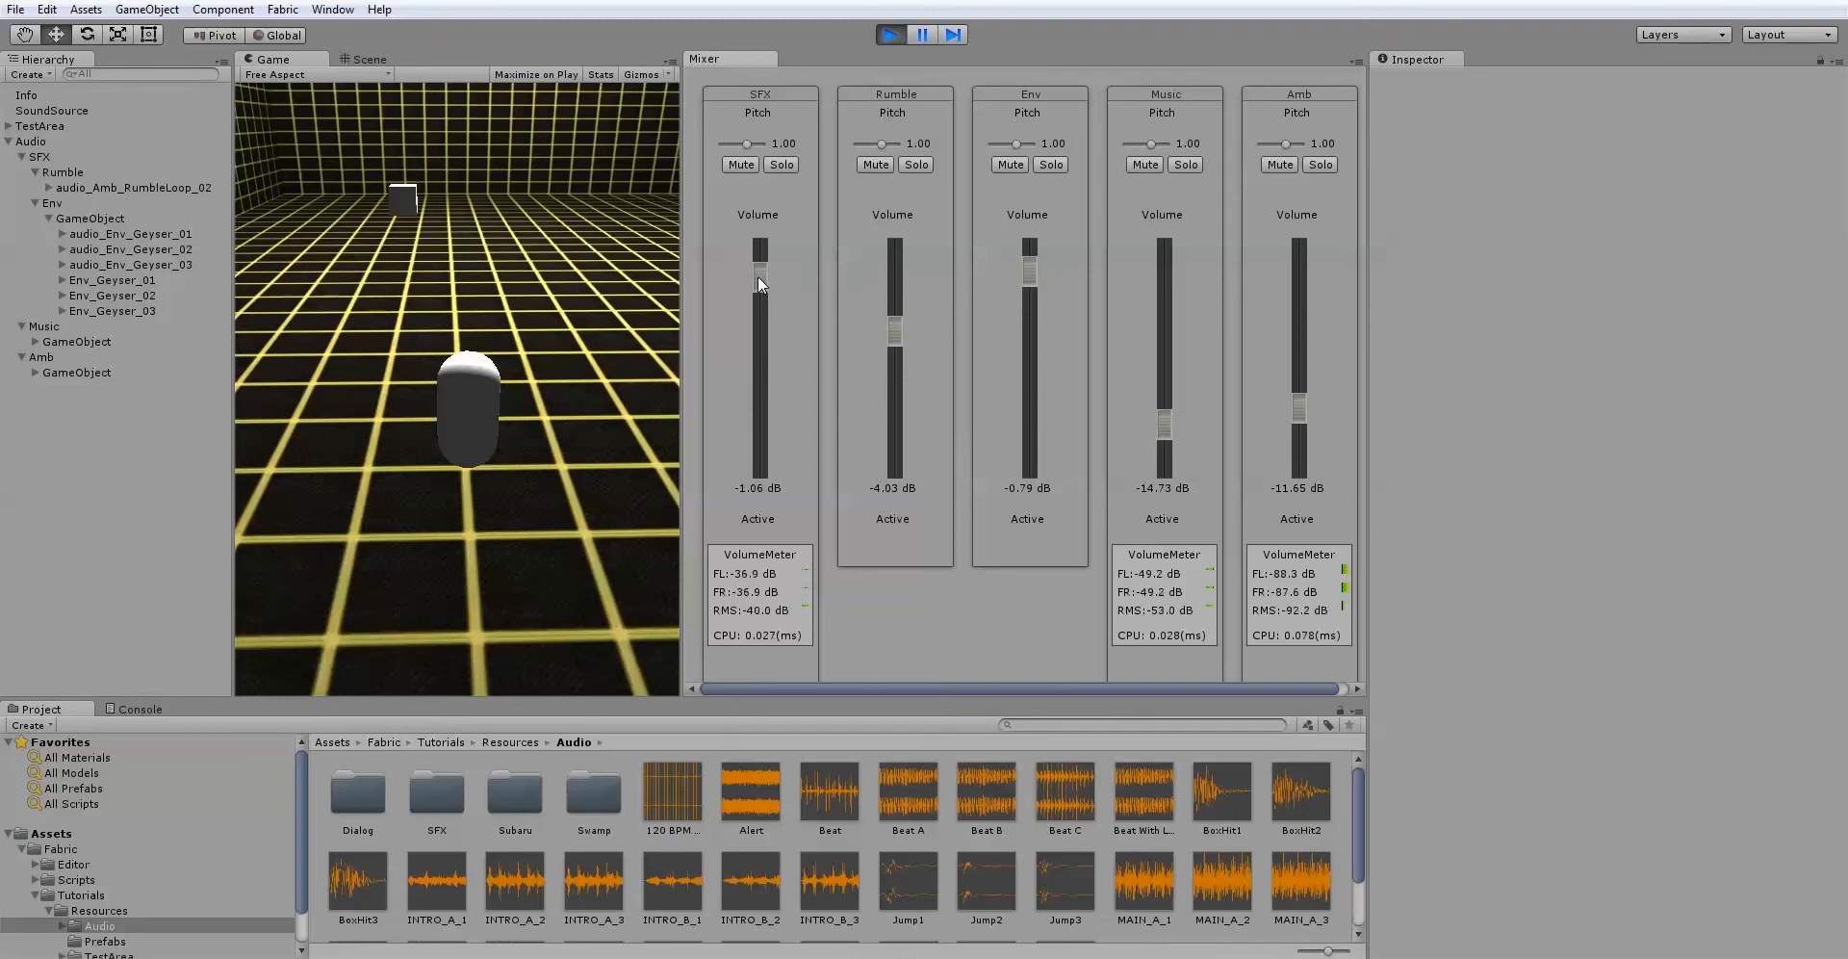
pyautogui.click(891, 35)
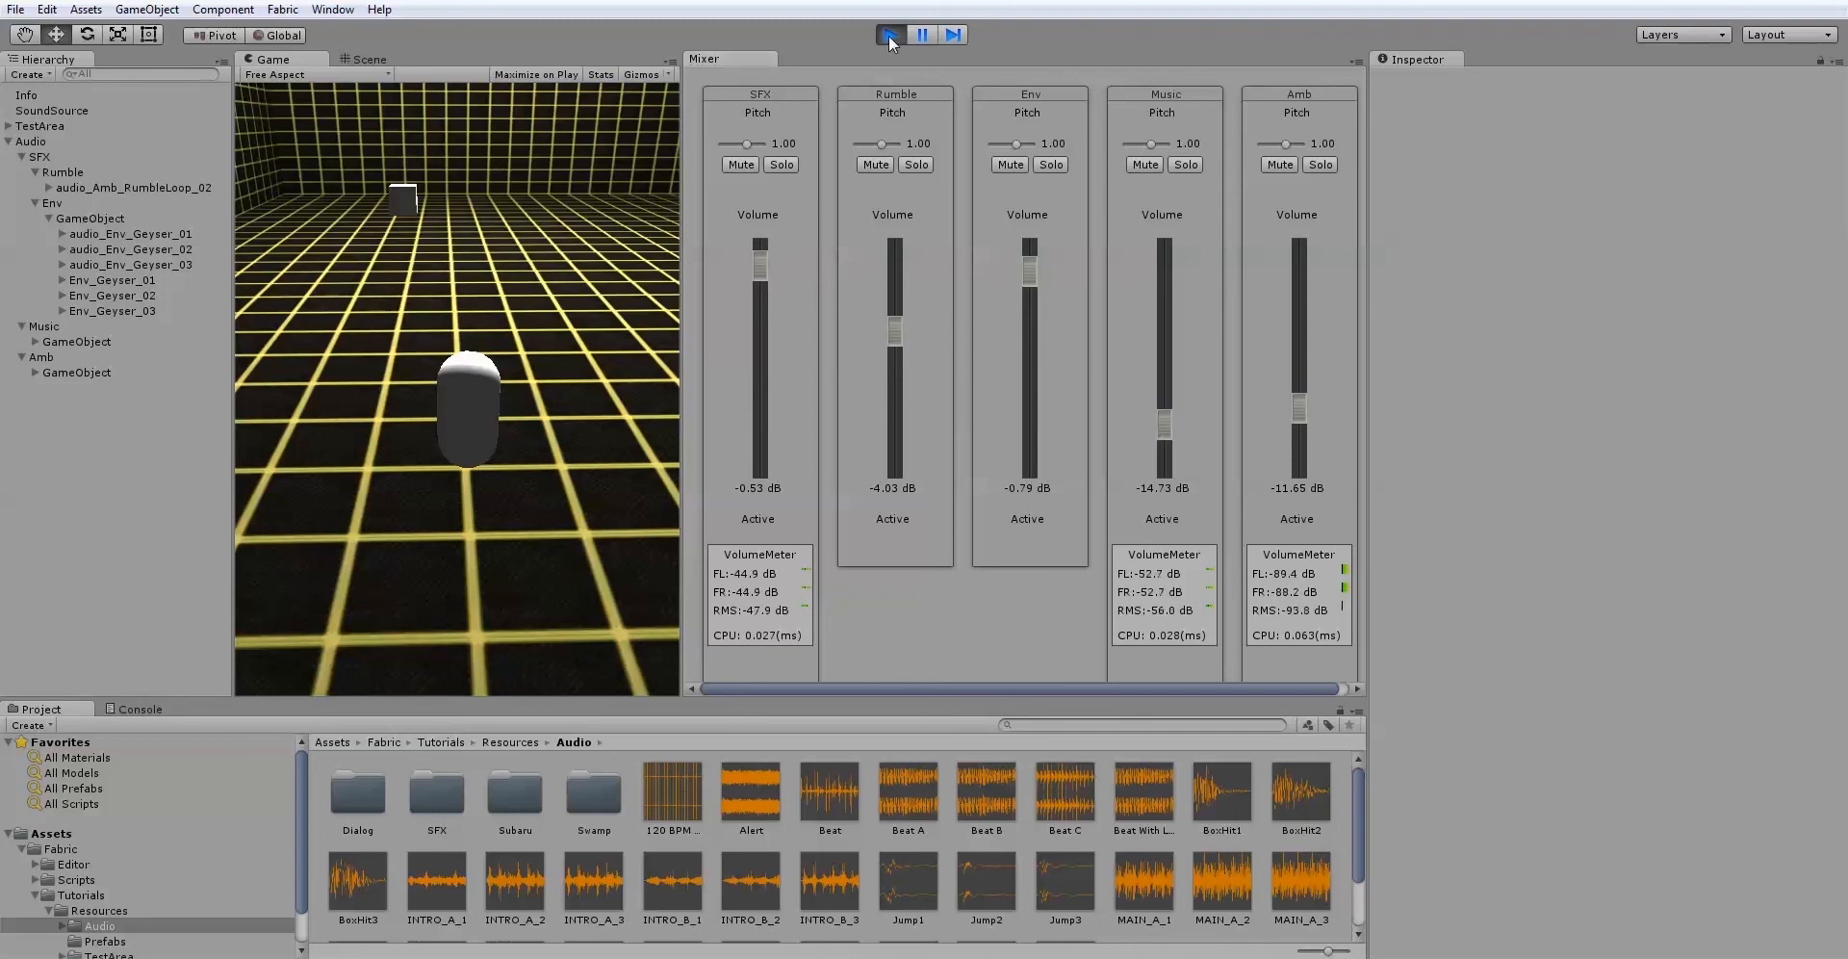